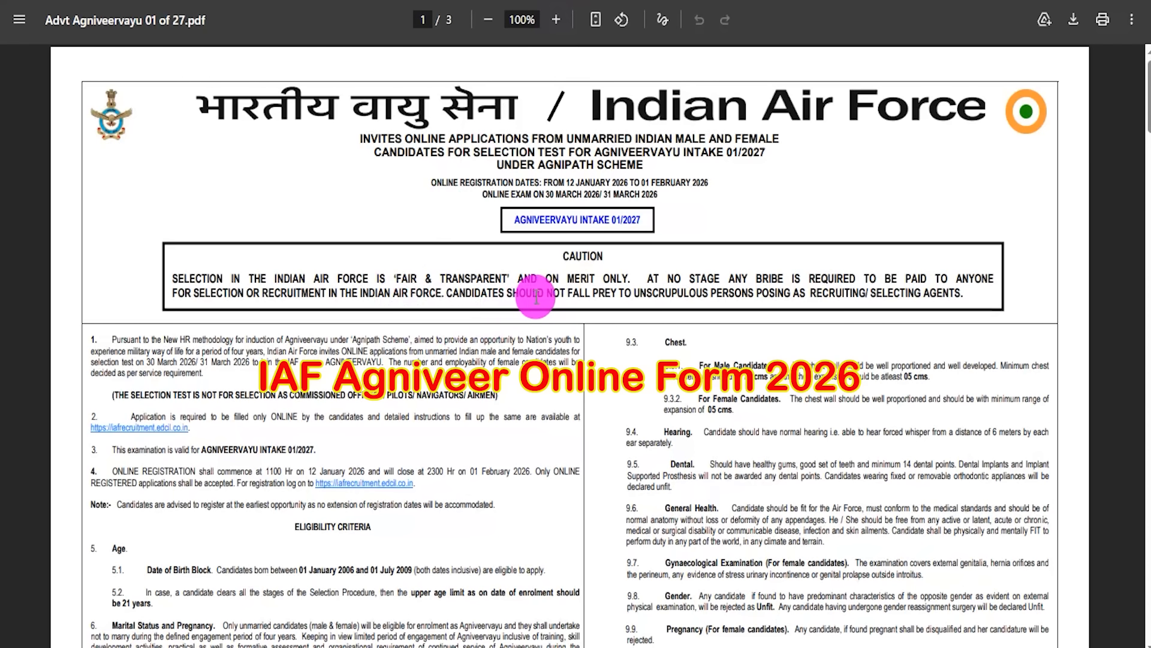
- Review the intake title, caution notice and opening paragraph of the Indian Air Force Agniveervayu Intake 01/2027 advertisement PDF
{"action": "left_click_drag", "start_coordinate": [537, 295], "coordinate": [618, 282]}
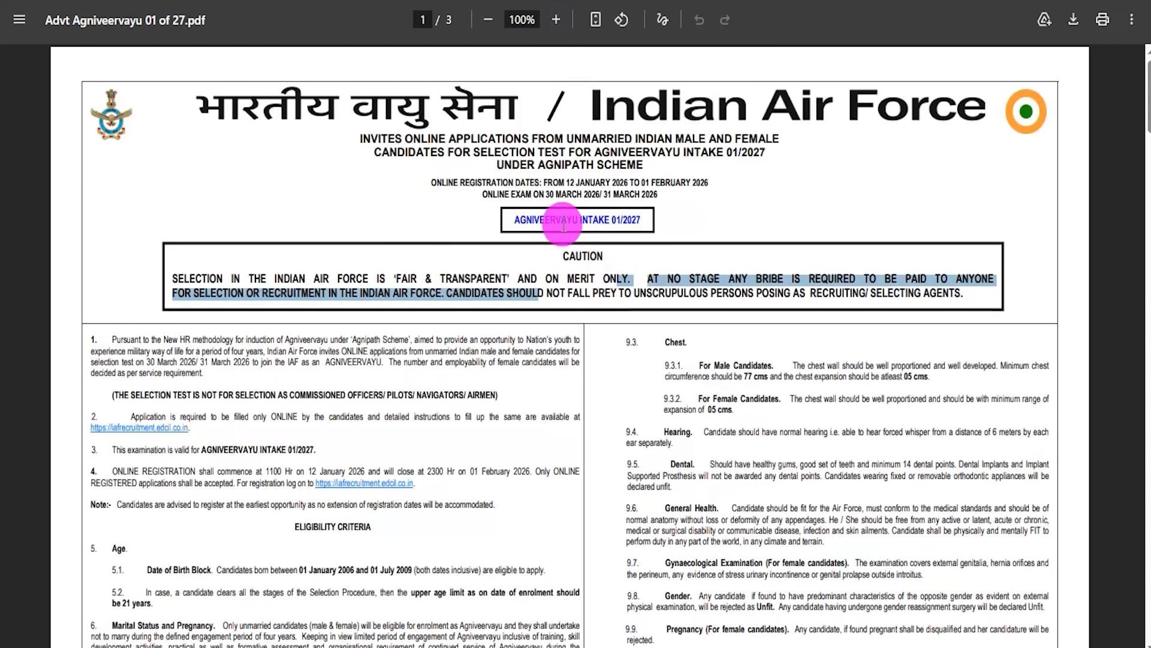
{"action": "left_click_drag", "start_coordinate": [534, 219], "coordinate": [621, 220]}
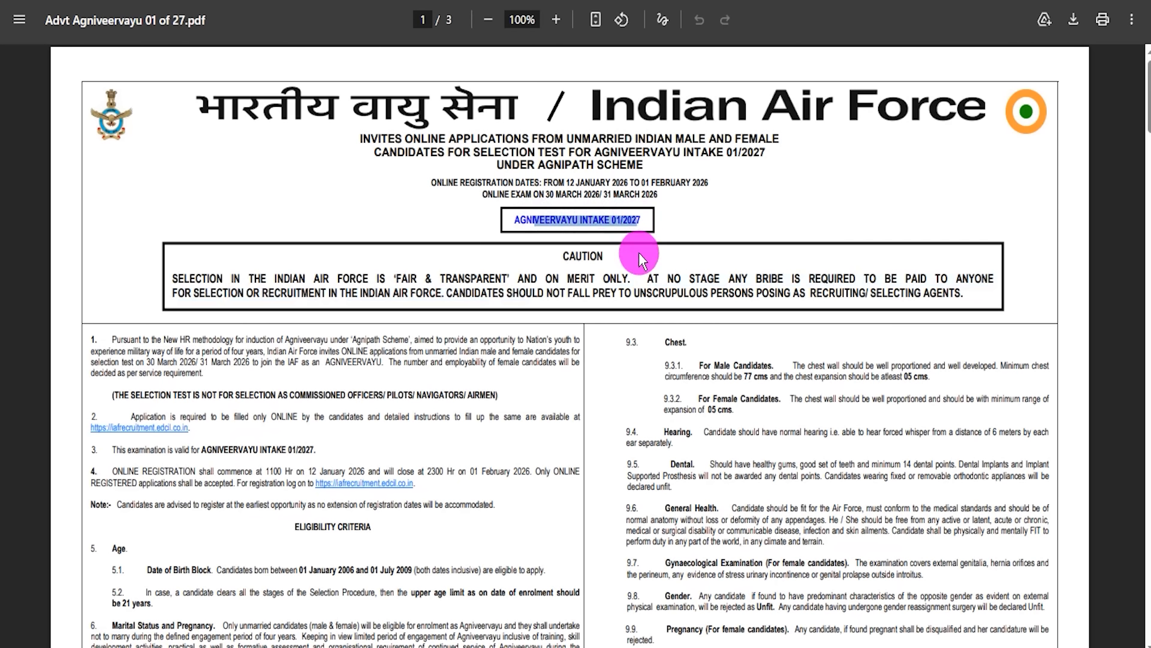
{"action": "left_click_drag", "start_coordinate": [645, 278], "coordinate": [850, 265]}
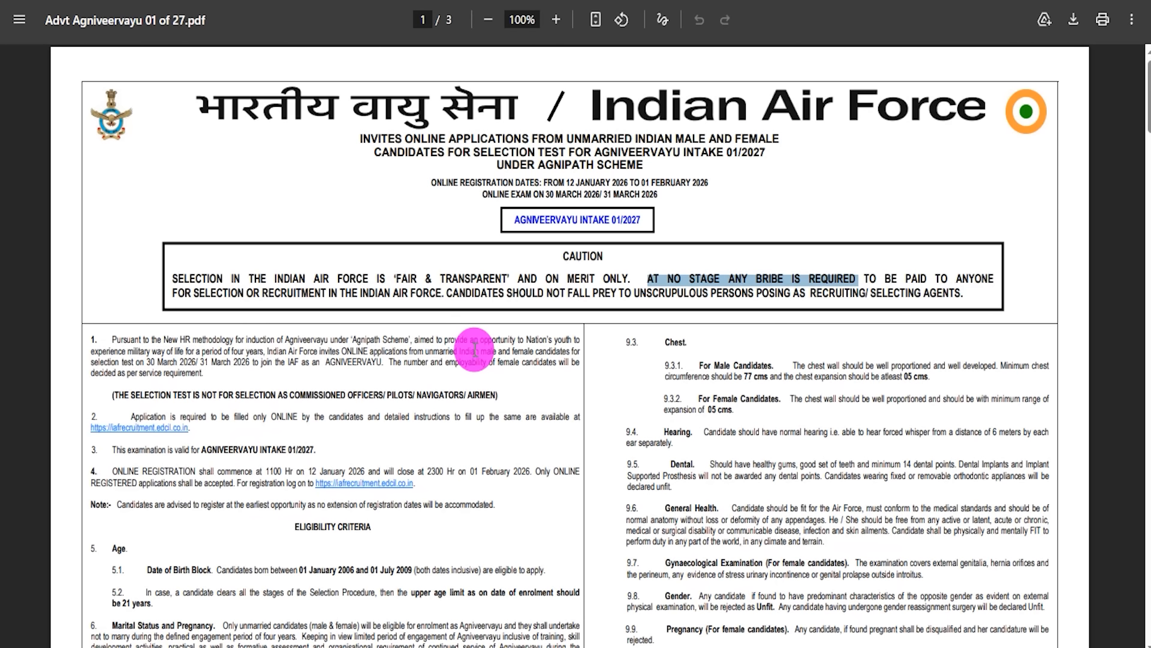
{"action": "left_click_drag", "start_coordinate": [394, 351], "coordinate": [436, 353]}
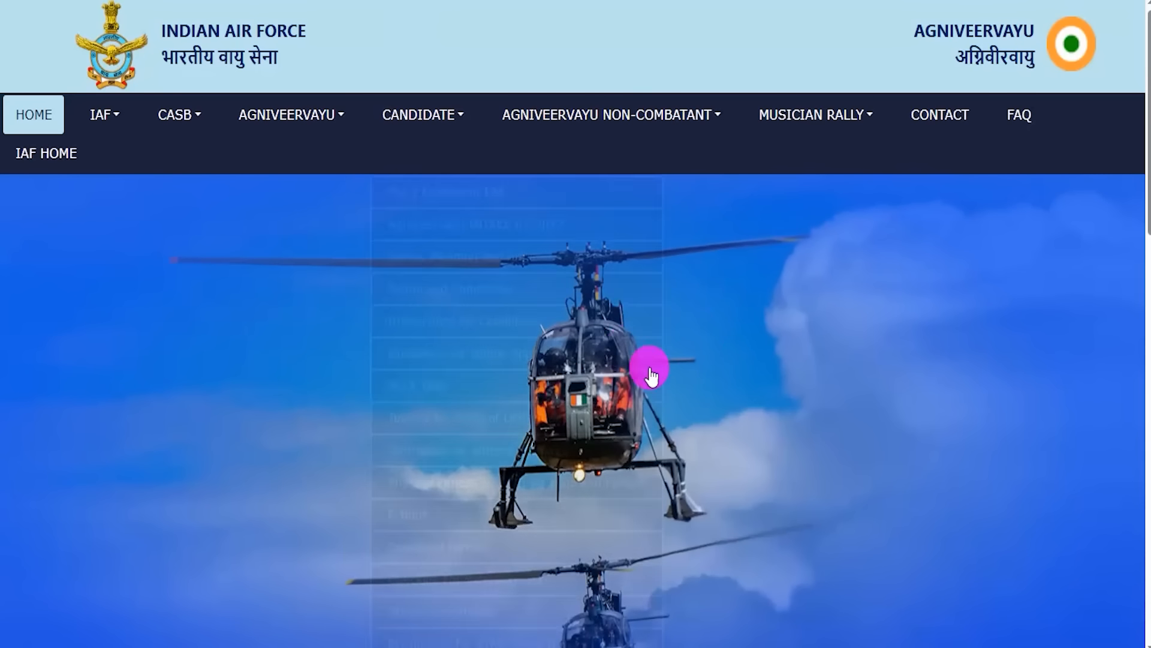
- Examine the helpdesk details and the News section on the Indian Air Force Agniveervayu recruitment home page
{"action": "left_click", "coordinate": [869, 116]}
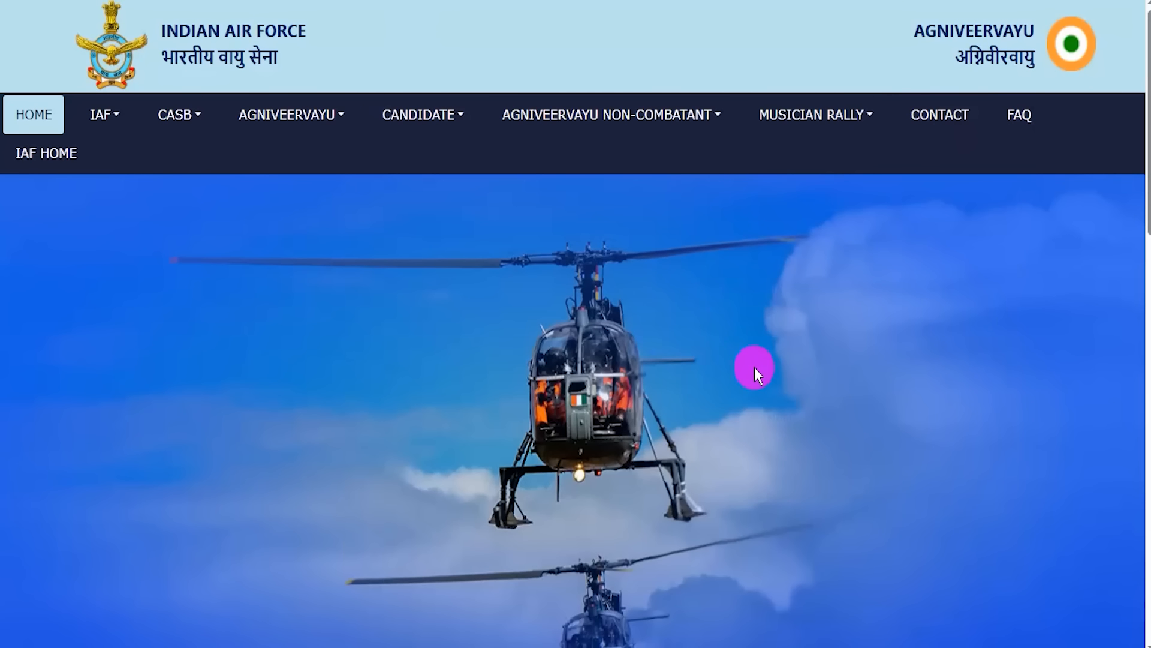
{"action": "scroll", "coordinate": [754, 367], "scroll_direction": "down", "scroll_amount": 2}
{"action": "scroll", "coordinate": [755, 367], "scroll_direction": "down", "scroll_amount": 4}
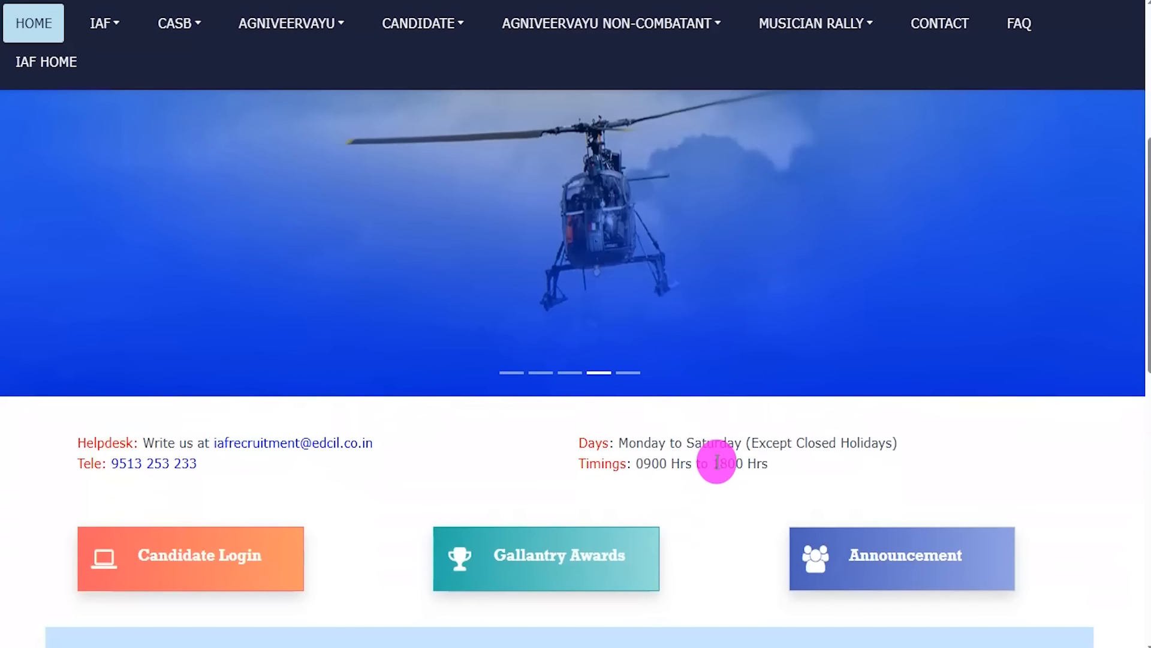
{"action": "scroll", "coordinate": [728, 490], "scroll_direction": "down", "scroll_amount": 10}
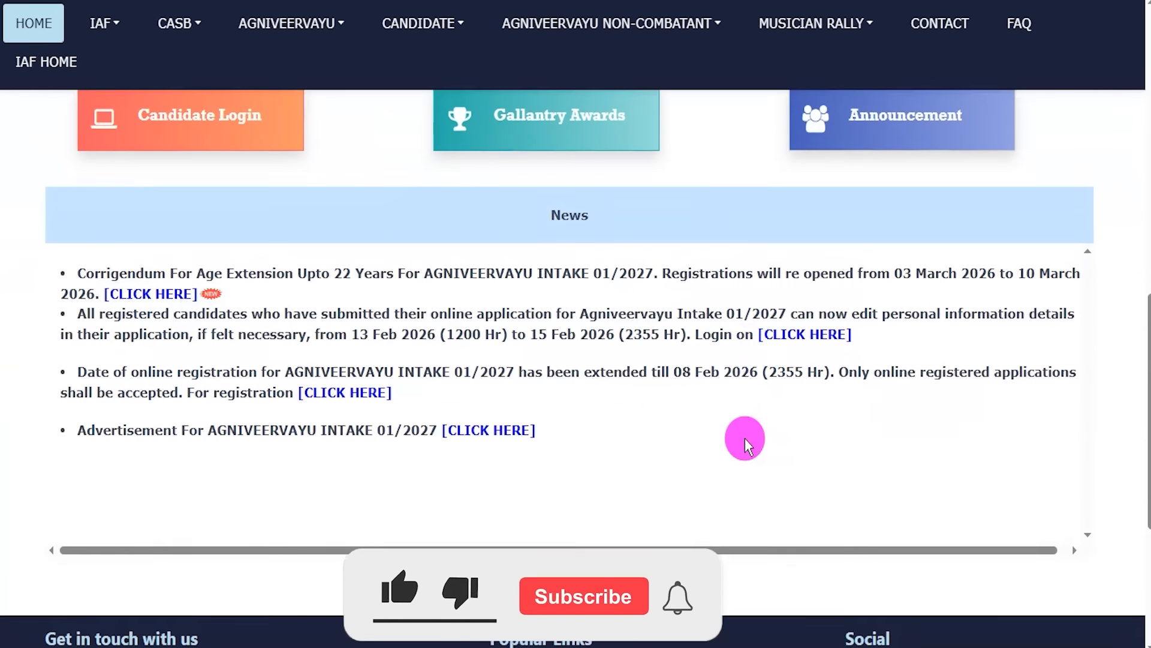
{"action": "scroll", "coordinate": [744, 438], "scroll_direction": "down", "scroll_amount": 3}
{"action": "scroll", "coordinate": [745, 438], "scroll_direction": "up", "scroll_amount": 12}
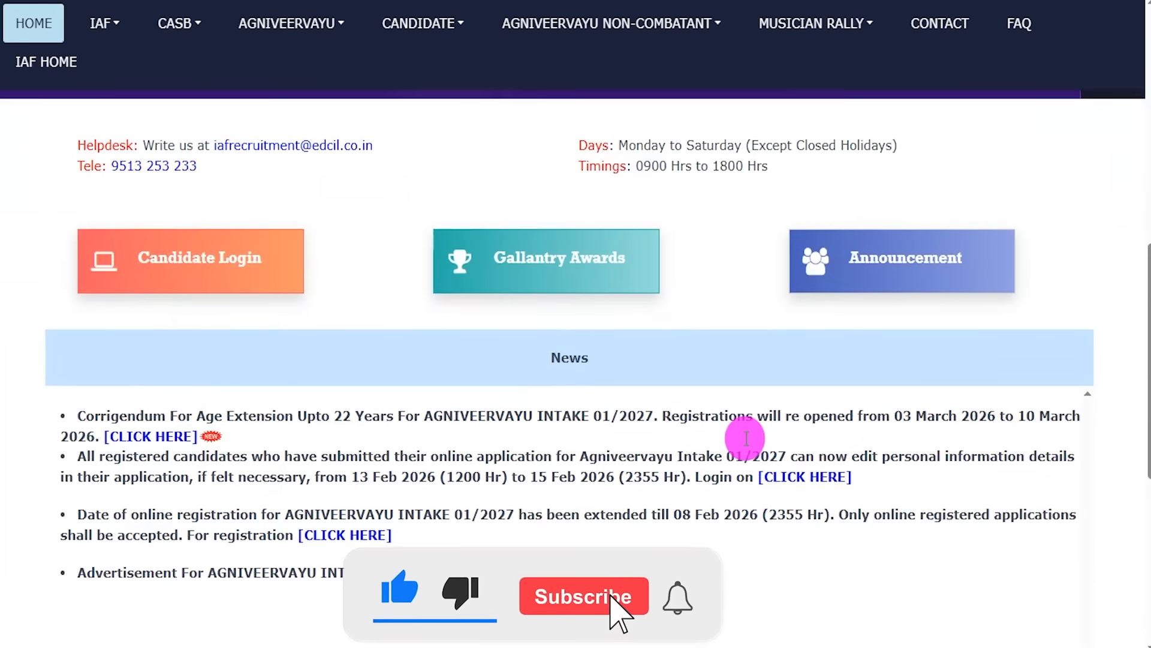
{"action": "scroll", "coordinate": [741, 436], "scroll_direction": "up", "scroll_amount": 3}
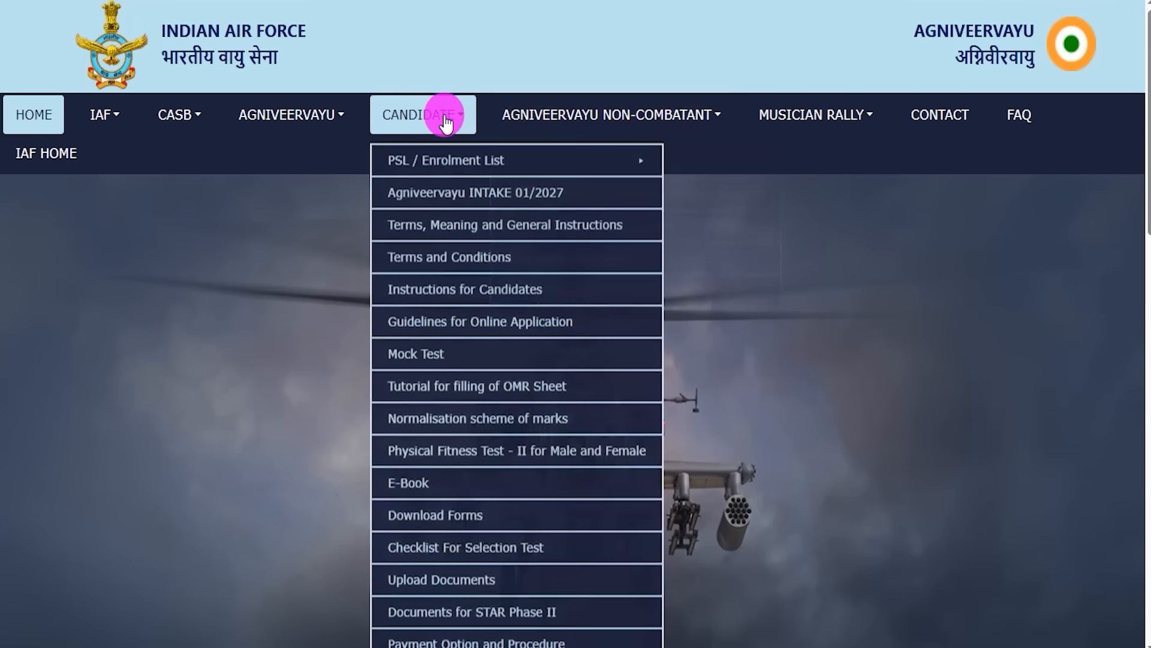
{"action": "mouse_move", "coordinate": [294, 114]}
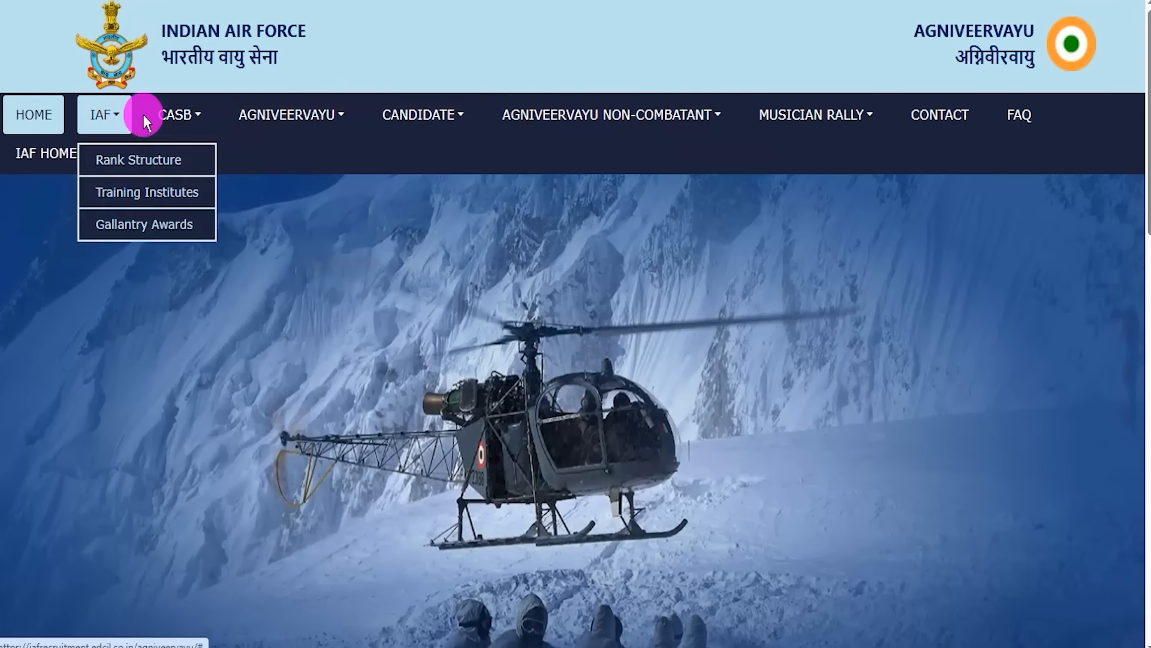
{"action": "mouse_move", "coordinate": [717, 129]}
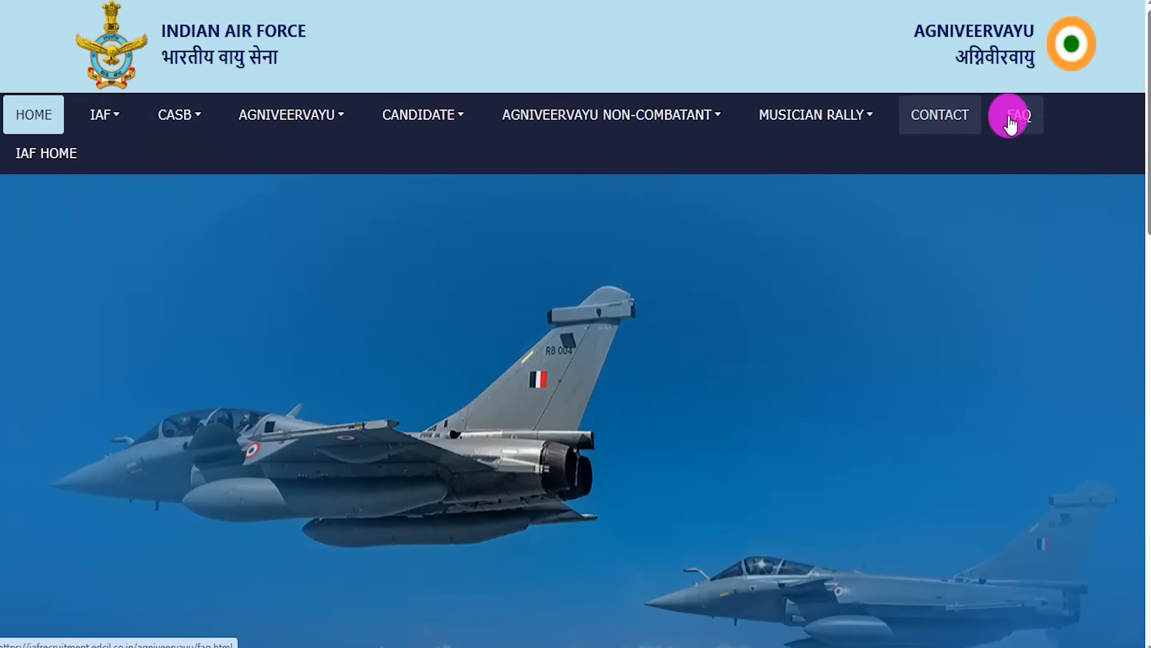
{"action": "mouse_move", "coordinate": [843, 120]}
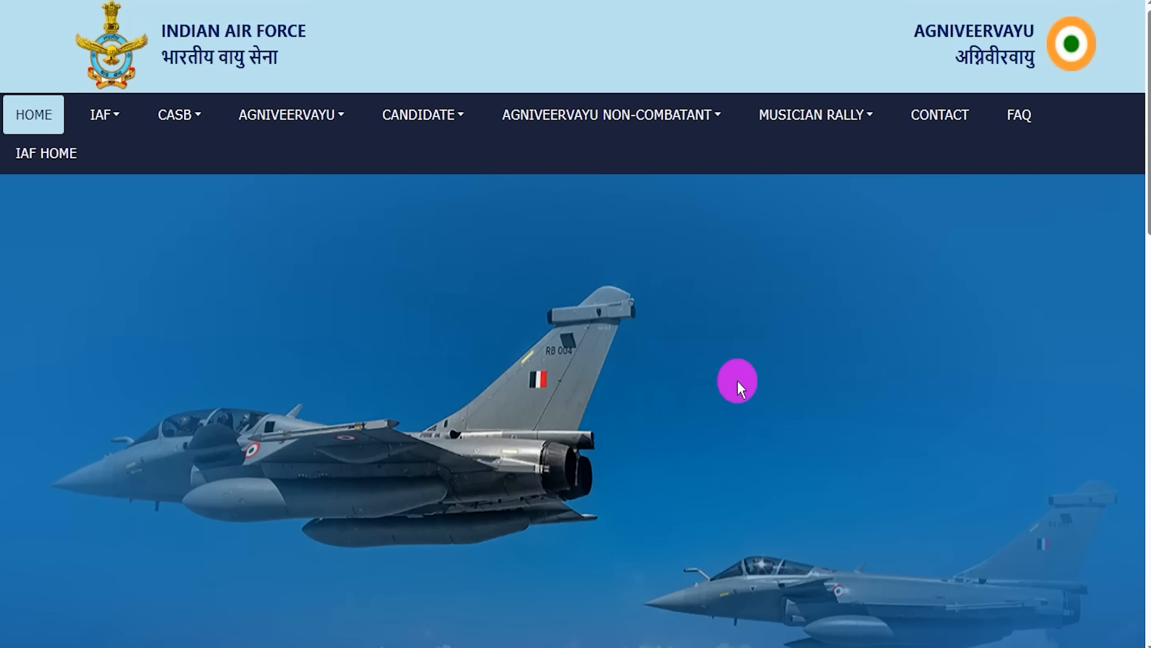
{"action": "scroll", "coordinate": [761, 379], "scroll_direction": "down", "scroll_amount": 6}
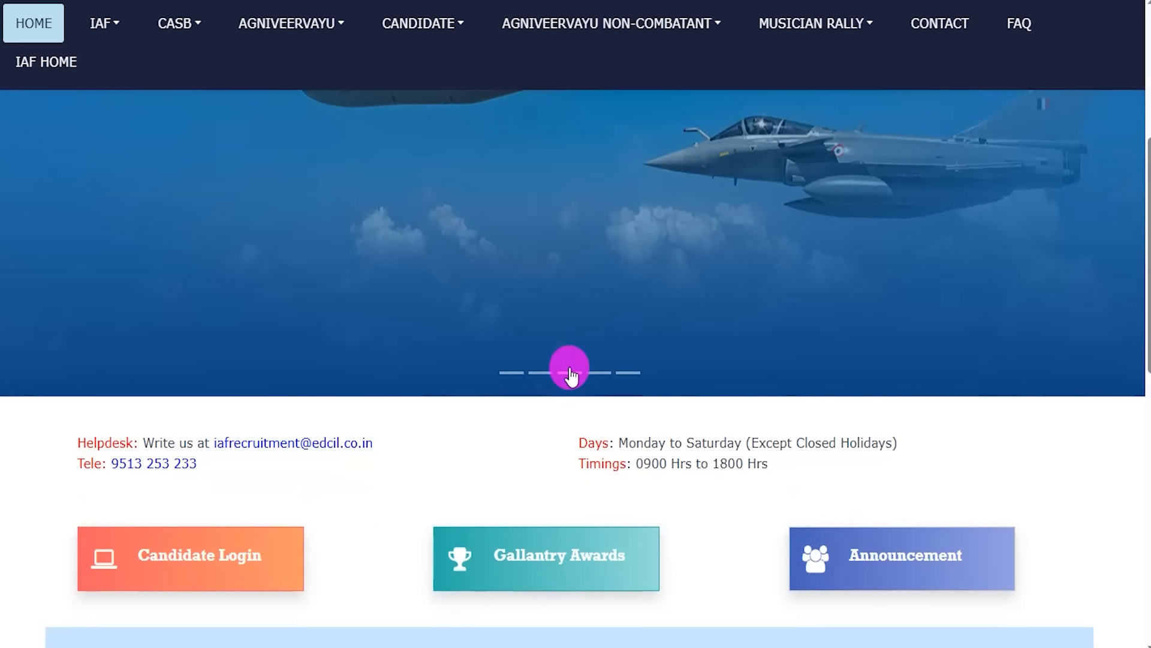
{"action": "scroll", "coordinate": [632, 368], "scroll_direction": "up", "scroll_amount": 3}
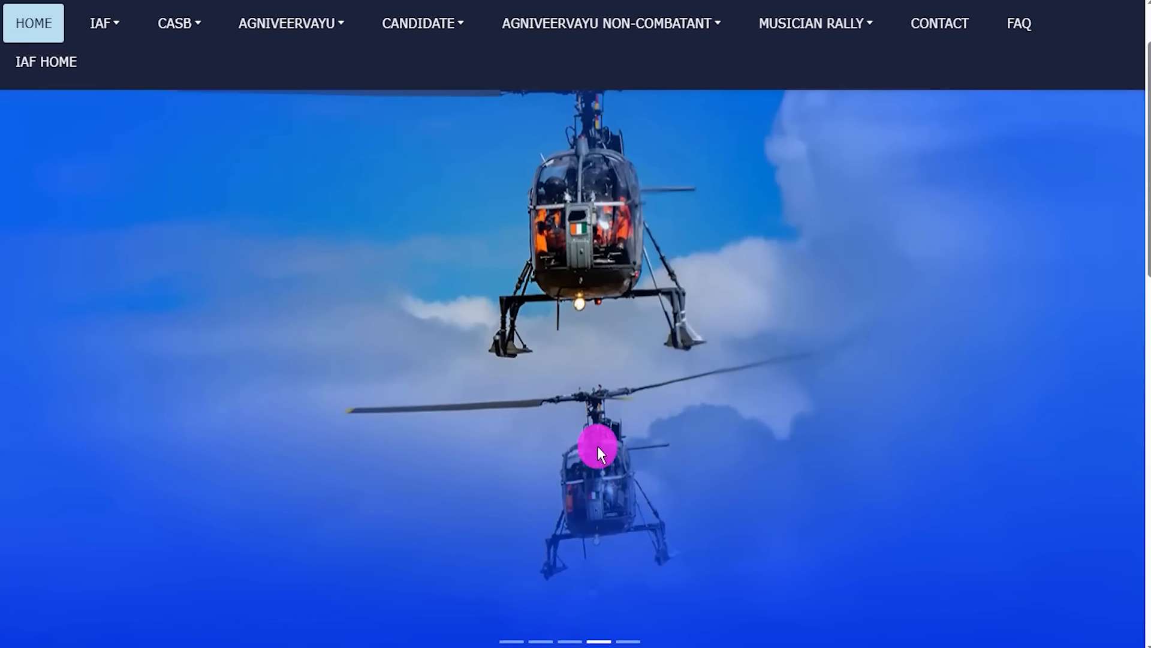
{"action": "left_click", "coordinate": [628, 641]}
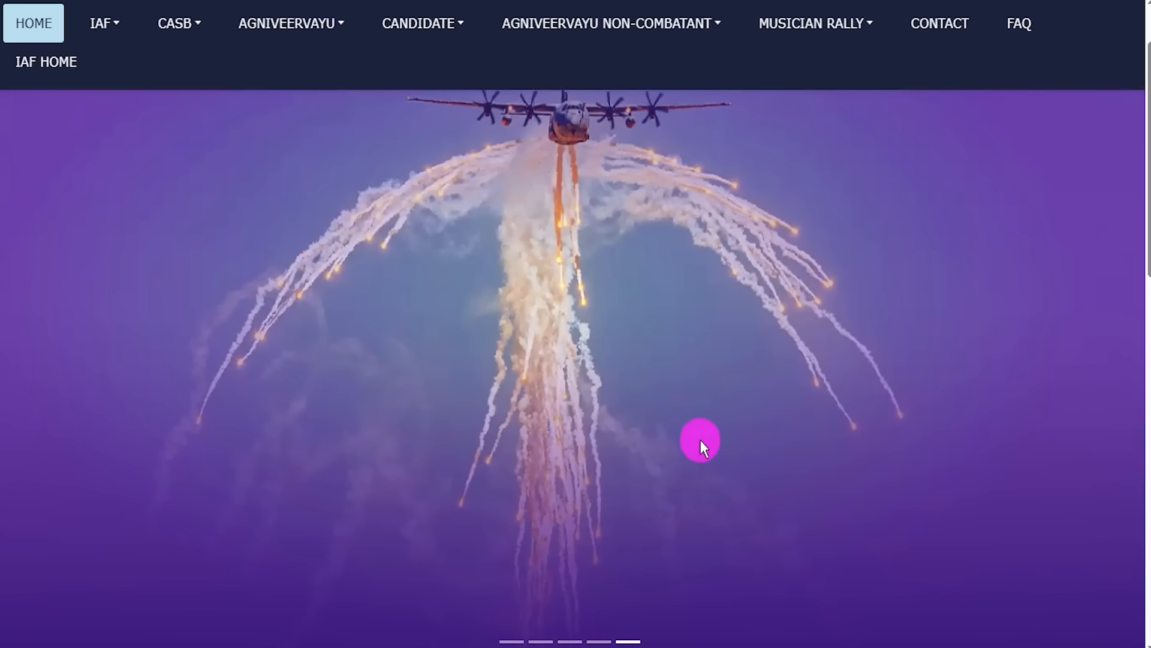
{"action": "scroll", "coordinate": [699, 440], "scroll_direction": "up", "scroll_amount": 1}
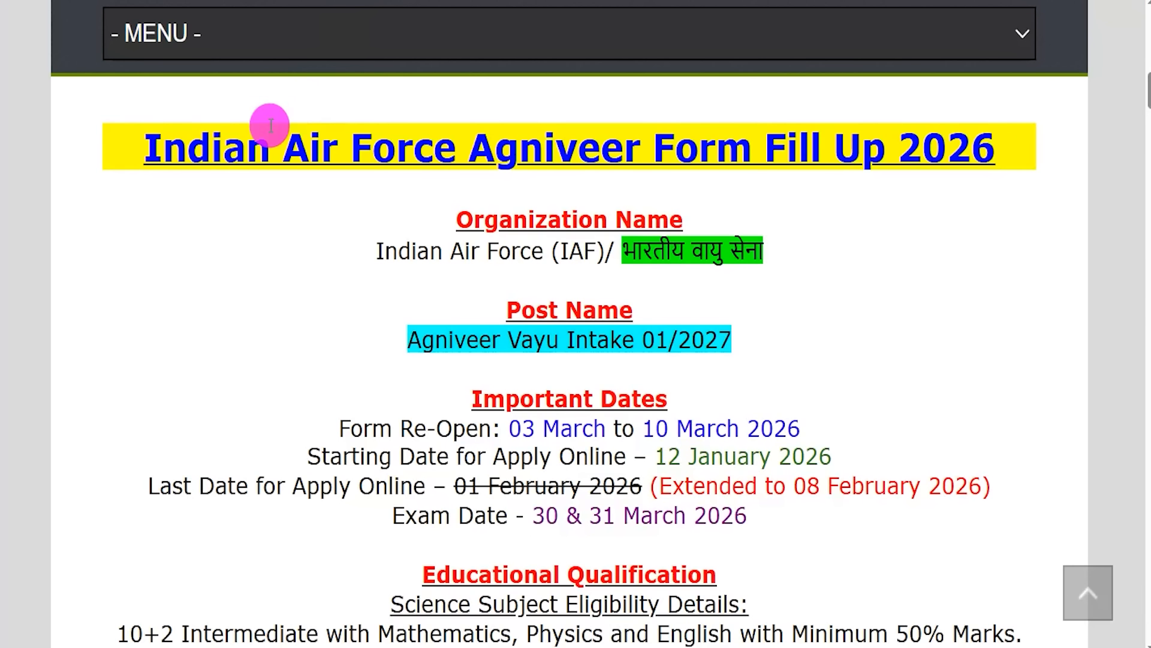
- Review the post name and important dates on the Indian Air Force Agniveer Form Fill Up 2026 page
{"action": "left_click_drag", "start_coordinate": [162, 146], "coordinate": [964, 157]}
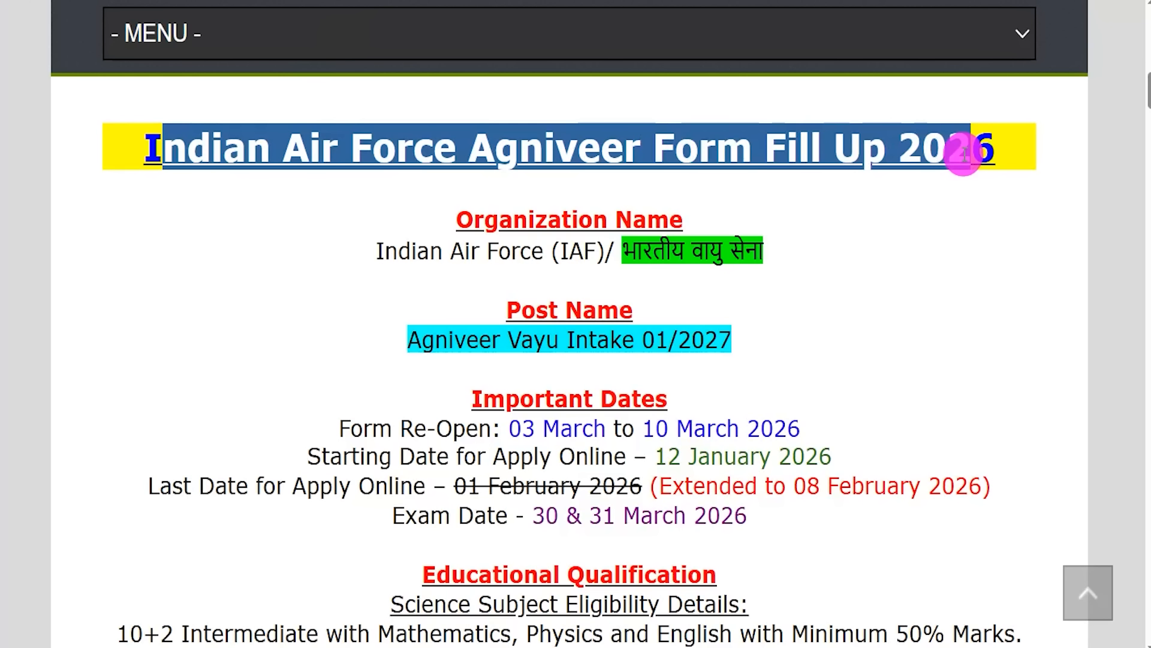
{"action": "left_click_drag", "start_coordinate": [397, 251], "coordinate": [703, 337]}
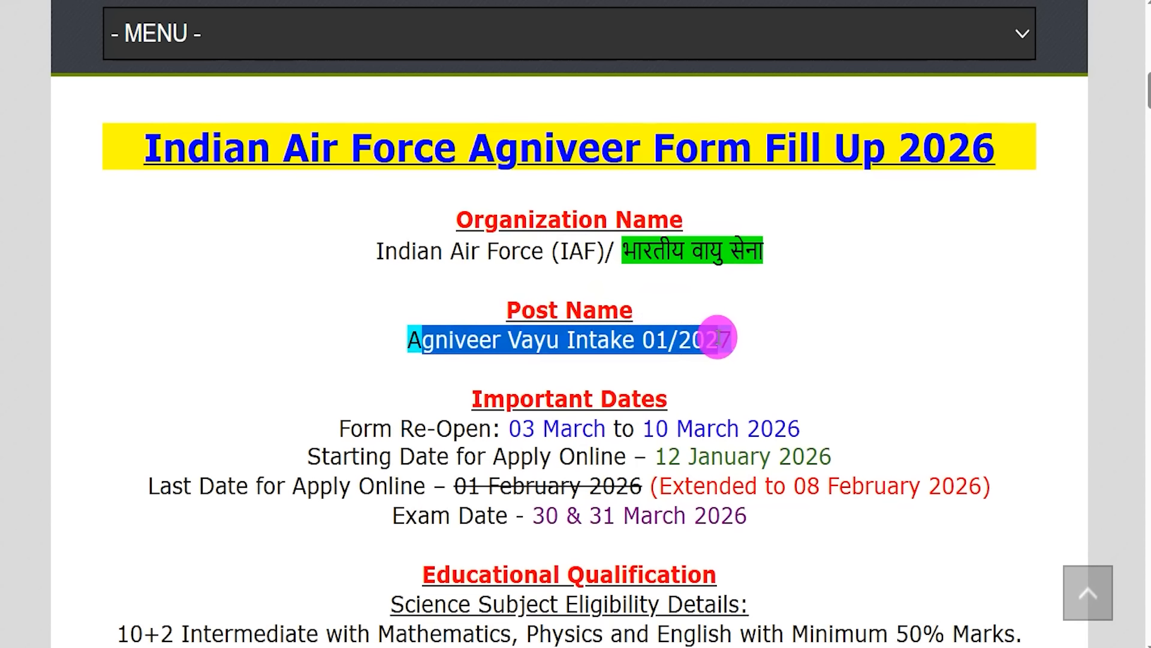
{"action": "left_click_drag", "start_coordinate": [510, 428], "coordinate": [788, 425]}
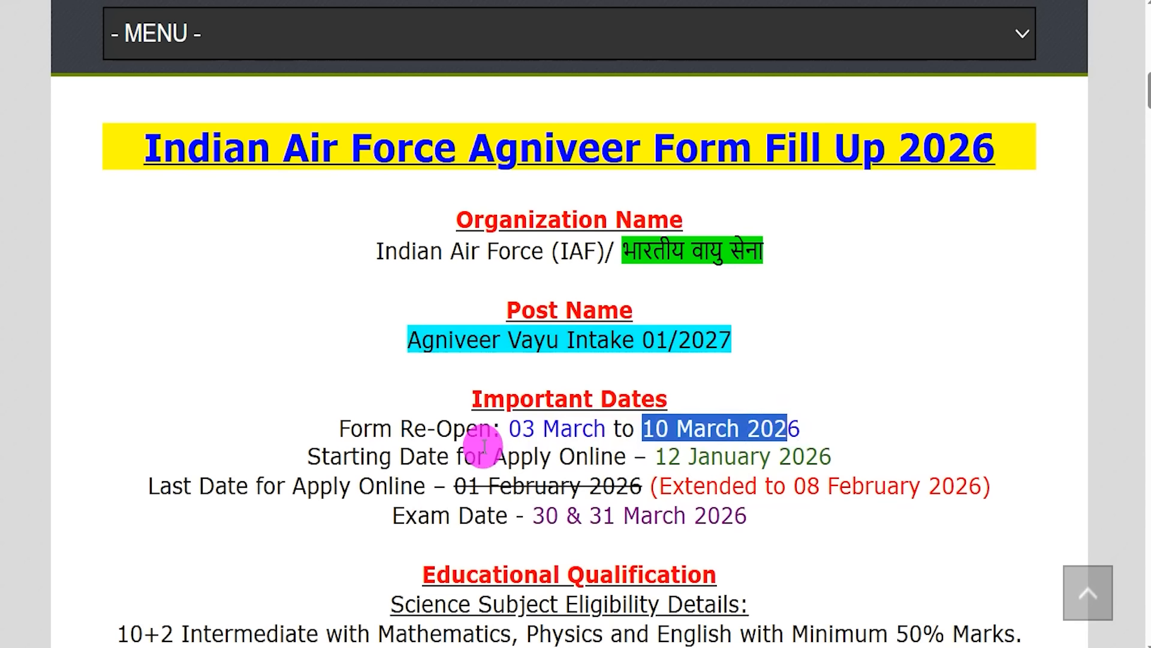
{"action": "left_click_drag", "start_coordinate": [381, 456], "coordinate": [525, 461]}
{"action": "left_click_drag", "start_coordinate": [667, 457], "coordinate": [954, 486]}
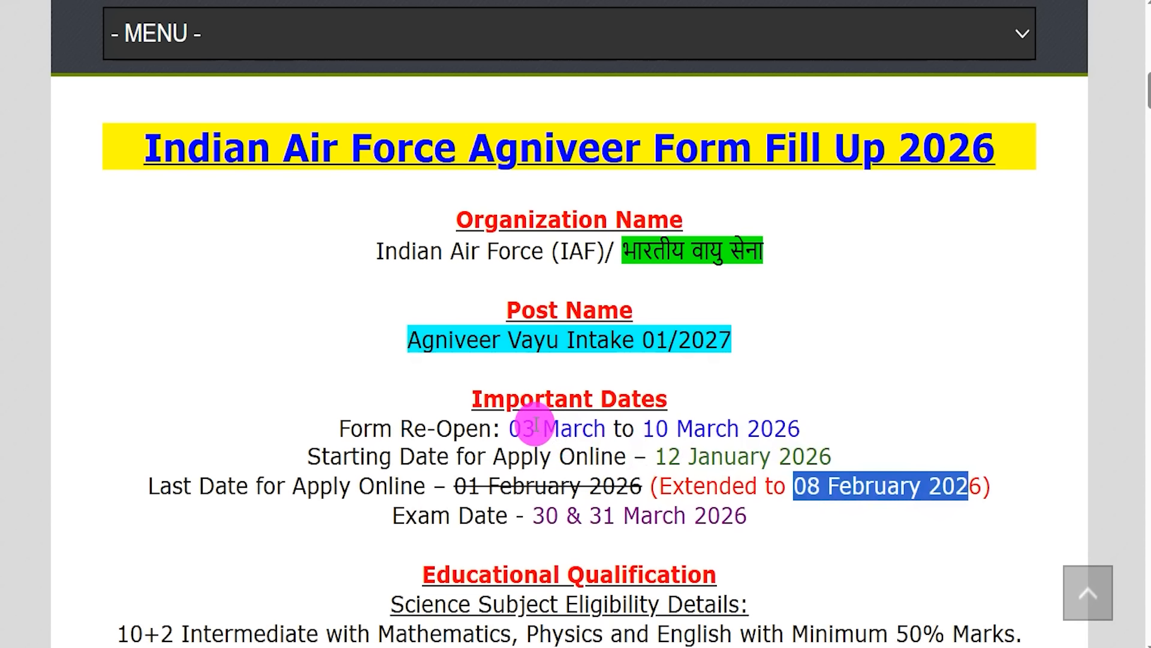
{"action": "left_click_drag", "start_coordinate": [525, 425], "coordinate": [788, 427]}
{"action": "scroll", "coordinate": [655, 476], "scroll_direction": "down", "scroll_amount": 4}
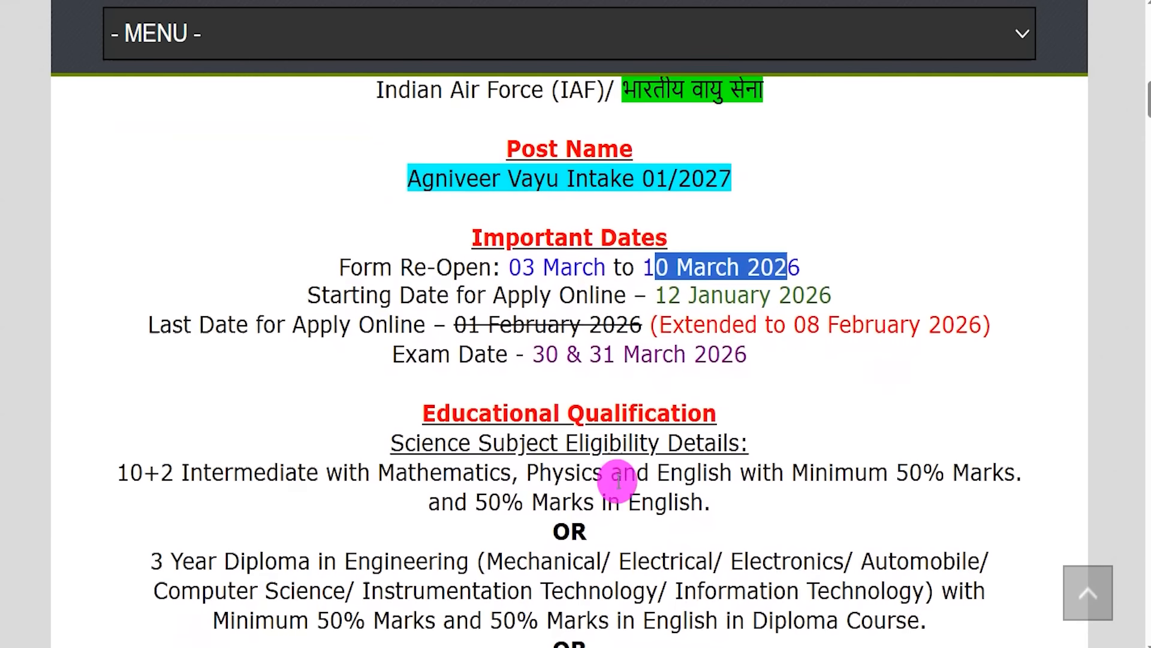
- Read the science subject eligibility under Educational Qualification, covering the intermediate, engineering diploma and vocational course options
{"action": "left_click_drag", "start_coordinate": [503, 360], "coordinate": [627, 354]}
{"action": "scroll", "coordinate": [603, 352], "scroll_direction": "down", "scroll_amount": 3}
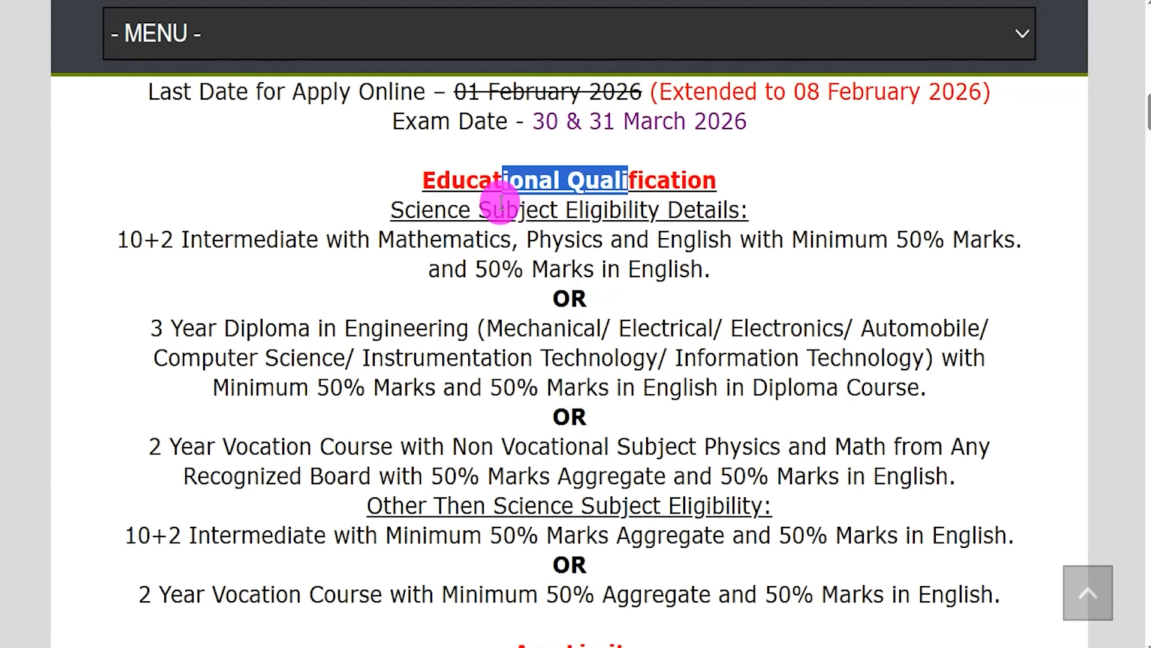
{"action": "left_click_drag", "start_coordinate": [143, 240], "coordinate": [455, 239]}
{"action": "left_click_drag", "start_coordinate": [538, 240], "coordinate": [898, 240]}
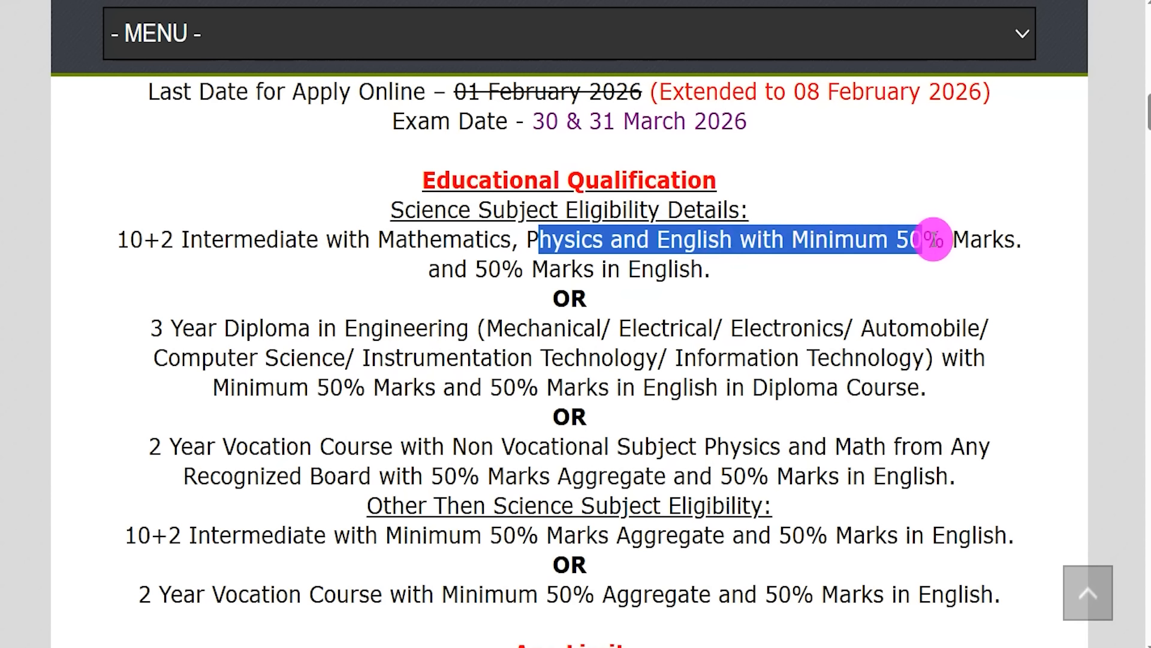
{"action": "left_click_drag", "start_coordinate": [944, 239], "coordinate": [961, 242]}
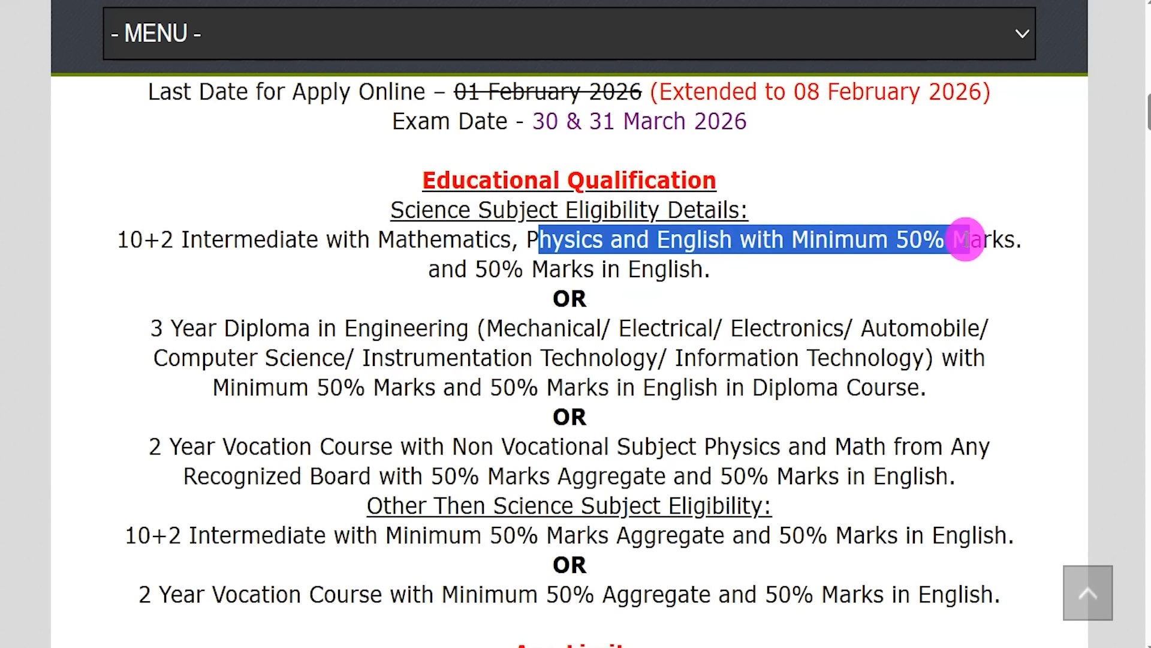
{"action": "left_click_drag", "start_coordinate": [183, 330], "coordinate": [567, 326]}
{"action": "left_click_drag", "start_coordinate": [641, 328], "coordinate": [803, 328]}
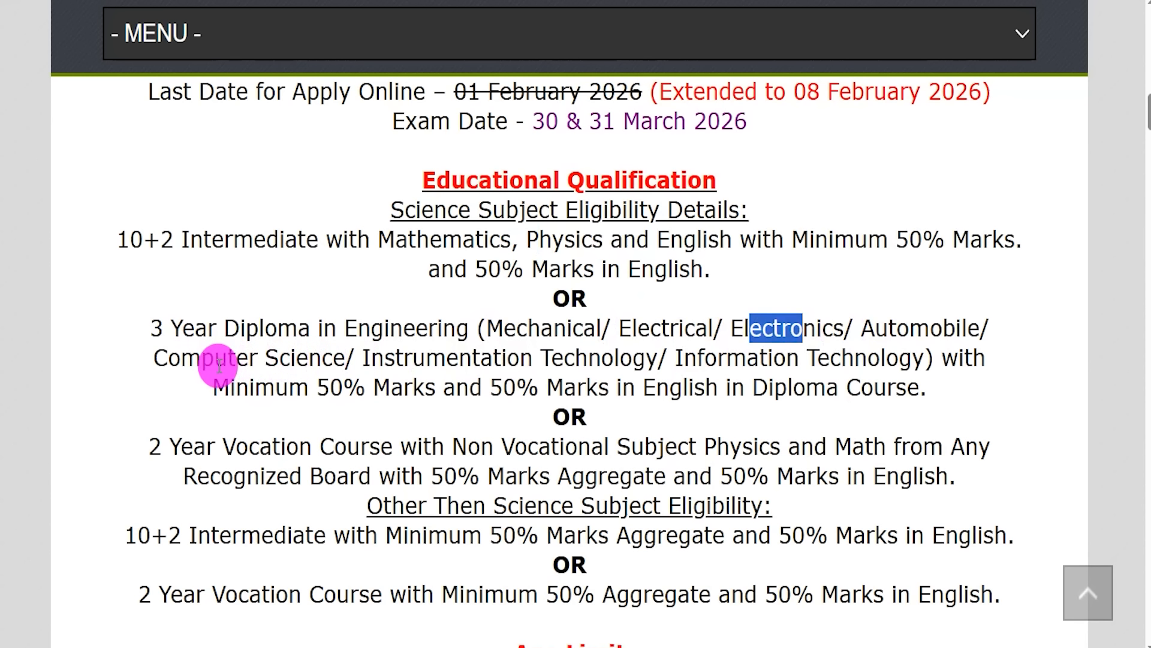
{"action": "left_click_drag", "start_coordinate": [218, 364], "coordinate": [310, 357]}
{"action": "left_click_drag", "start_coordinate": [404, 358], "coordinate": [612, 361]}
{"action": "left_click_drag", "start_coordinate": [718, 358], "coordinate": [872, 354]}
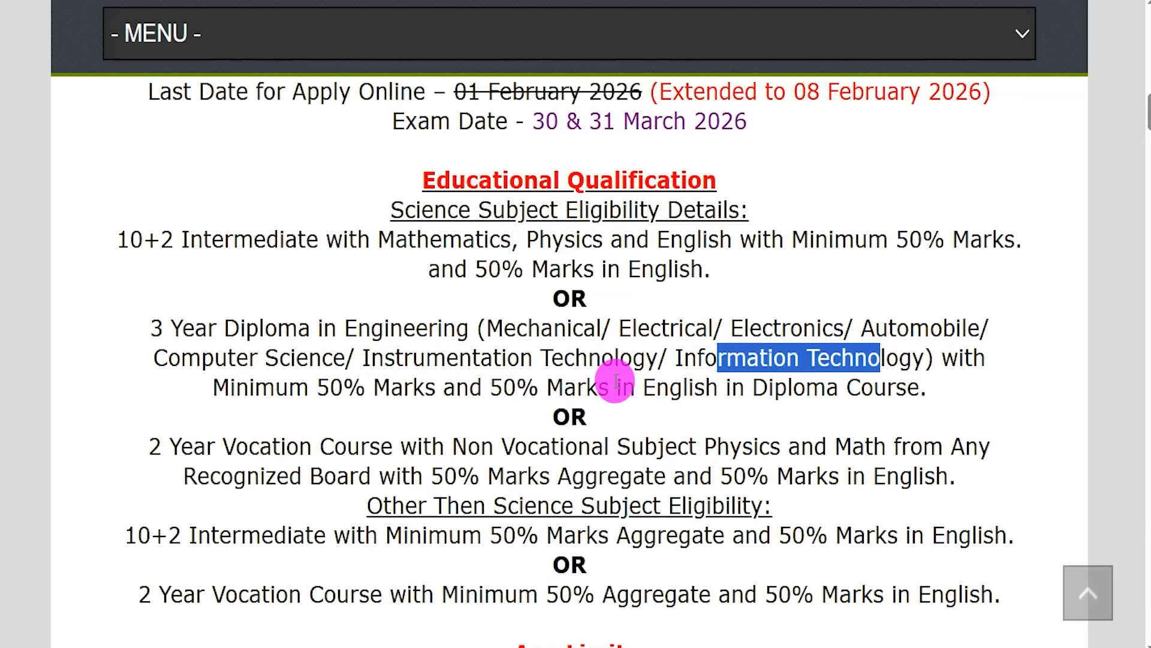
{"action": "left_click_drag", "start_coordinate": [490, 387], "coordinate": [609, 390]}
{"action": "left_click_drag", "start_coordinate": [162, 446], "coordinate": [500, 446]}
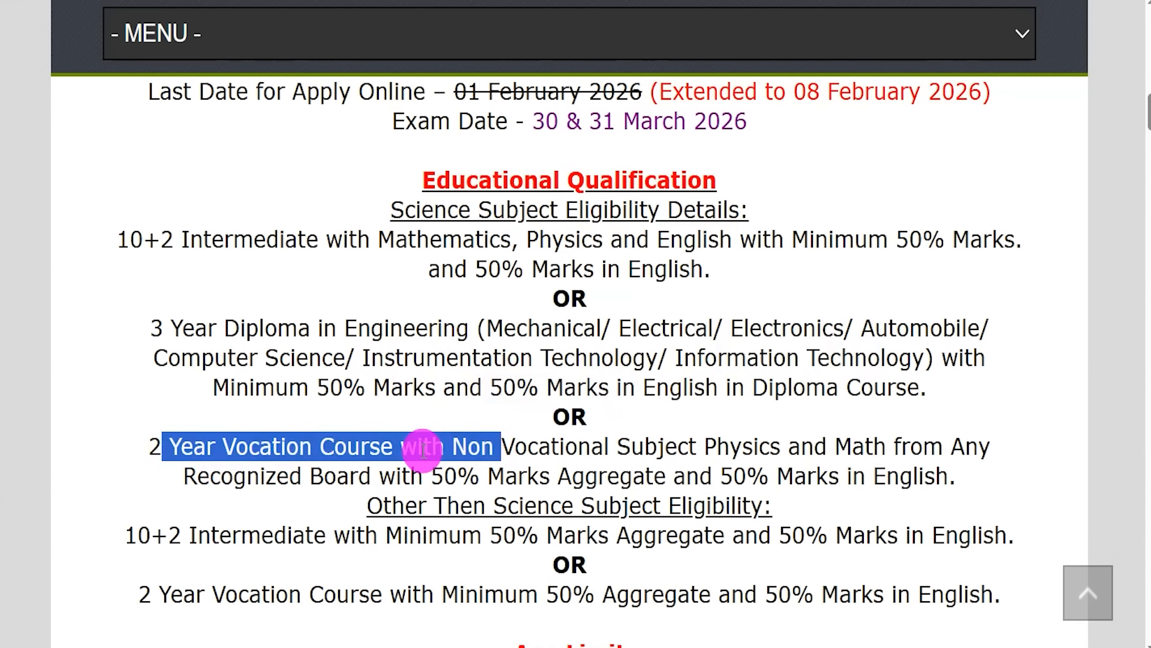
- Read the eligibility for subjects other than science and recheck the first science subject requirement
{"action": "left_click_drag", "start_coordinate": [169, 534], "coordinate": [487, 535]}
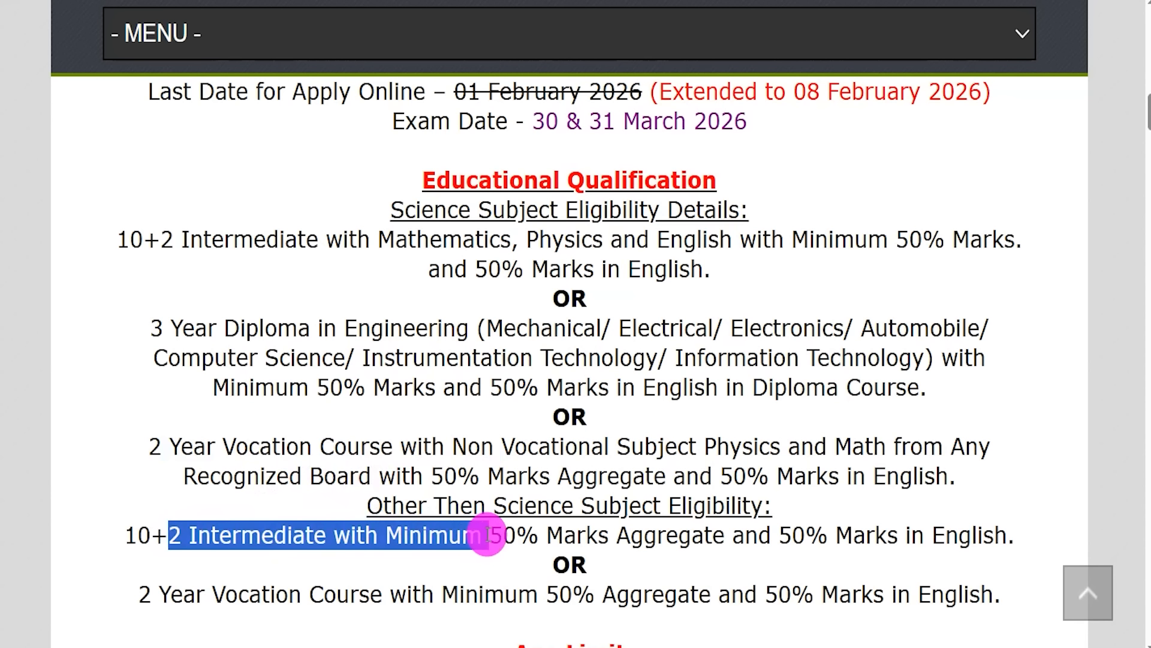
{"action": "left_click_drag", "start_coordinate": [158, 595], "coordinate": [534, 595]}
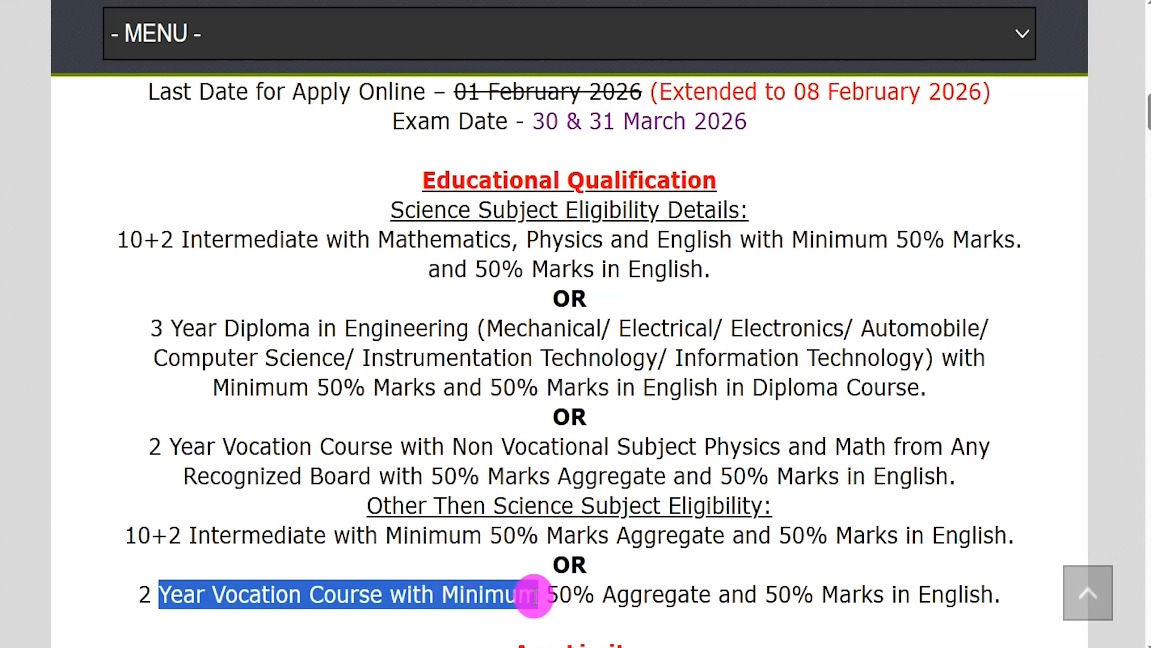
{"action": "left_click_drag", "start_coordinate": [477, 180], "coordinate": [637, 180]}
{"action": "double_click", "coordinate": [489, 208]}
{"action": "left_click_drag", "start_coordinate": [463, 239], "coordinate": [524, 270]}
- Check the age limit with its birth date range and the application fee with its payment mode
{"action": "scroll", "coordinate": [491, 362], "scroll_direction": "down", "scroll_amount": 5}
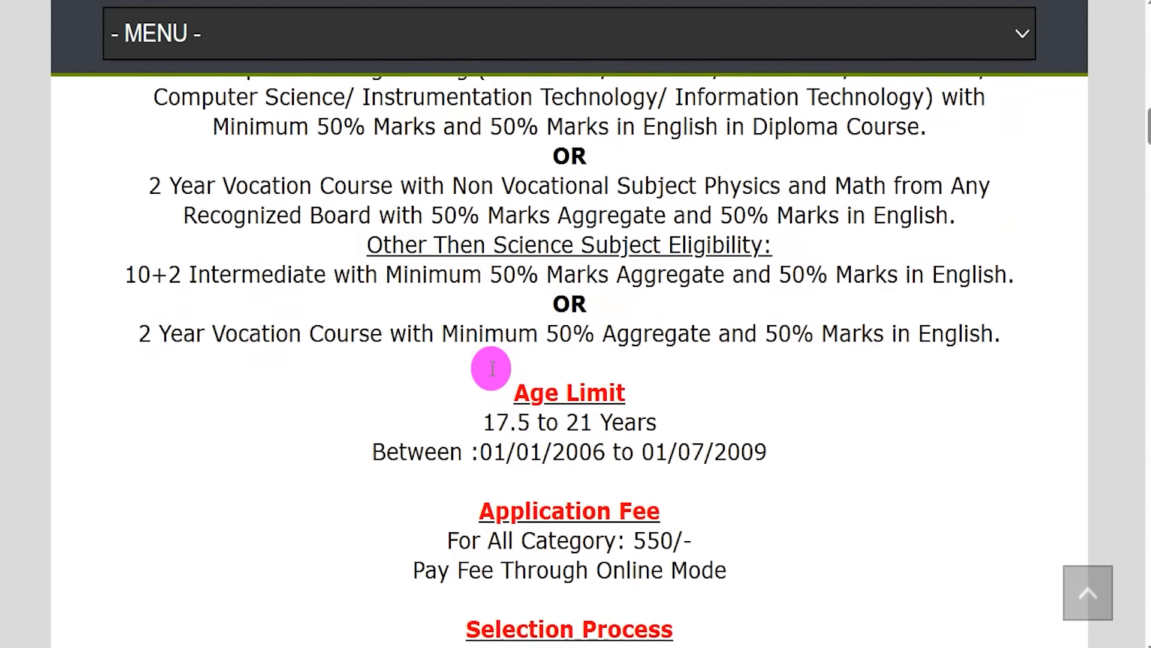
{"action": "left_click_drag", "start_coordinate": [489, 408], "coordinate": [654, 412]}
{"action": "left_click_drag", "start_coordinate": [494, 444], "coordinate": [748, 442]}
{"action": "scroll", "coordinate": [720, 420], "scroll_direction": "down", "scroll_amount": 2}
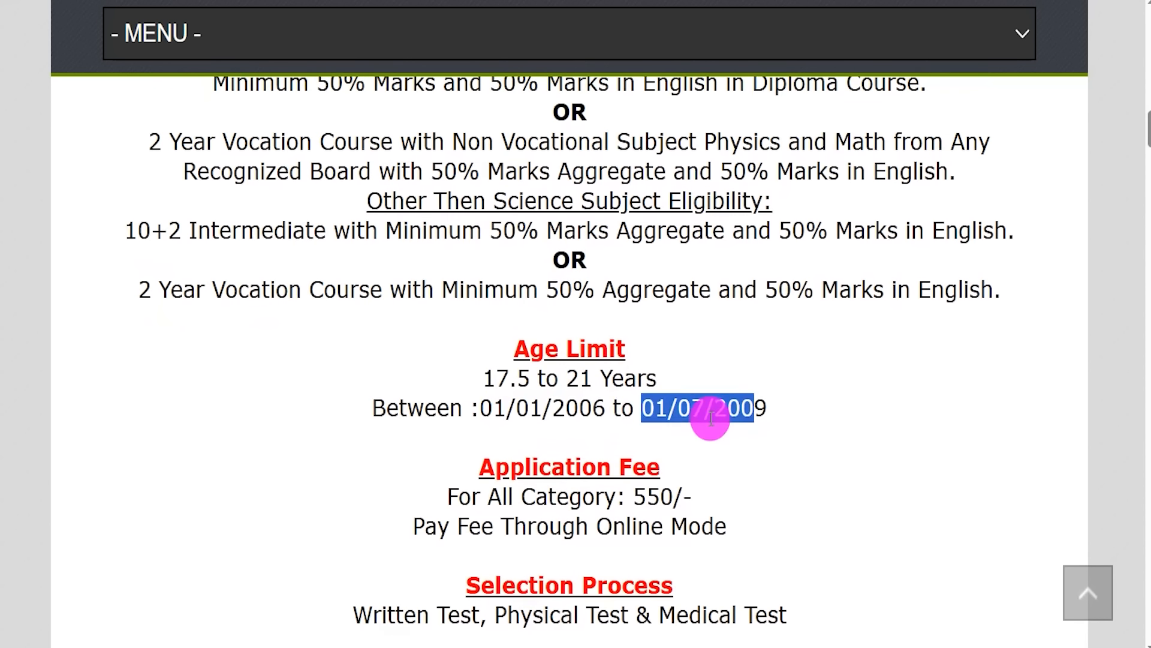
{"action": "left_click_drag", "start_coordinate": [632, 390], "coordinate": [682, 388]}
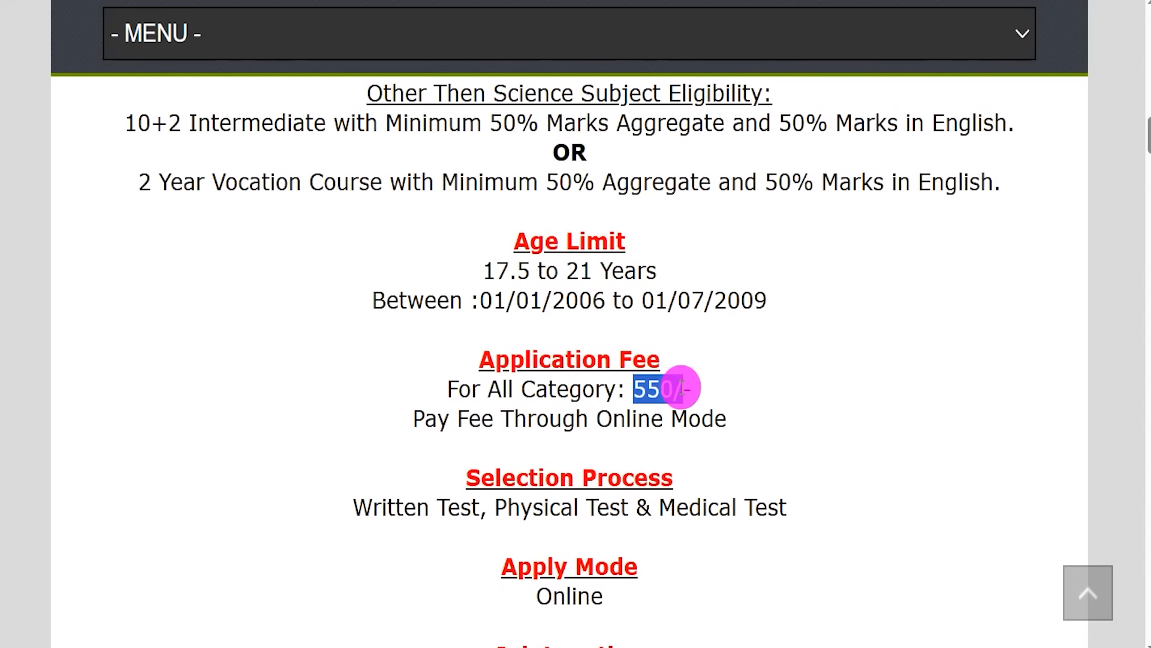
{"action": "left_click_drag", "start_coordinate": [468, 419], "coordinate": [667, 419]}
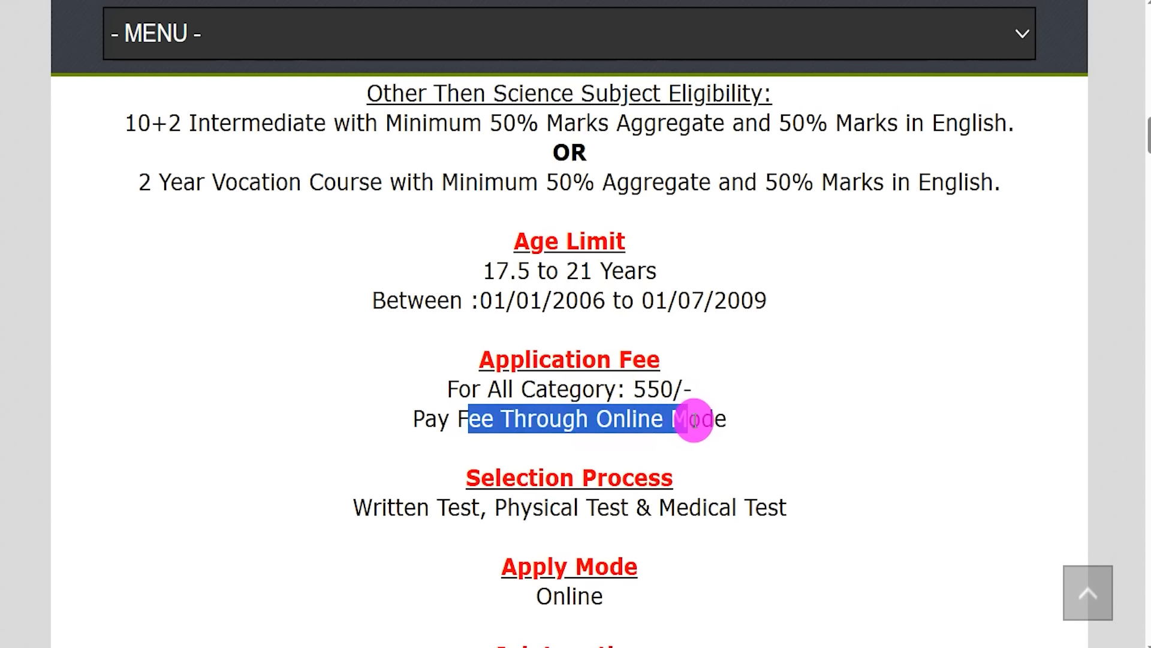
- Check the selection process tests, the job location and the apply mode
{"action": "left_click_drag", "start_coordinate": [390, 506], "coordinate": [462, 507]}
{"action": "left_click_drag", "start_coordinate": [543, 507], "coordinate": [602, 512]}
{"action": "left_click_drag", "start_coordinate": [676, 508], "coordinate": [731, 507]}
{"action": "scroll", "coordinate": [720, 480], "scroll_direction": "down", "scroll_amount": 2}
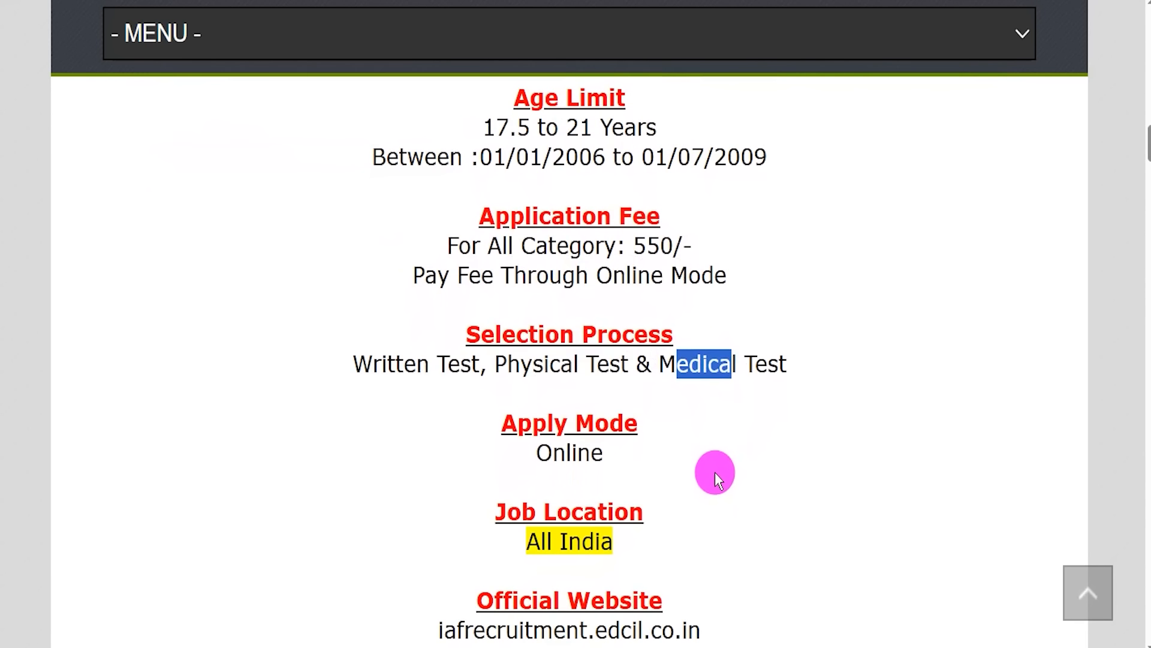
{"action": "left_click_drag", "start_coordinate": [545, 541], "coordinate": [581, 541]}
{"action": "left_click_drag", "start_coordinate": [552, 454], "coordinate": [582, 456]}
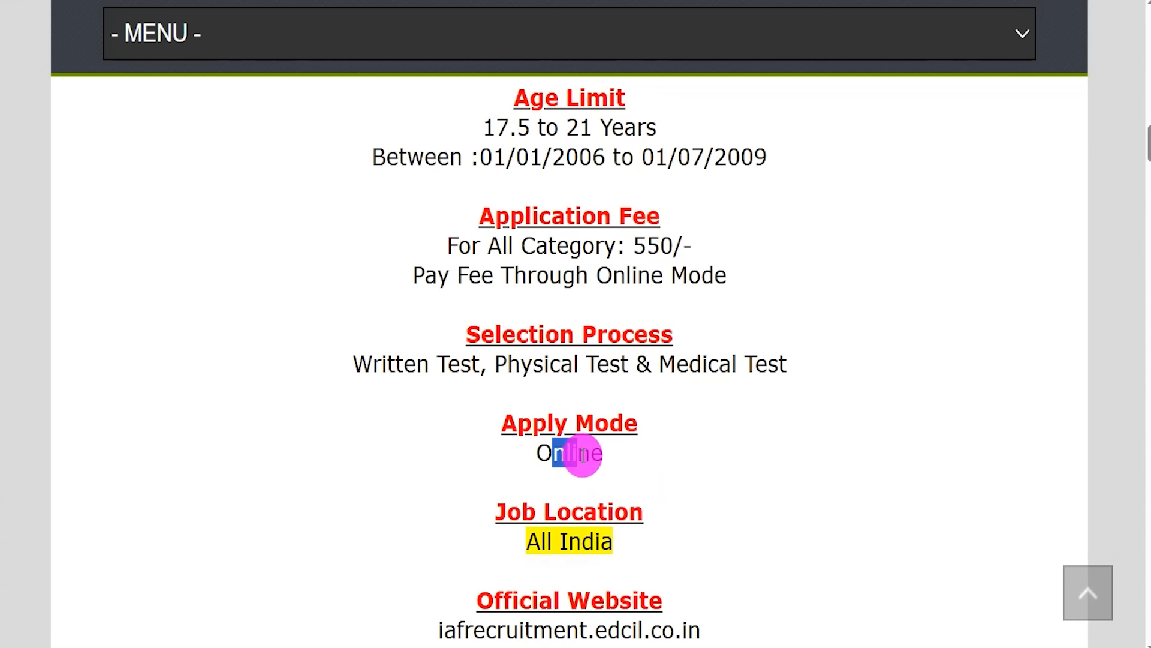
- Find the Important Links section of the notice and open the Official Notification Pdf
{"action": "scroll", "coordinate": [514, 516], "scroll_direction": "down", "scroll_amount": 3}
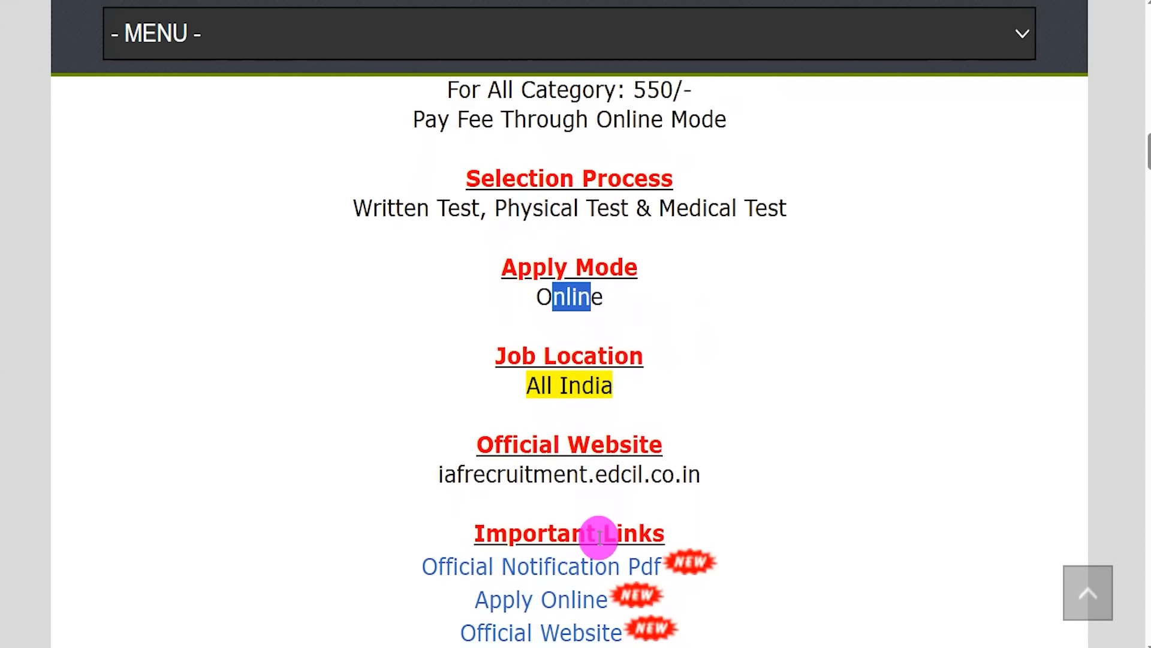
{"action": "scroll", "coordinate": [514, 489], "scroll_direction": "down", "scroll_amount": 1}
{"action": "left_click_drag", "start_coordinate": [486, 438], "coordinate": [647, 437]}
{"action": "left_click_drag", "start_coordinate": [406, 469], "coordinate": [660, 472]}
{"action": "left_click", "coordinate": [653, 472]}
- Look through the three-page Agniveervayu advertisement, from the intake heading and eligibility criteria to the registration and application instructions
{"action": "left_click_drag", "start_coordinate": [532, 302], "coordinate": [580, 293]}
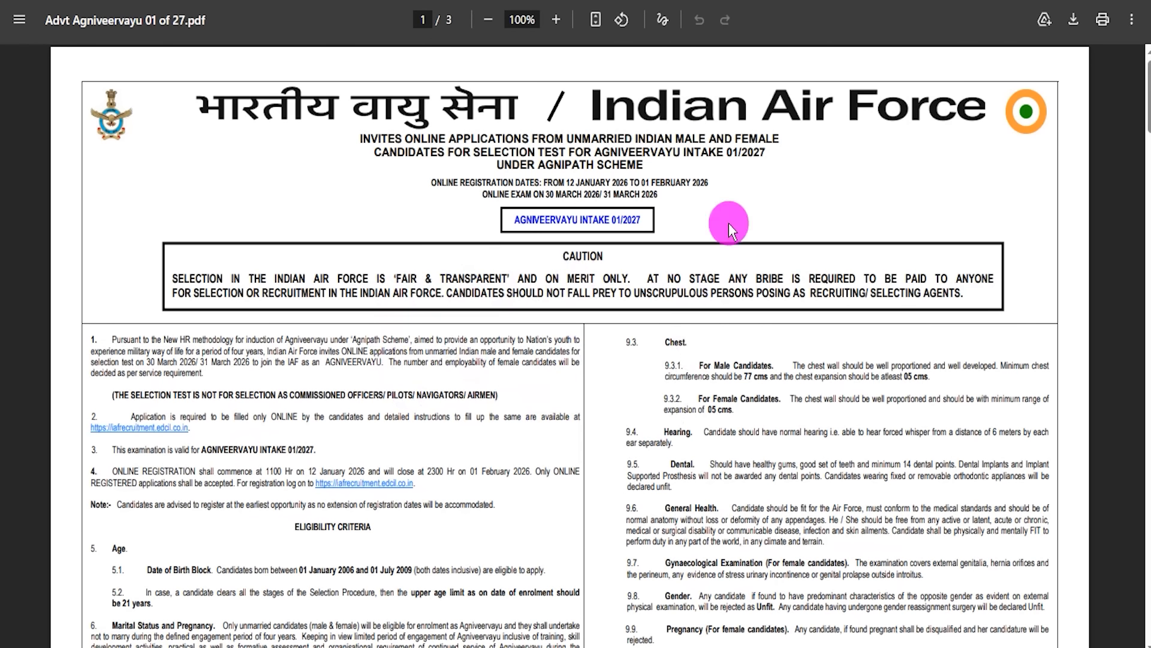
{"action": "left_click_drag", "start_coordinate": [374, 152], "coordinate": [532, 151]}
{"action": "left_click", "coordinate": [680, 367]}
{"action": "scroll", "coordinate": [430, 420], "scroll_direction": "down", "scroll_amount": 7}
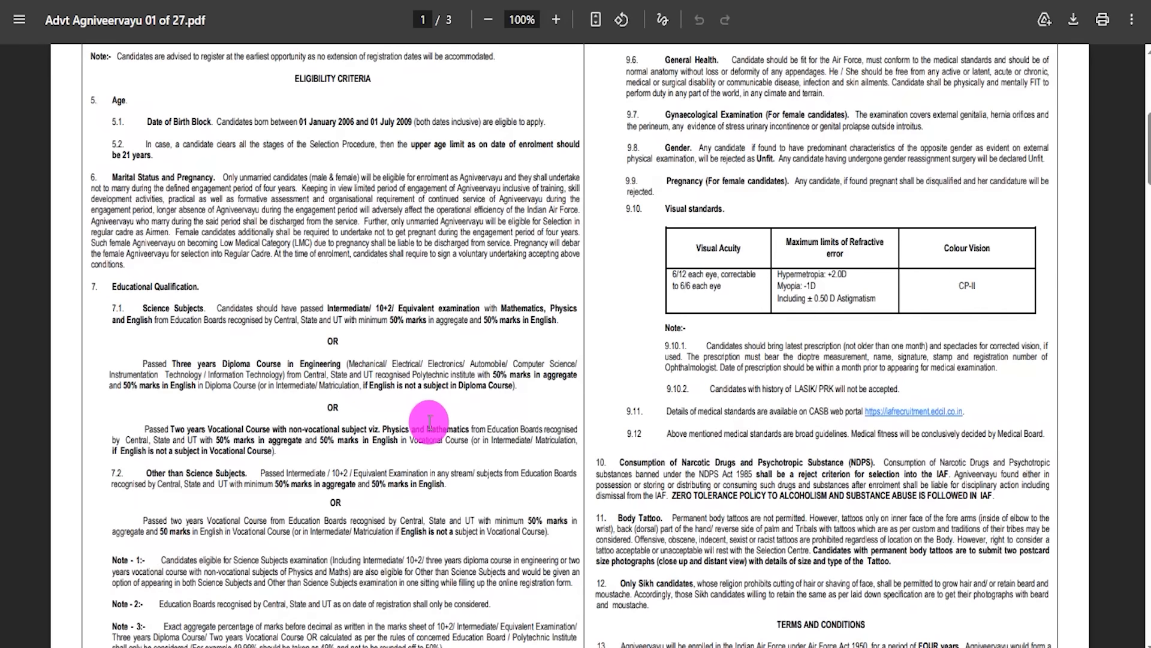
{"action": "scroll", "coordinate": [429, 420], "scroll_direction": "down", "scroll_amount": 18}
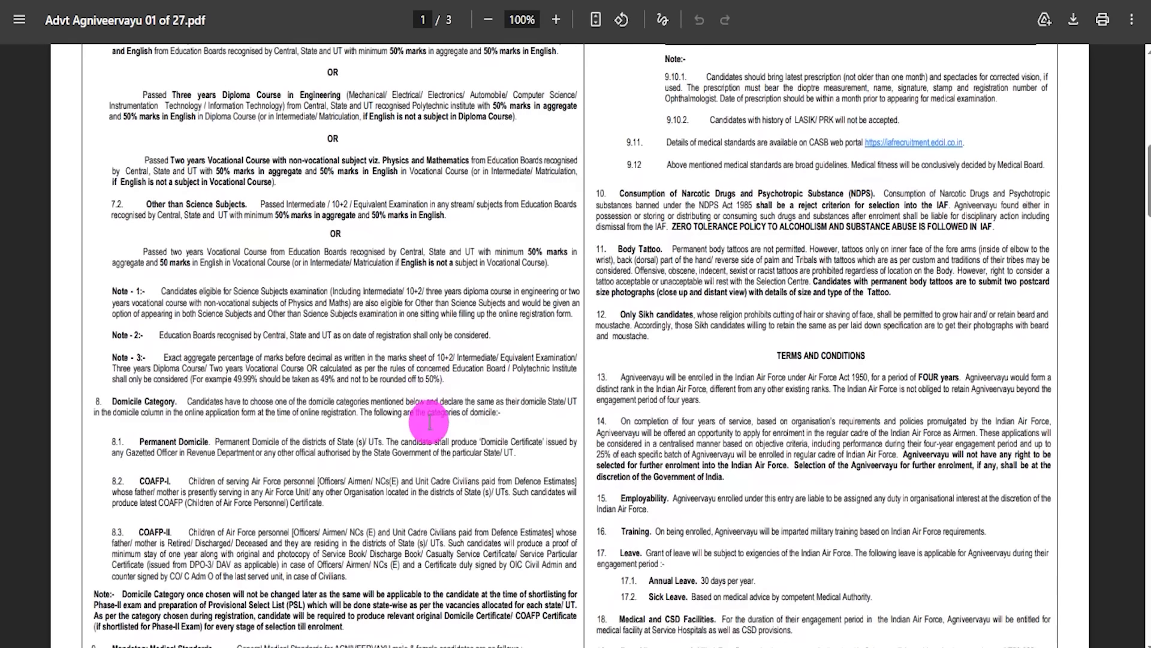
{"action": "scroll", "coordinate": [429, 422], "scroll_direction": "down", "scroll_amount": 20}
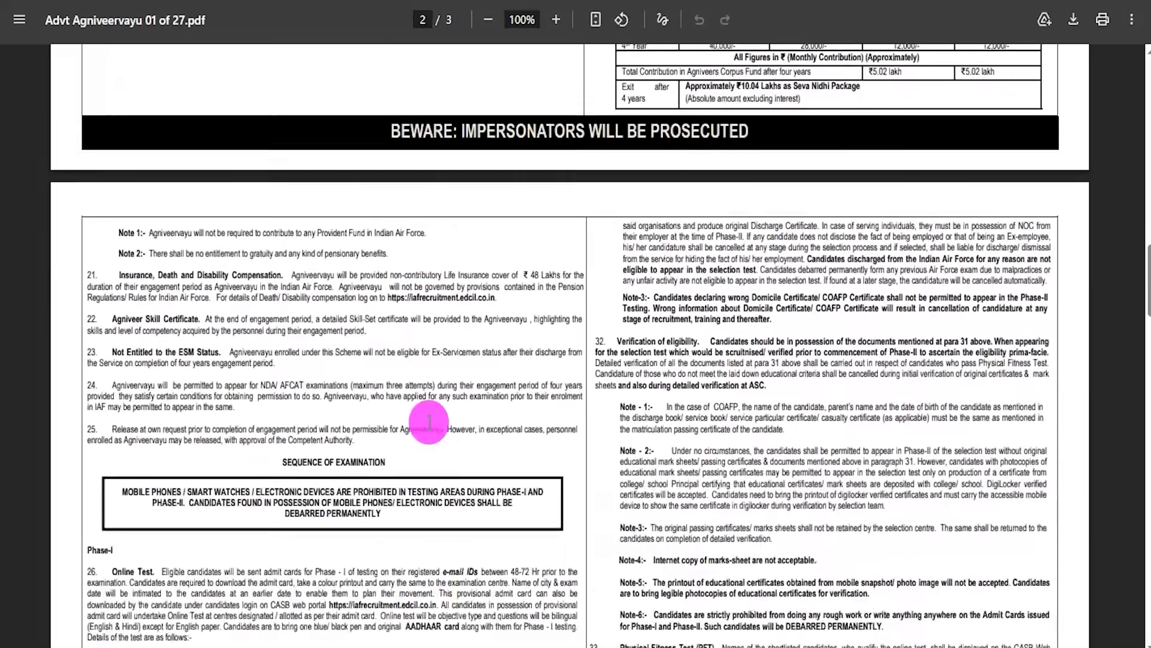
{"action": "scroll", "coordinate": [429, 418], "scroll_direction": "down", "scroll_amount": 15}
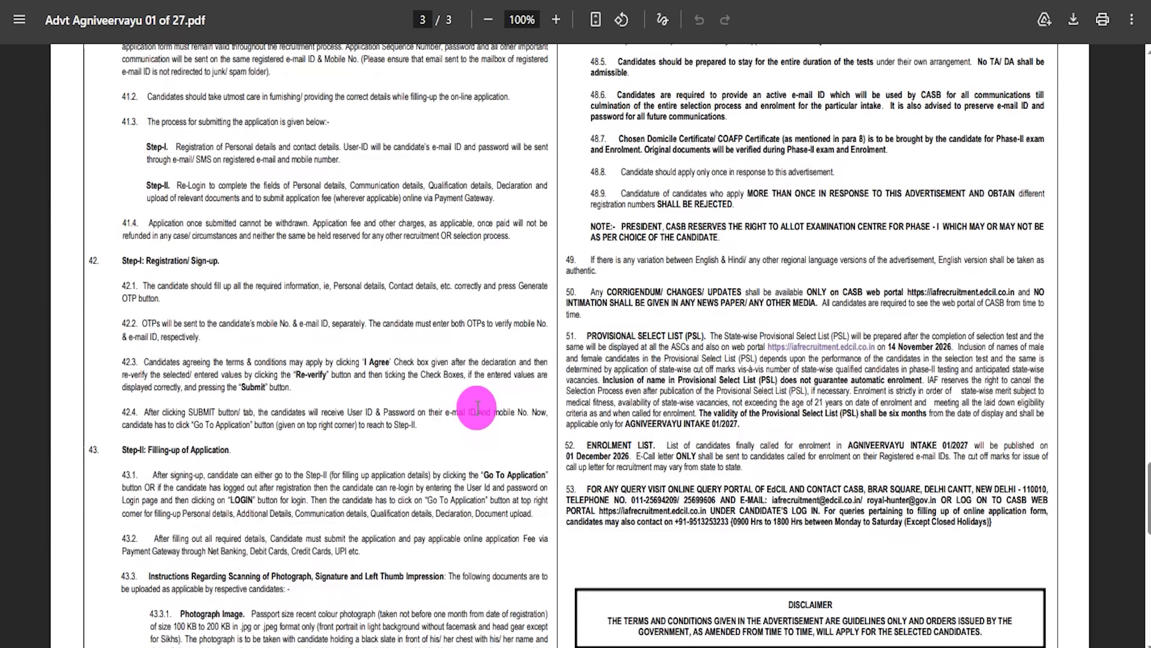
- Return to the notice page and open the Apply Online link
{"action": "scroll", "coordinate": [478, 407], "scroll_direction": "up", "scroll_amount": 20}
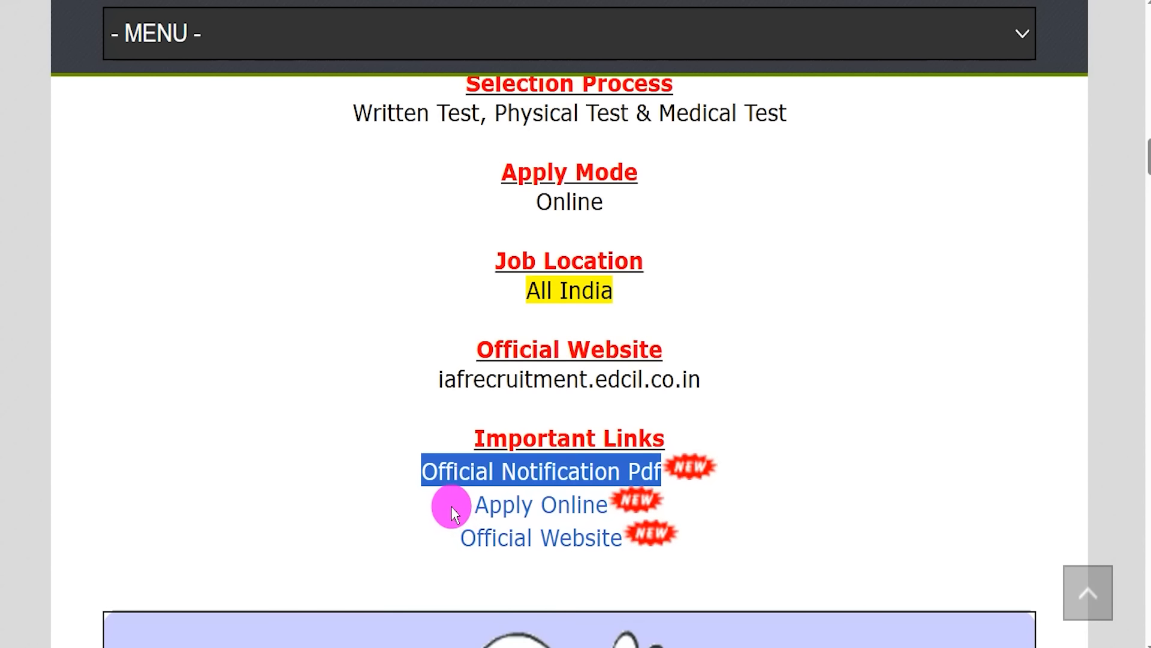
{"action": "left_click_drag", "start_coordinate": [451, 506], "coordinate": [601, 506]}
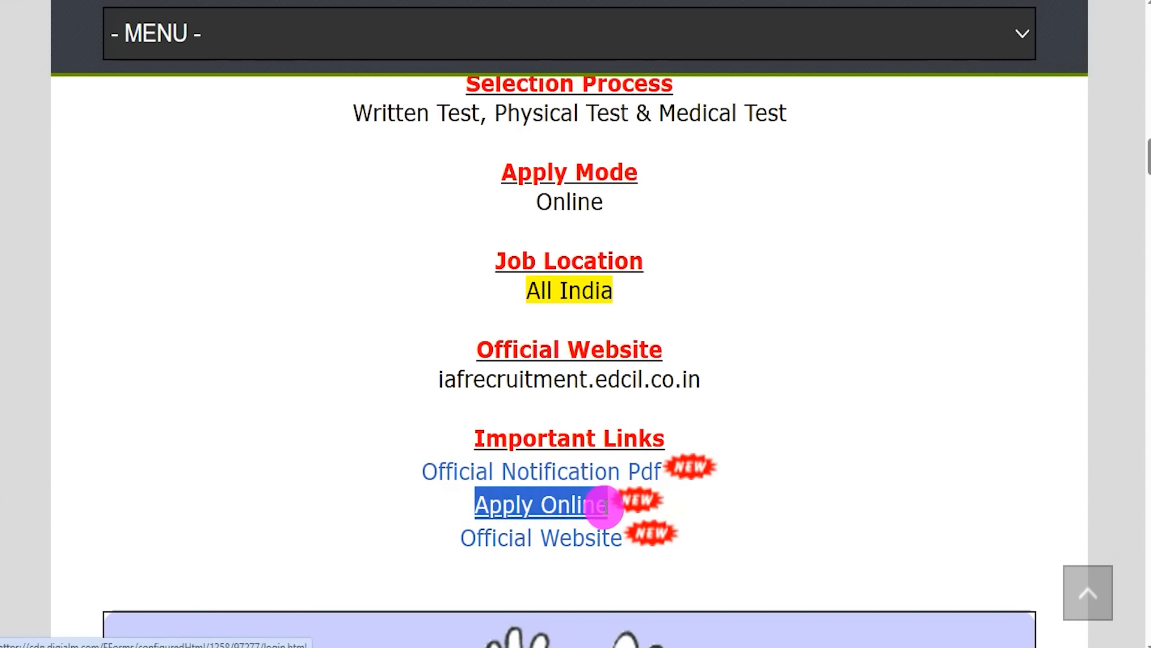
{"action": "left_click", "coordinate": [476, 504]}
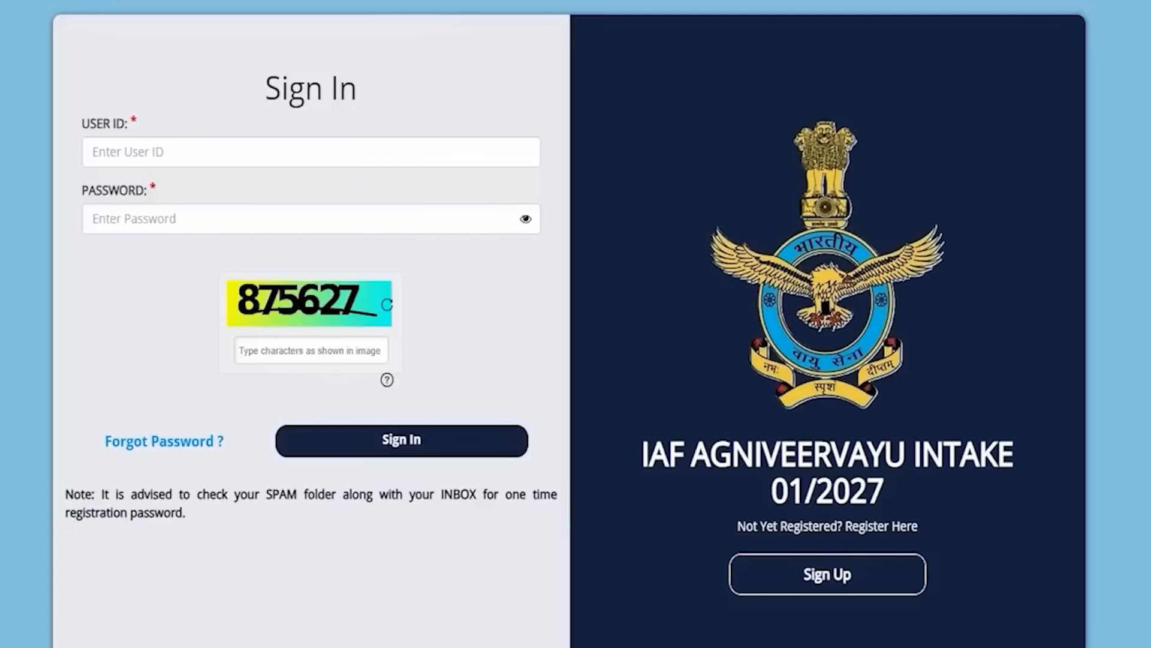
- Review the Sign In form's user ID, password and captcha fields and its sign-in option
{"action": "left_click_drag", "start_coordinate": [216, 151], "coordinate": [249, 105]}
{"action": "left_click_drag", "start_coordinate": [134, 221], "coordinate": [222, 221]}
{"action": "mouse_move", "coordinate": [369, 269]}
{"action": "left_mouse_down"}
{"action": "mouse_move", "coordinate": [279, 348]}
{"action": "mouse_move", "coordinate": [303, 258]}
{"action": "left_mouse_up"}
{"action": "left_click_drag", "start_coordinate": [340, 358], "coordinate": [443, 292]}
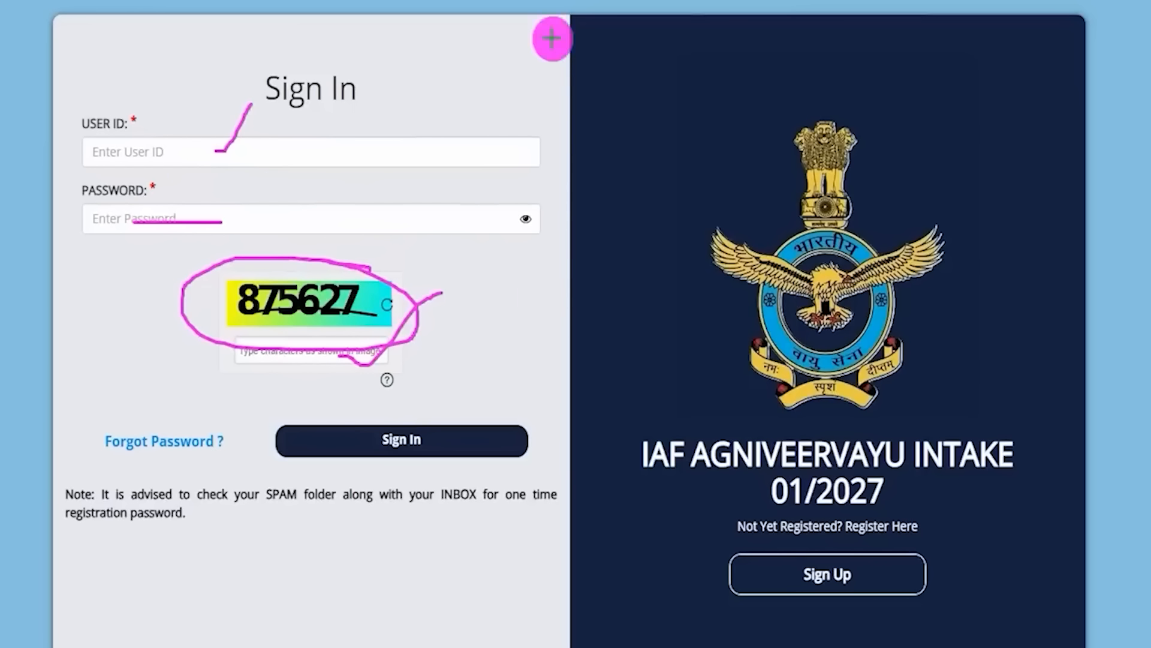
{"action": "left_click_drag", "start_coordinate": [548, 234], "coordinate": [451, 428]}
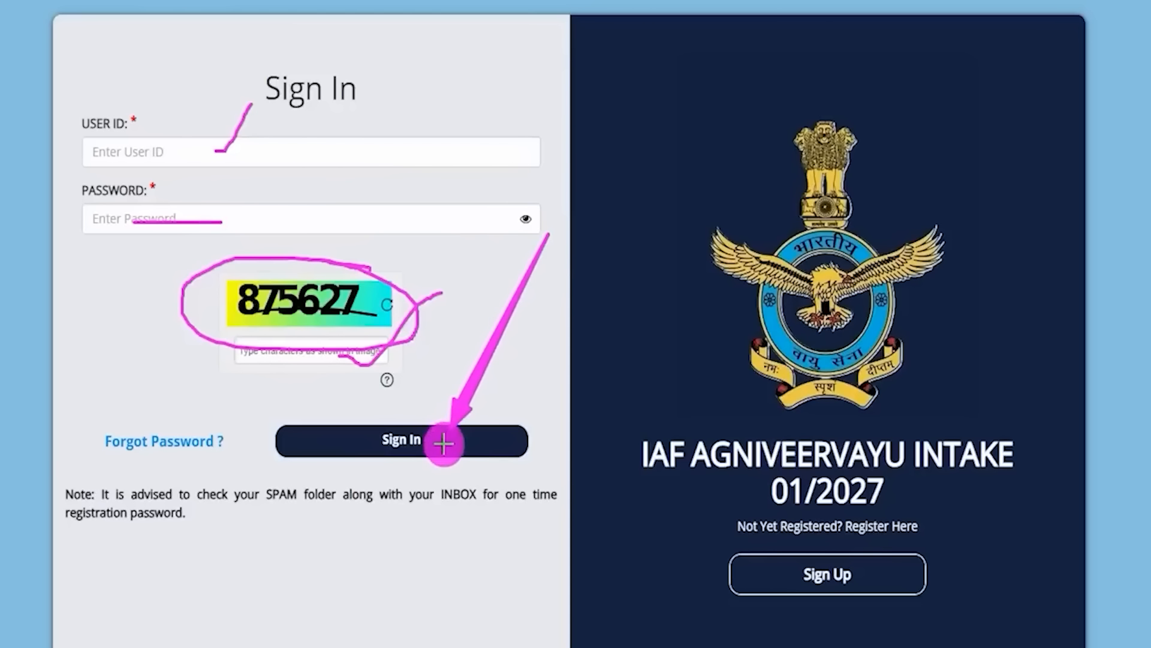
{"action": "key", "text": "Escape"}
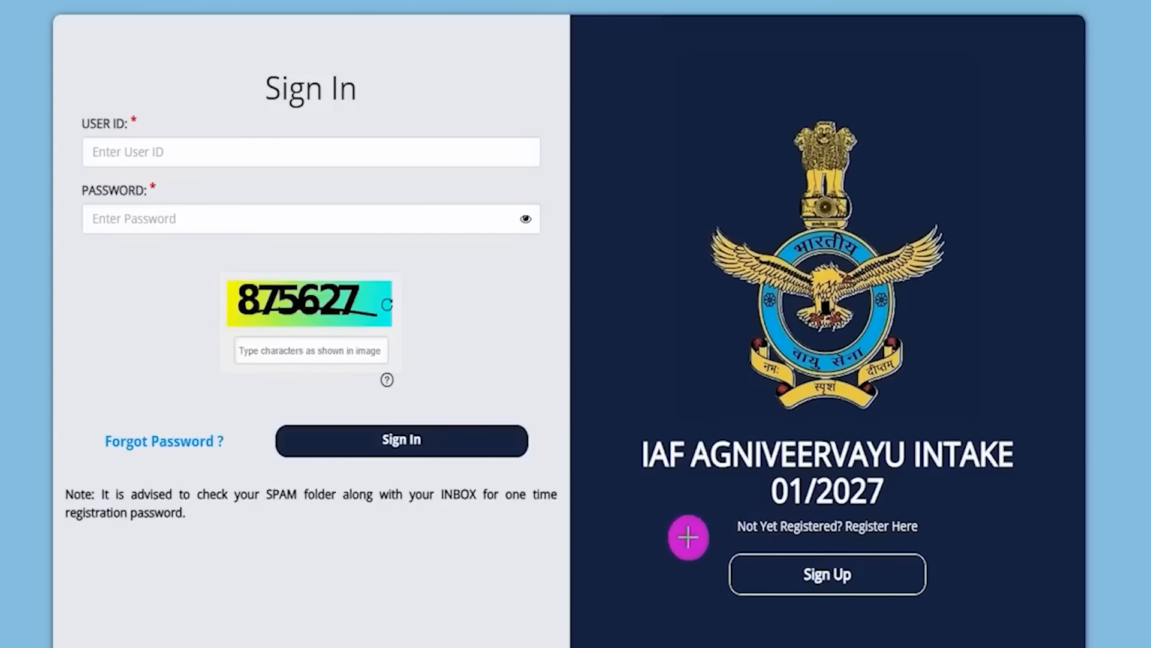
- Open the Sign Up registration for candidates who are not yet registered
{"action": "mouse_move", "coordinate": [655, 540]}
{"action": "left_mouse_down"}
{"action": "mouse_move", "coordinate": [895, 570]}
{"action": "mouse_move", "coordinate": [986, 620]}
{"action": "left_mouse_up"}
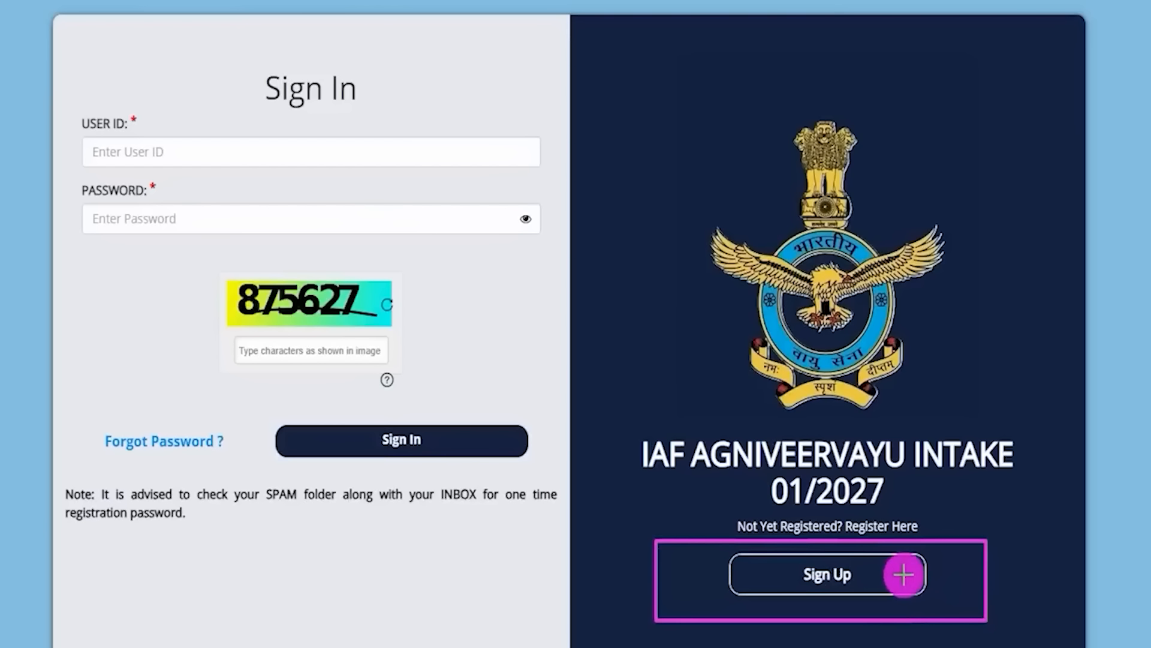
{"action": "key", "text": "Escape"}
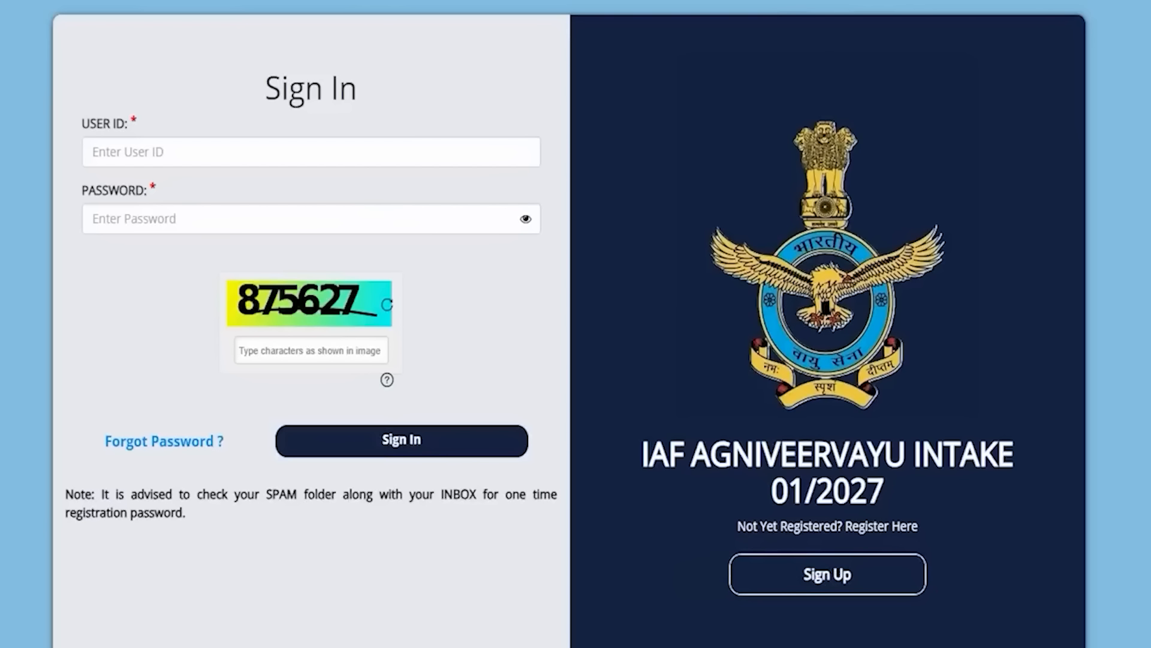
{"action": "left_click", "coordinate": [795, 577]}
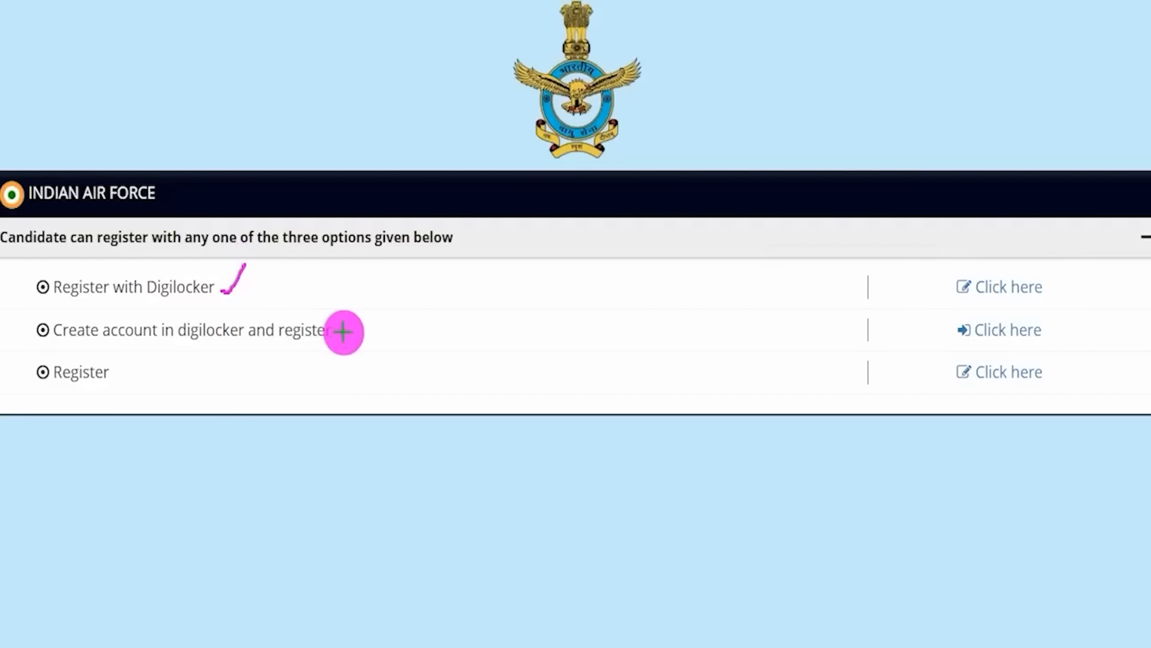
- Compare the three registration options: Register with Digilocker, Create account in digilocker and register, and Register
{"action": "left_click_drag", "start_coordinate": [346, 334], "coordinate": [375, 289]}
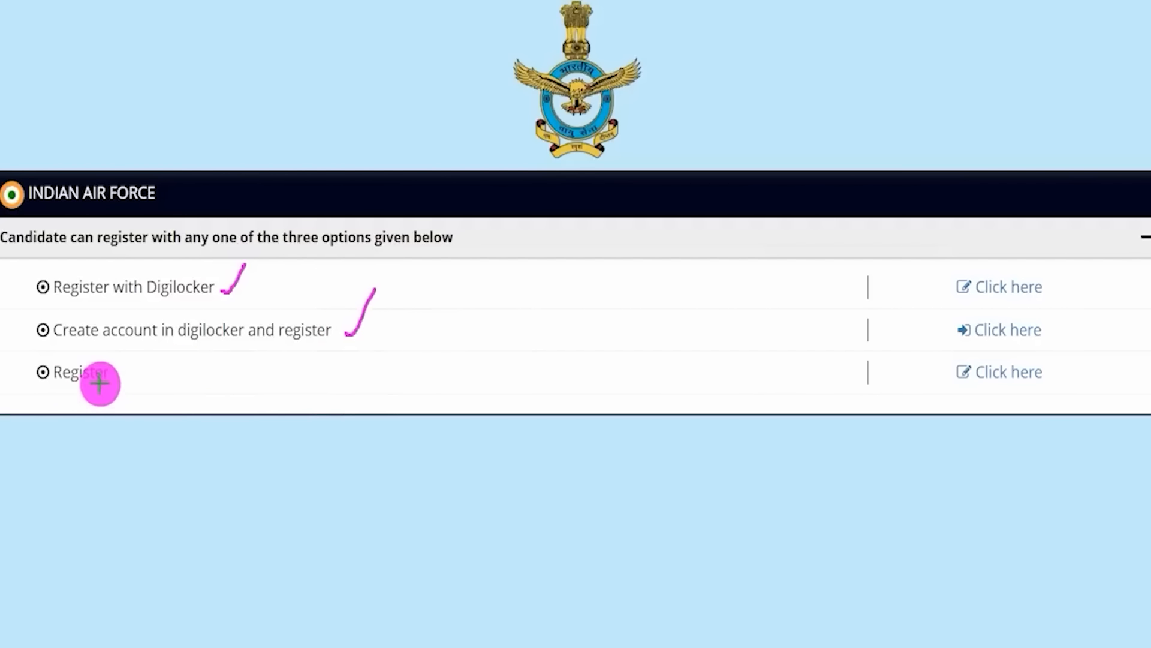
{"action": "left_click_drag", "start_coordinate": [47, 386], "coordinate": [101, 387]}
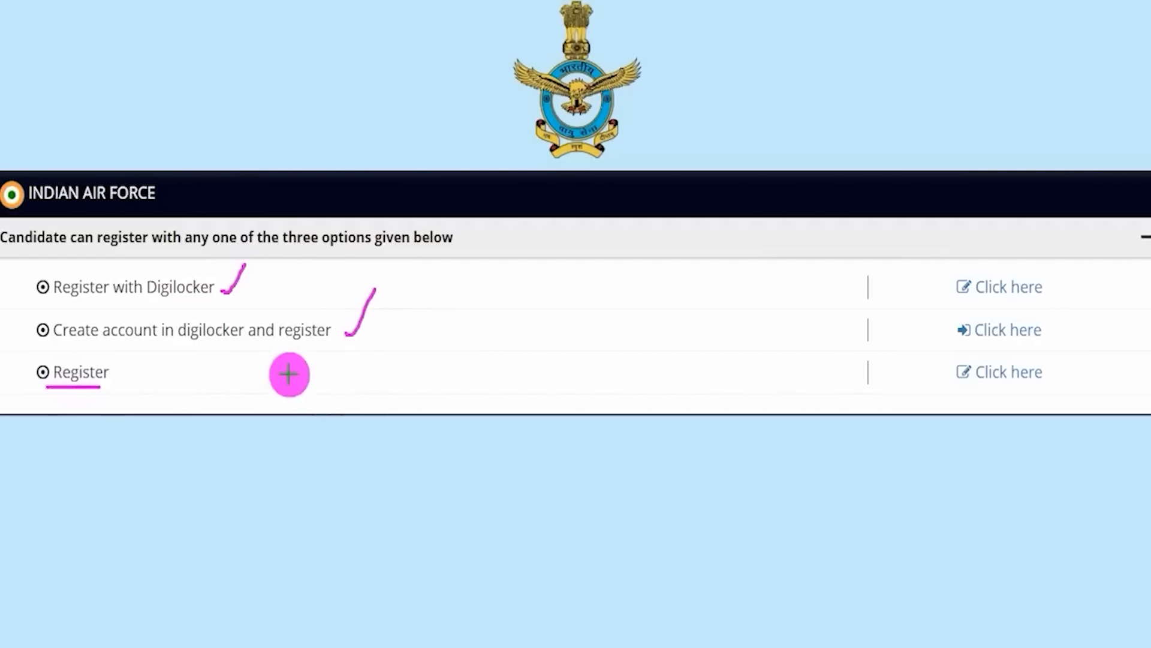
{"action": "left_click_drag", "start_coordinate": [285, 282], "coordinate": [319, 249]}
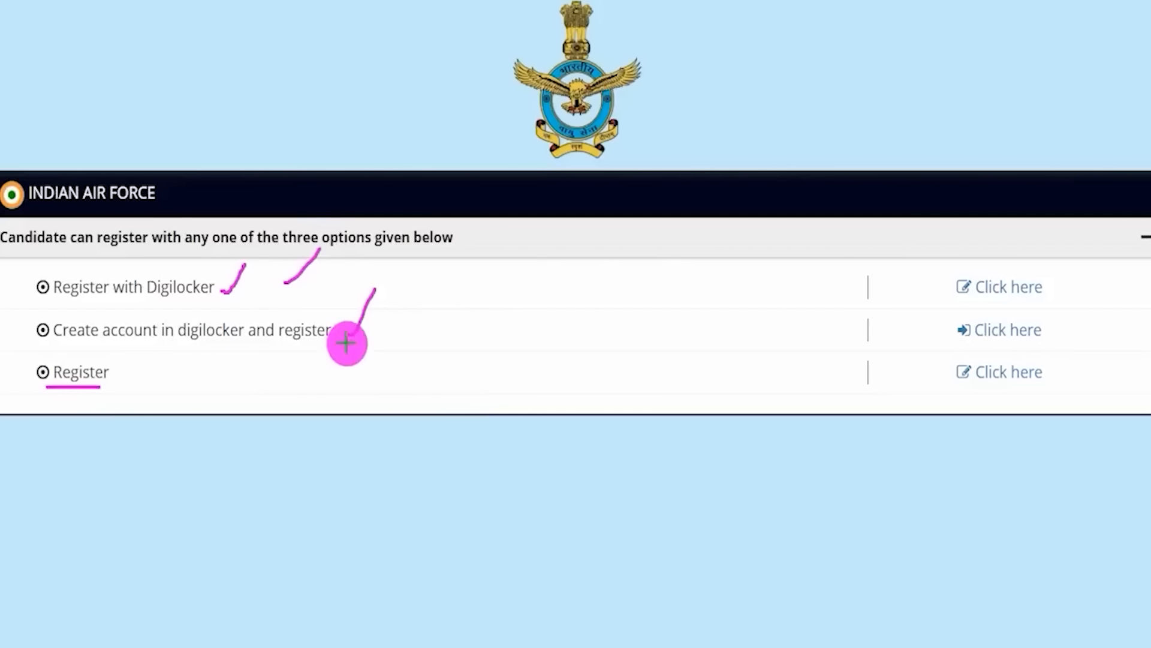
{"action": "left_click_drag", "start_coordinate": [368, 333], "coordinate": [405, 288]}
{"action": "left_click_drag", "start_coordinate": [122, 381], "coordinate": [157, 348]}
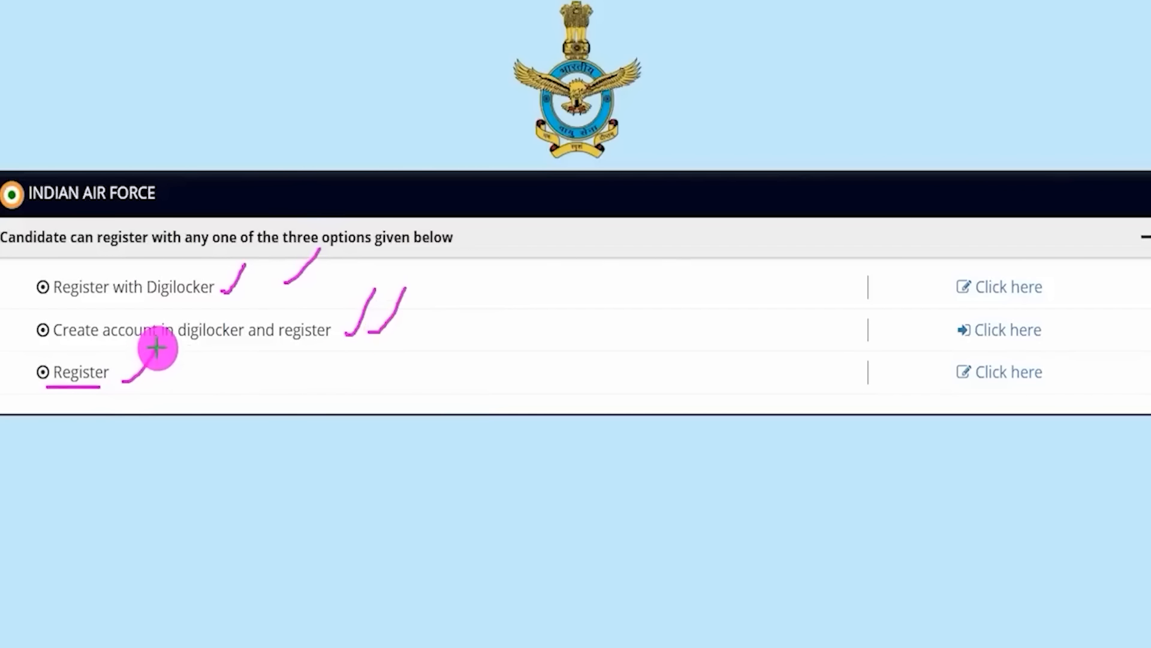
- Check the link beside each registration option and open the sign-up form through the plain Register option
{"action": "left_click_drag", "start_coordinate": [1059, 289], "coordinate": [1079, 266]}
{"action": "left_click_drag", "start_coordinate": [1056, 326], "coordinate": [1075, 305]}
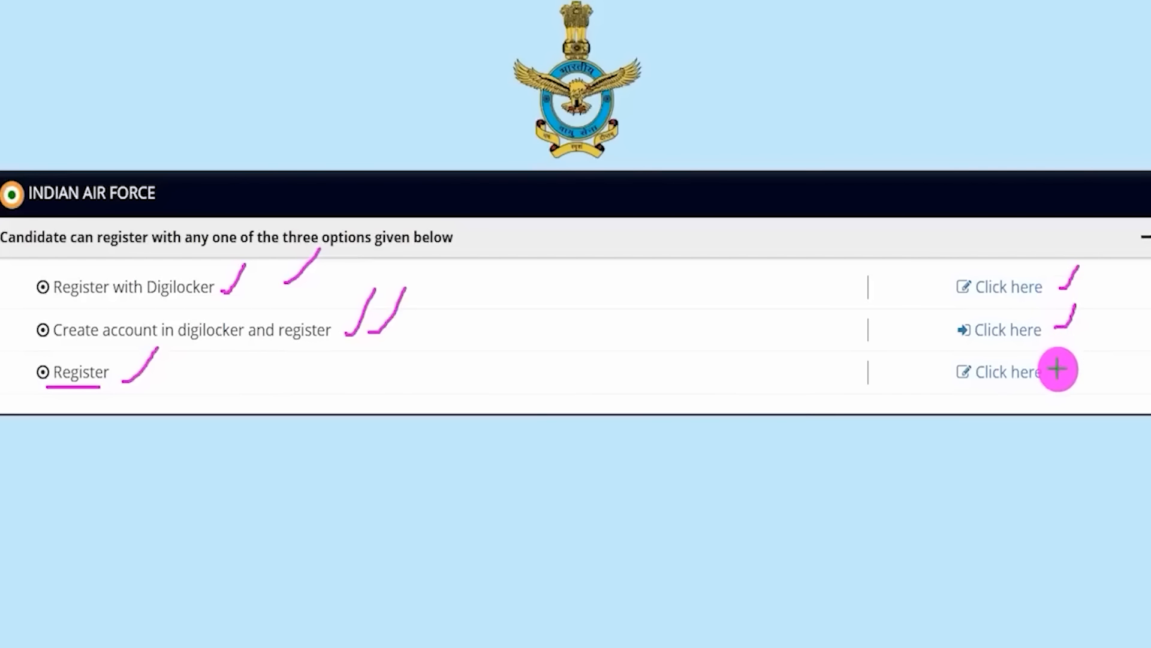
{"action": "left_click_drag", "start_coordinate": [1057, 371], "coordinate": [1081, 346]}
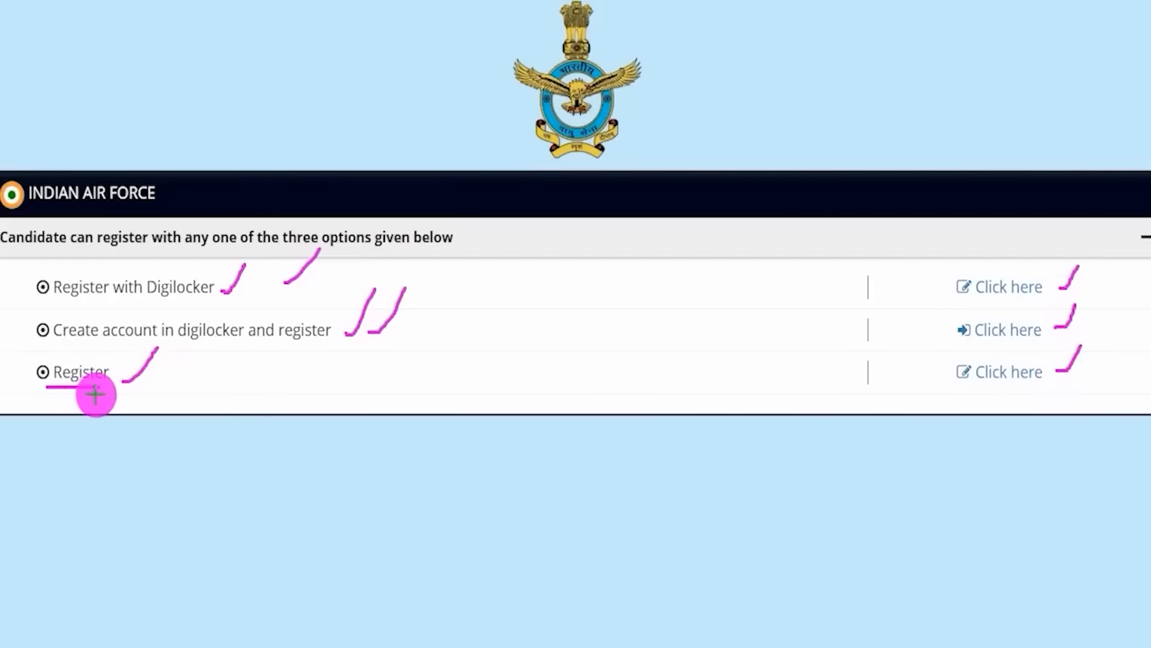
{"action": "left_click_drag", "start_coordinate": [93, 394], "coordinate": [114, 394]}
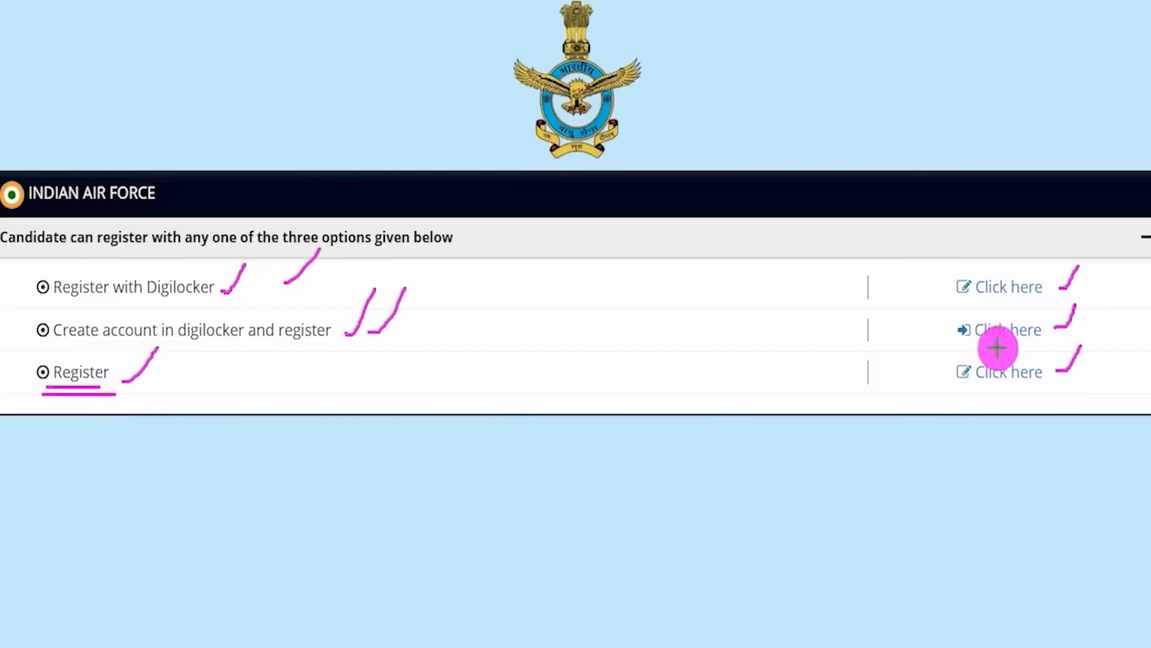
{"action": "left_click_drag", "start_coordinate": [925, 345], "coordinate": [1049, 391]}
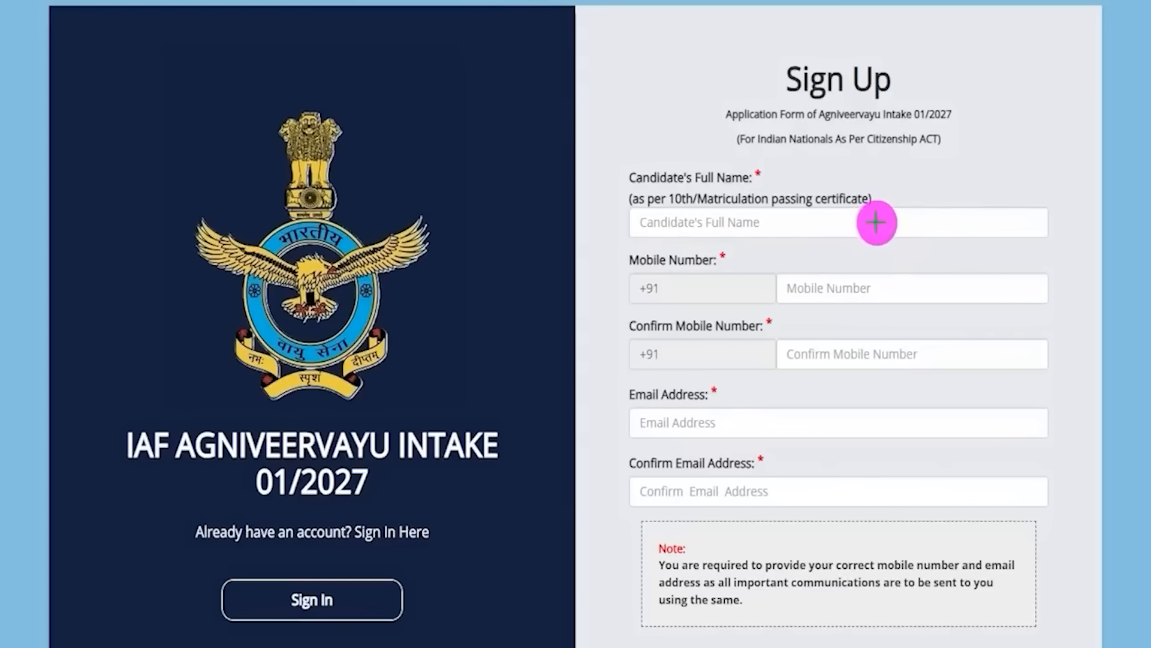
- Review the sign-up form's fields for the candidate's full name, mobile number, email address and their confirmations
{"action": "left_click_drag", "start_coordinate": [885, 287], "coordinate": [915, 243]}
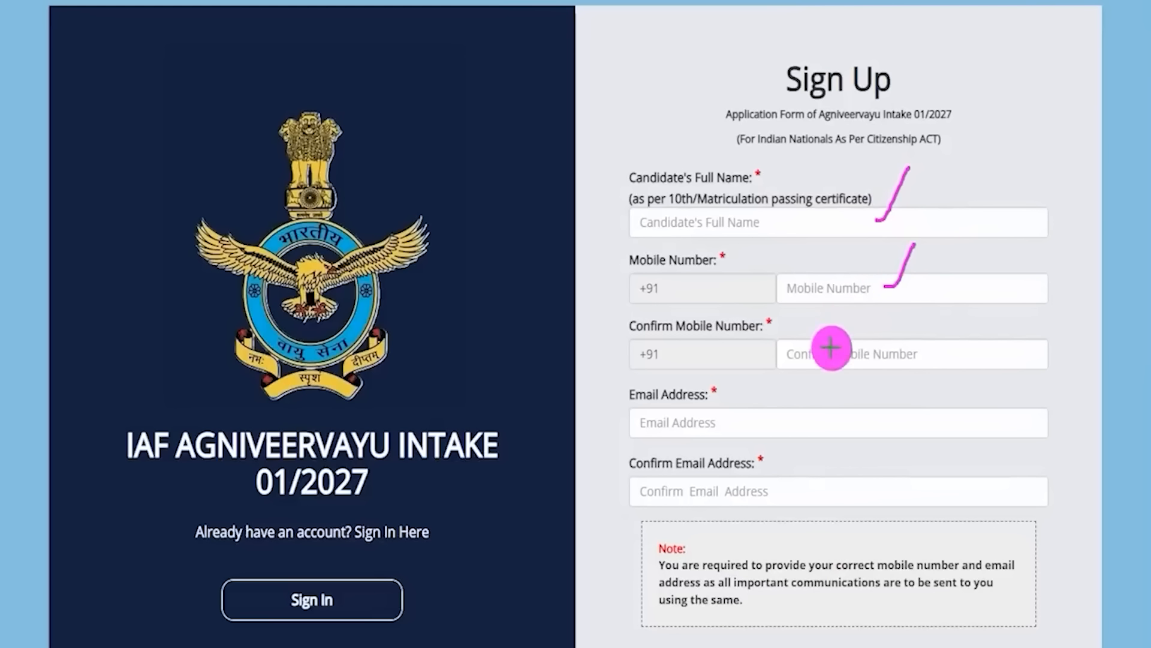
{"action": "left_click_drag", "start_coordinate": [803, 355], "coordinate": [878, 352]}
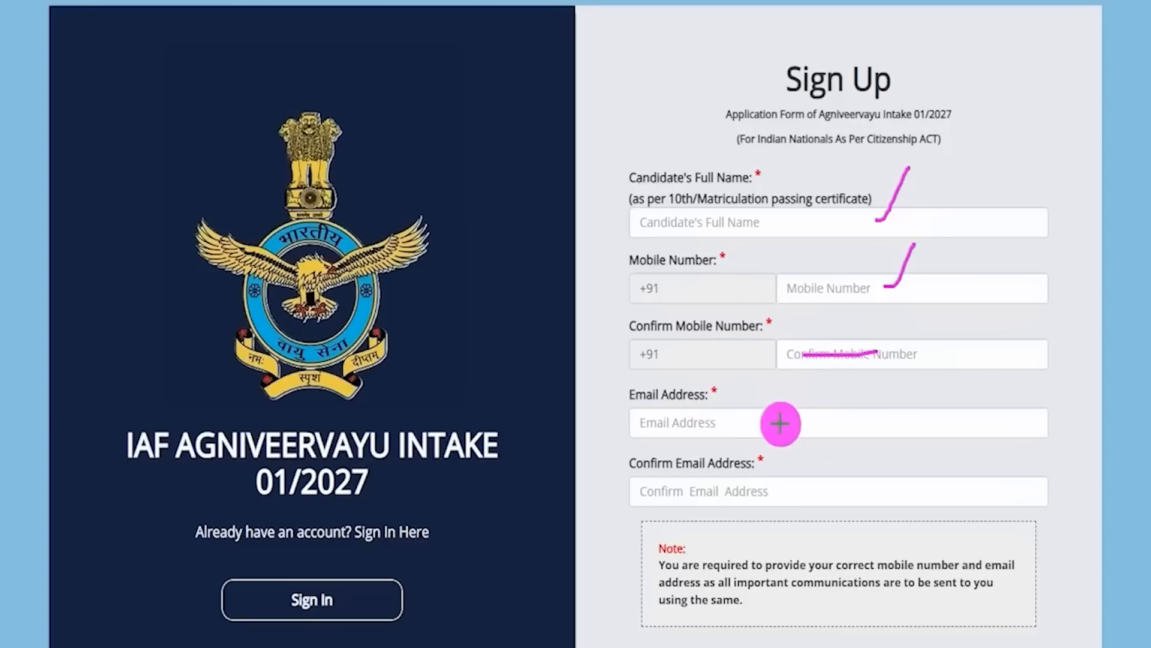
{"action": "left_click_drag", "start_coordinate": [743, 416], "coordinate": [775, 379]}
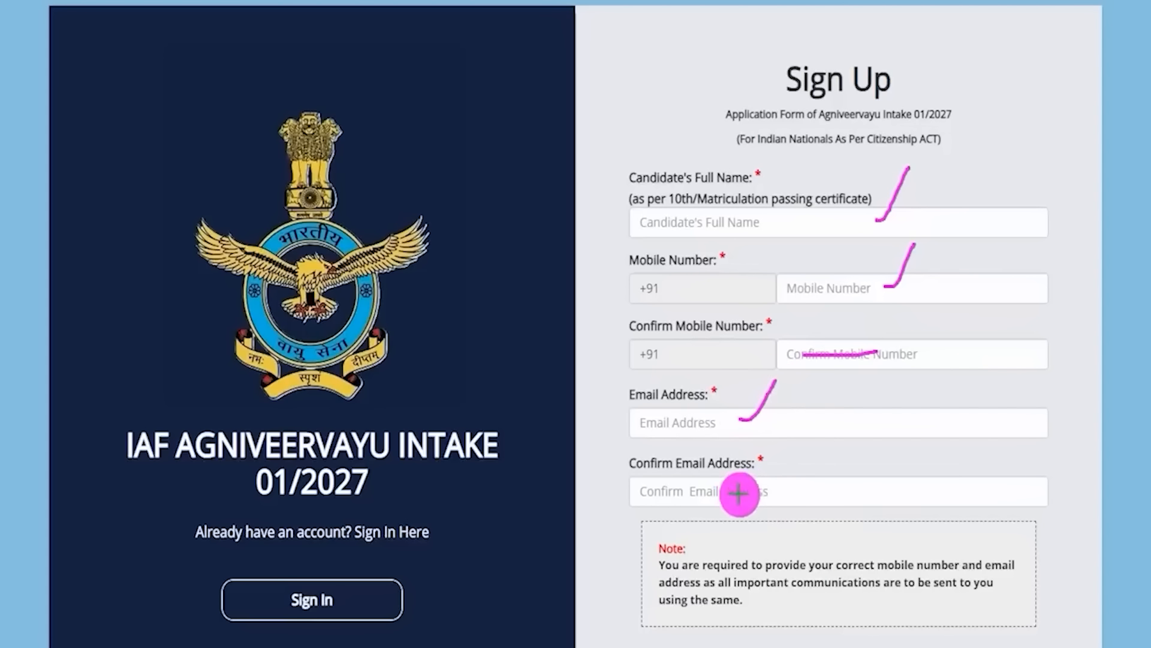
{"action": "left_click_drag", "start_coordinate": [663, 495], "coordinate": [747, 495]}
{"action": "key", "text": "e"}
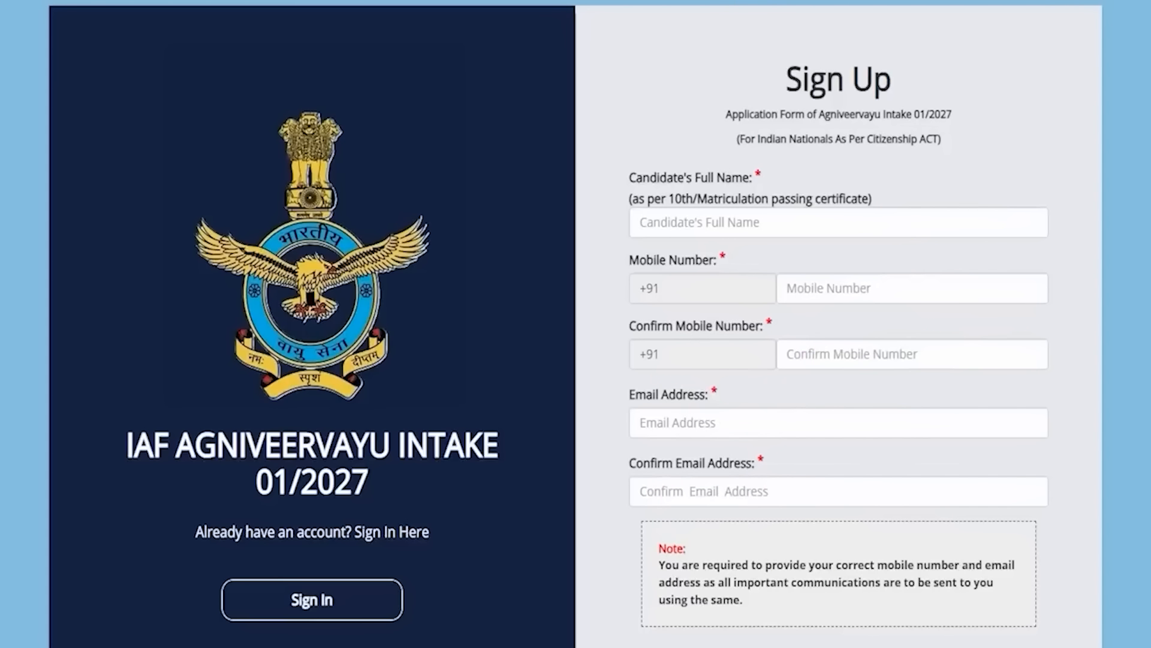
- Request OTP generation from the sign-up form
{"action": "scroll", "coordinate": [616, 387], "scroll_direction": "down", "scroll_amount": 5}
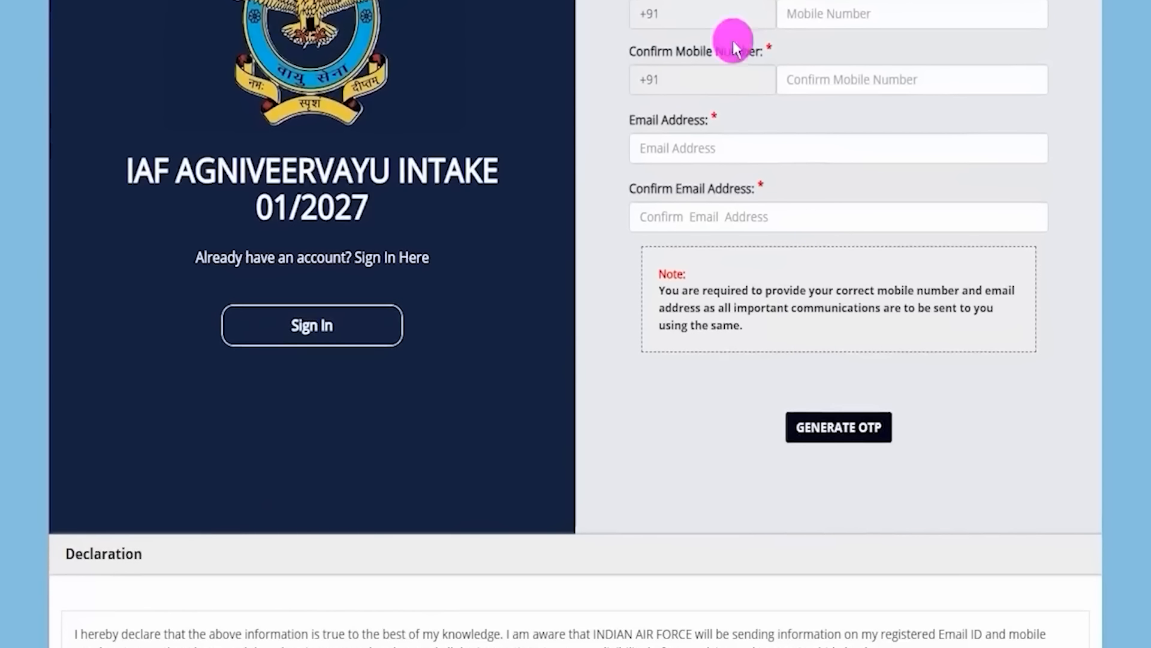
{"action": "left_click_drag", "start_coordinate": [616, 409], "coordinate": [775, 427]}
{"action": "left_click", "coordinate": [775, 427]}
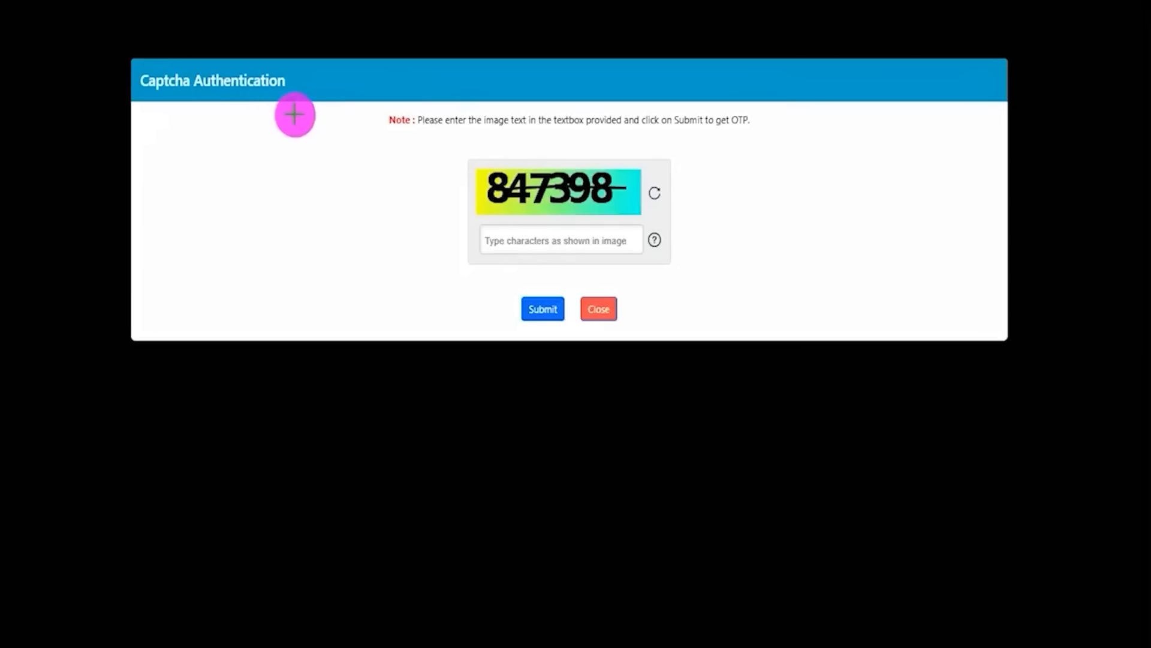
- Review the Captcha Authentication dialog, covering the captcha image, its text box and the submit option
{"action": "left_click_drag", "start_coordinate": [154, 97], "coordinate": [245, 95]}
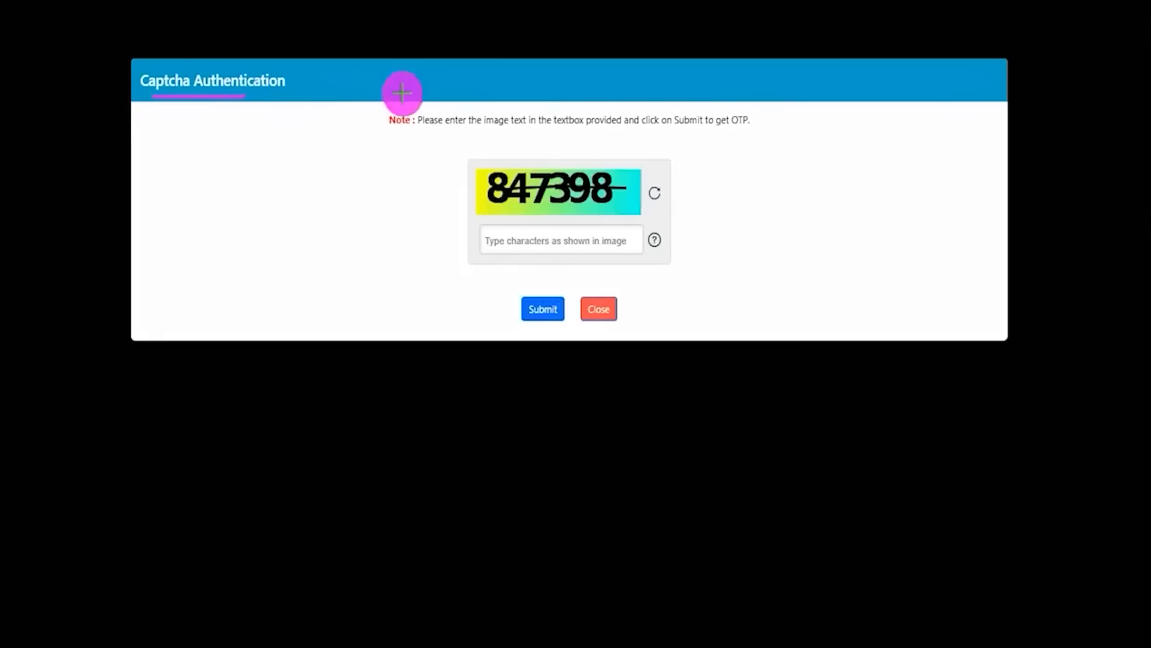
{"action": "mouse_move", "coordinate": [506, 211]}
{"action": "left_mouse_down"}
{"action": "mouse_move", "coordinate": [651, 211]}
{"action": "mouse_move", "coordinate": [721, 161]}
{"action": "left_mouse_up"}
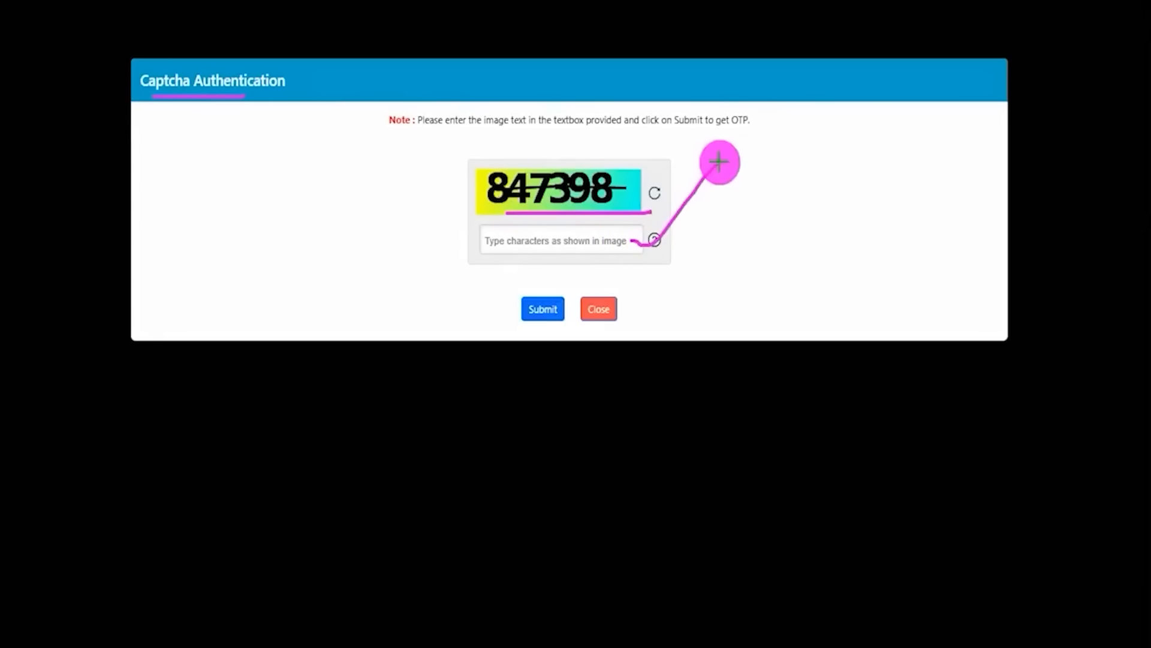
{"action": "mouse_move", "coordinate": [288, 229]}
{"action": "left_mouse_down"}
{"action": "mouse_move", "coordinate": [476, 300]}
{"action": "mouse_move", "coordinate": [517, 303]}
{"action": "left_mouse_up"}
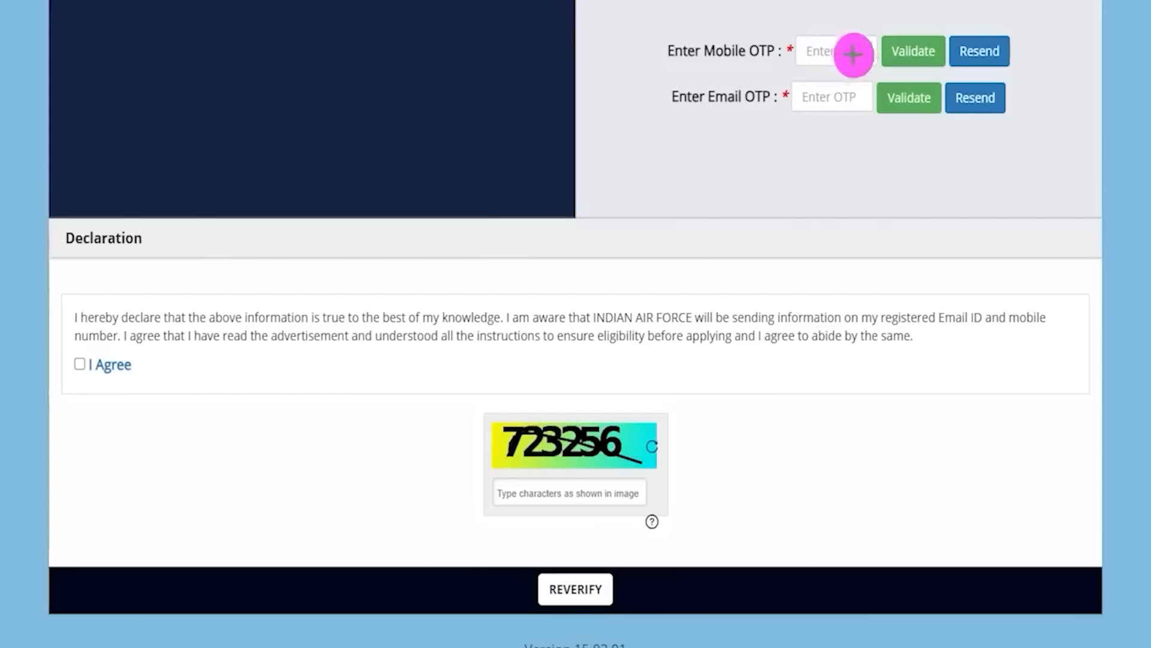
- Review the mobile OTP and email OTP fields together with their Validate options
{"action": "left_click_drag", "start_coordinate": [750, 11], "coordinate": [727, 93]}
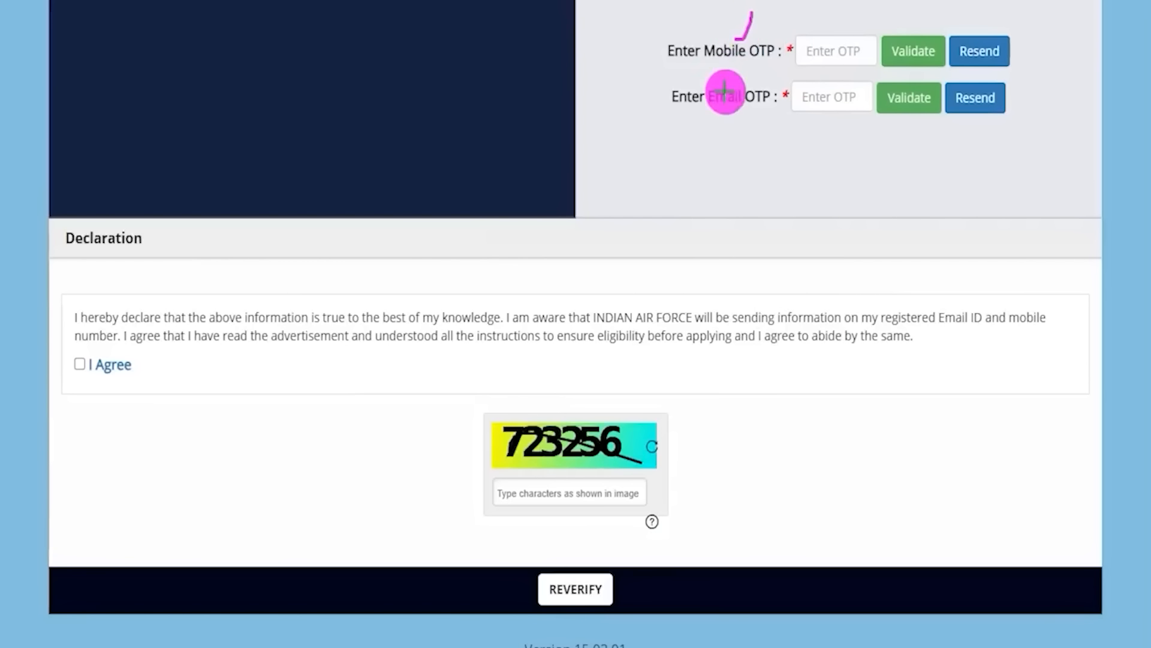
{"action": "left_click_drag", "start_coordinate": [824, 43], "coordinate": [834, 24]}
{"action": "left_click_drag", "start_coordinate": [825, 93], "coordinate": [844, 71]}
{"action": "left_click_drag", "start_coordinate": [956, 2], "coordinate": [936, 86]}
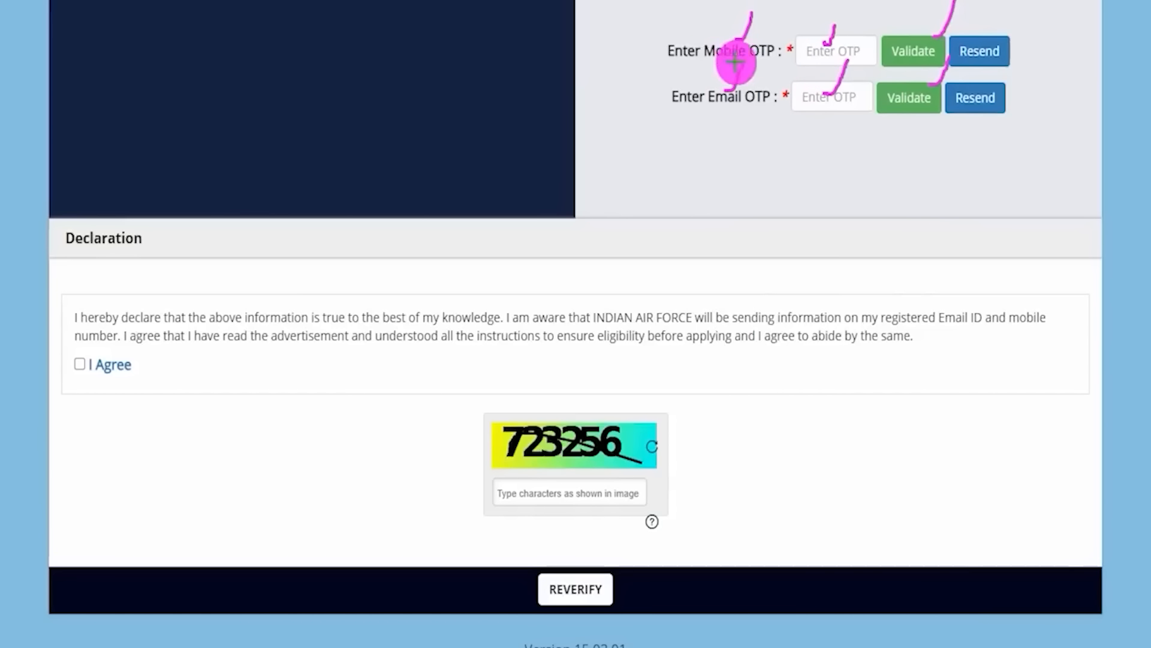
{"action": "left_click_drag", "start_coordinate": [760, 142], "coordinate": [913, 142]}
{"action": "key", "text": "Escape"}
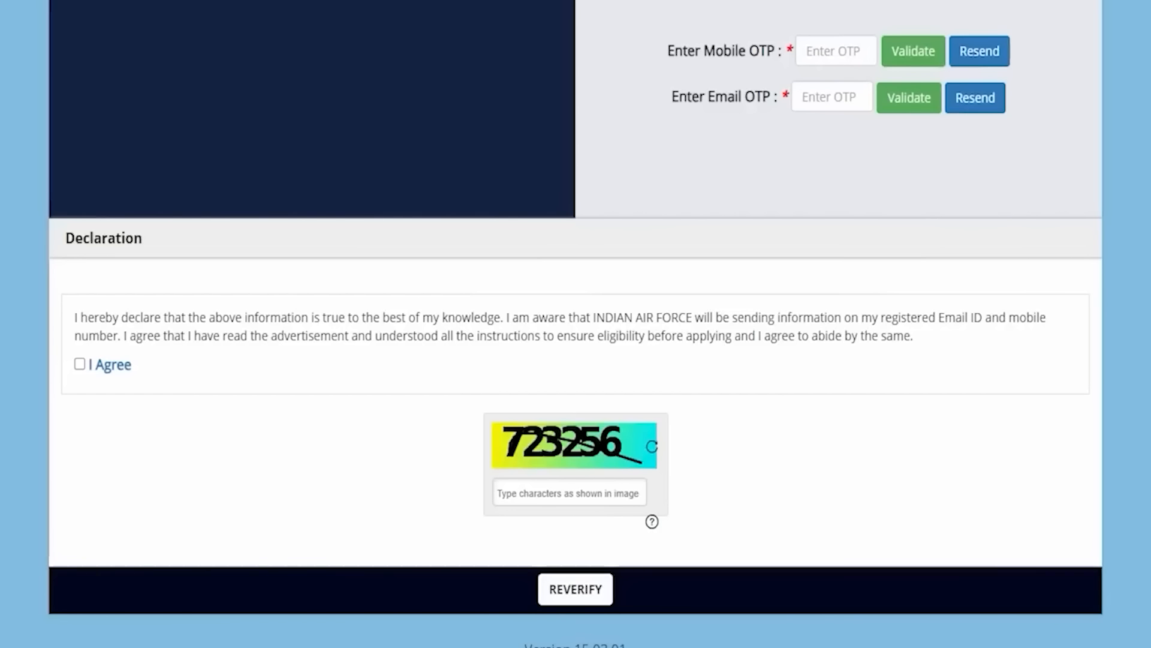
- Agree to the sign-up declaration, complete the captcha below it and reverify the entered details
{"action": "scroll", "coordinate": [264, 282], "scroll_direction": "down", "scroll_amount": 1}
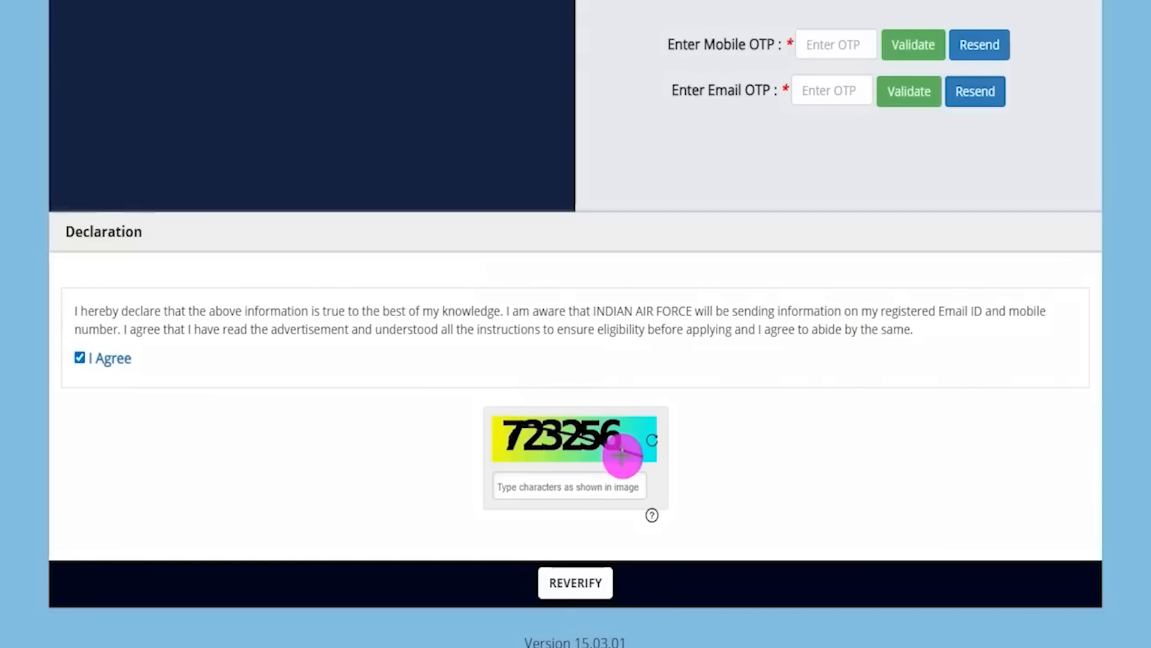
{"action": "left_click_drag", "start_coordinate": [548, 455], "coordinate": [664, 456]}
{"action": "left_click_drag", "start_coordinate": [607, 483], "coordinate": [654, 403]}
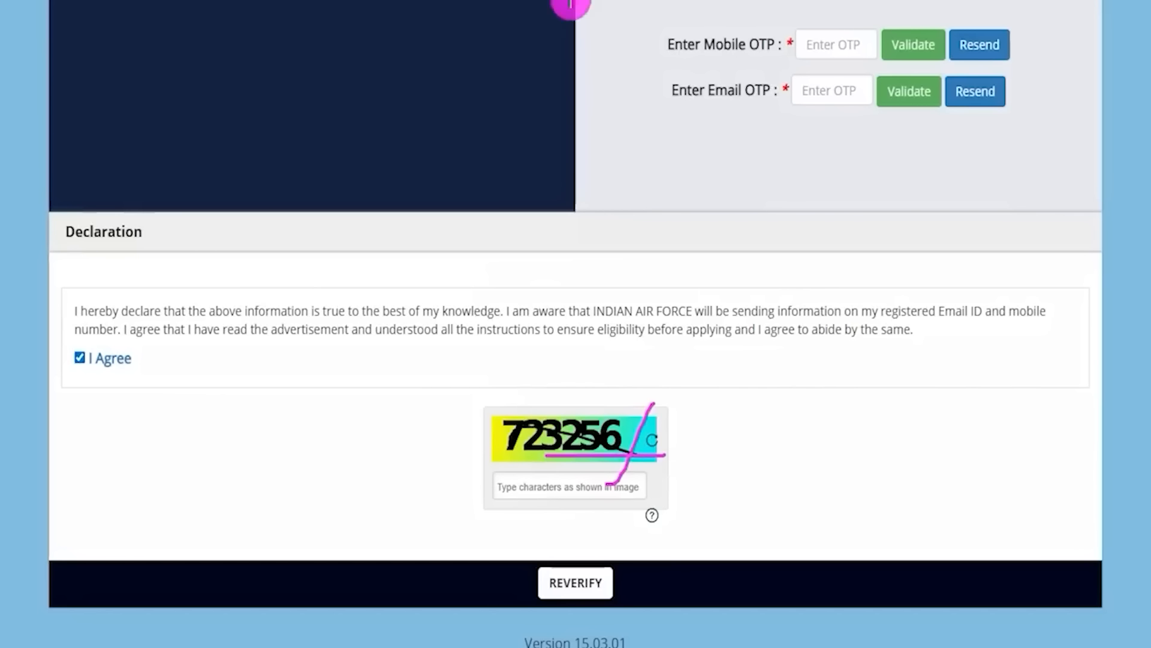
{"action": "mouse_move", "coordinate": [801, 450]}
{"action": "left_mouse_down"}
{"action": "mouse_move", "coordinate": [768, 503]}
{"action": "mouse_move", "coordinate": [624, 560]}
{"action": "mouse_move", "coordinate": [620, 573]}
{"action": "left_mouse_up"}
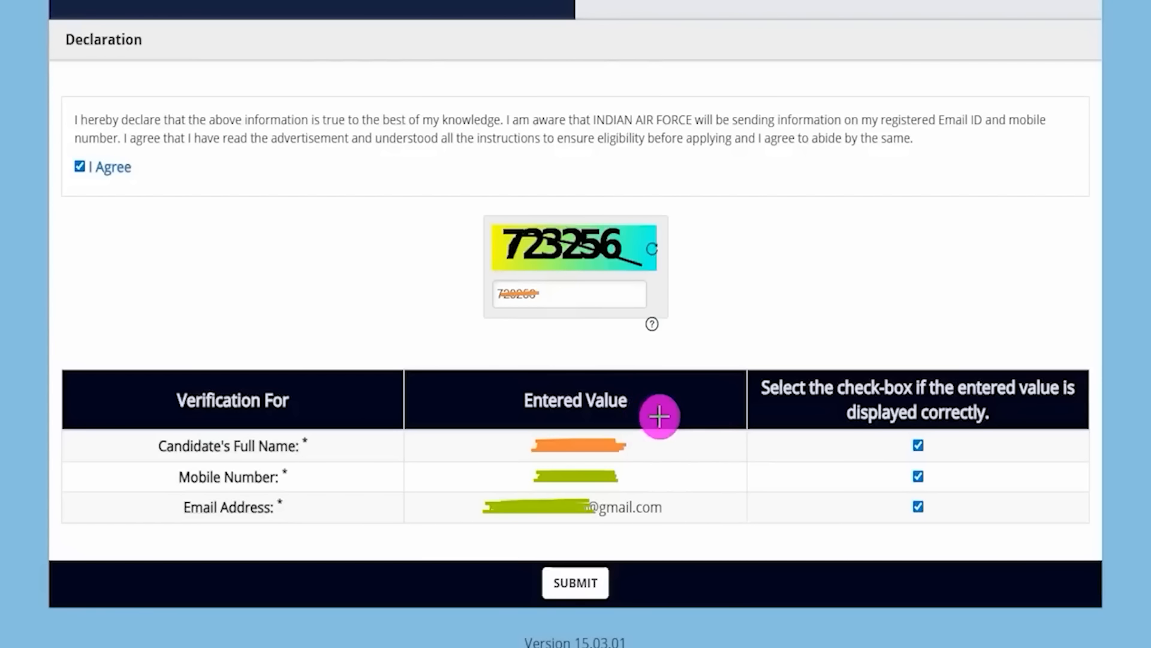
- Check the candidate's full name, mobile number and email address in the verification table and submit the registration
{"action": "left_click_drag", "start_coordinate": [713, 38], "coordinate": [738, 20]}
{"action": "left_click_drag", "start_coordinate": [669, 444], "coordinate": [690, 412]}
{"action": "left_click_drag", "start_coordinate": [683, 477], "coordinate": [704, 444]}
{"action": "left_click_drag", "start_coordinate": [681, 510], "coordinate": [712, 479]}
{"action": "left_click_drag", "start_coordinate": [928, 447], "coordinate": [942, 419]}
{"action": "left_click_drag", "start_coordinate": [933, 478], "coordinate": [948, 445]}
{"action": "left_click_drag", "start_coordinate": [935, 509], "coordinate": [963, 444]}
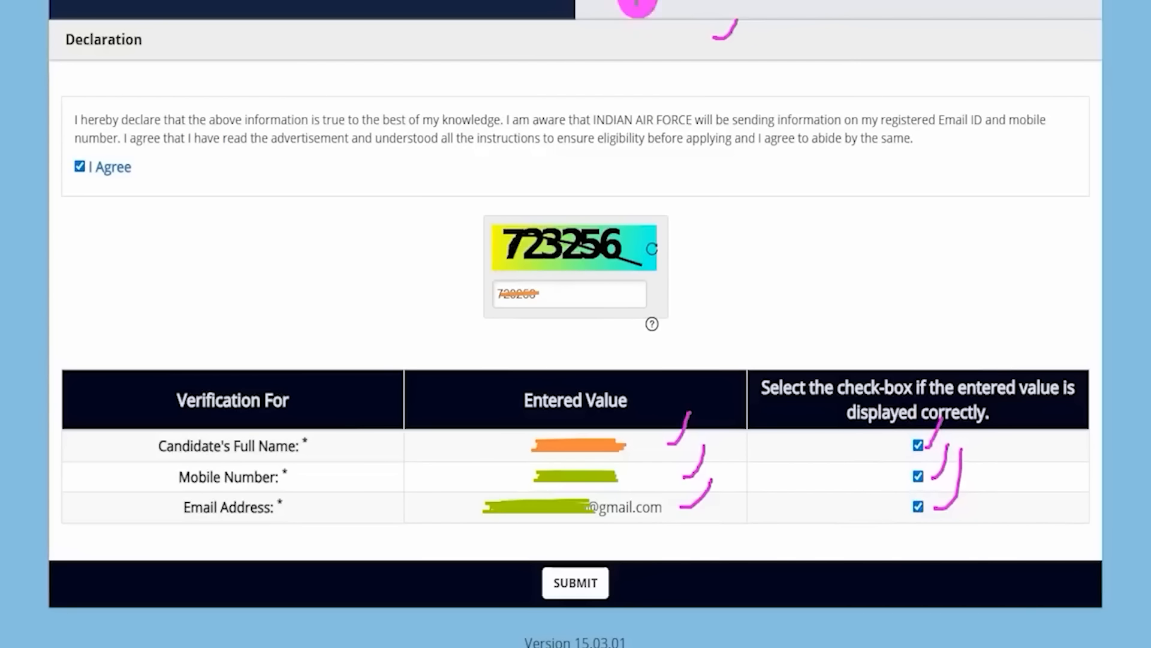
{"action": "left_click_drag", "start_coordinate": [807, 450], "coordinate": [628, 567]}
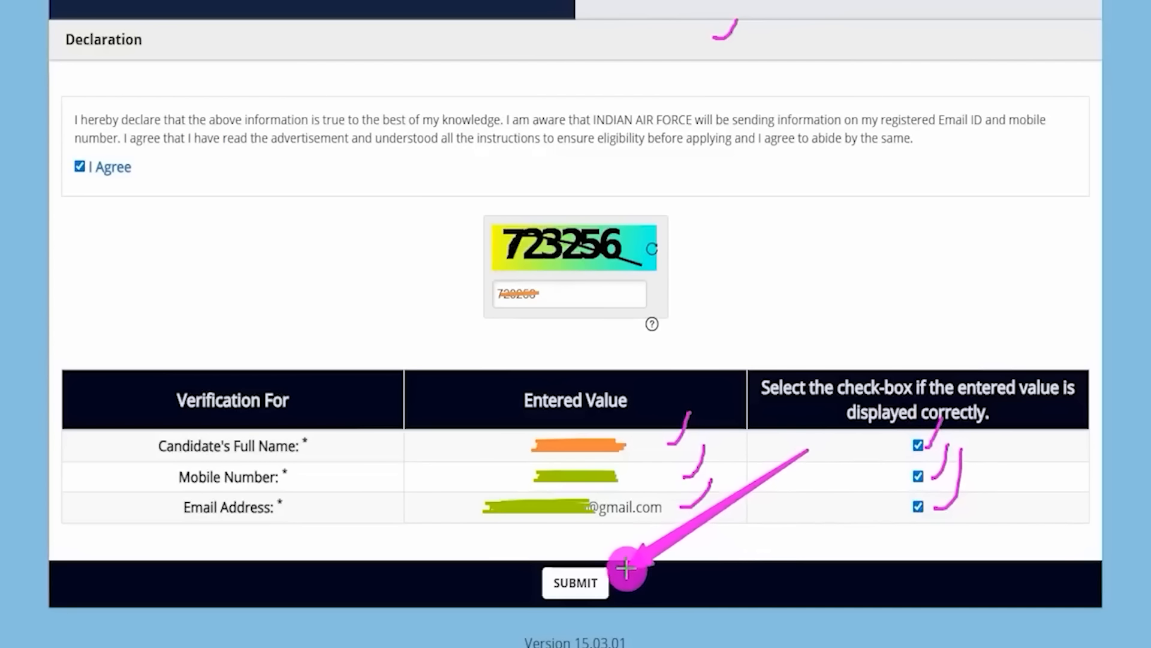
{"action": "left_click", "coordinate": [597, 580]}
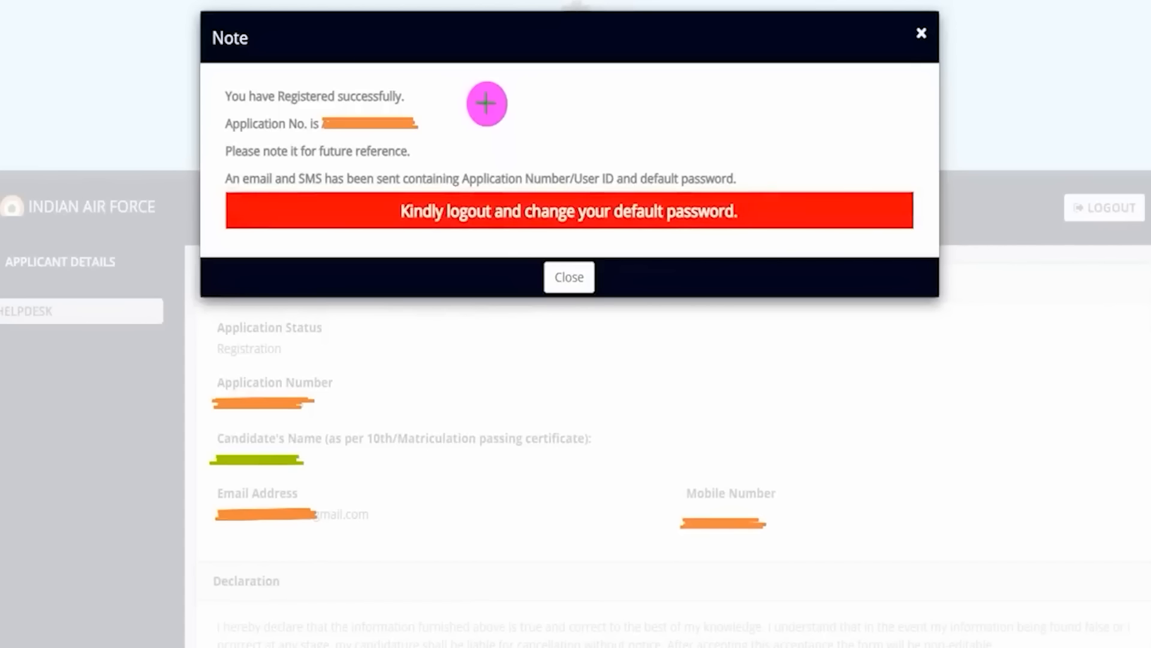
- Read and dismiss the registration note about the application number and default password, and log out of the applicant account
{"action": "left_click_drag", "start_coordinate": [419, 95], "coordinate": [443, 60]}
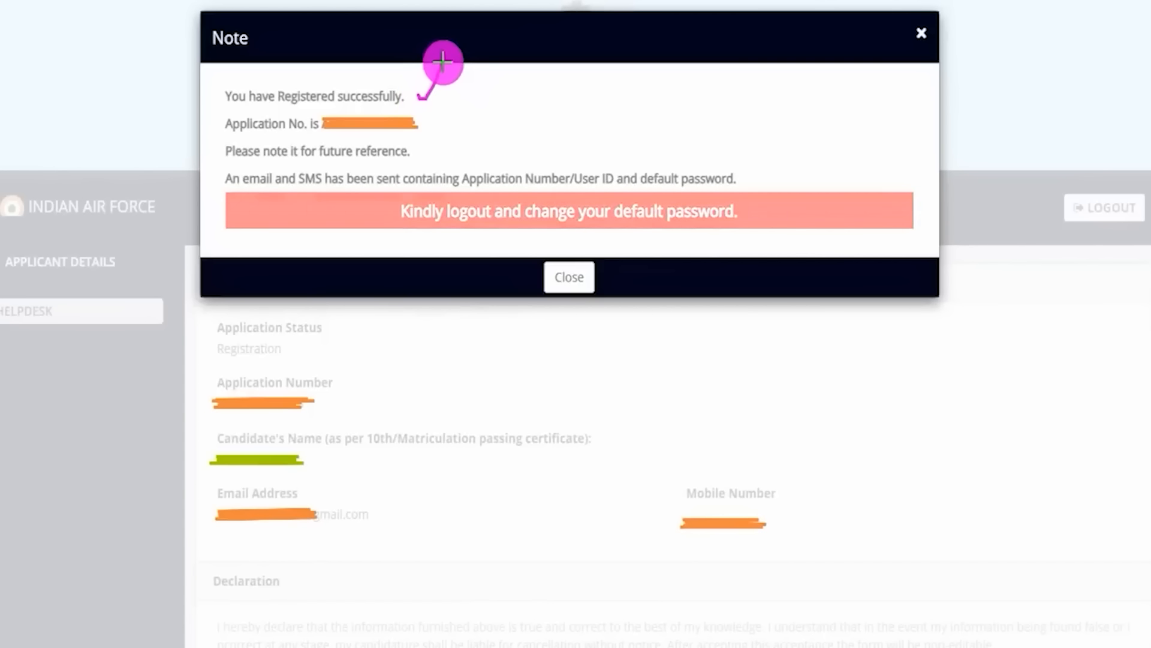
{"action": "left_click_drag", "start_coordinate": [432, 127], "coordinate": [459, 86]}
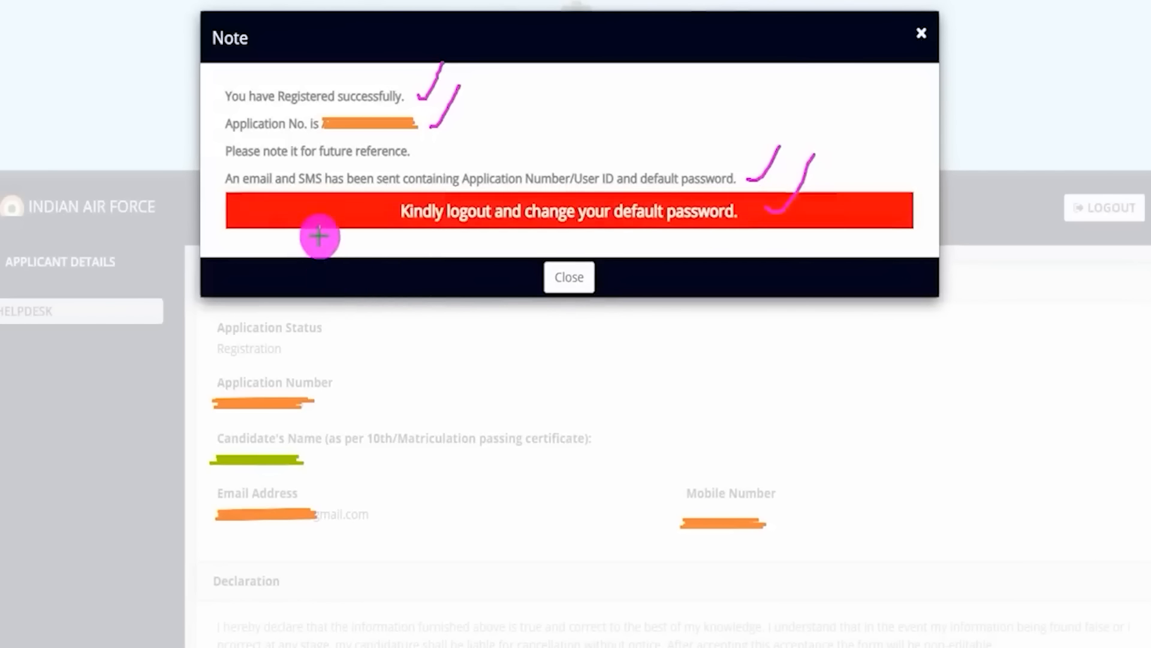
{"action": "left_click_drag", "start_coordinate": [318, 236], "coordinate": [523, 268]}
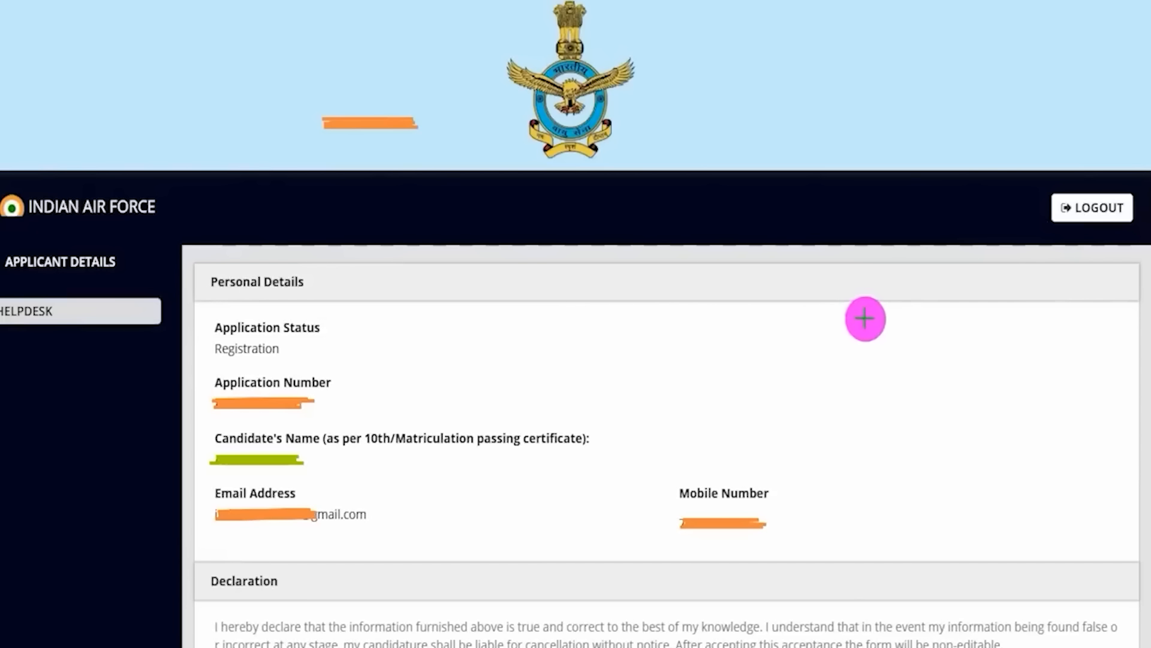
{"action": "left_click_drag", "start_coordinate": [856, 323], "coordinate": [1064, 219]}
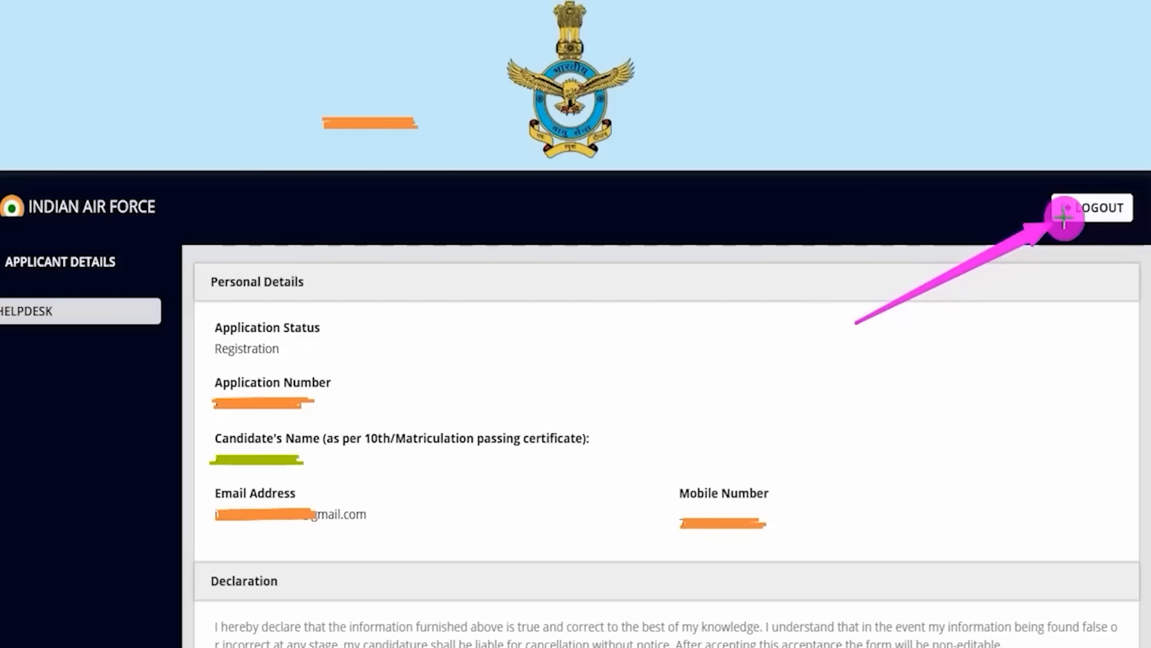
{"action": "left_click", "coordinate": [1101, 216]}
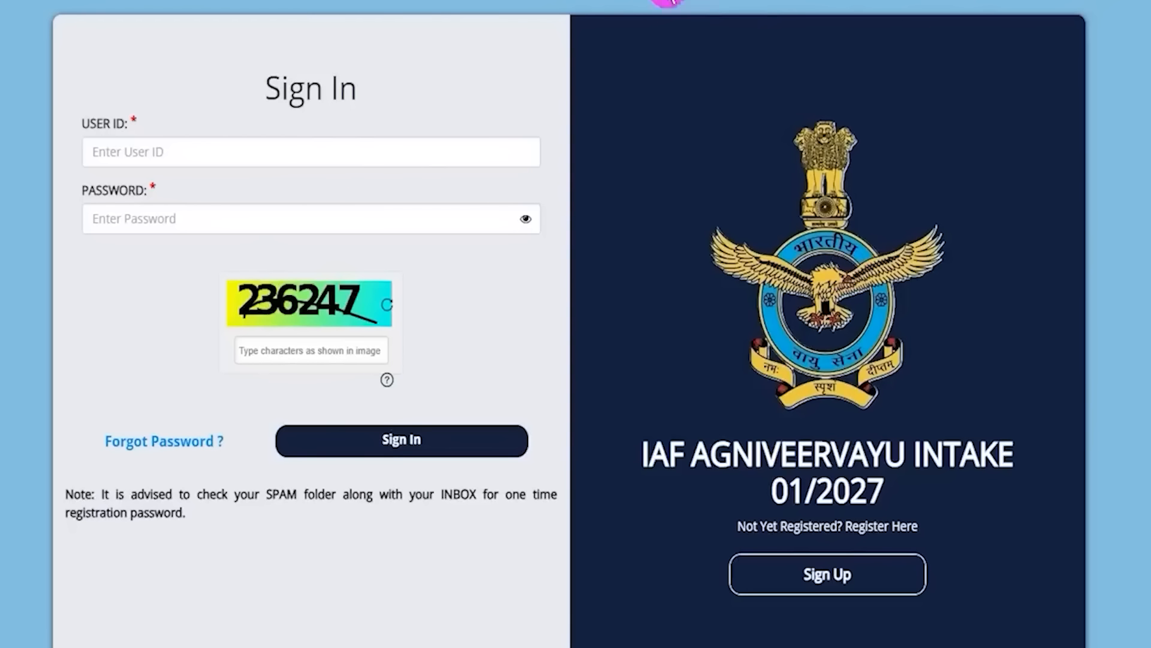
- Go through the sign-in form's user ID, default password and captcha fields and sign in
{"action": "mouse_move", "coordinate": [523, 88]}
{"action": "left_mouse_down"}
{"action": "mouse_move", "coordinate": [575, 42]}
{"action": "mouse_move", "coordinate": [584, 16]}
{"action": "left_mouse_up"}
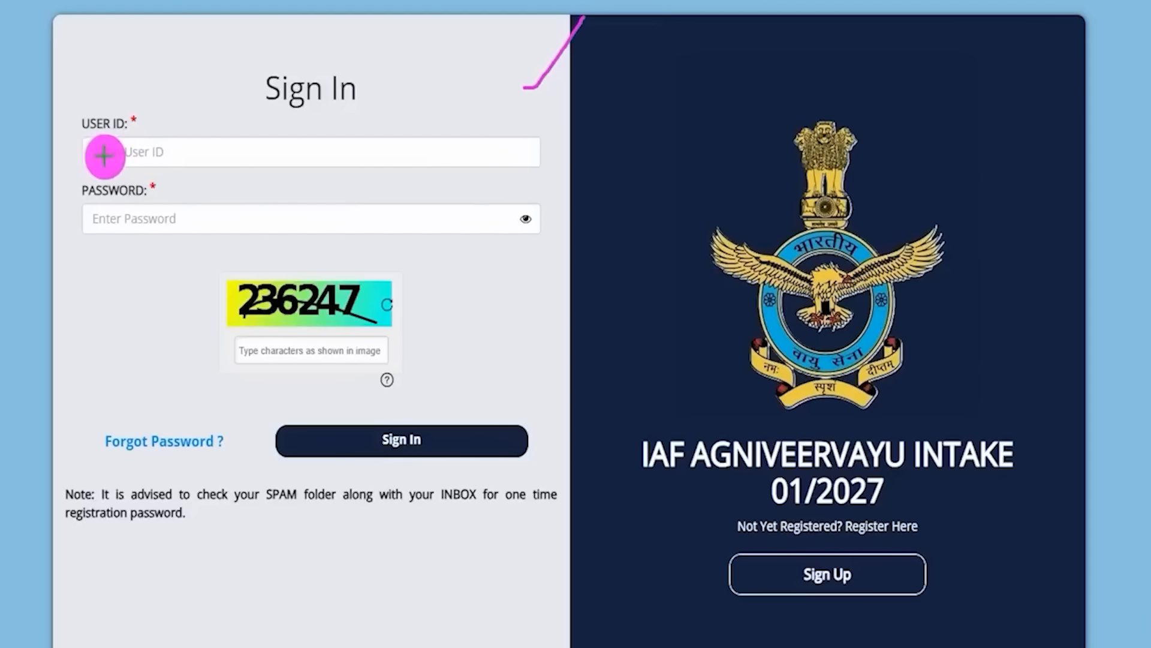
{"action": "left_click_drag", "start_coordinate": [104, 154], "coordinate": [148, 155]}
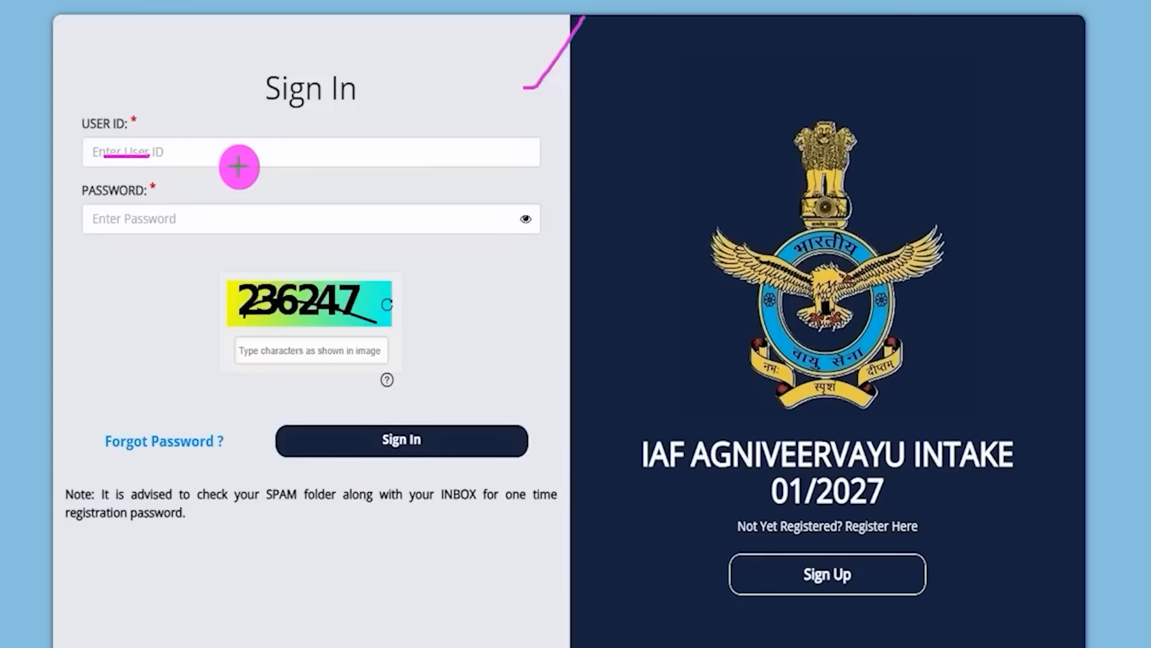
{"action": "left_click_drag", "start_coordinate": [184, 155], "coordinate": [201, 110]}
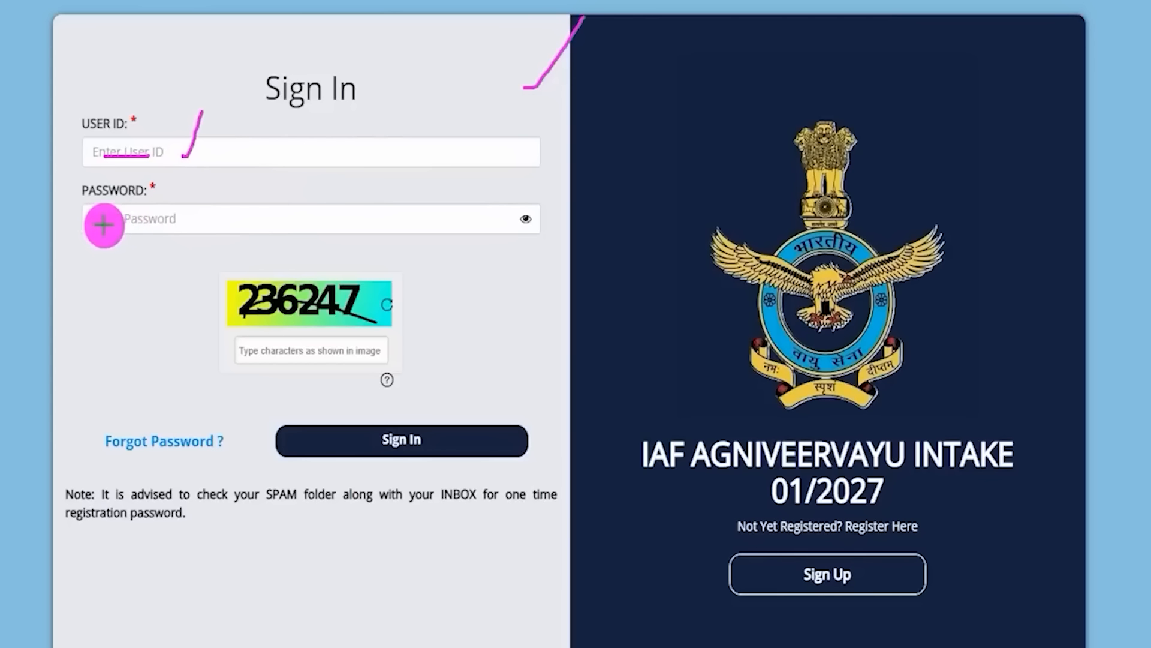
{"action": "left_click_drag", "start_coordinate": [102, 226], "coordinate": [164, 223]}
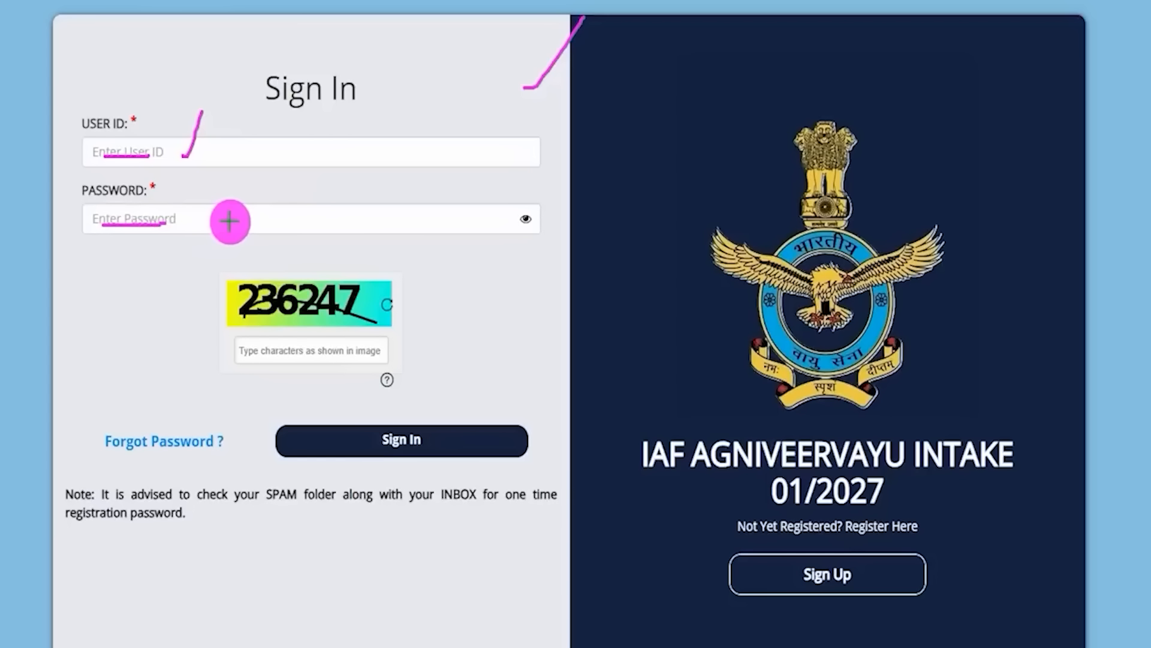
{"action": "left_click_drag", "start_coordinate": [201, 215], "coordinate": [223, 179]}
{"action": "mouse_move", "coordinate": [272, 324]}
{"action": "left_mouse_down"}
{"action": "mouse_move", "coordinate": [377, 322]}
{"action": "mouse_move", "coordinate": [403, 297]}
{"action": "left_mouse_up"}
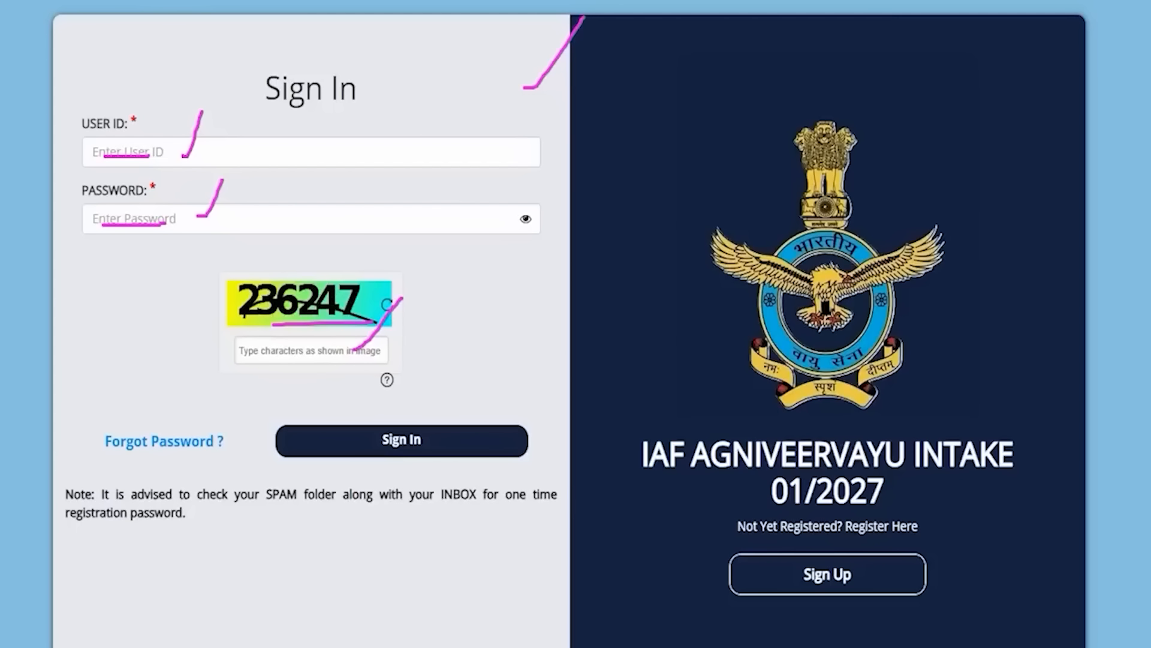
{"action": "mouse_move", "coordinate": [618, 246]}
{"action": "left_mouse_down"}
{"action": "mouse_move", "coordinate": [532, 357]}
{"action": "mouse_move", "coordinate": [437, 441]}
{"action": "left_mouse_up"}
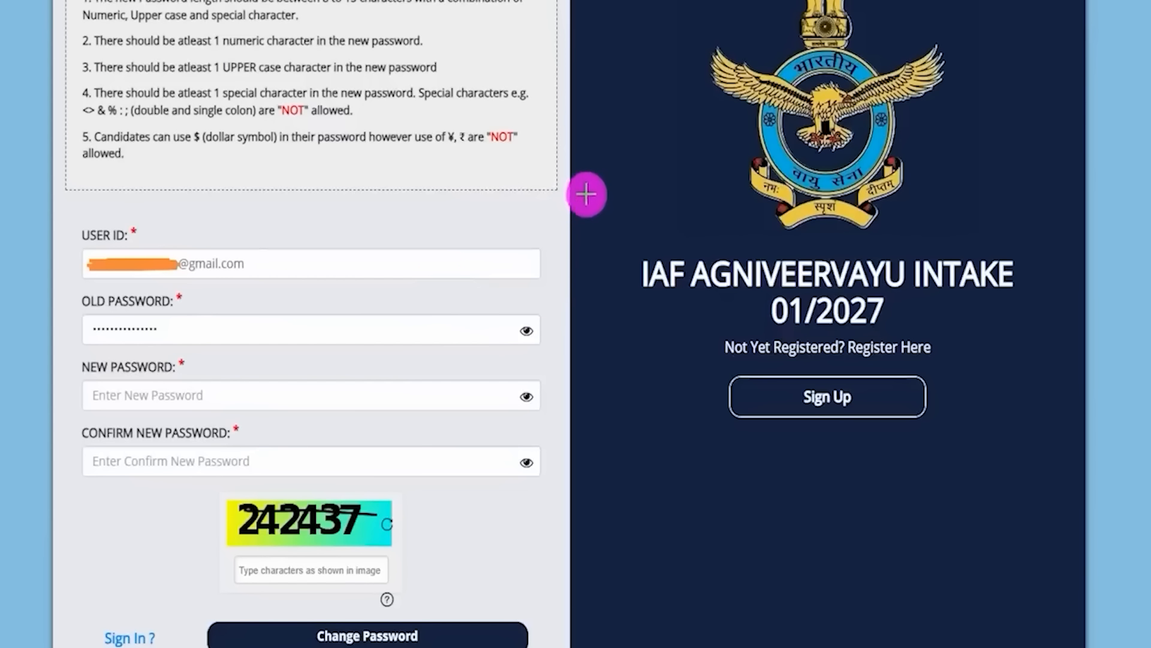
- Review the new-password rules and change the default password using the new password, confirmation and captcha fields
{"action": "left_click_drag", "start_coordinate": [563, 210], "coordinate": [629, 139]}
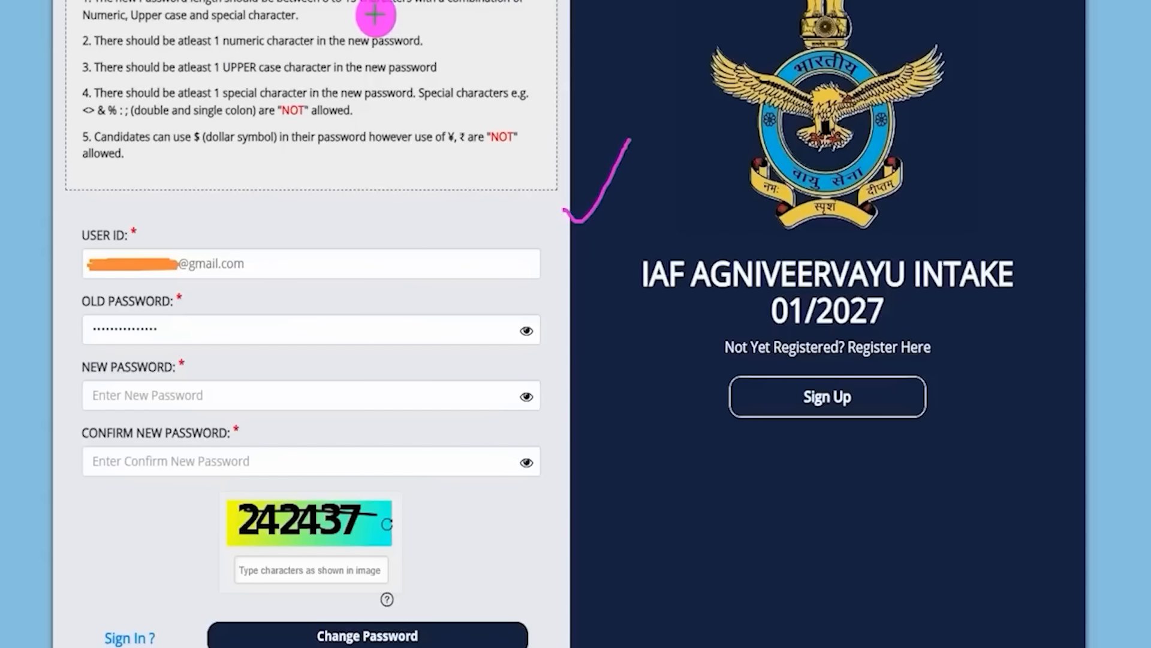
{"action": "left_click_drag", "start_coordinate": [325, 6], "coordinate": [397, 6]}
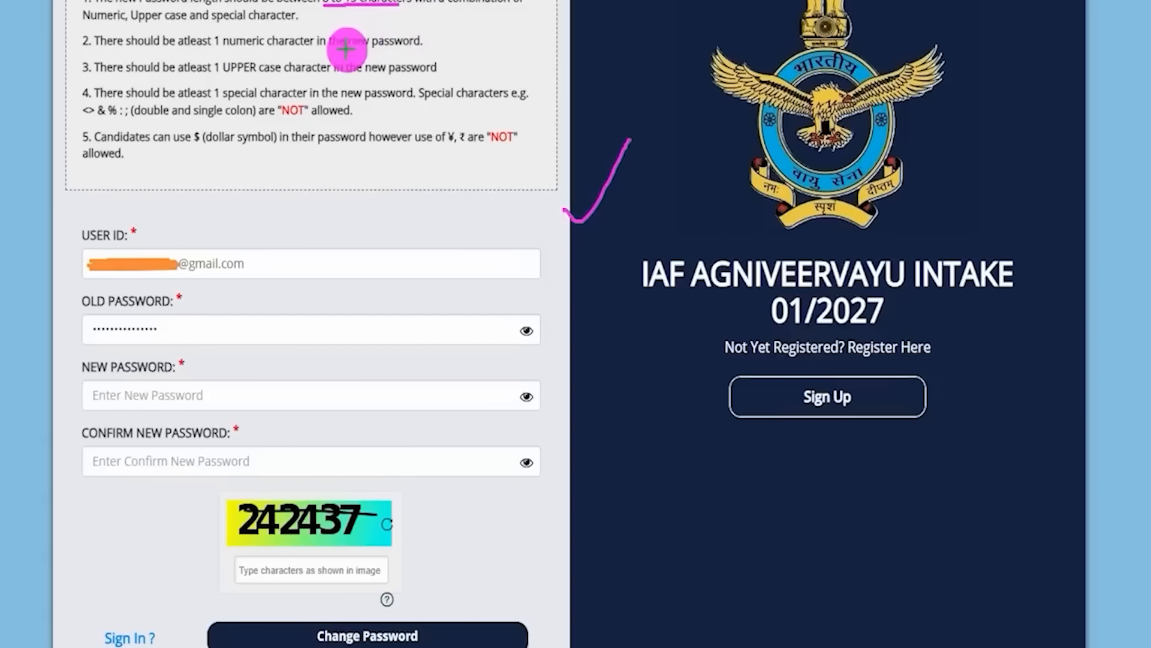
{"action": "left_click_drag", "start_coordinate": [443, 67], "coordinate": [470, 43]}
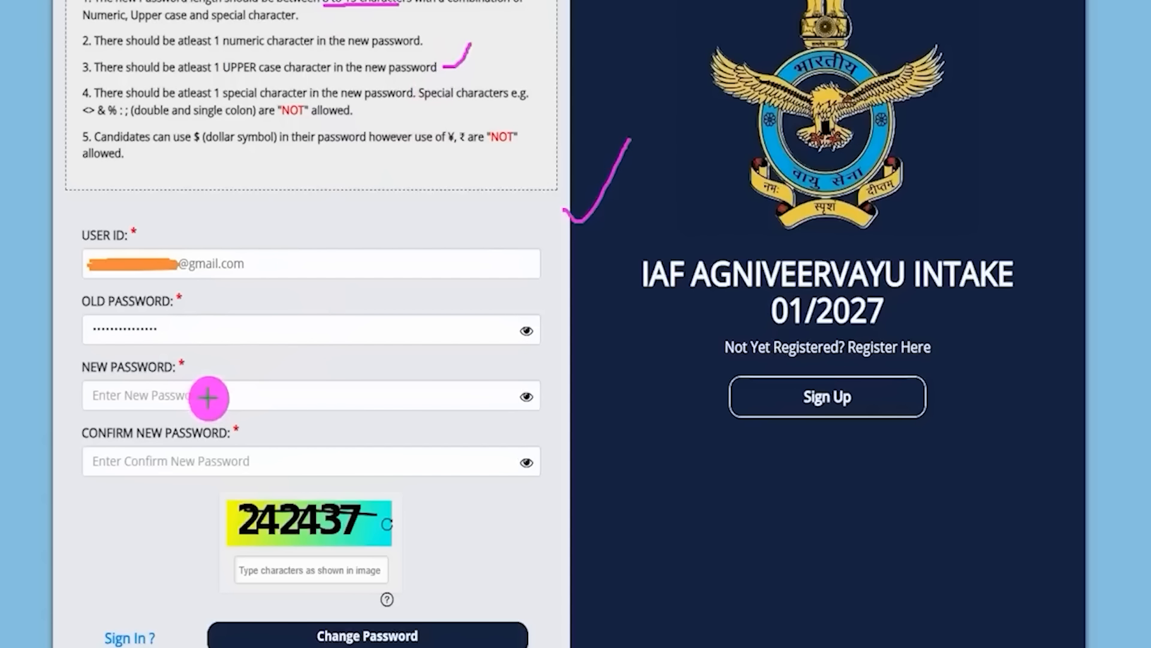
{"action": "left_click_drag", "start_coordinate": [207, 397], "coordinate": [244, 353]}
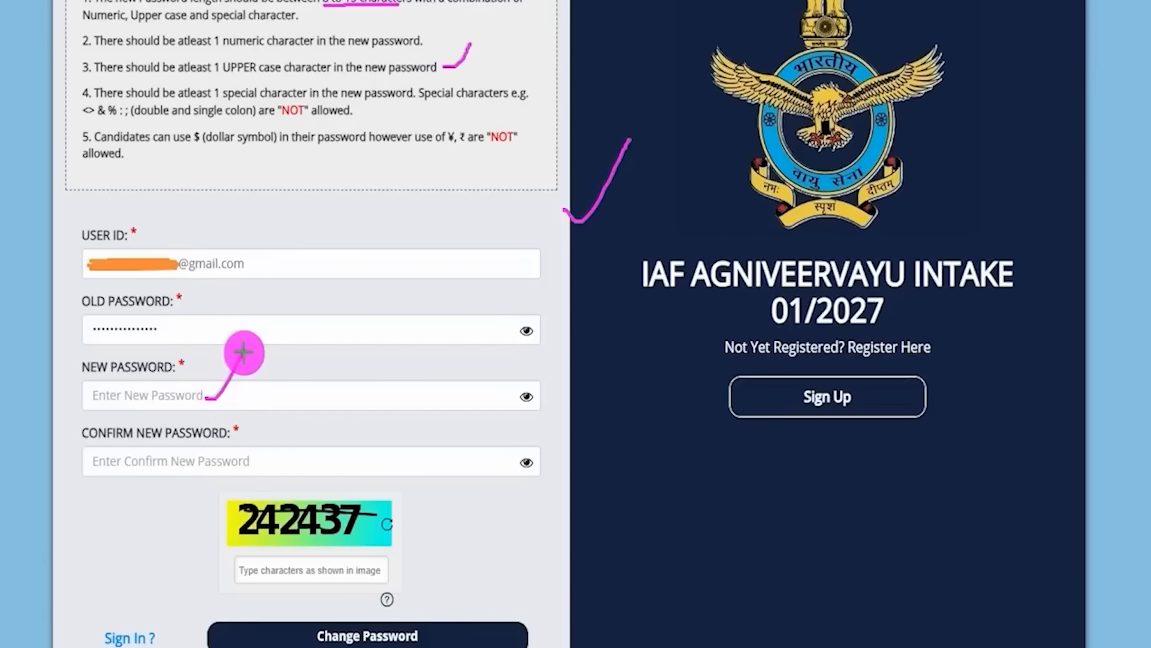
{"action": "left_click_drag", "start_coordinate": [213, 464], "coordinate": [257, 408]}
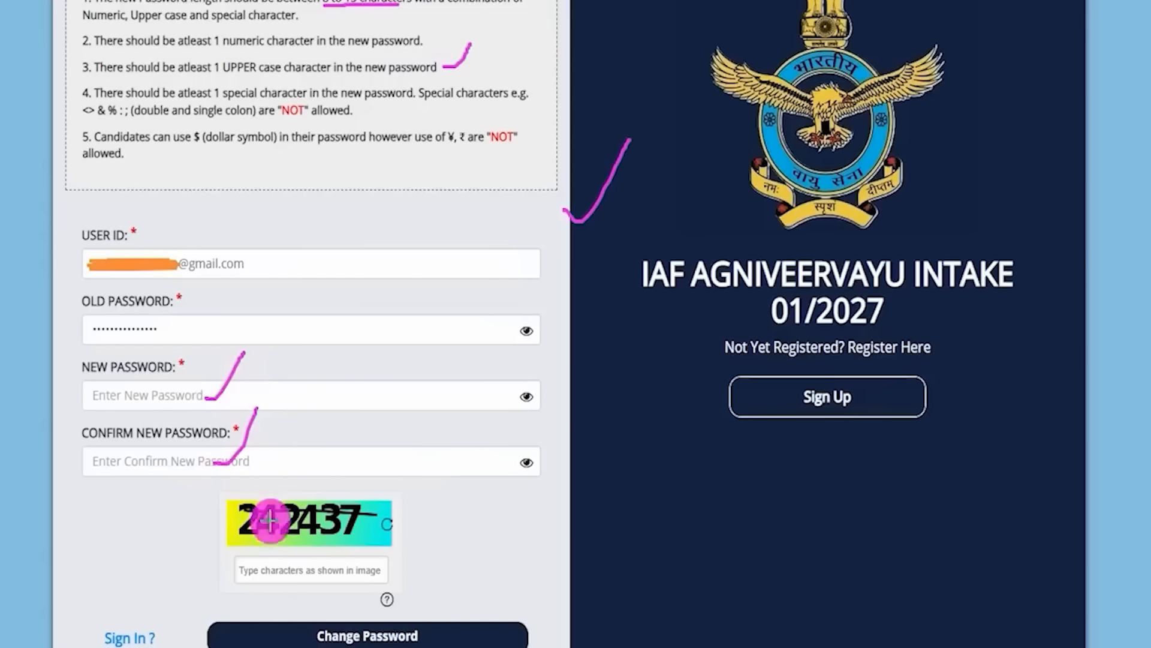
{"action": "mouse_move", "coordinate": [270, 537]}
{"action": "left_mouse_down"}
{"action": "mouse_move", "coordinate": [372, 530]}
{"action": "mouse_move", "coordinate": [405, 512]}
{"action": "left_mouse_up"}
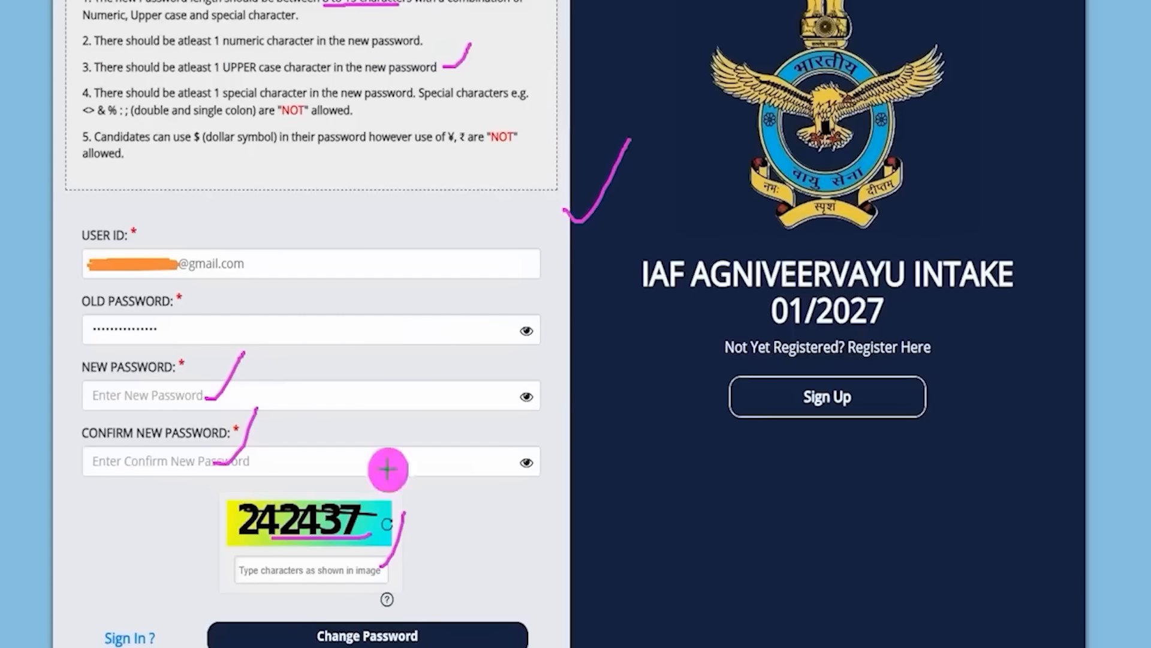
{"action": "left_click_drag", "start_coordinate": [619, 410], "coordinate": [447, 627]}
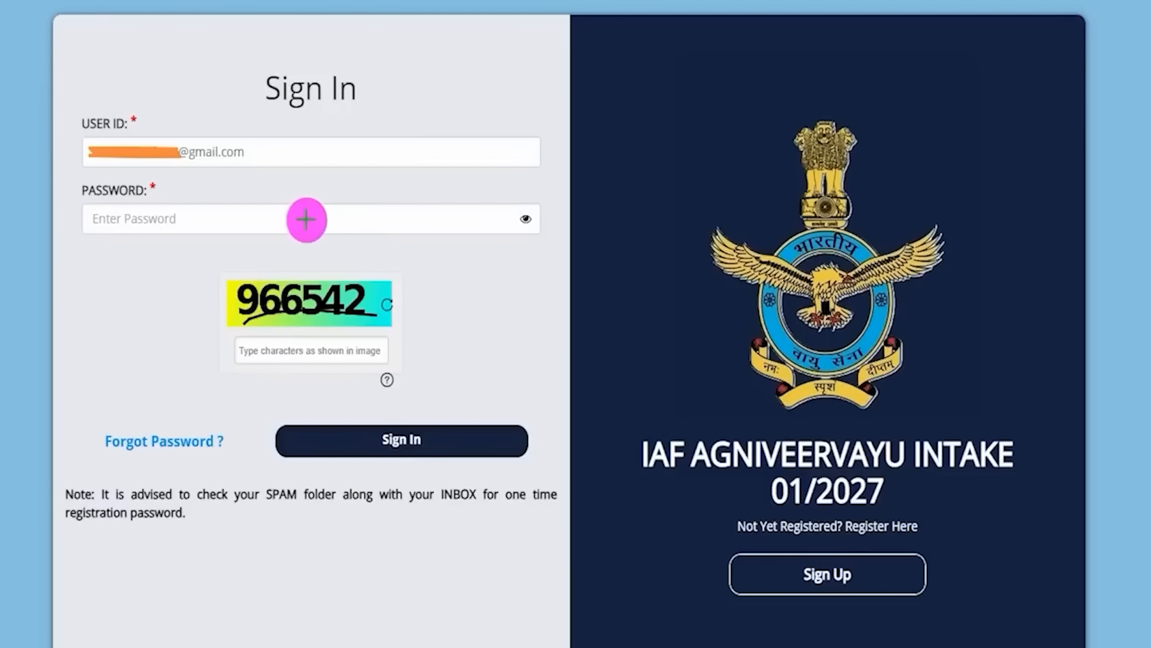
- Sign in again with the registered user ID, the changed password and the captcha
{"action": "mouse_move", "coordinate": [582, 198]}
{"action": "left_mouse_down"}
{"action": "mouse_move", "coordinate": [637, 179]}
{"action": "mouse_move", "coordinate": [685, 121]}
{"action": "left_mouse_up"}
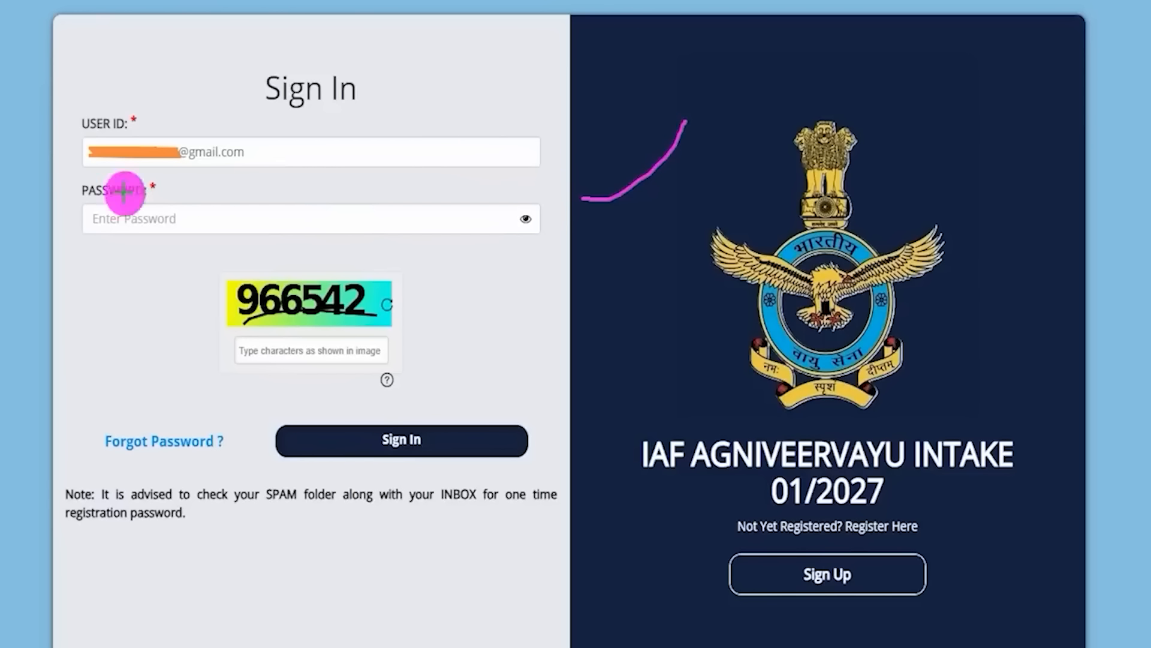
{"action": "left_click_drag", "start_coordinate": [181, 223], "coordinate": [216, 177]}
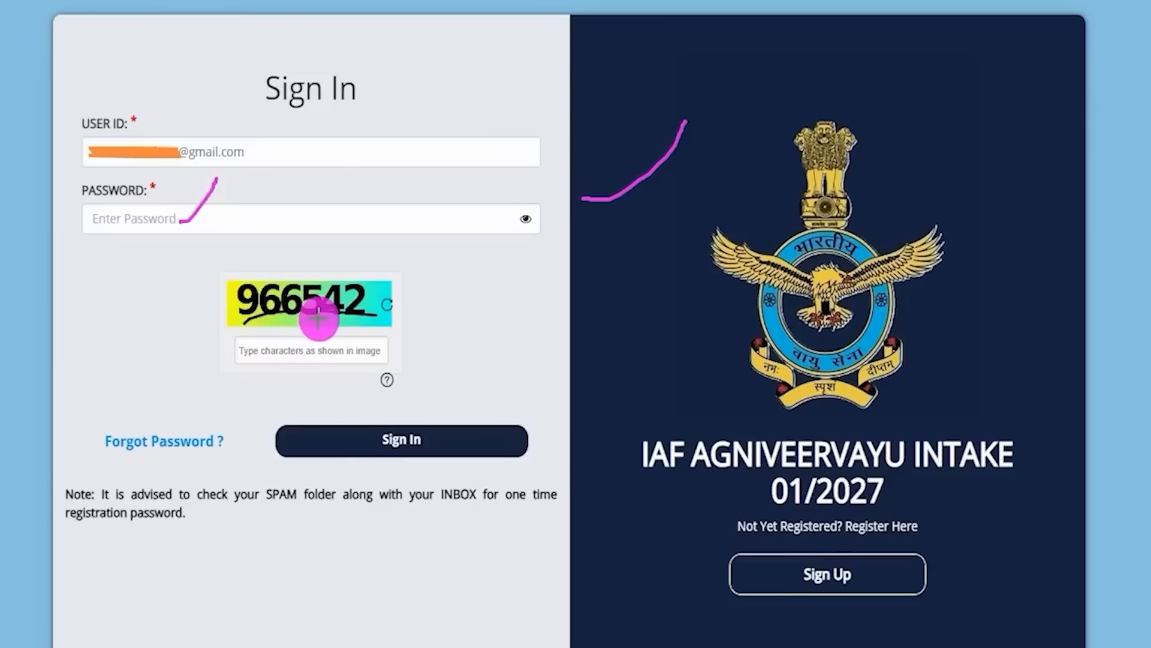
{"action": "left_click_drag", "start_coordinate": [285, 321], "coordinate": [397, 301]}
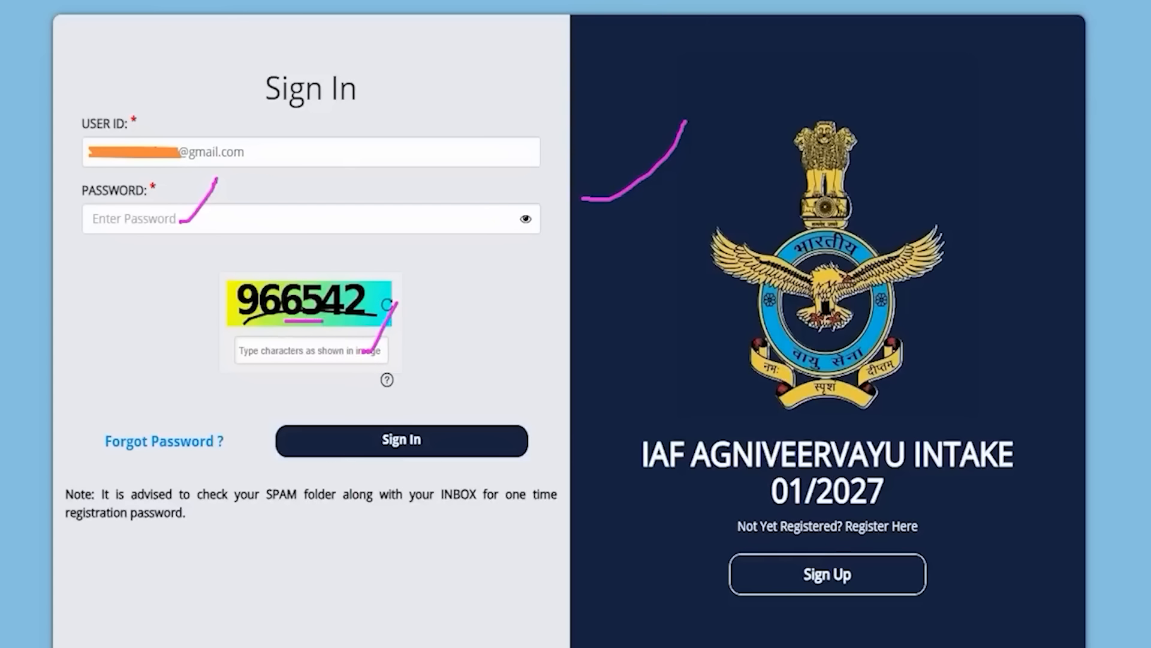
{"action": "left_click_drag", "start_coordinate": [507, 261], "coordinate": [447, 421]}
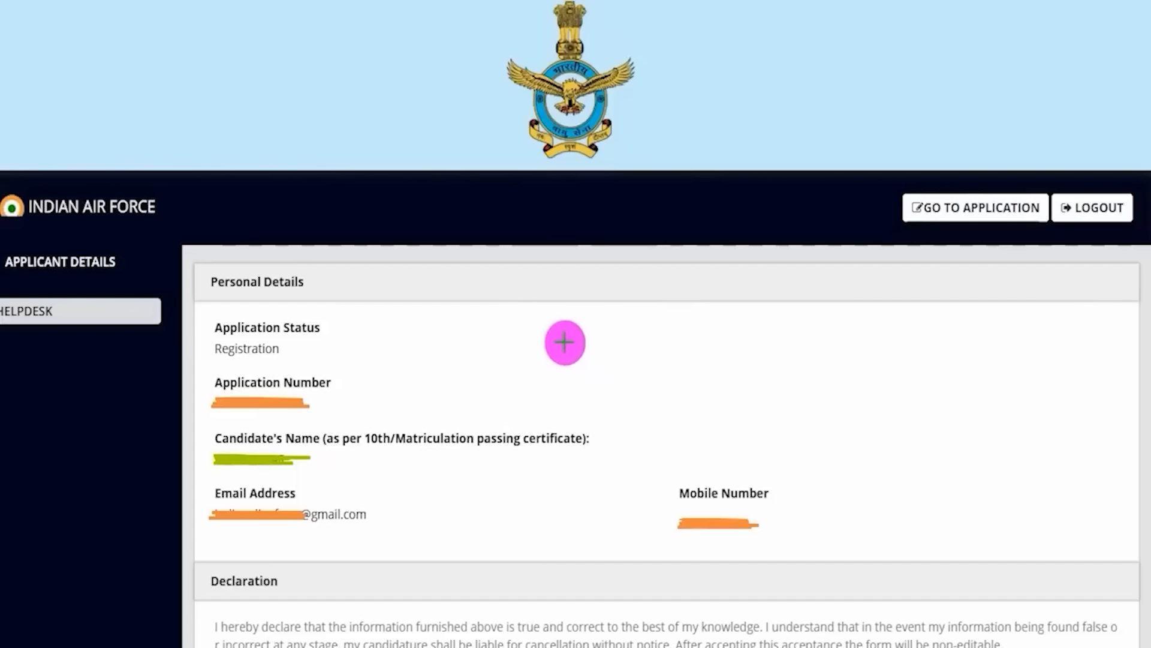
- Review the applicant's personal details page and go to the Agniveervayu application form
{"action": "left_click_drag", "start_coordinate": [522, 334], "coordinate": [574, 272]}
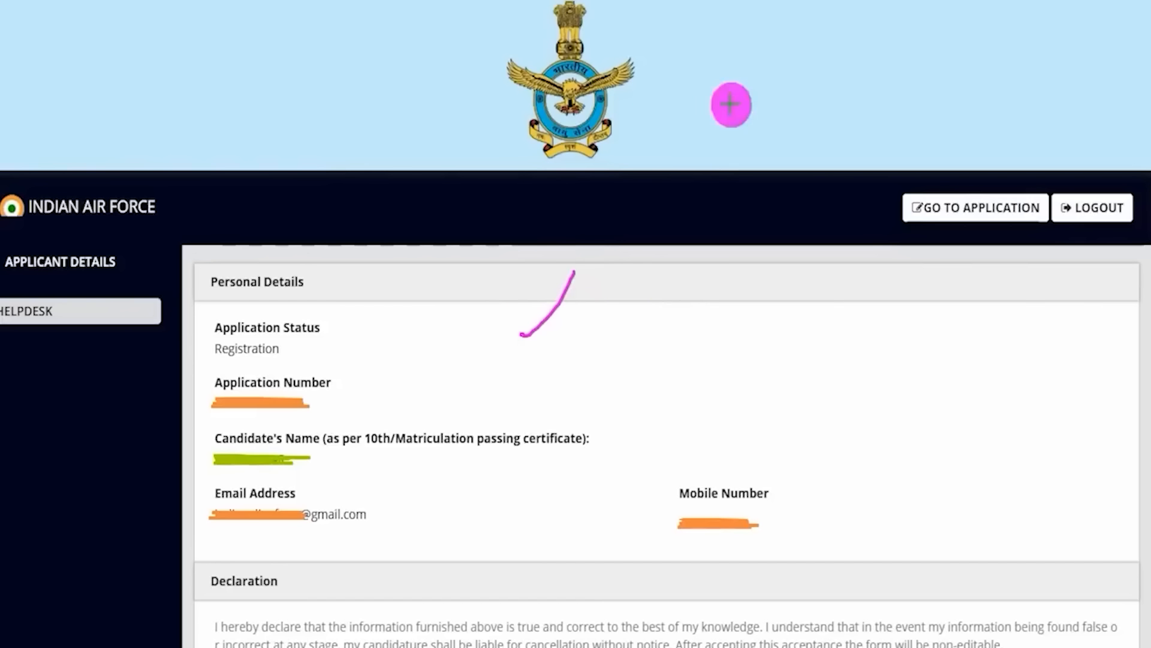
{"action": "left_click_drag", "start_coordinate": [979, 437], "coordinate": [960, 234]}
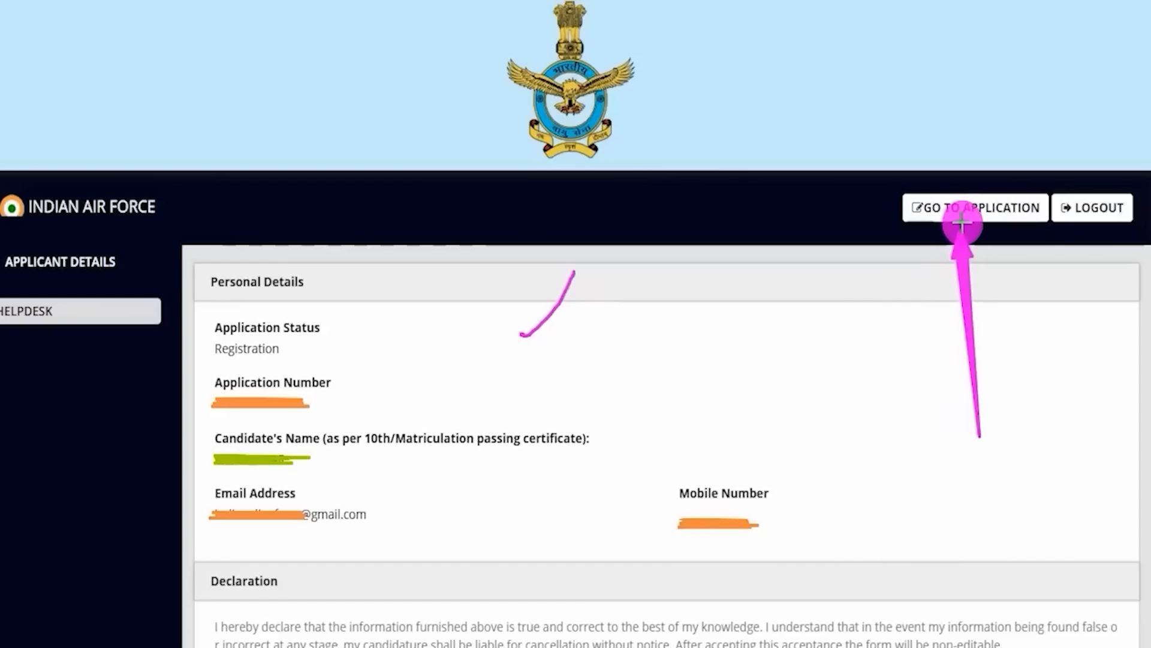
{"action": "left_click", "coordinate": [962, 223]}
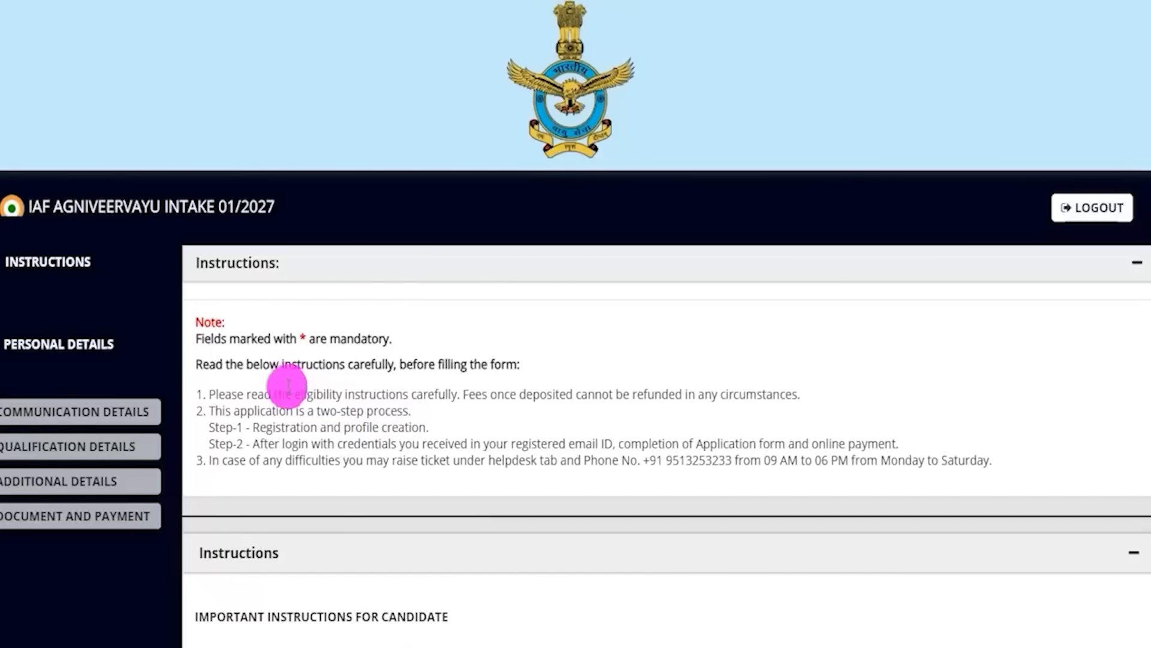
- Read through the candidate instructions, accept both the compliance and final-data declarations, and save to proceed to Personal Details
{"action": "scroll", "coordinate": [294, 377], "scroll_direction": "down", "scroll_amount": 5}
{"action": "left_click_drag", "start_coordinate": [267, 341], "coordinate": [499, 379]}
{"action": "left_click_drag", "start_coordinate": [331, 468], "coordinate": [452, 467]}
{"action": "scroll", "coordinate": [432, 406], "scroll_direction": "down", "scroll_amount": 5}
{"action": "left_click_drag", "start_coordinate": [359, 383], "coordinate": [497, 384]}
{"action": "scroll", "coordinate": [431, 444], "scroll_direction": "down", "scroll_amount": 8}
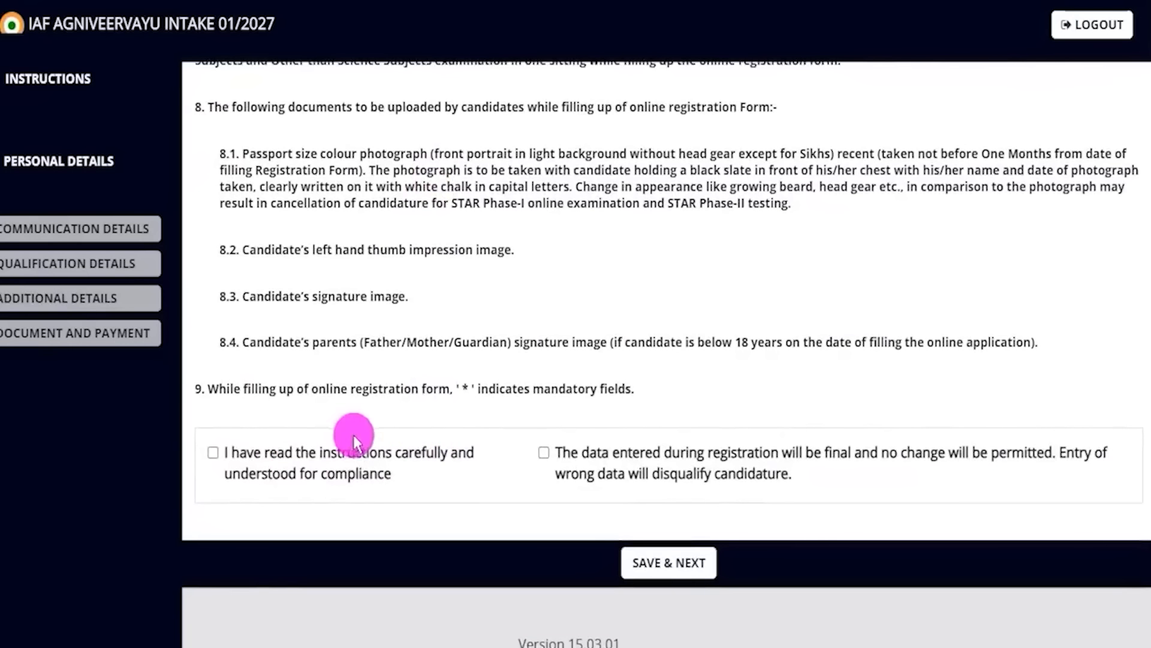
{"action": "left_click", "coordinate": [219, 455]}
{"action": "left_click", "coordinate": [543, 454]}
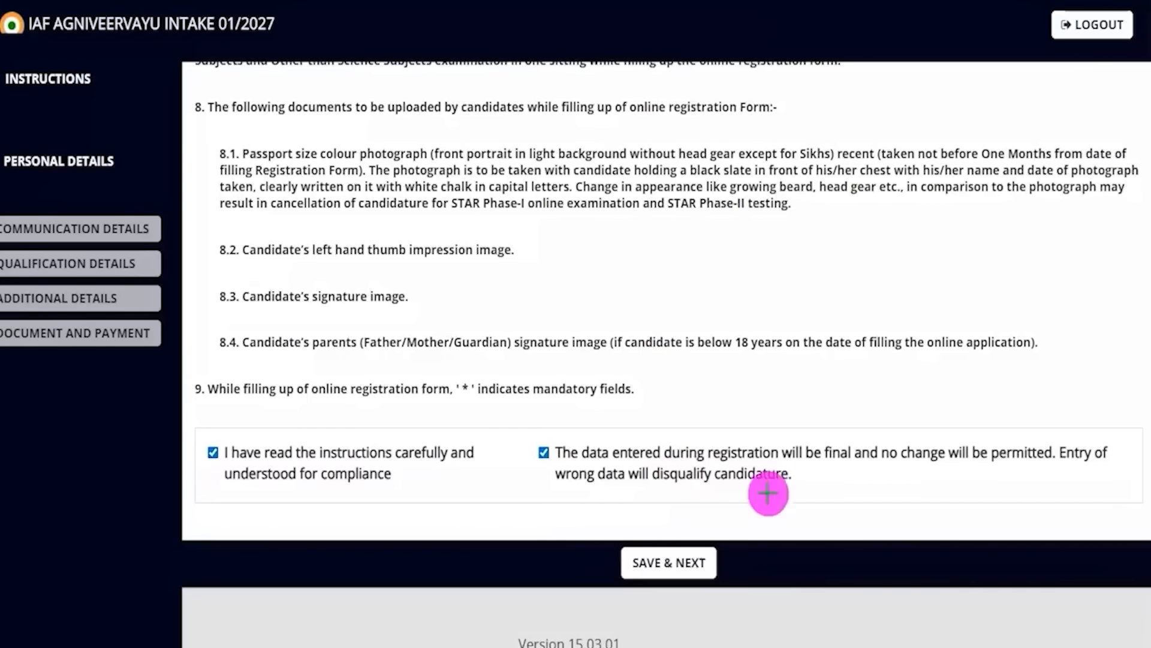
{"action": "left_click", "coordinate": [690, 550]}
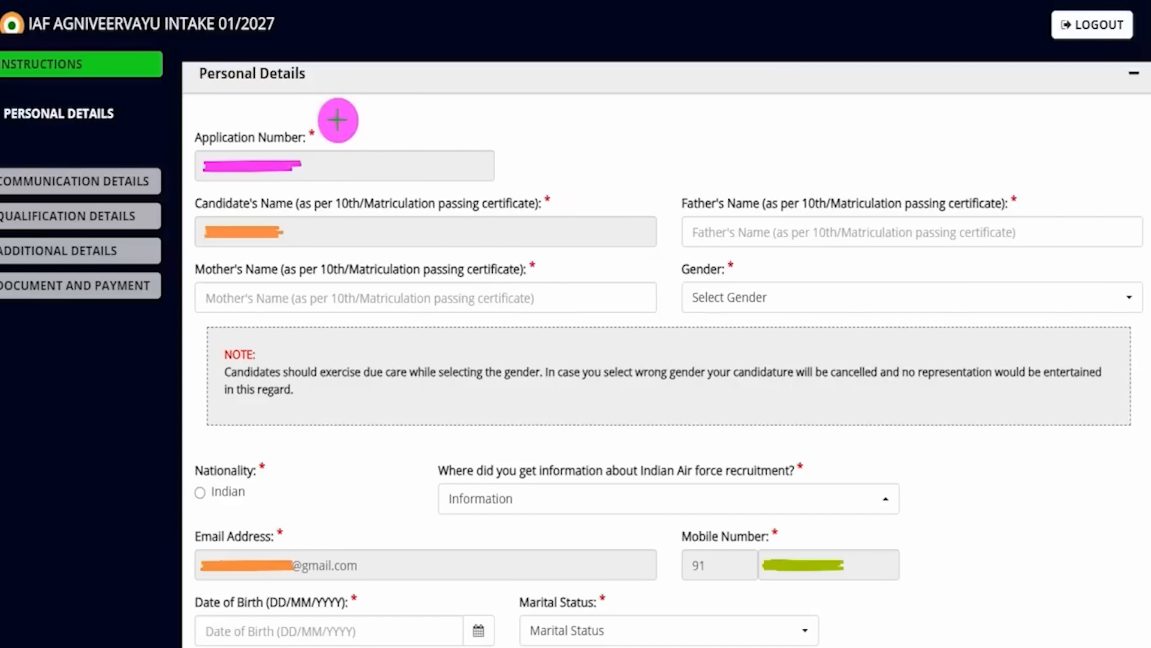
- Review the required Personal Details fields, from application number, names and gender to nationality, information source, contact details, date of birth and marital status
{"action": "left_click_drag", "start_coordinate": [328, 114], "coordinate": [388, 66]}
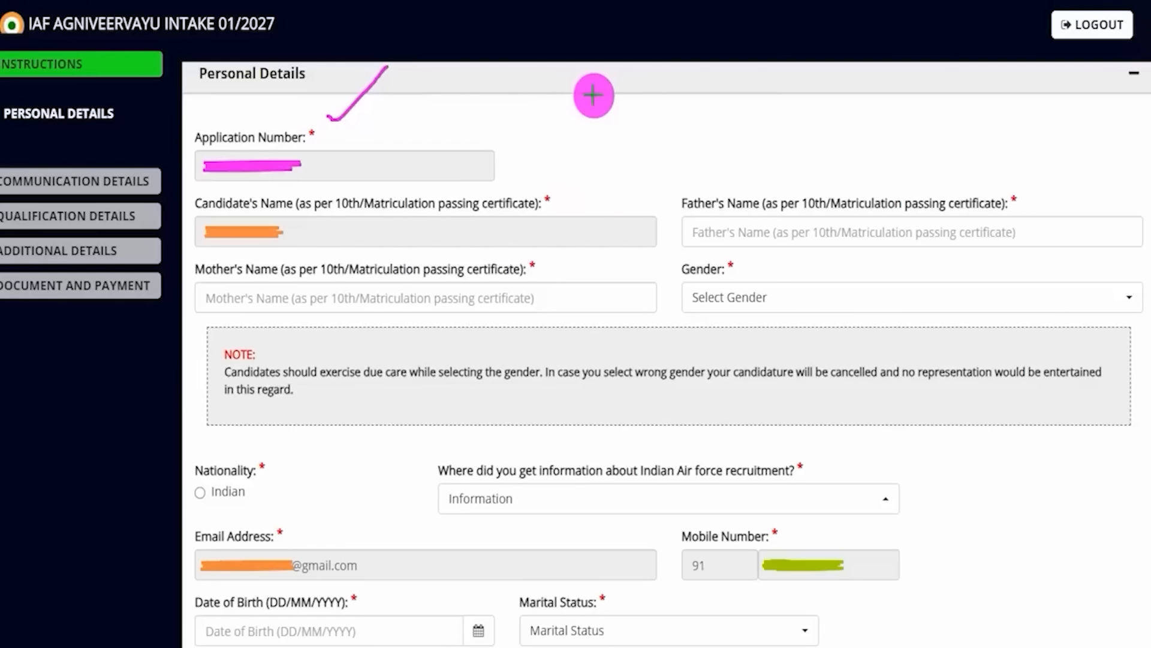
{"action": "left_click_drag", "start_coordinate": [390, 231], "coordinate": [449, 186]}
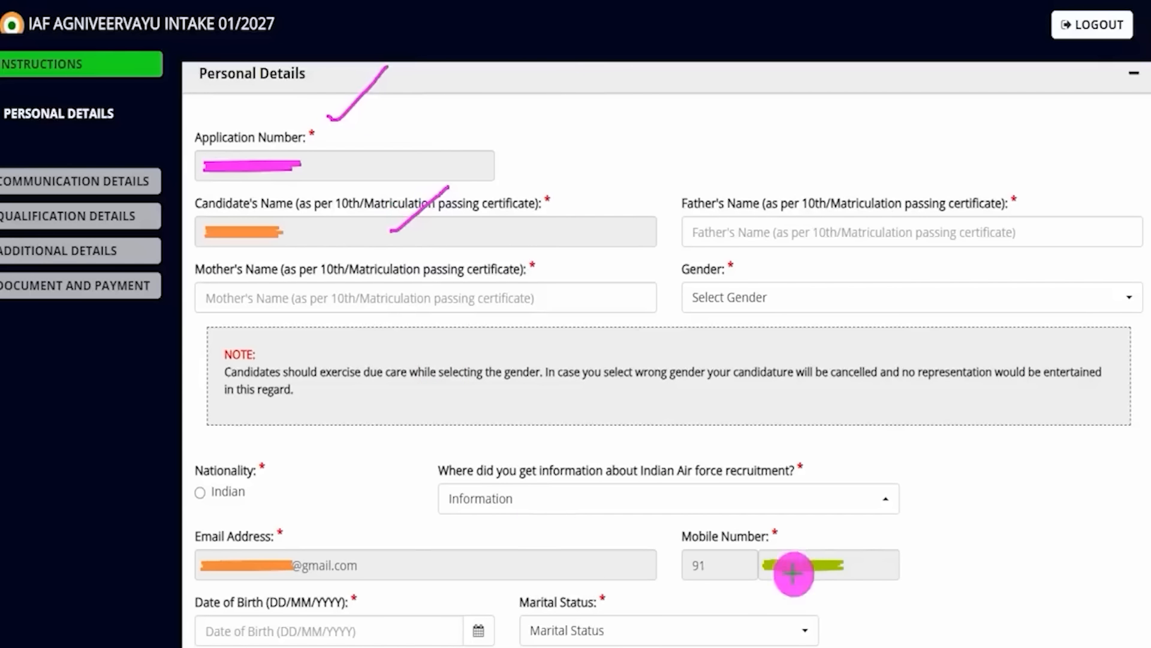
{"action": "left_click_drag", "start_coordinate": [334, 563], "coordinate": [375, 542]}
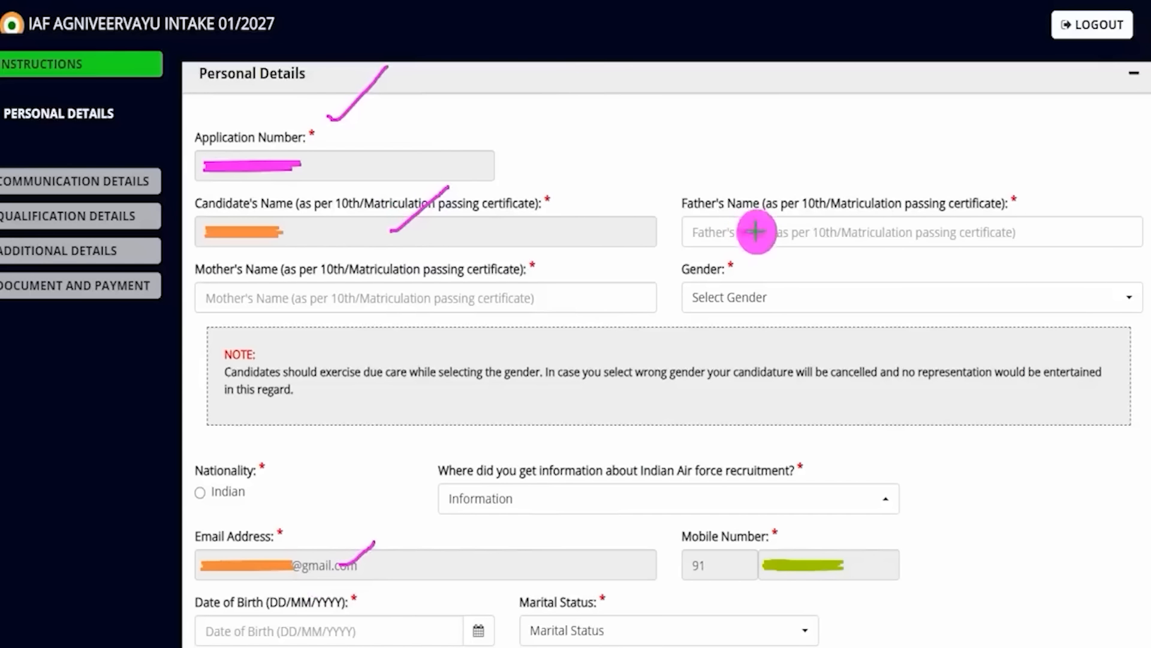
{"action": "left_click_drag", "start_coordinate": [744, 232], "coordinate": [802, 160]}
{"action": "left_click_drag", "start_coordinate": [250, 303], "coordinate": [342, 302]}
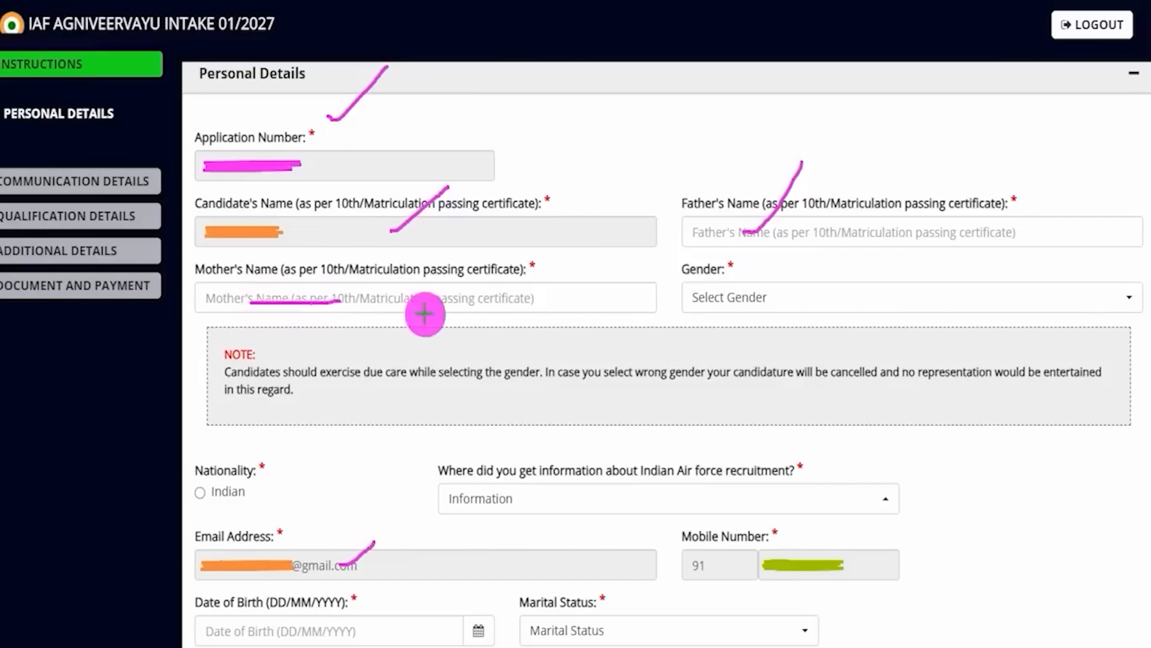
{"action": "left_click_drag", "start_coordinate": [817, 296], "coordinate": [874, 228]}
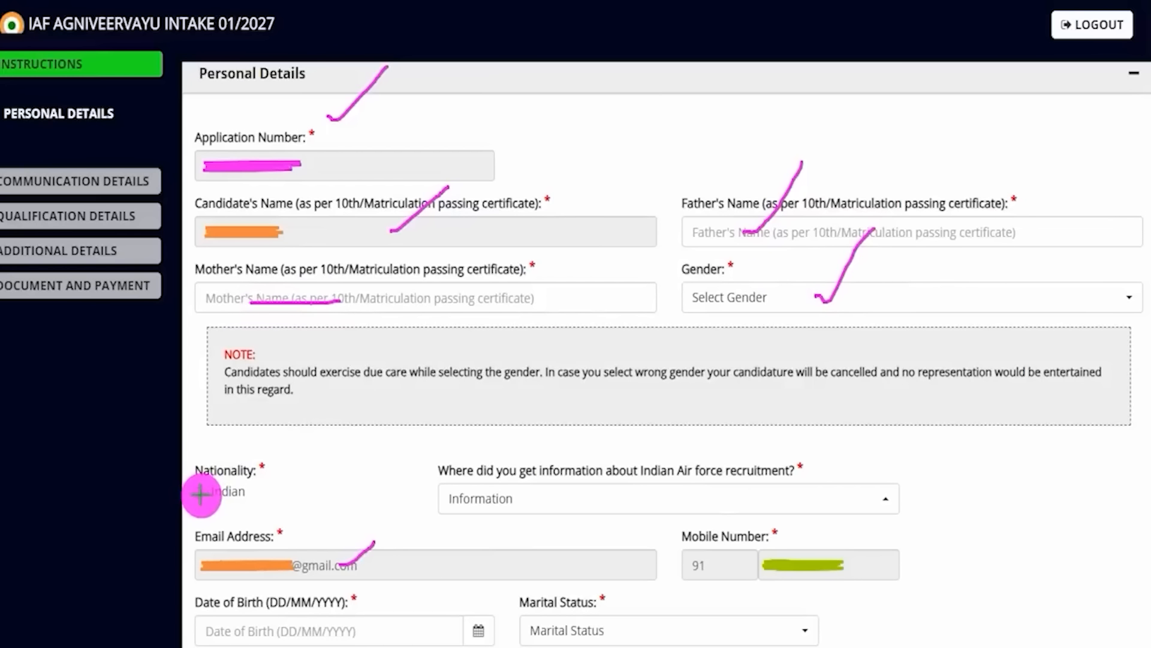
{"action": "left_click_drag", "start_coordinate": [201, 493], "coordinate": [240, 447]}
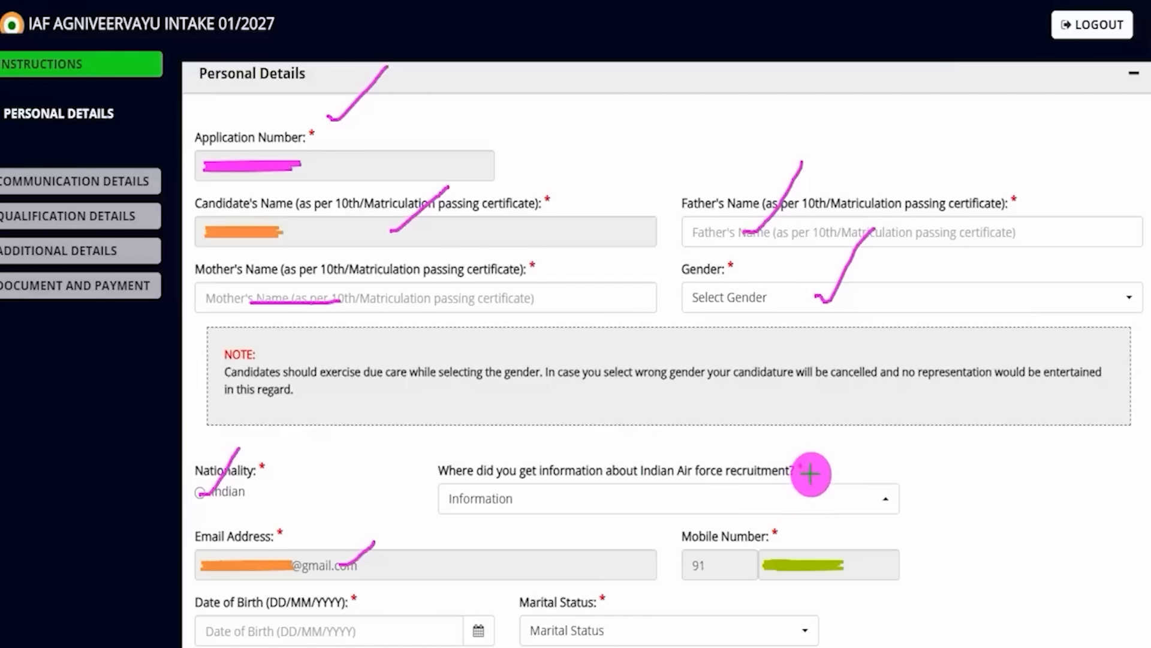
{"action": "left_click_drag", "start_coordinate": [813, 470], "coordinate": [846, 426]}
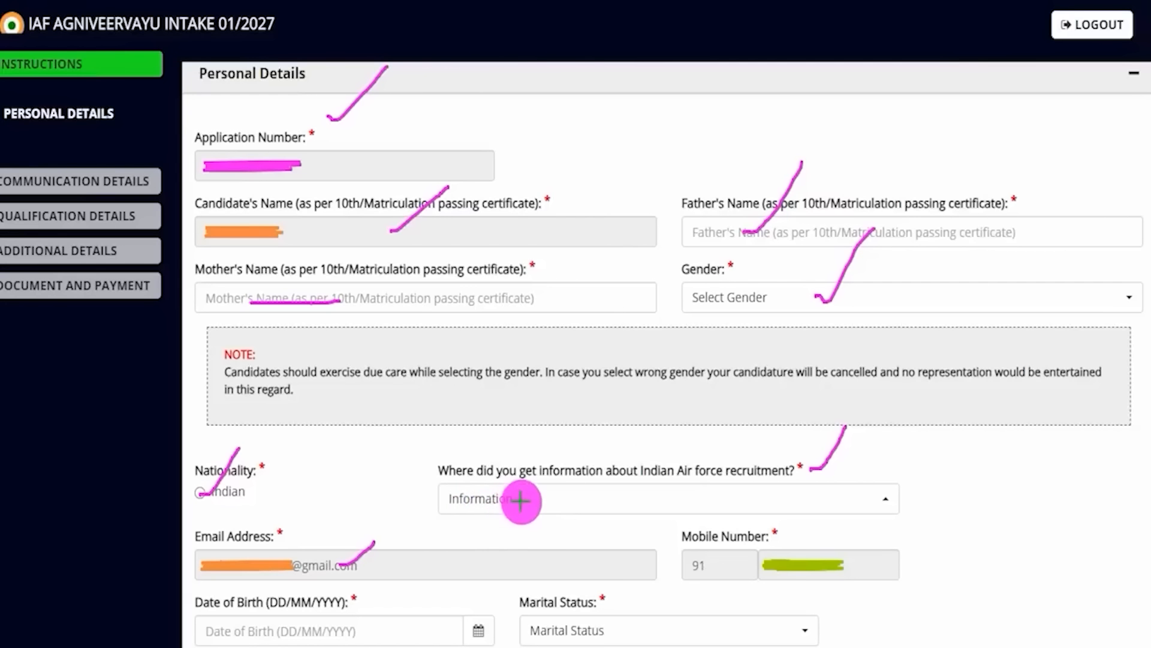
{"action": "left_click_drag", "start_coordinate": [522, 499], "coordinate": [618, 435]}
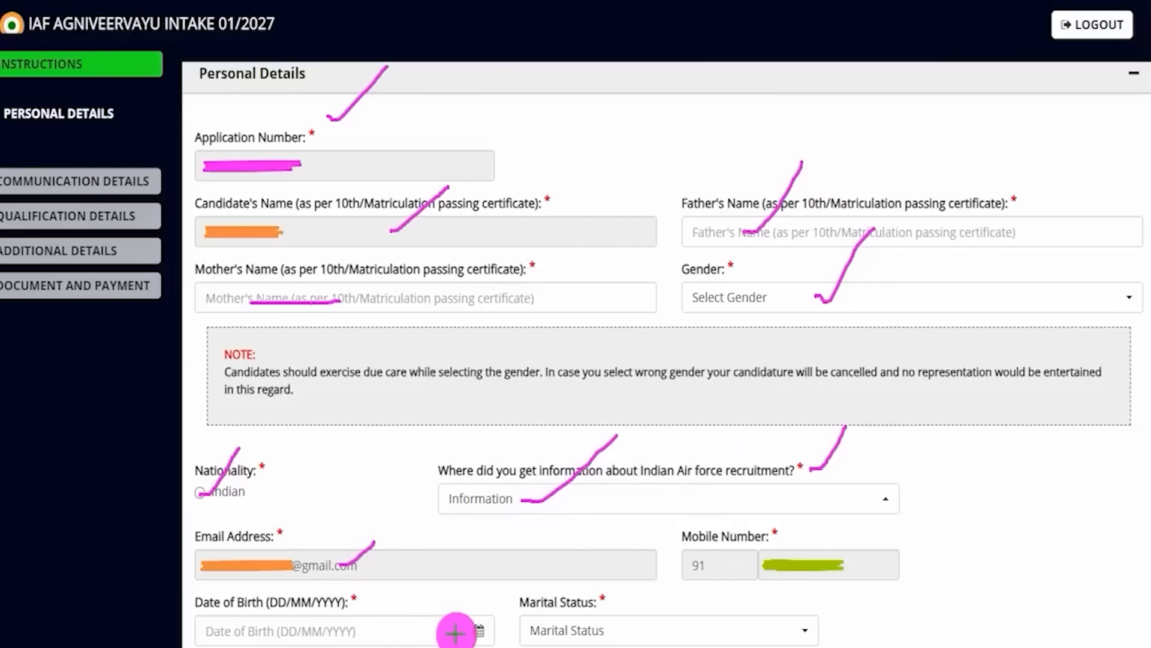
{"action": "left_click_drag", "start_coordinate": [472, 622], "coordinate": [509, 570]}
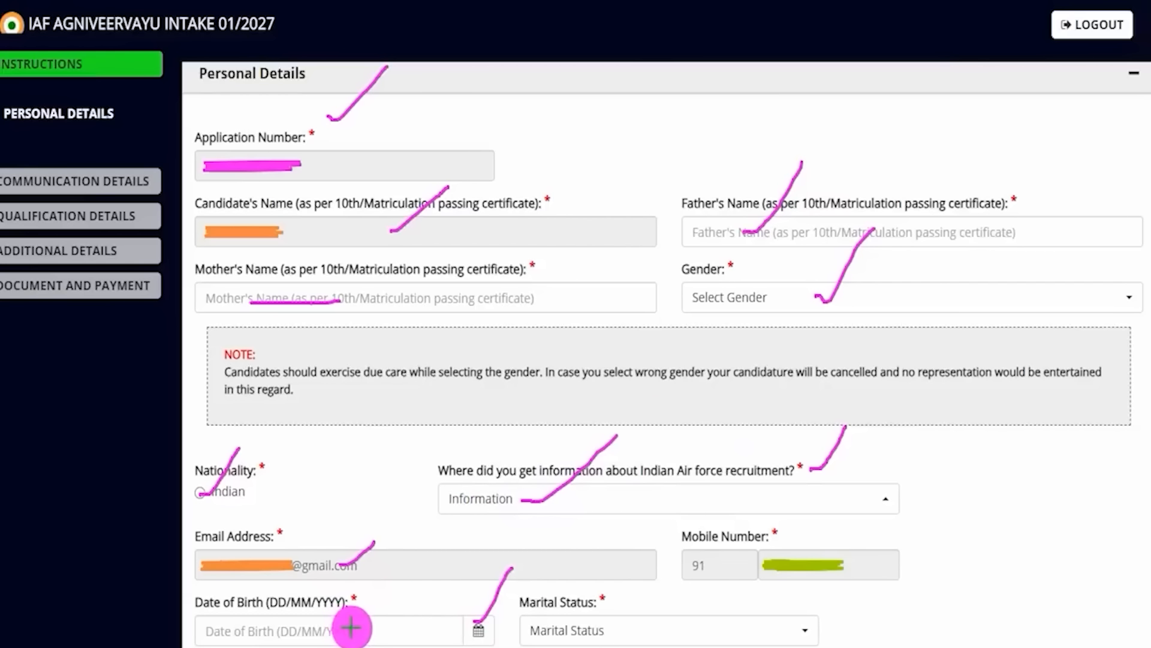
{"action": "left_click_drag", "start_coordinate": [347, 627], "coordinate": [411, 625]}
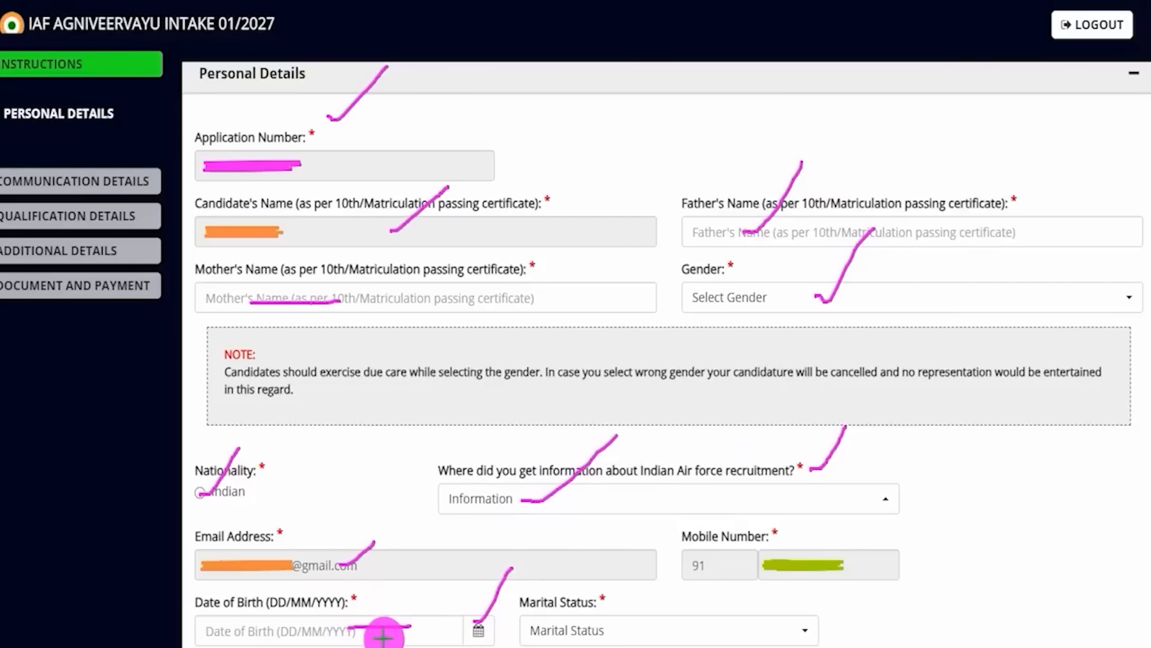
{"action": "left_click_drag", "start_coordinate": [641, 624], "coordinate": [686, 562]}
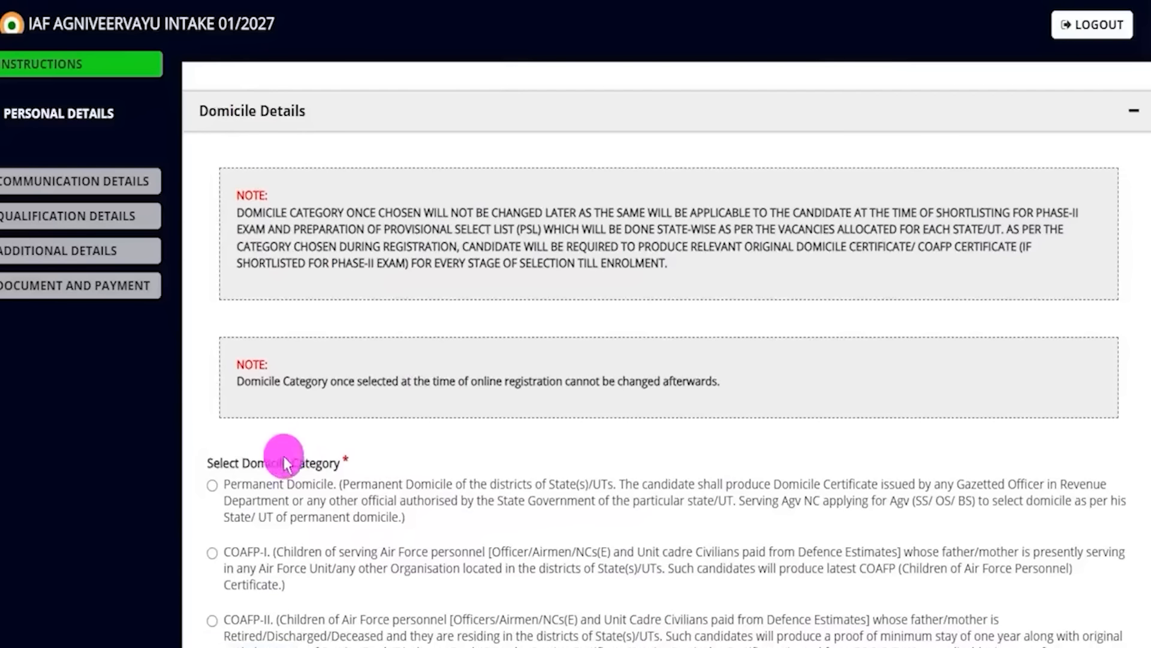
- Read the Domicile Details notes and choose Permanent Domicile as the domicile category
{"action": "scroll", "coordinate": [294, 462], "scroll_direction": "down", "scroll_amount": 3}
{"action": "scroll", "coordinate": [306, 405], "scroll_direction": "down", "scroll_amount": 2}
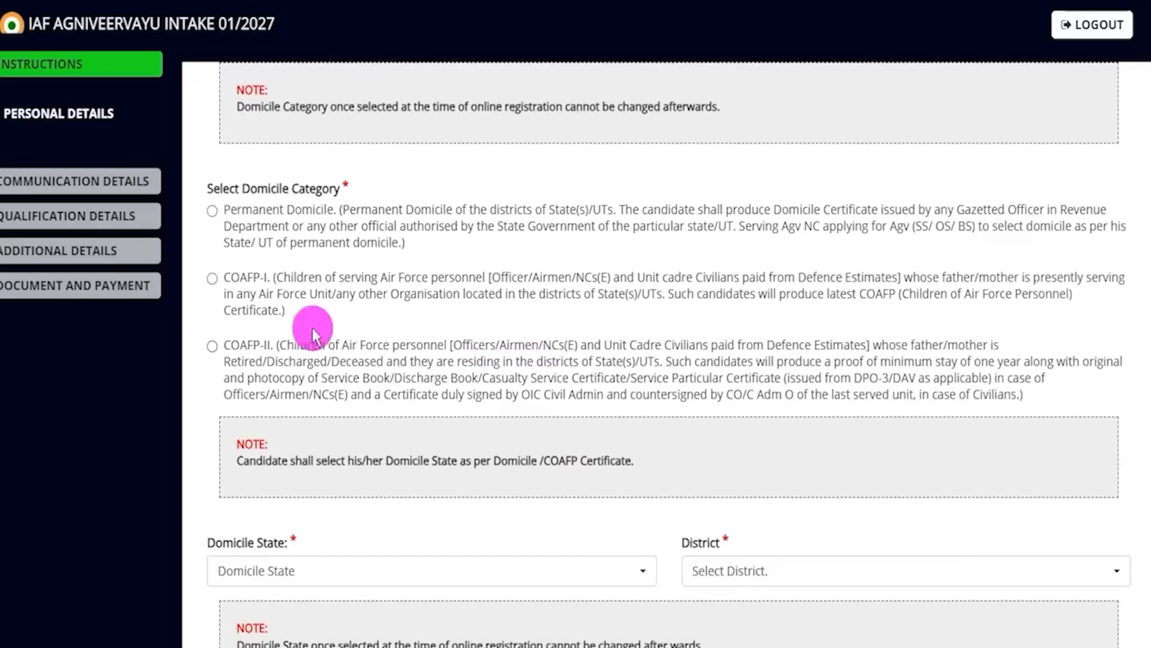
{"action": "left_click", "coordinate": [213, 216]}
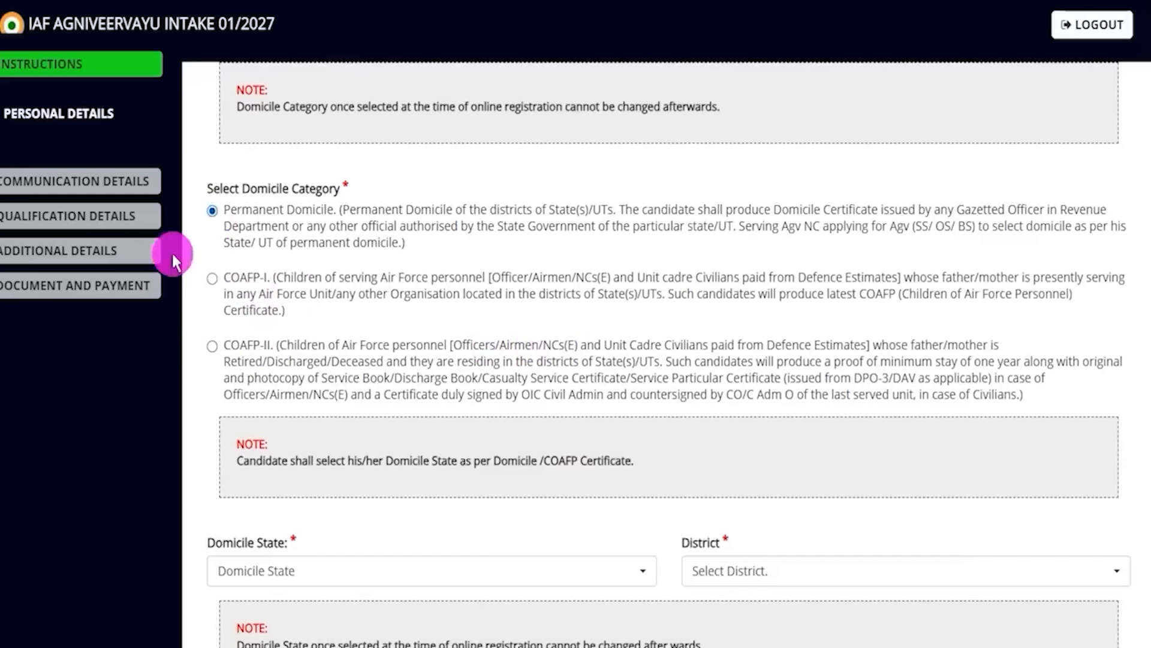
- Set the domicile state to Uttar Pradesh and the district to Saharanpur
{"action": "scroll", "coordinate": [303, 406], "scroll_direction": "down", "scroll_amount": 3}
{"action": "left_click", "coordinate": [396, 397]}
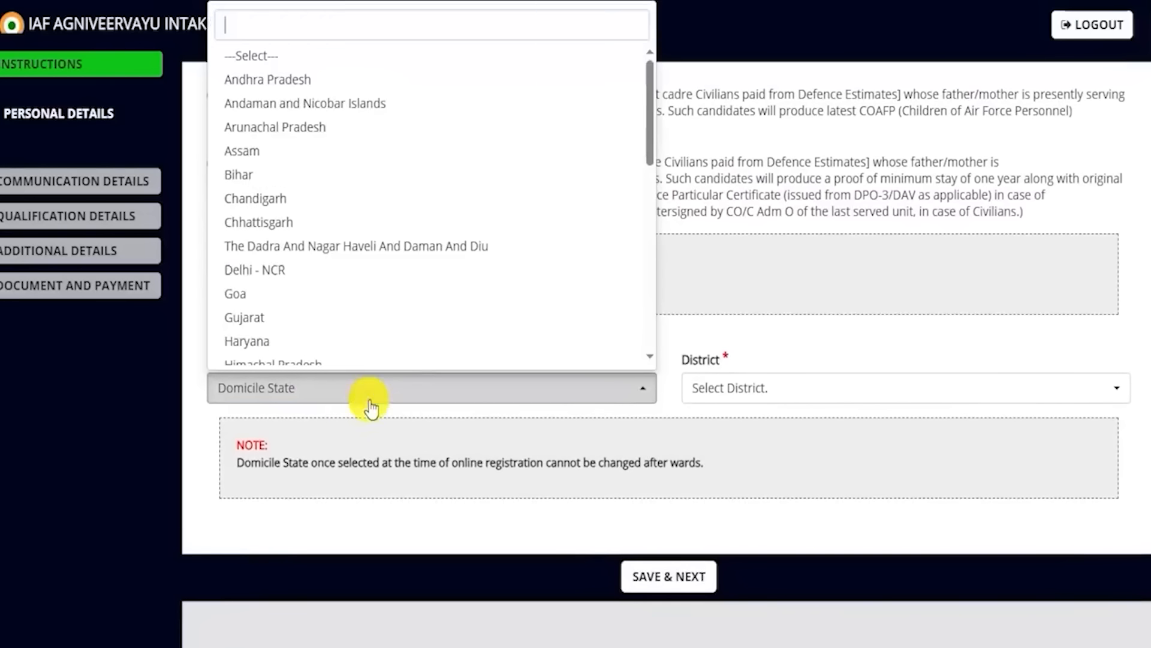
{"action": "scroll", "coordinate": [359, 319], "scroll_direction": "down", "scroll_amount": 5}
{"action": "left_click", "coordinate": [259, 305]}
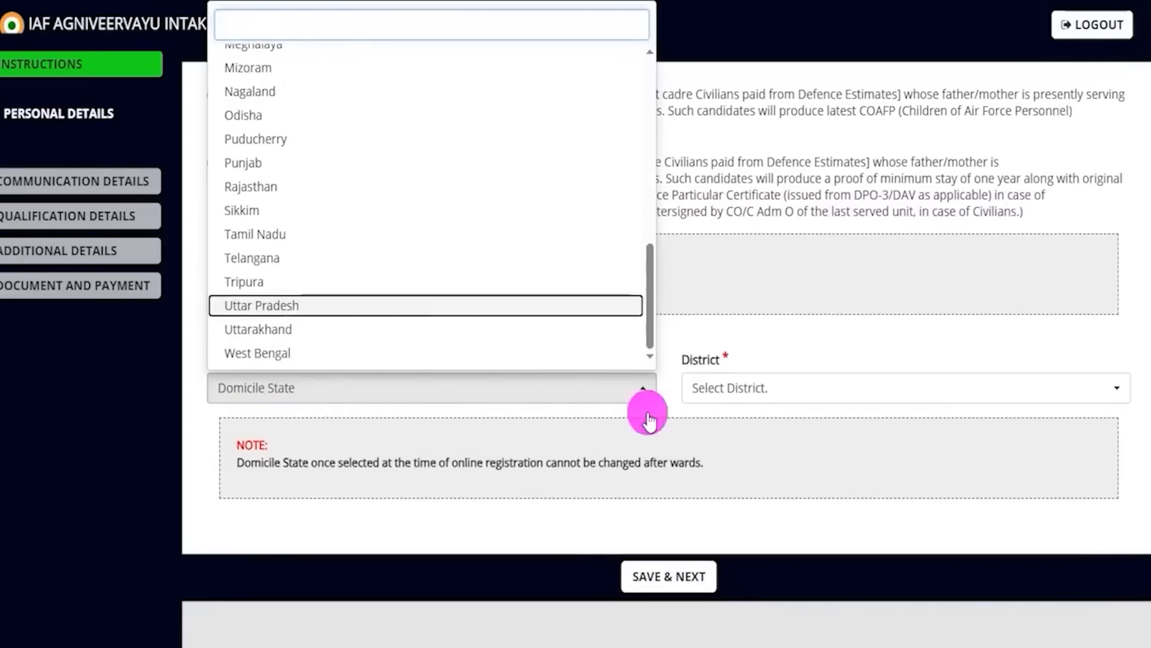
{"action": "left_click", "coordinate": [743, 388]}
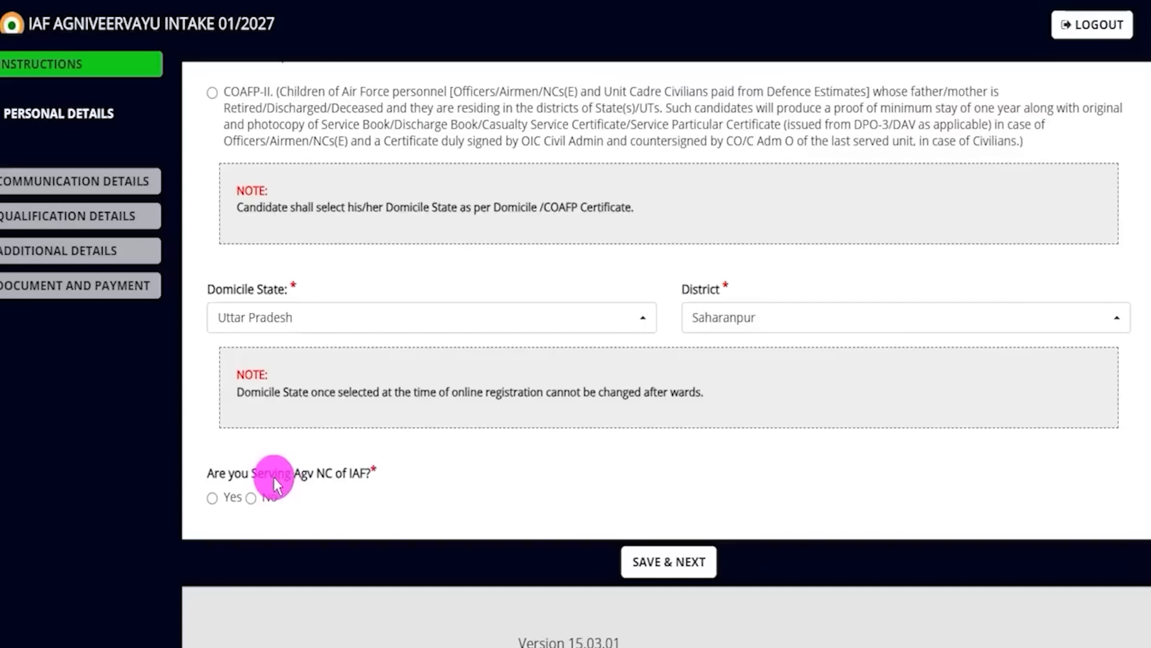
- Check which extra fields a serving Agv NC of IAF must fill in, and answer that question with No
{"action": "left_click_drag", "start_coordinate": [235, 473], "coordinate": [301, 474]}
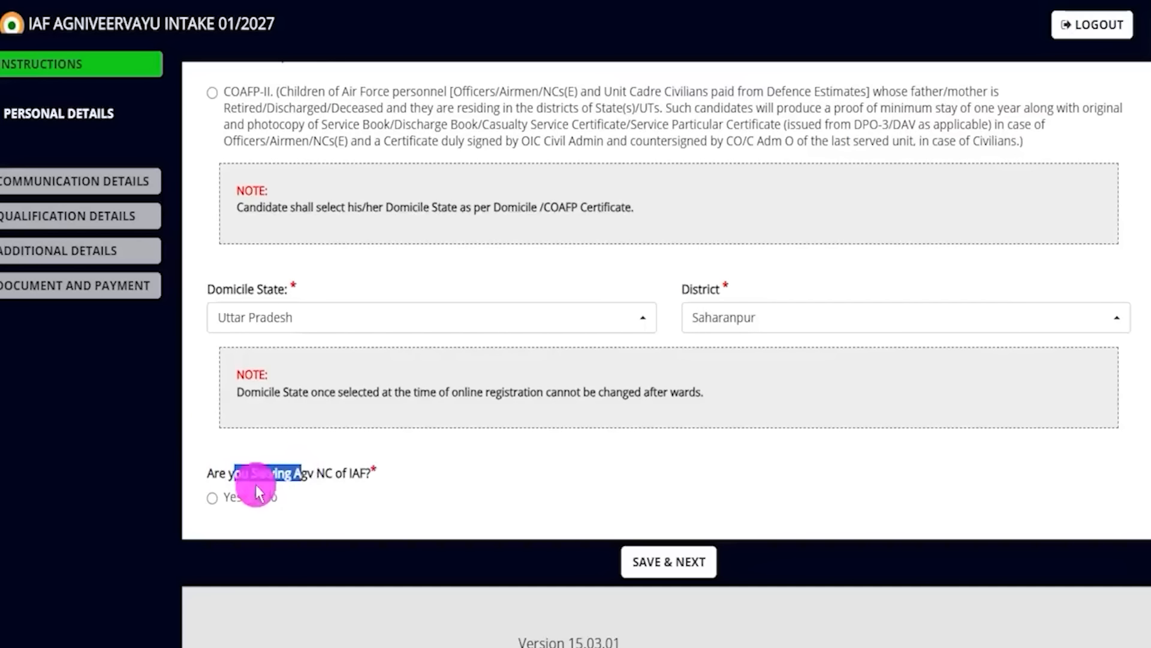
{"action": "left_click", "coordinate": [213, 498]}
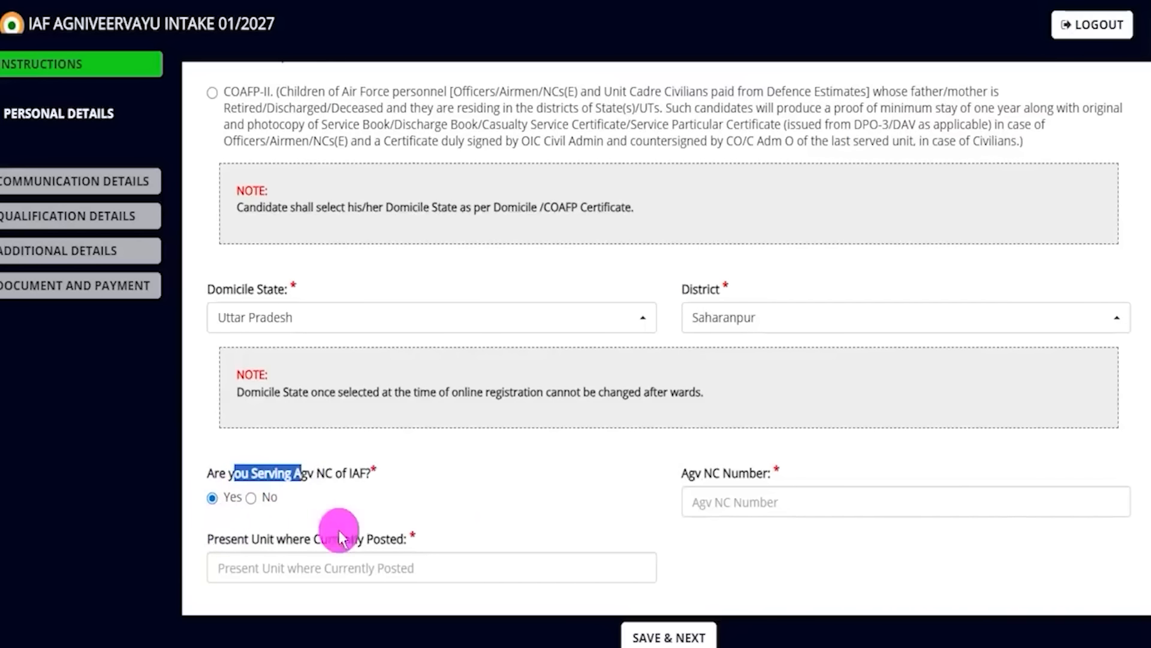
{"action": "scroll", "coordinate": [673, 489], "scroll_direction": "down", "scroll_amount": 1}
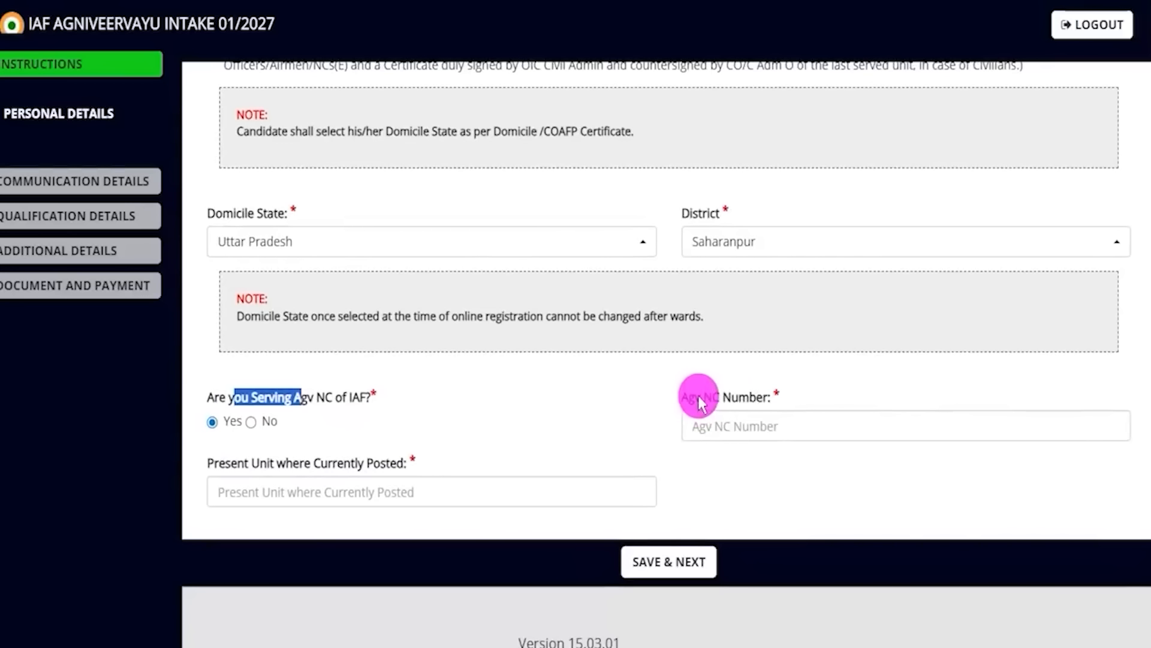
{"action": "left_click", "coordinate": [274, 482]}
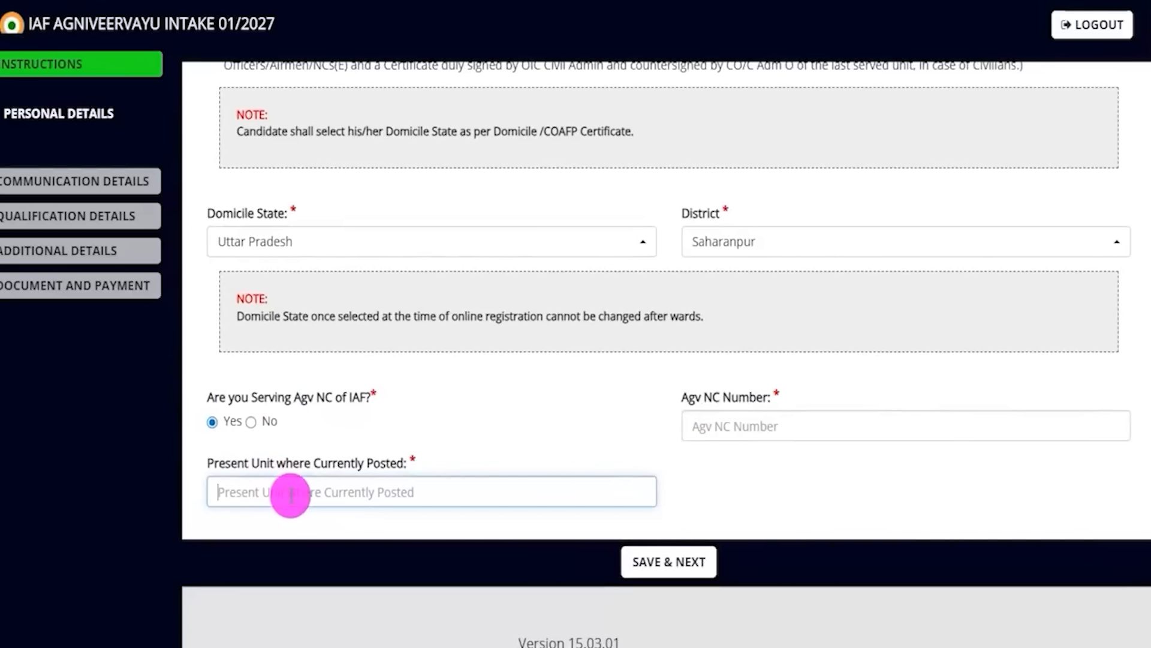
{"action": "left_click", "coordinate": [251, 422]}
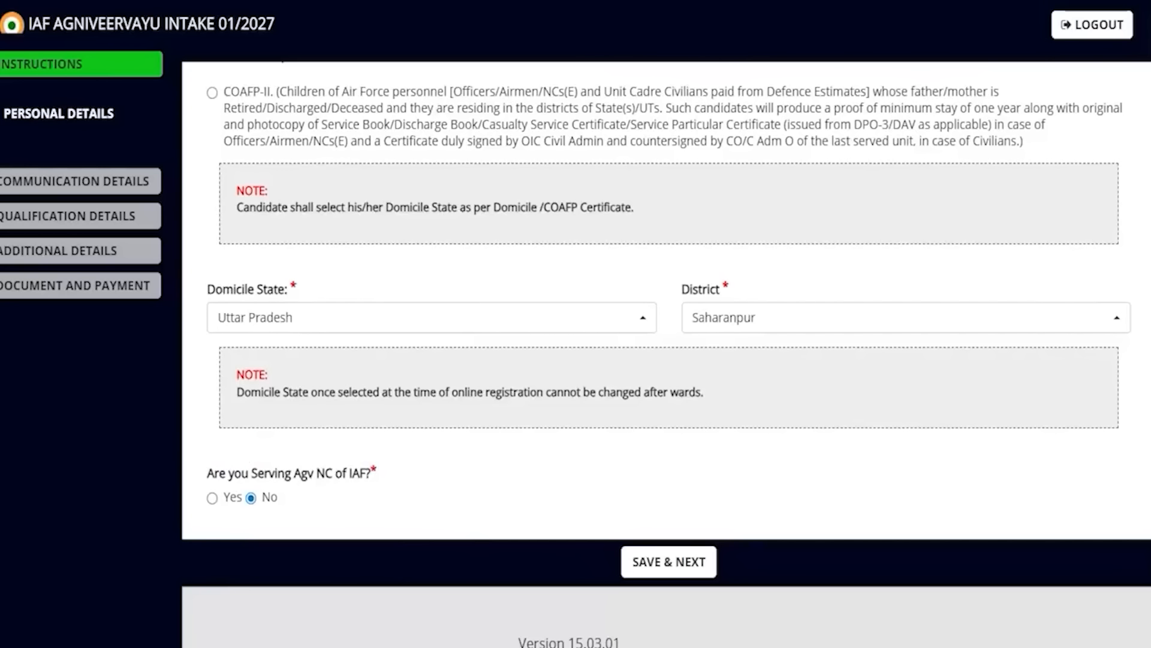
- Save the personal details and proceed to the Communication Details section
{"action": "mouse_move", "coordinate": [896, 370]}
{"action": "left_mouse_down"}
{"action": "mouse_move", "coordinate": [728, 541]}
{"action": "mouse_move", "coordinate": [698, 547]}
{"action": "left_mouse_up"}
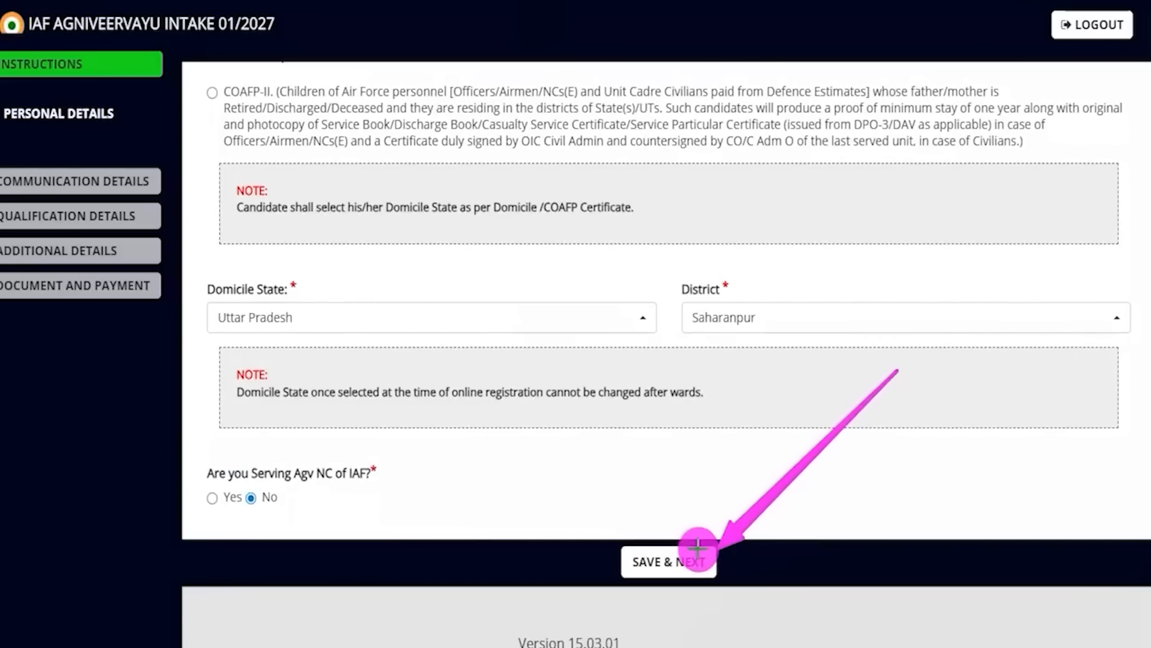
{"action": "left_click", "coordinate": [697, 549]}
{"action": "scroll", "coordinate": [668, 426], "scroll_direction": "up", "scroll_amount": 3}
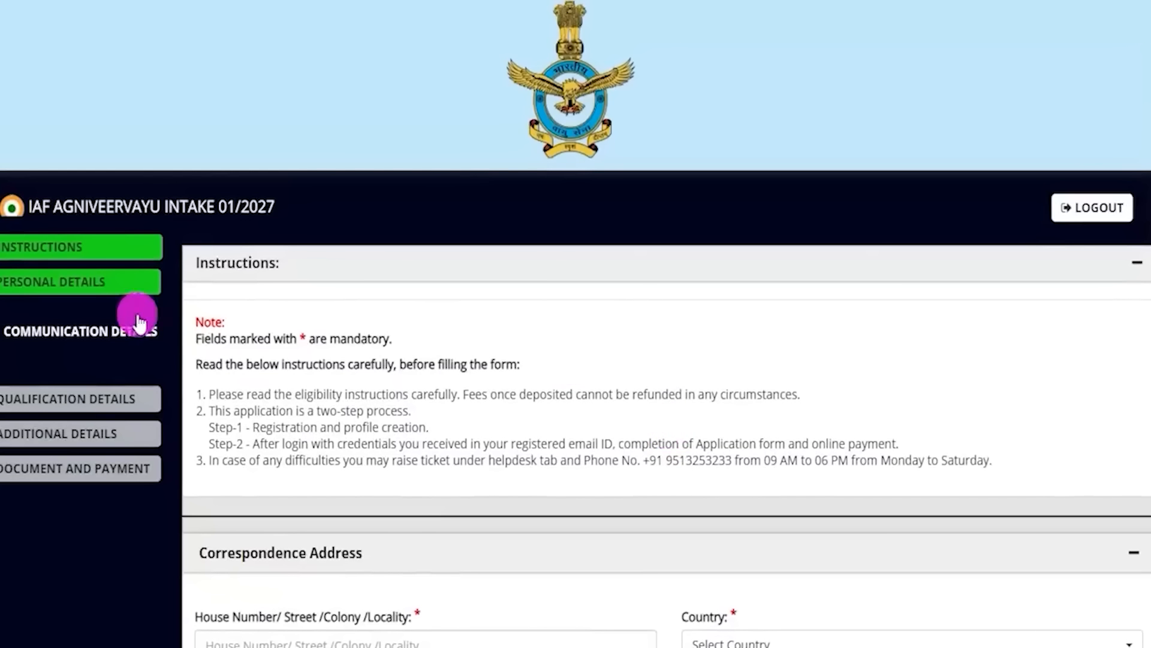
- Review the Correspondence Address fields, including the country, state and district choices
{"action": "scroll", "coordinate": [450, 447], "scroll_direction": "down", "scroll_amount": 5}
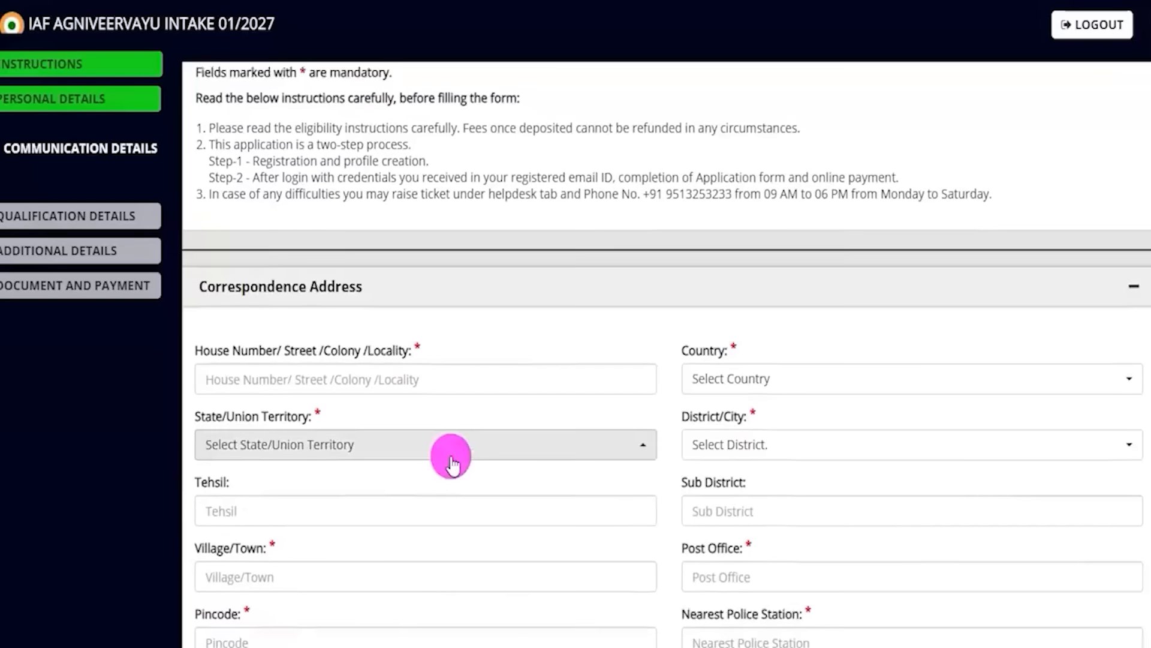
{"action": "scroll", "coordinate": [447, 411], "scroll_direction": "down", "scroll_amount": 1}
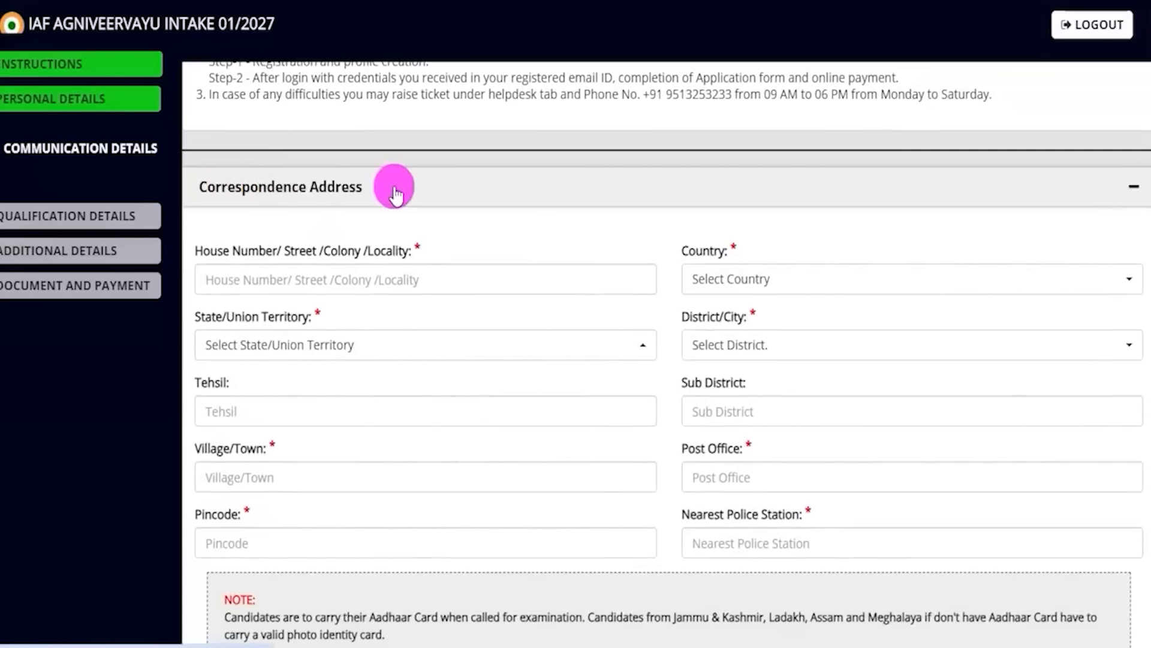
{"action": "left_click", "coordinate": [843, 280]}
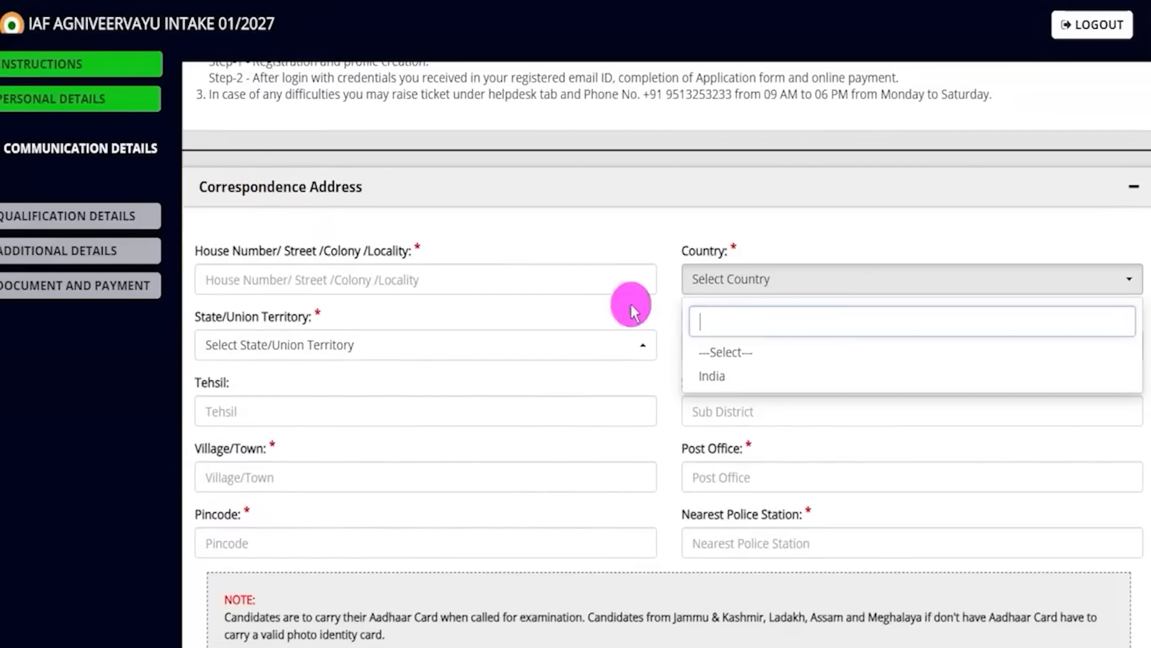
{"action": "left_click", "coordinate": [466, 349]}
{"action": "left_click", "coordinate": [703, 348]}
{"action": "left_click", "coordinate": [656, 396]}
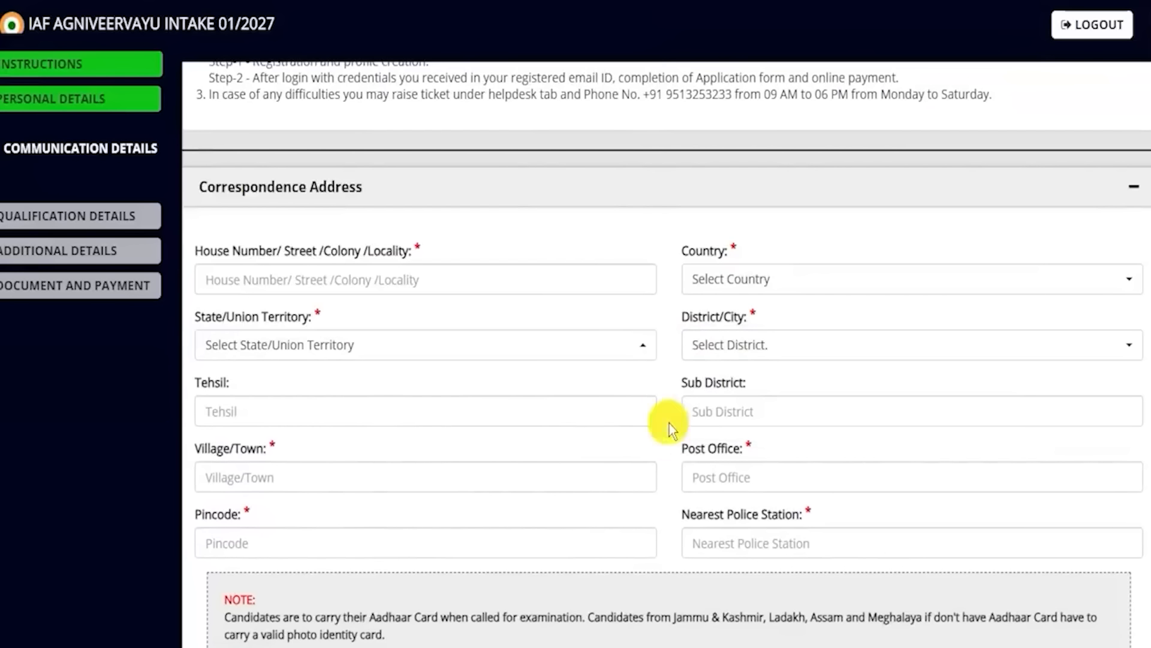
{"action": "scroll", "coordinate": [673, 495], "scroll_direction": "down", "scroll_amount": 1}
- Examine the Aadhaar last-four-digits field and the question on whether the permanent address matches the correspondence address
{"action": "scroll", "coordinate": [673, 495], "scroll_direction": "down", "scroll_amount": 5}
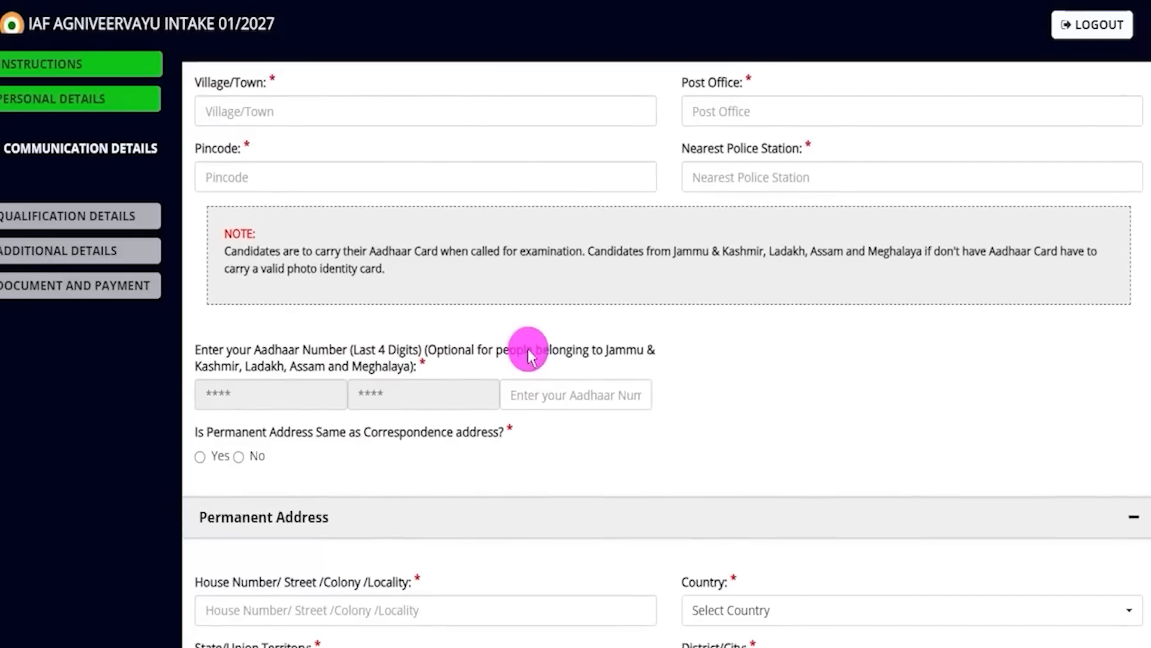
{"action": "left_click_drag", "start_coordinate": [376, 349], "coordinate": [480, 350]}
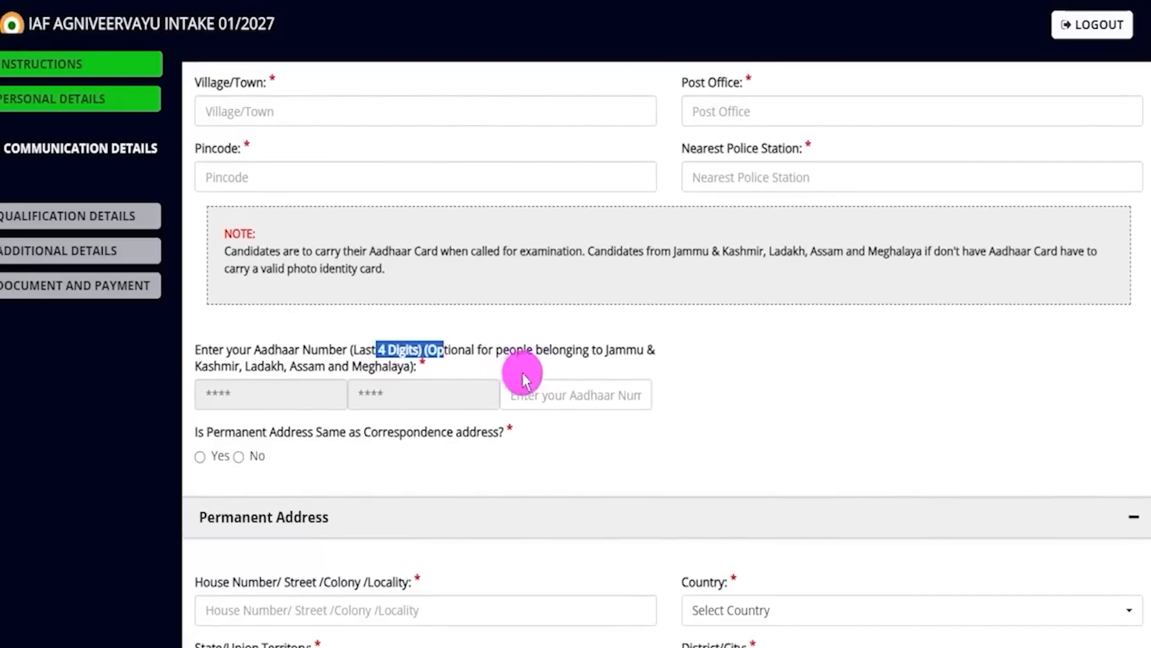
{"action": "left_click", "coordinate": [574, 395]}
{"action": "scroll", "coordinate": [373, 454], "scroll_direction": "down", "scroll_amount": 3}
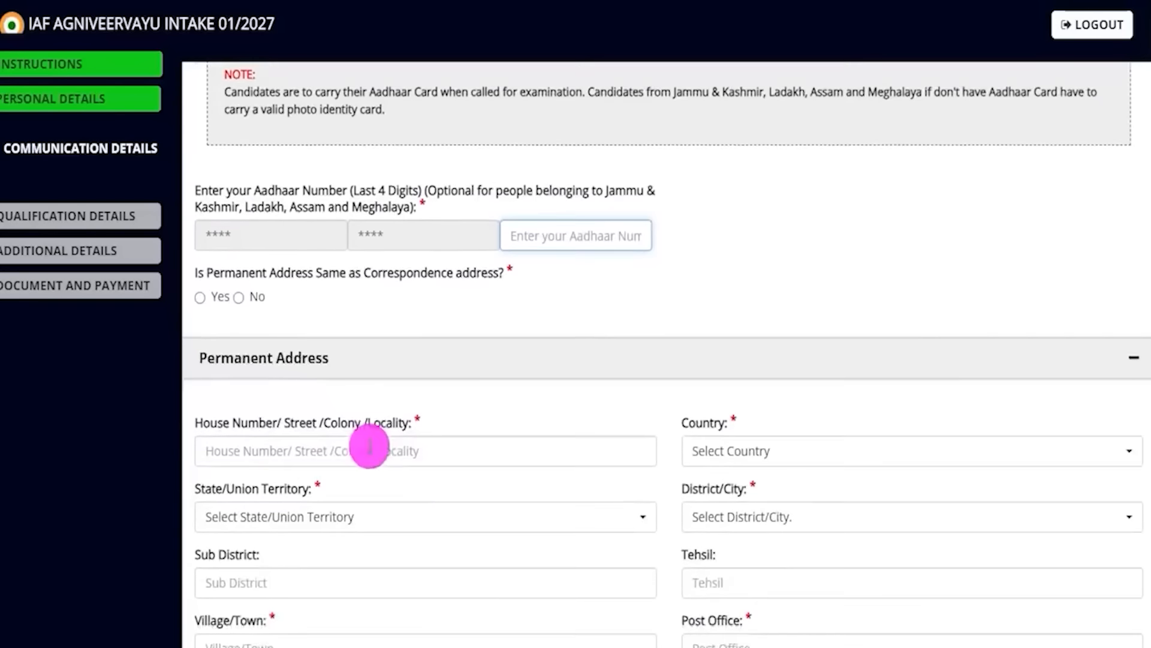
- Review the Permanent Address fields, including the state list, and look over the Communication Details form down to its end
{"action": "left_click_drag", "start_coordinate": [222, 336], "coordinate": [419, 337]}
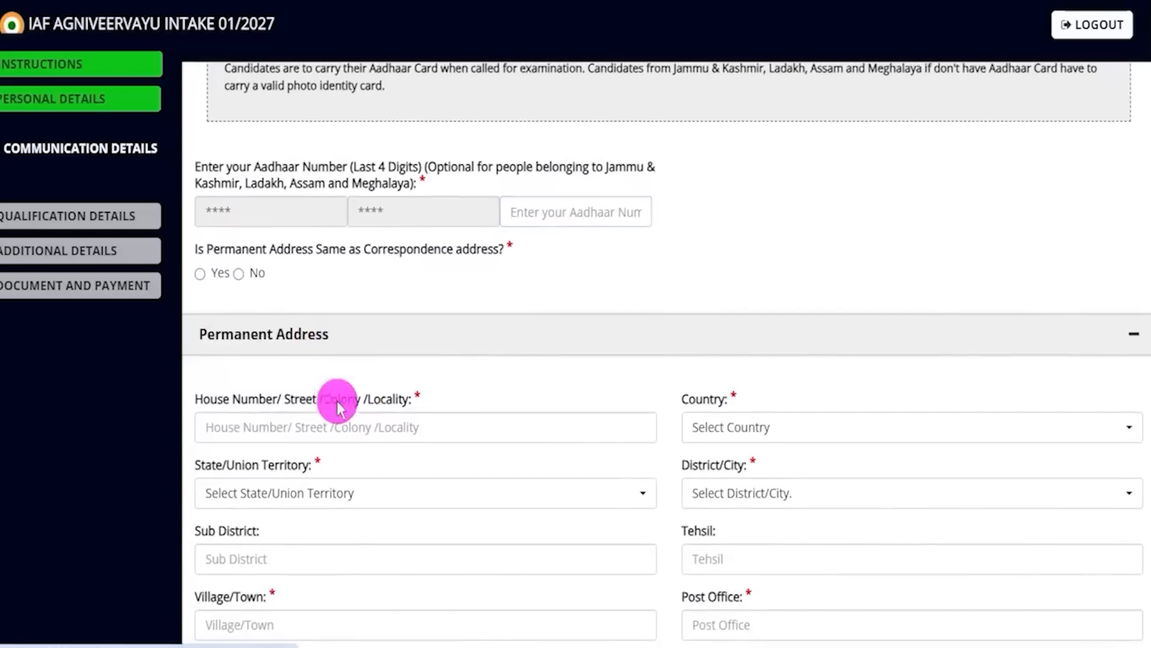
{"action": "left_click", "coordinate": [368, 423]}
{"action": "left_click", "coordinate": [779, 429]}
{"action": "left_click", "coordinate": [463, 489]}
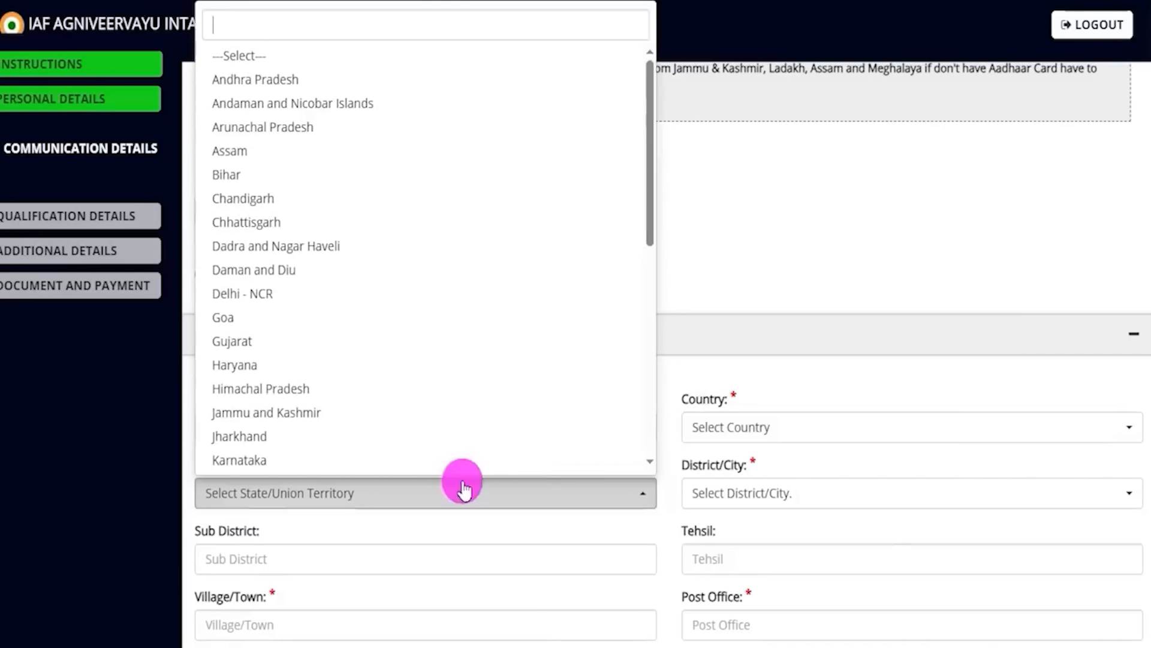
{"action": "left_click", "coordinate": [720, 494]}
{"action": "left_click", "coordinate": [668, 518]}
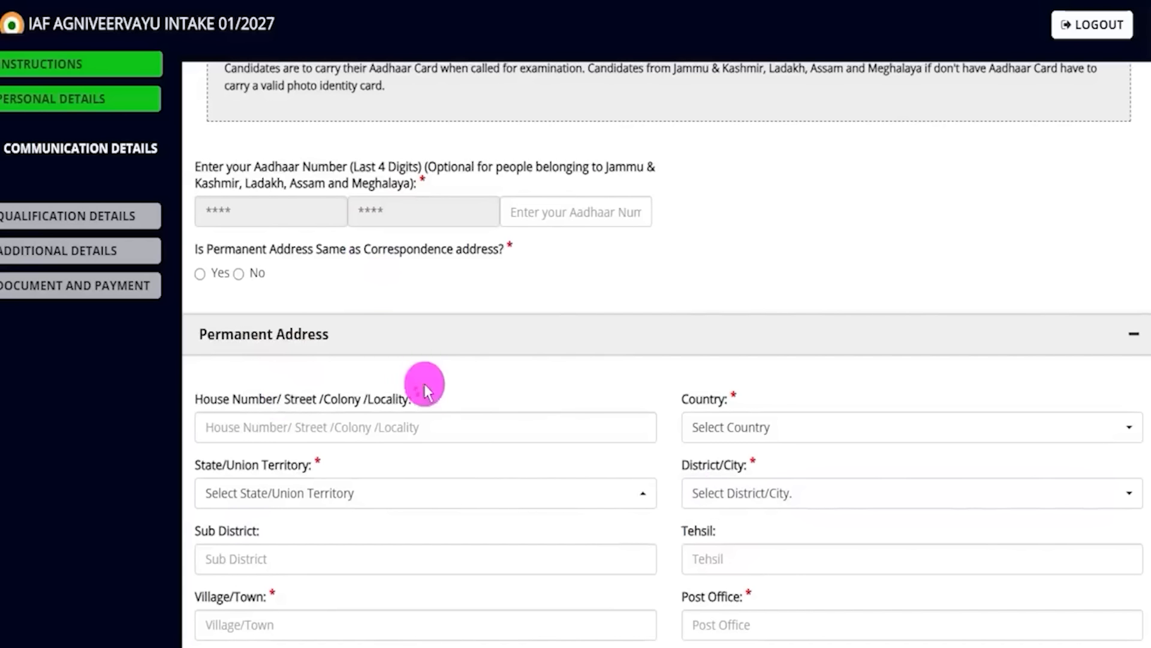
{"action": "scroll", "coordinate": [424, 381], "scroll_direction": "up", "scroll_amount": 8}
{"action": "scroll", "coordinate": [304, 453], "scroll_direction": "down", "scroll_amount": 5}
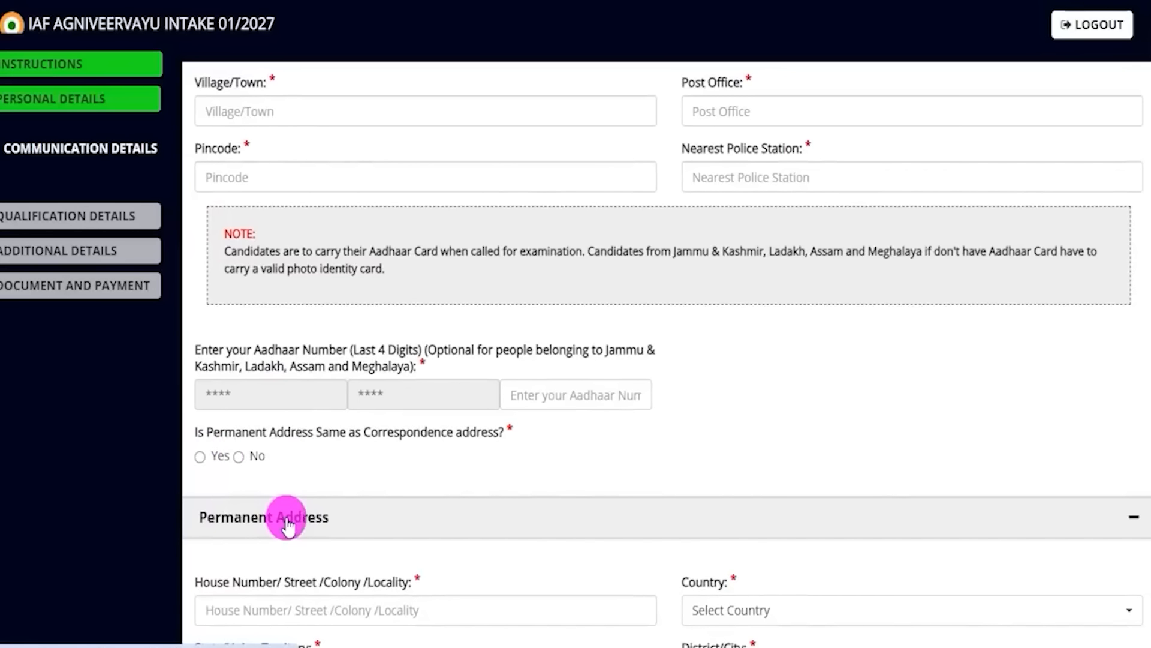
{"action": "scroll", "coordinate": [674, 510], "scroll_direction": "down", "scroll_amount": 5}
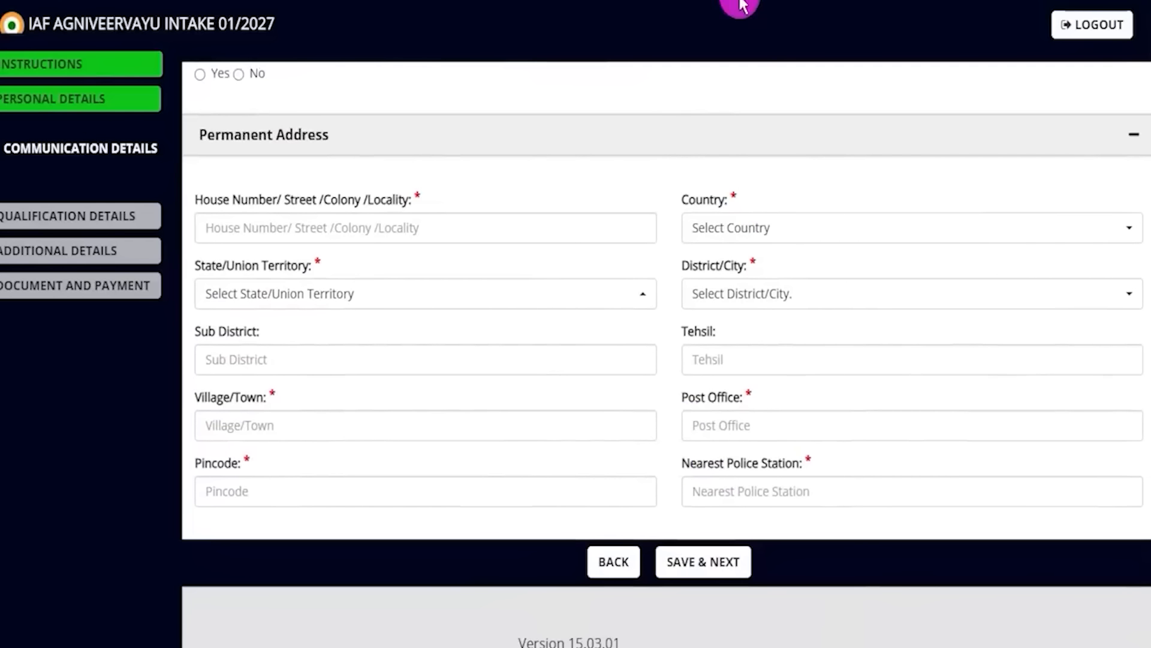
- Save the communication details and proceed to the educational qualification questions in the Qualification Details section
{"action": "left_click_drag", "start_coordinate": [927, 407], "coordinate": [733, 547]}
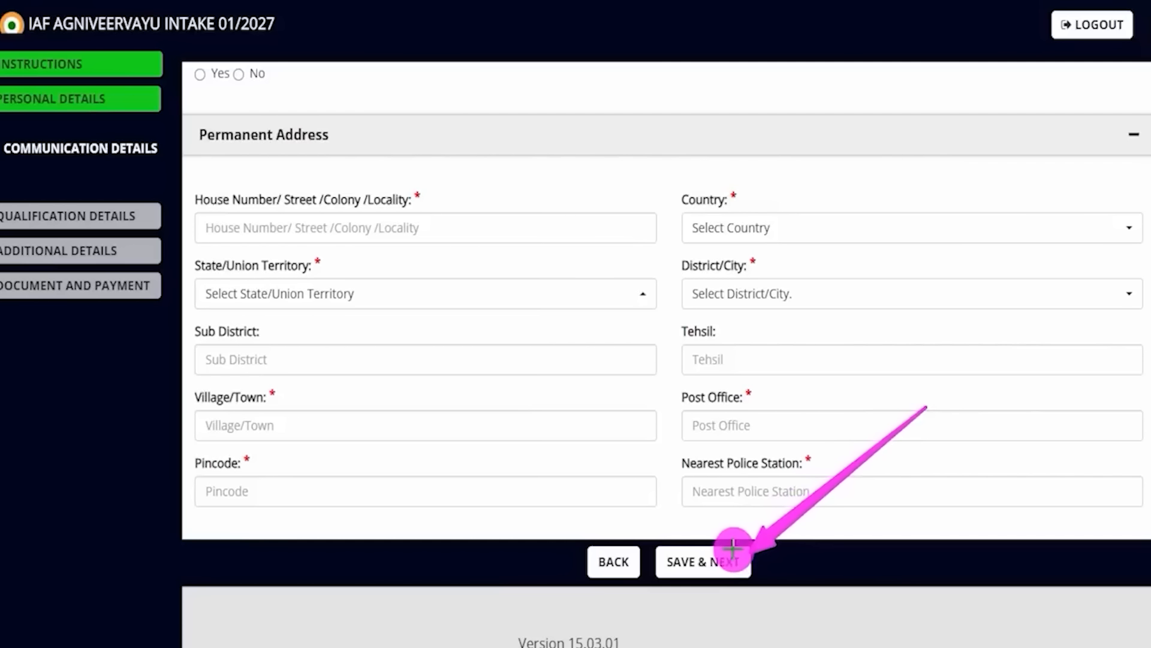
{"action": "left_click", "coordinate": [732, 548]}
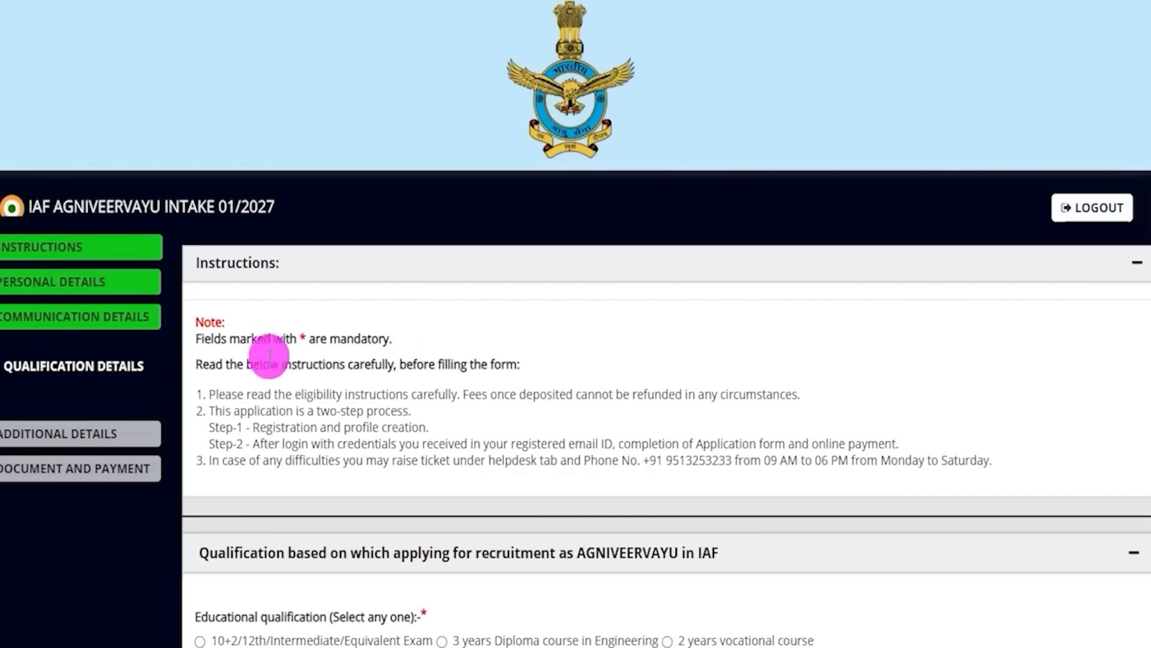
{"action": "scroll", "coordinate": [376, 373], "scroll_direction": "down", "scroll_amount": 1}
{"action": "scroll", "coordinate": [376, 373], "scroll_direction": "down", "scroll_amount": 5}
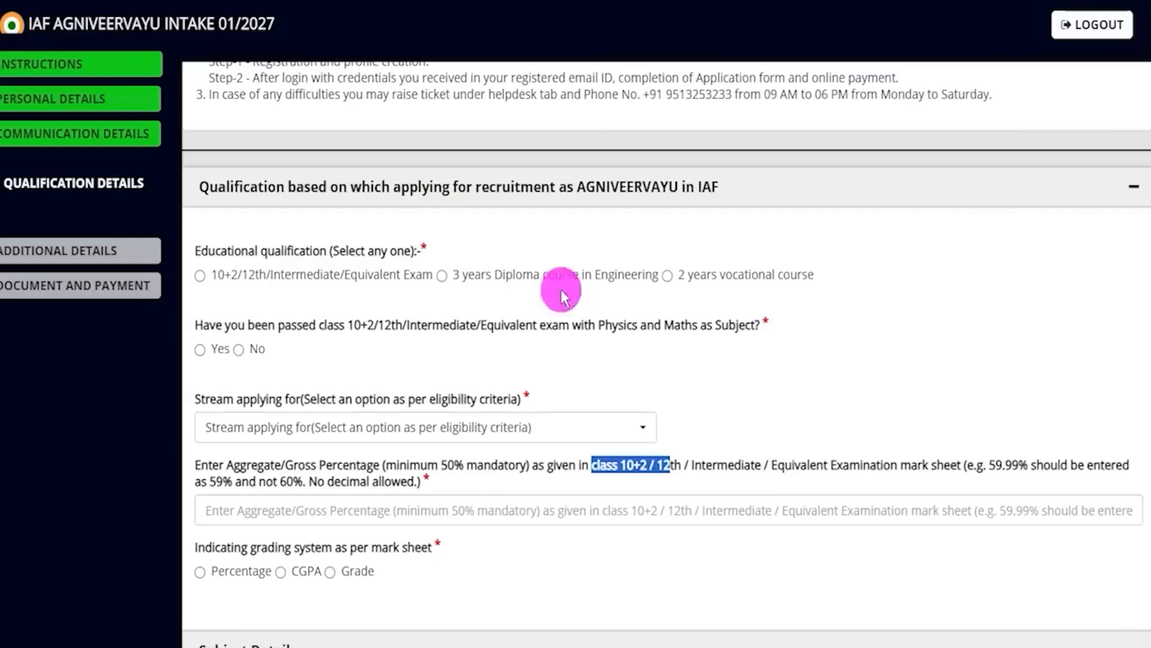
- Choose 10+2/12th/Intermediate/Equivalent Exam as the educational qualification and answer Yes to passing with minimum 50% aggregate and 50% in English
{"action": "left_click", "coordinate": [199, 277]}
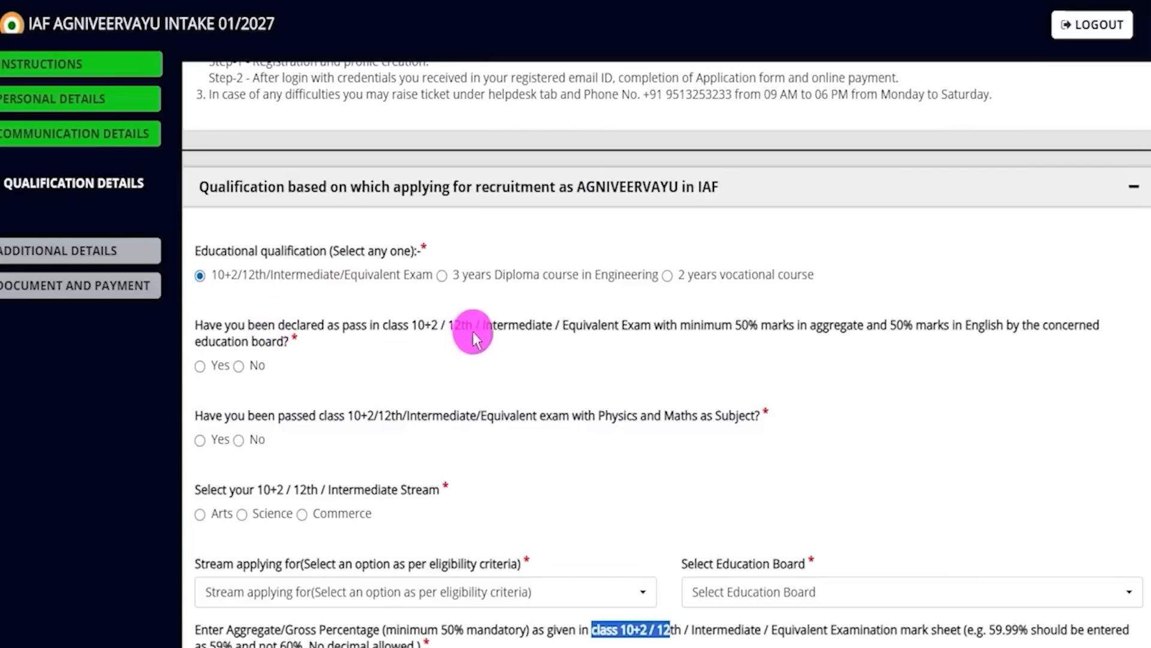
{"action": "left_click", "coordinate": [745, 326]}
{"action": "left_click_drag", "start_coordinate": [769, 328], "coordinate": [818, 331]}
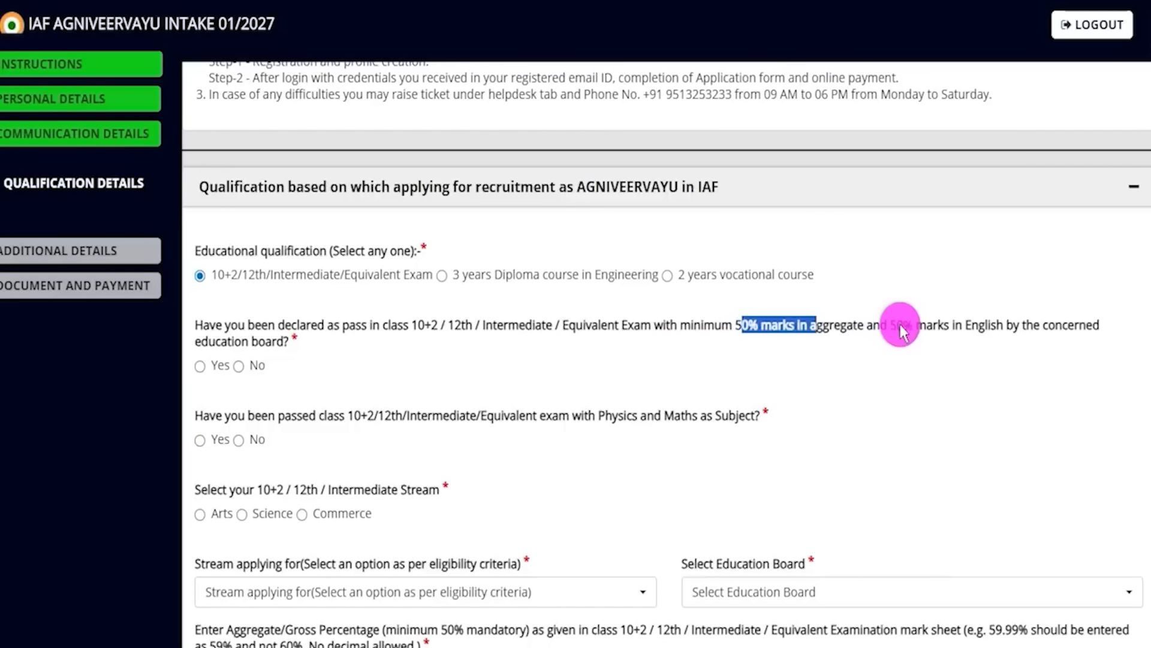
{"action": "left_click_drag", "start_coordinate": [897, 326], "coordinate": [972, 326]}
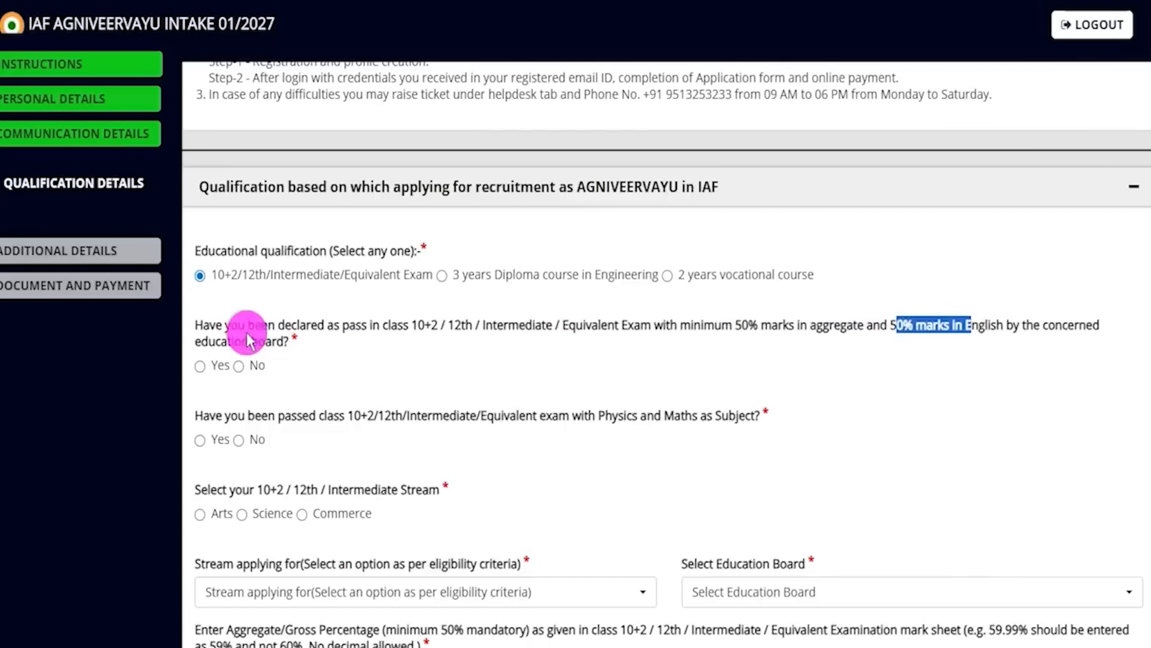
{"action": "left_click", "coordinate": [202, 365]}
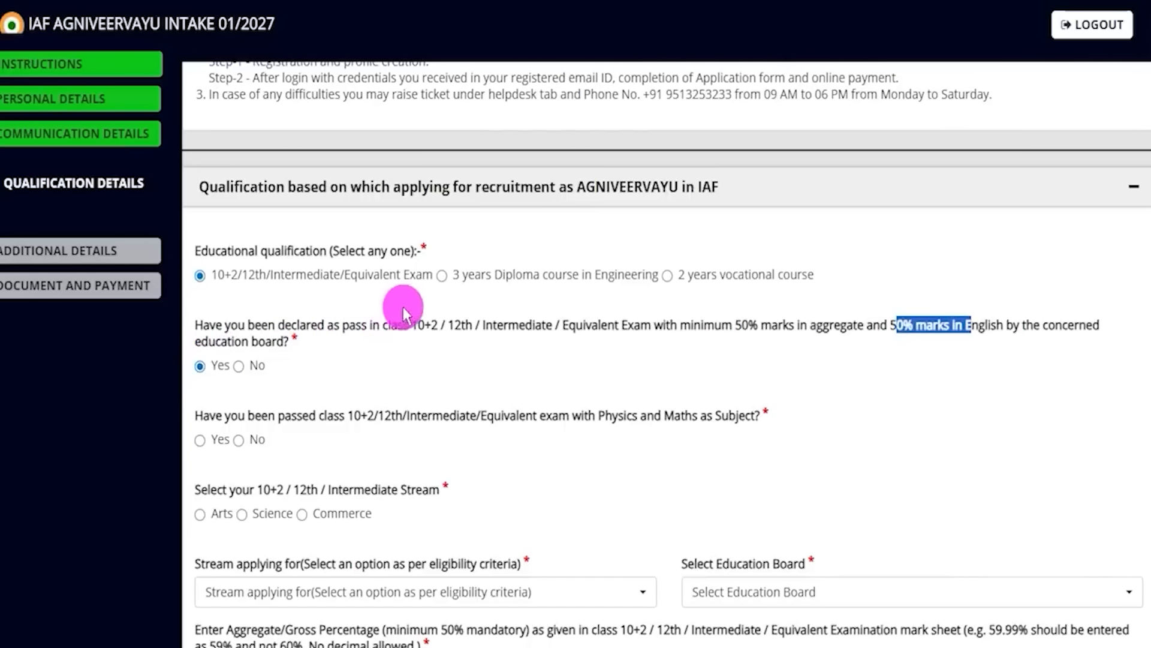
- Preview the 3 years Diploma course in Engineering questions, then restore the 10+2/12th qualification and its Yes answer on minimum marks
{"action": "left_click", "coordinate": [442, 275]}
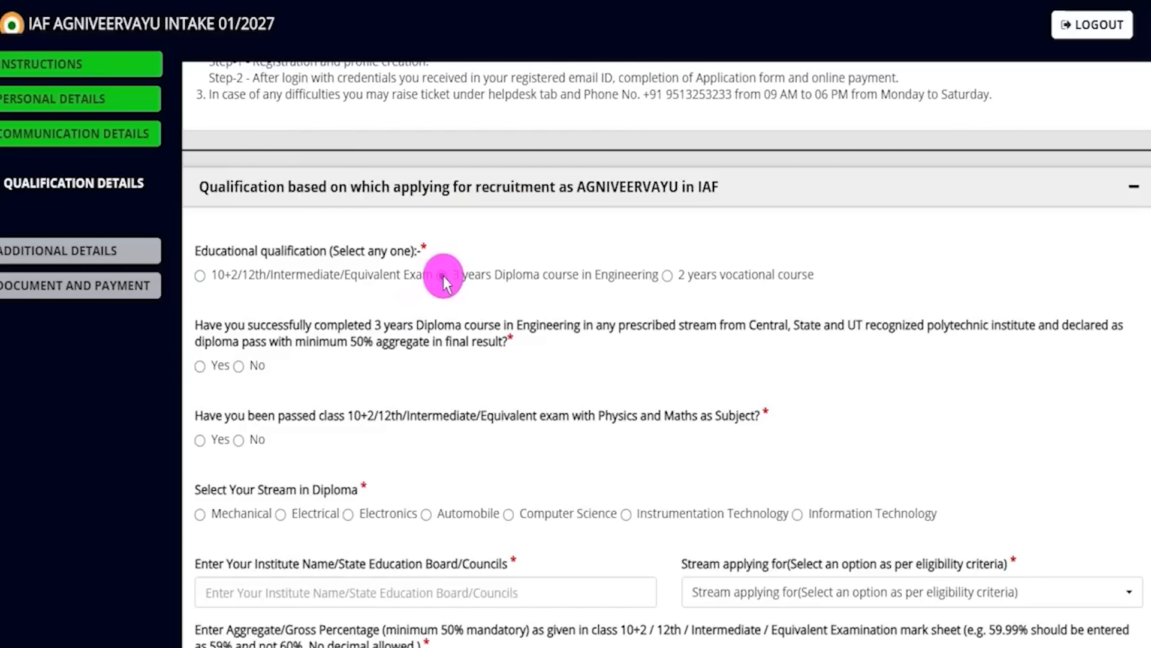
{"action": "left_click", "coordinate": [200, 275]}
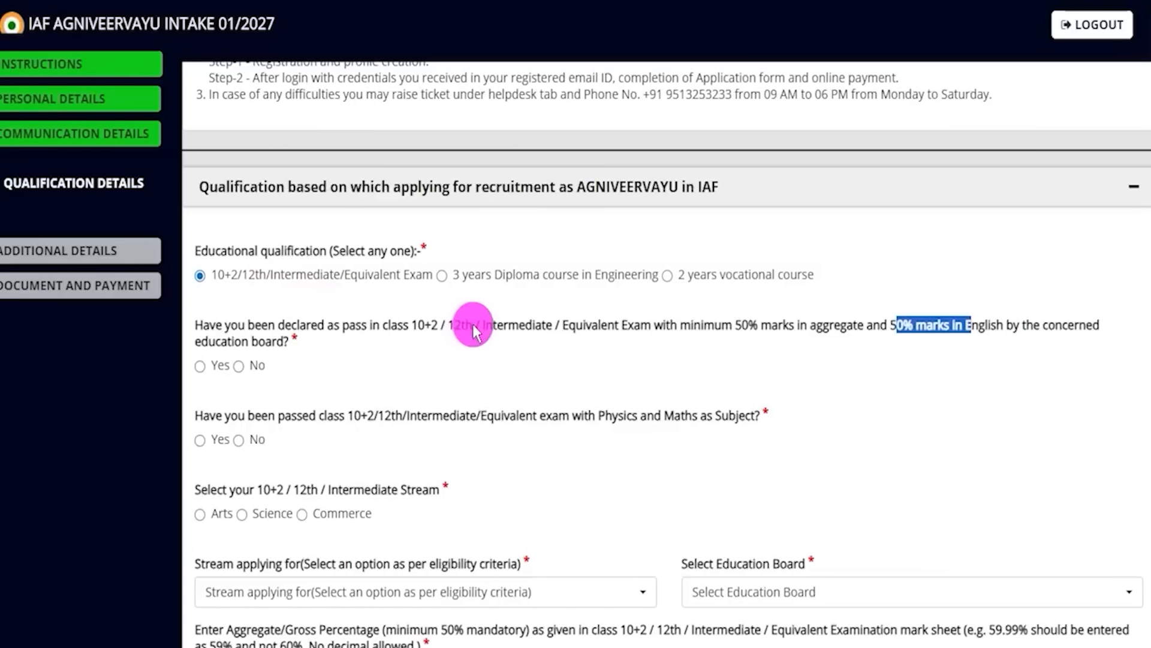
{"action": "left_click", "coordinate": [210, 364]}
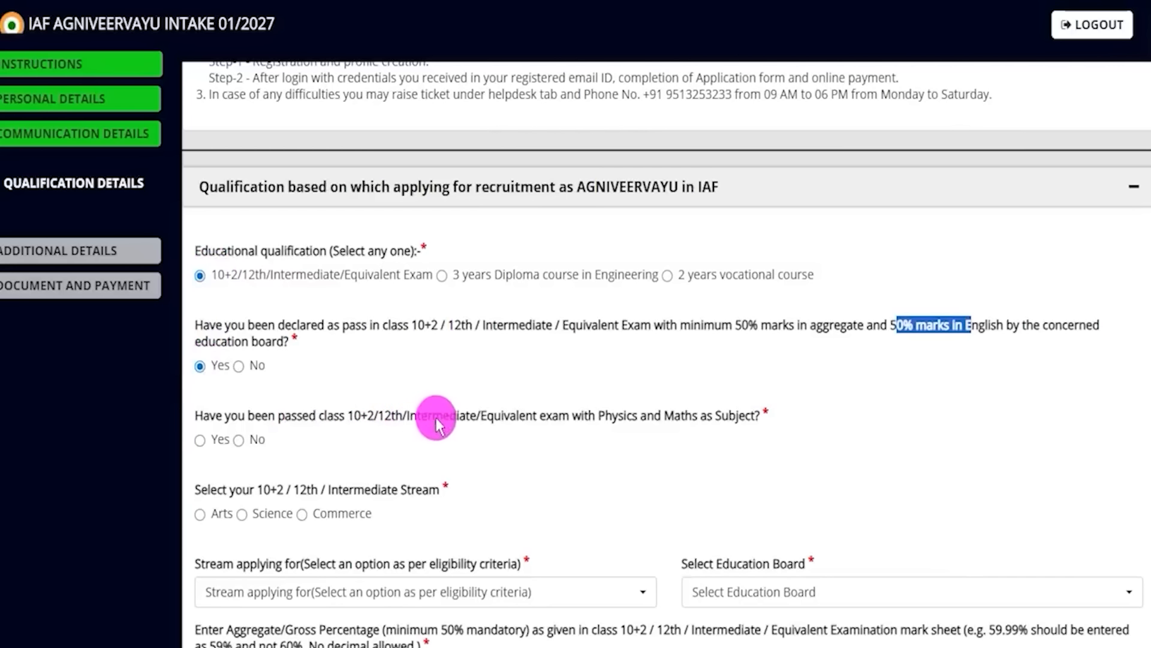
- Answer Yes to passing with Physics and Maths as subjects and set the 10+2/12th/Intermediate stream to Science
{"action": "left_click_drag", "start_coordinate": [477, 419], "coordinate": [735, 418]}
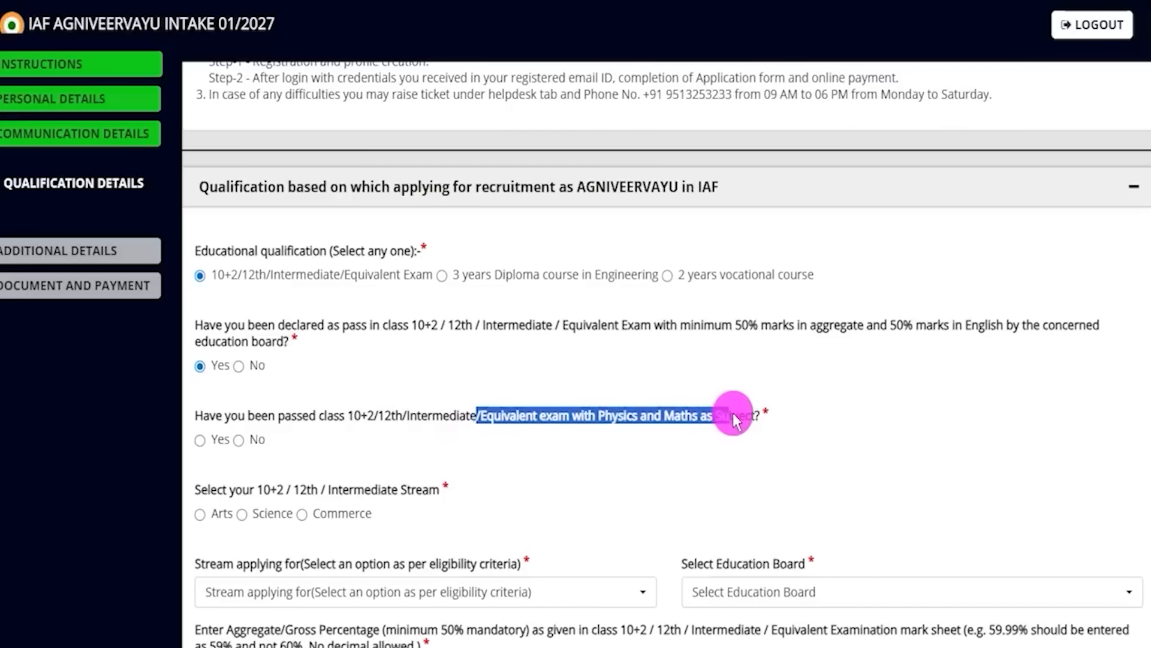
{"action": "left_click", "coordinate": [201, 440]}
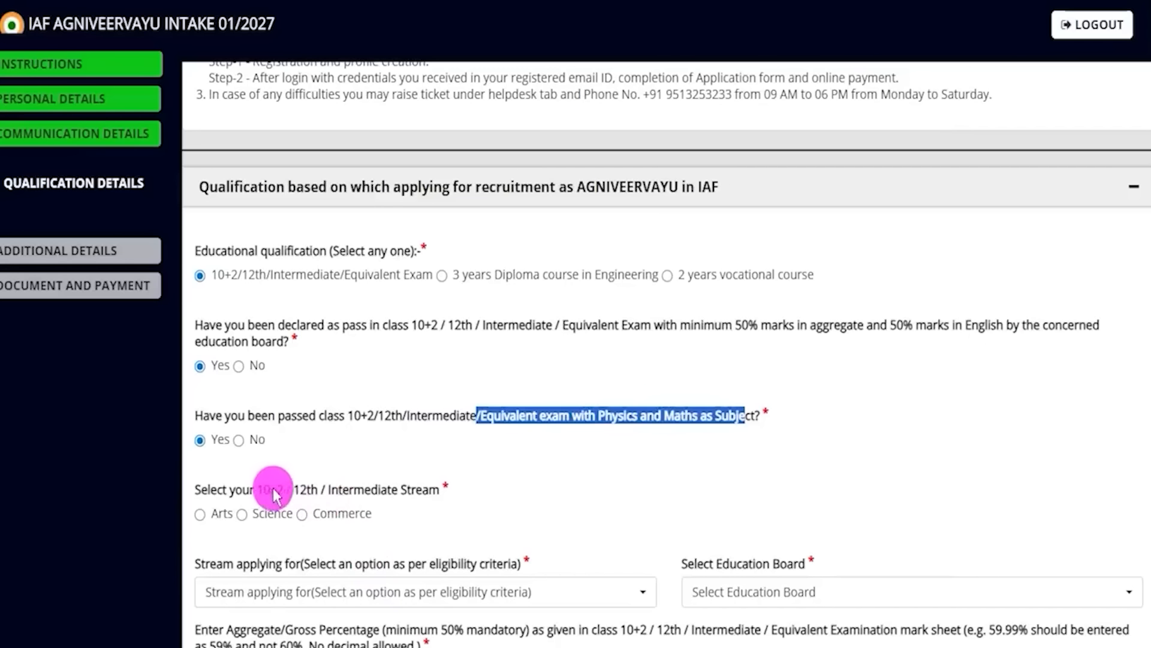
{"action": "left_click_drag", "start_coordinate": [256, 489], "coordinate": [415, 489]}
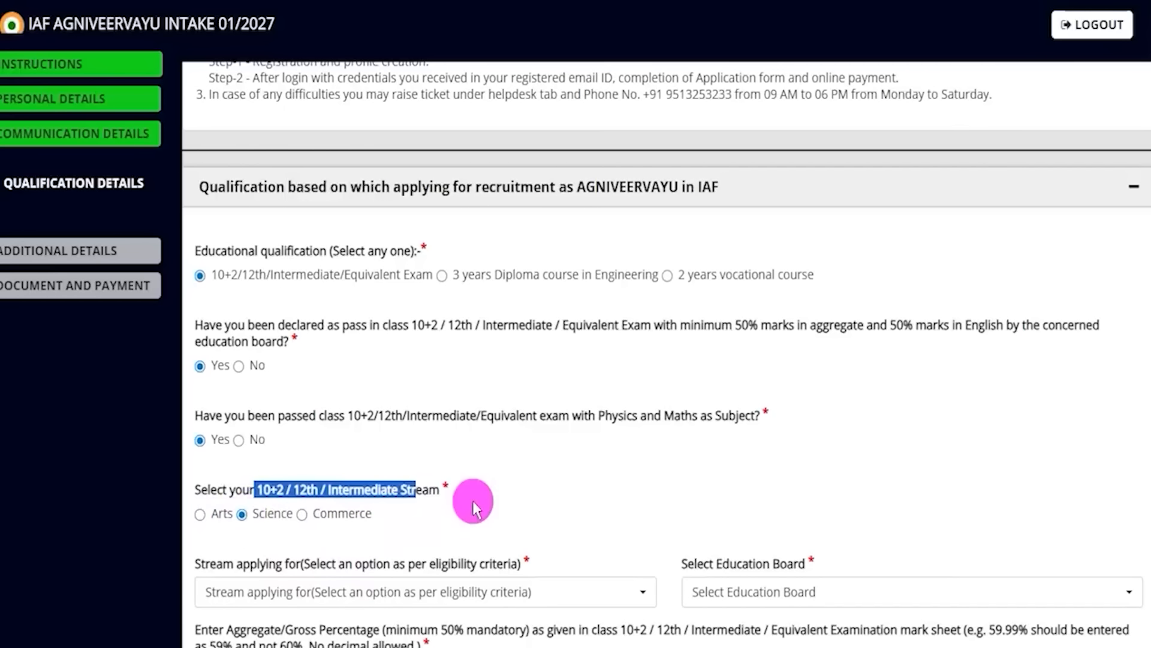
{"action": "scroll", "coordinate": [470, 499], "scroll_direction": "down", "scroll_amount": 3}
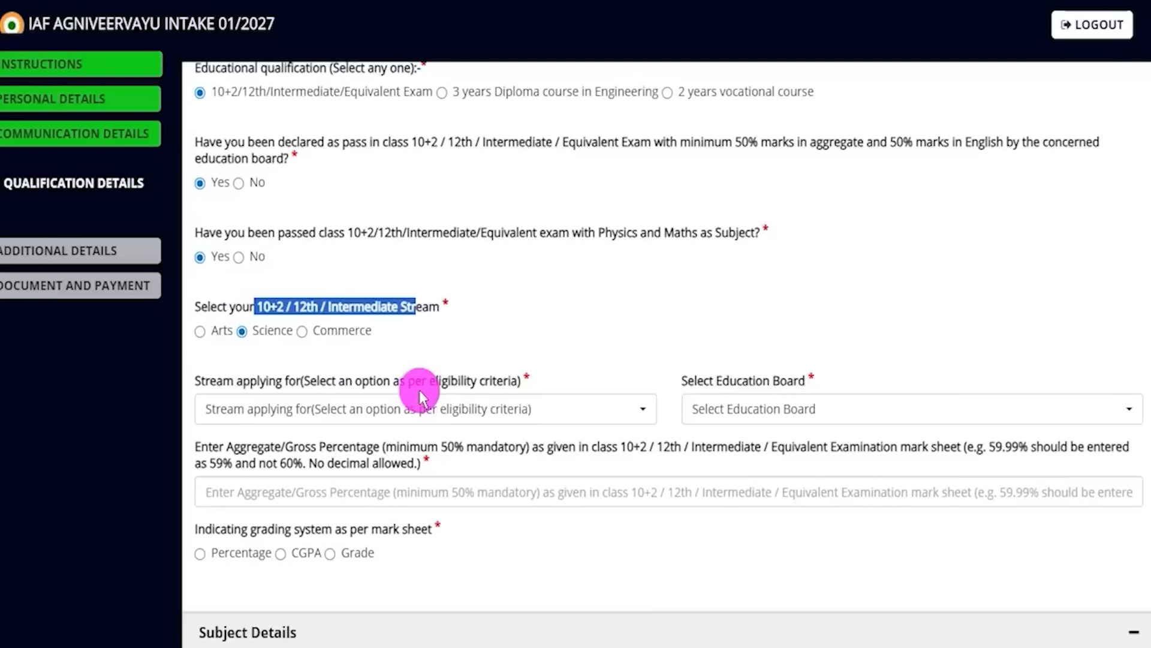
{"action": "left_click", "coordinate": [303, 333]}
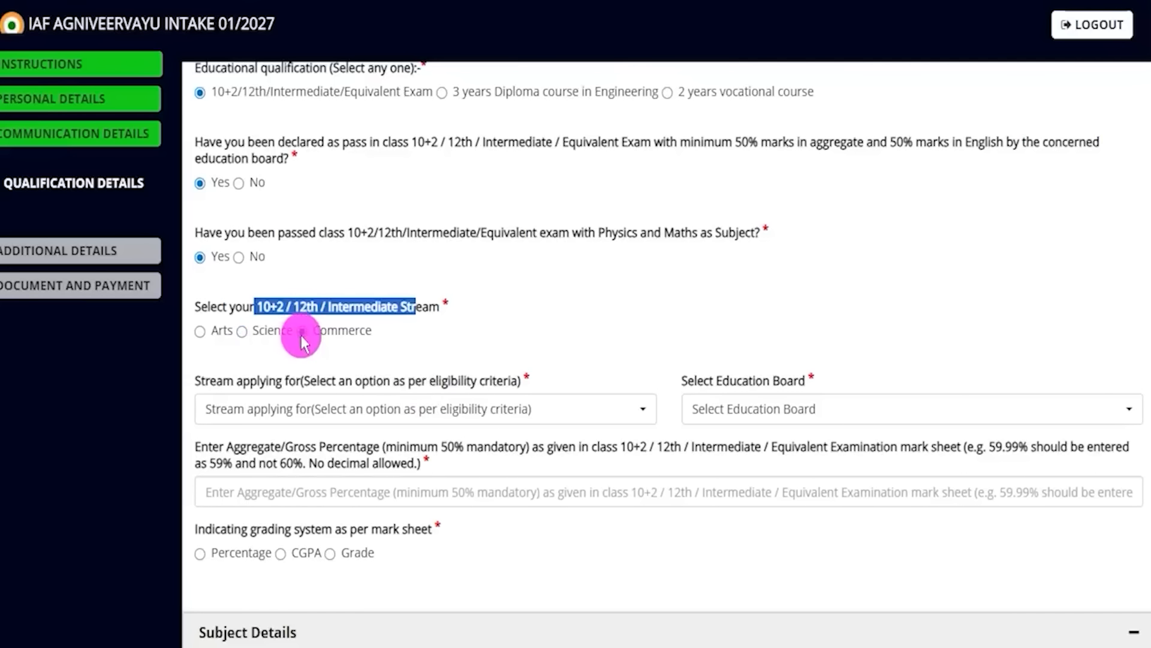
{"action": "left_click", "coordinate": [242, 331]}
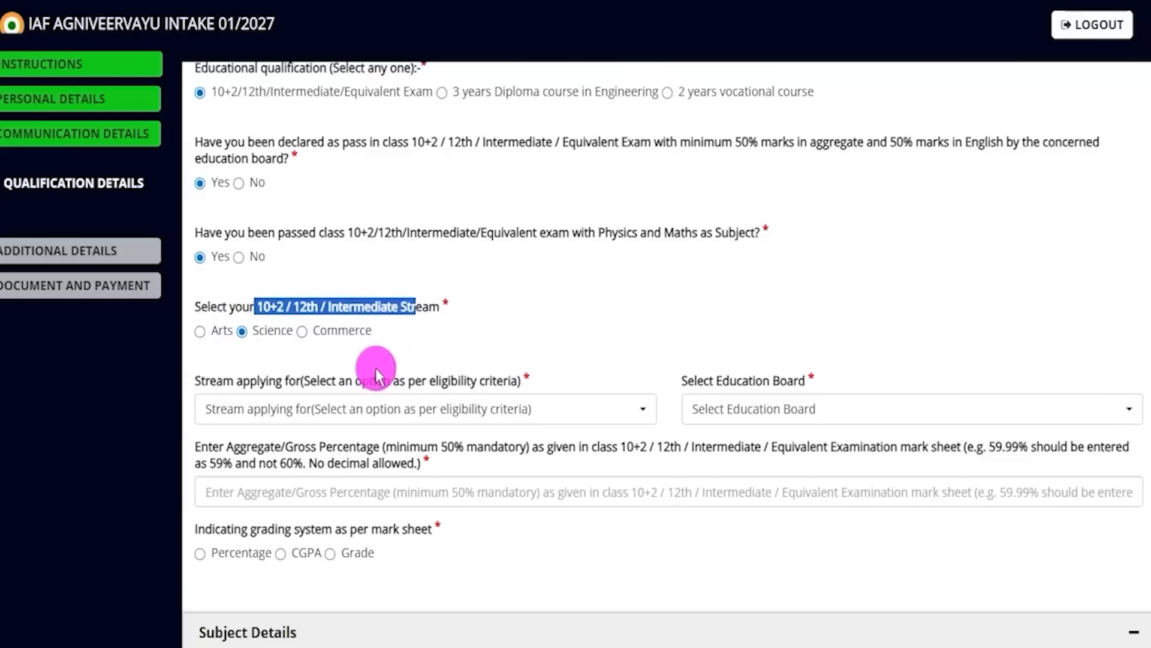
- Set the stream applying for to Science Subjects and the education board to Central Board of Secondary Education (CBSE)
{"action": "left_click", "coordinate": [290, 410]}
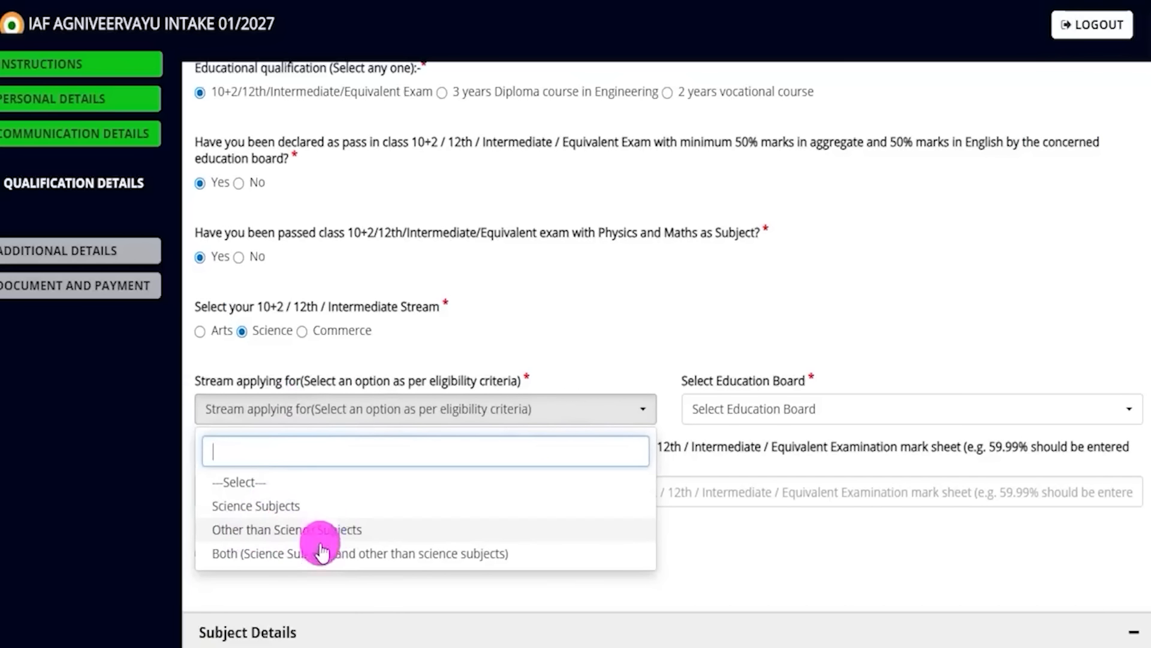
{"action": "left_click", "coordinate": [270, 506]}
{"action": "left_click", "coordinate": [732, 408]}
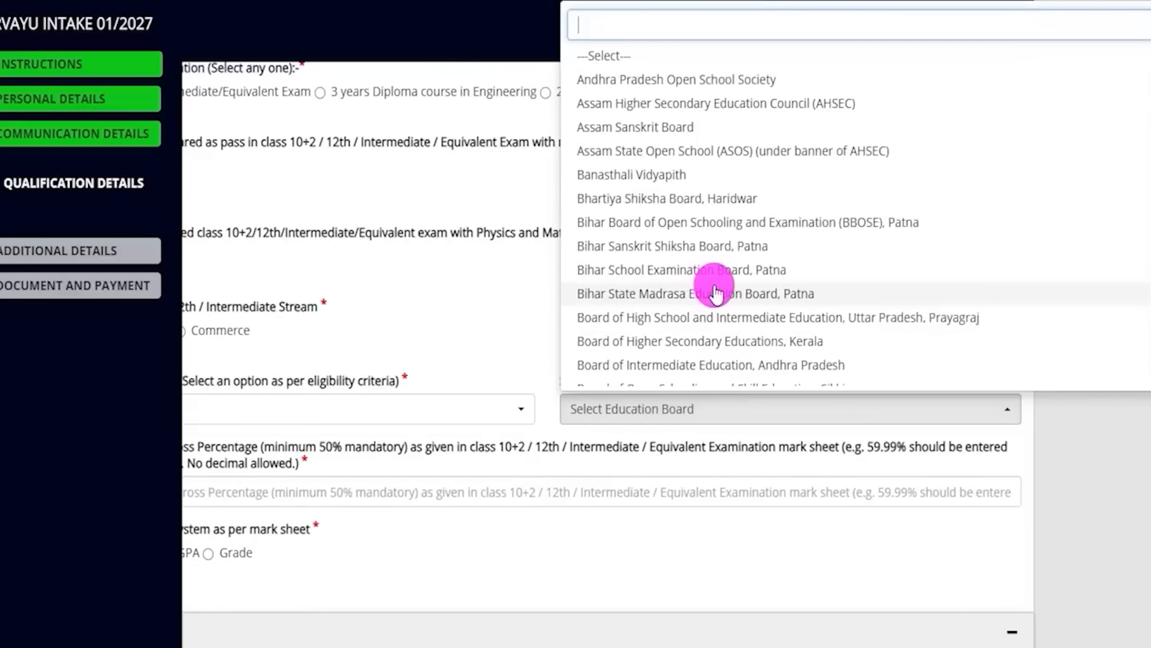
{"action": "scroll", "coordinate": [715, 287], "scroll_direction": "down", "scroll_amount": 2}
{"action": "type", "text": "centra"}
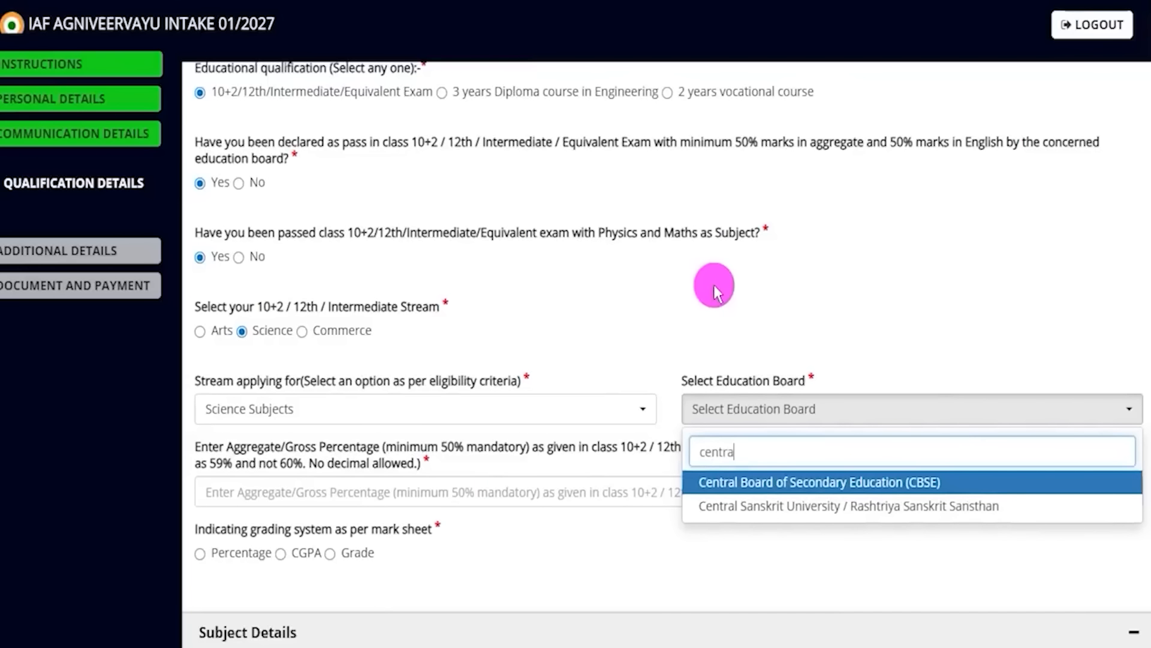
{"action": "left_click", "coordinate": [845, 480]}
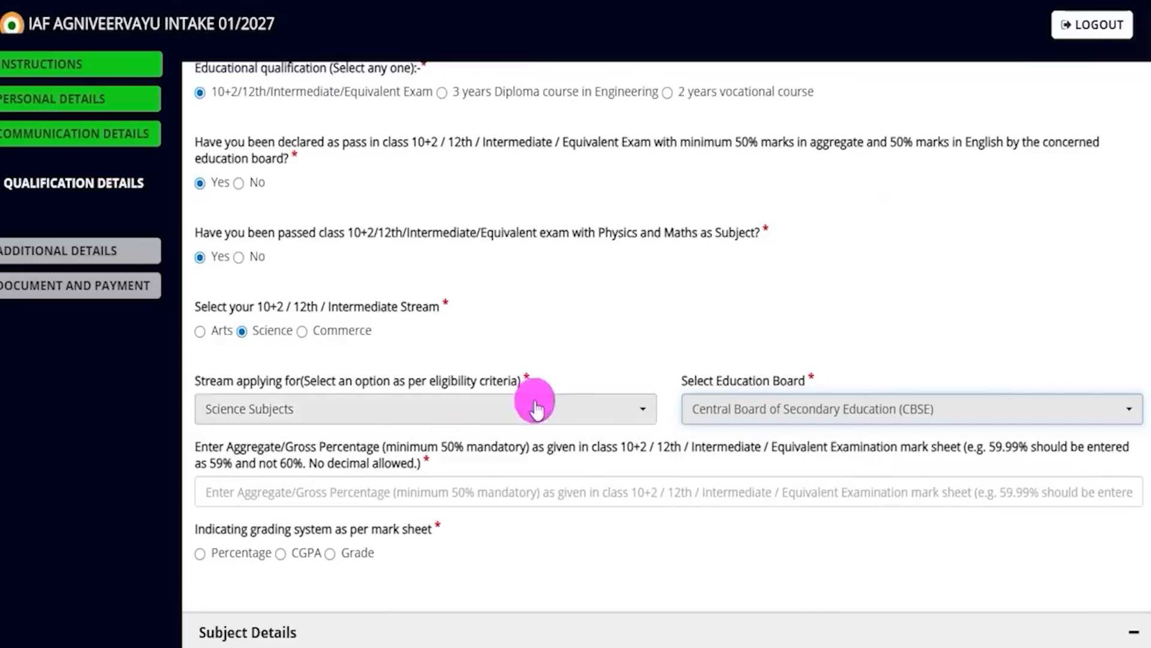
- Enter 80 as the aggregate percentage from the class 12 mark sheet, without decimals
{"action": "left_click", "coordinate": [376, 492]}
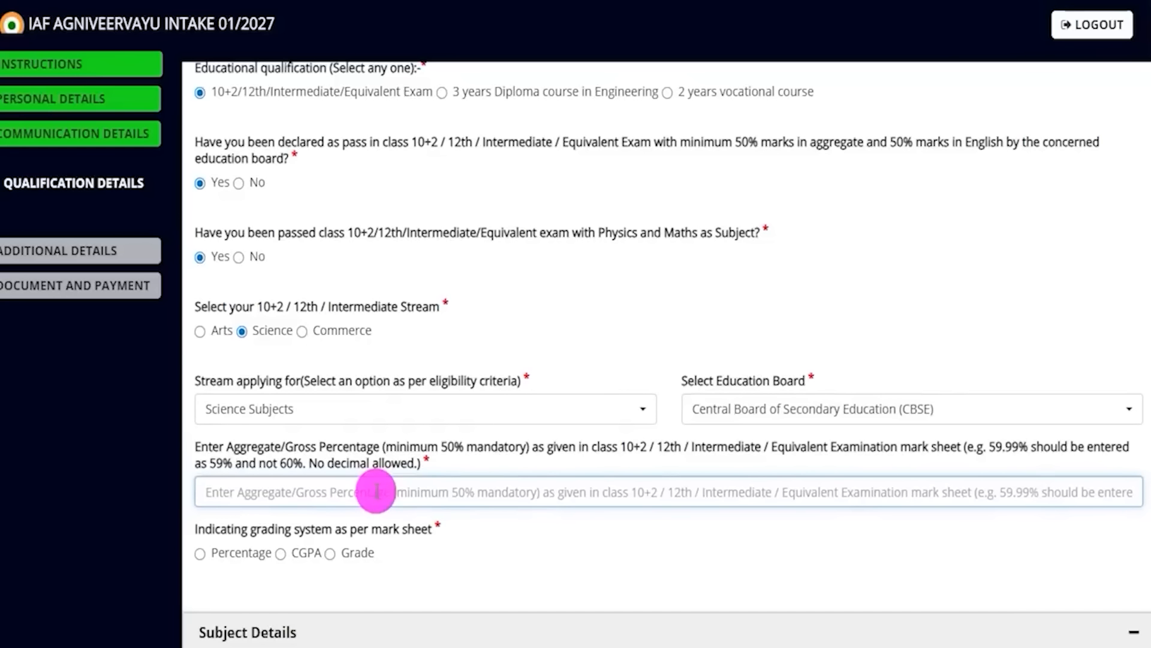
{"action": "type", "text": "80"}
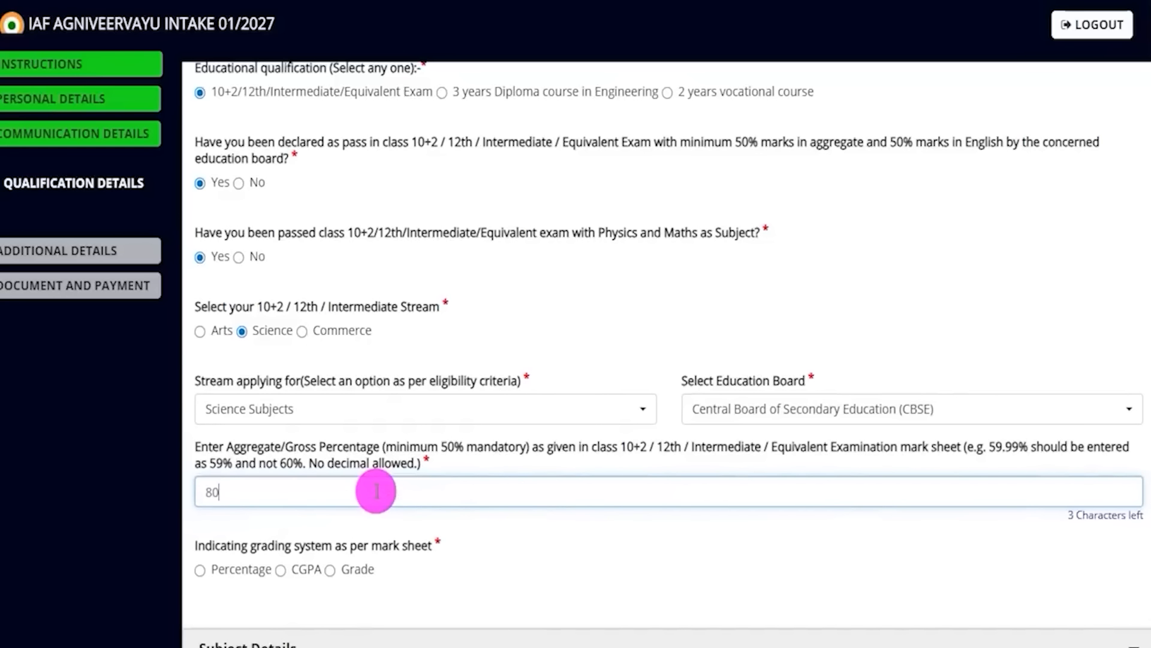
{"action": "left_click", "coordinate": [318, 470]}
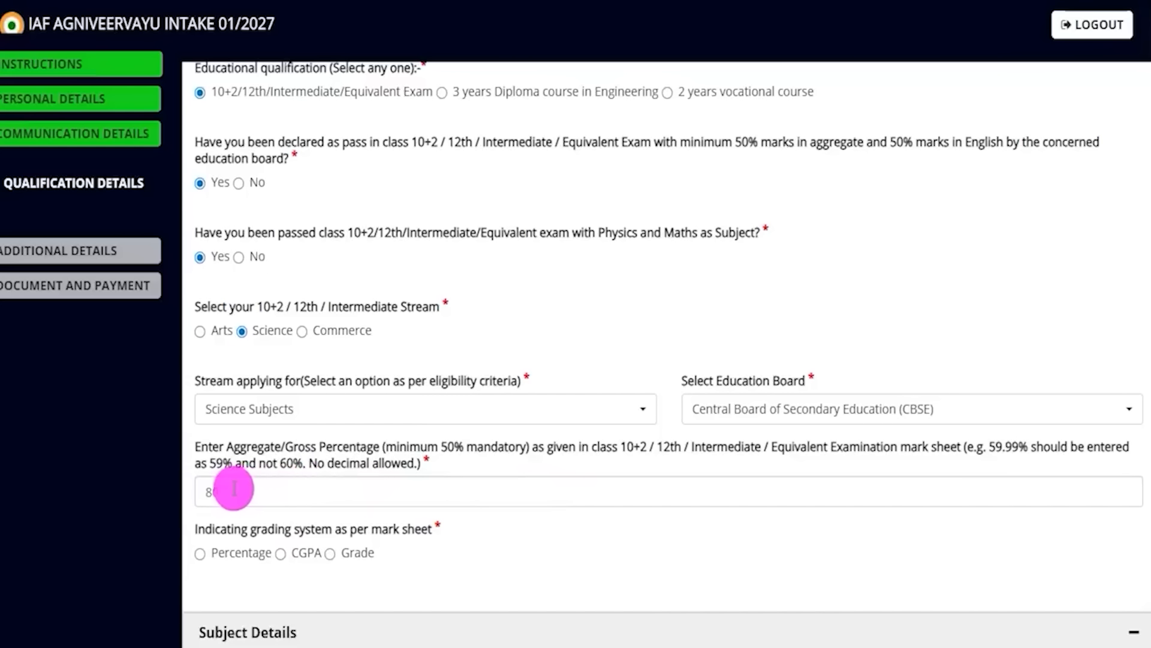
{"action": "left_click", "coordinate": [208, 493]}
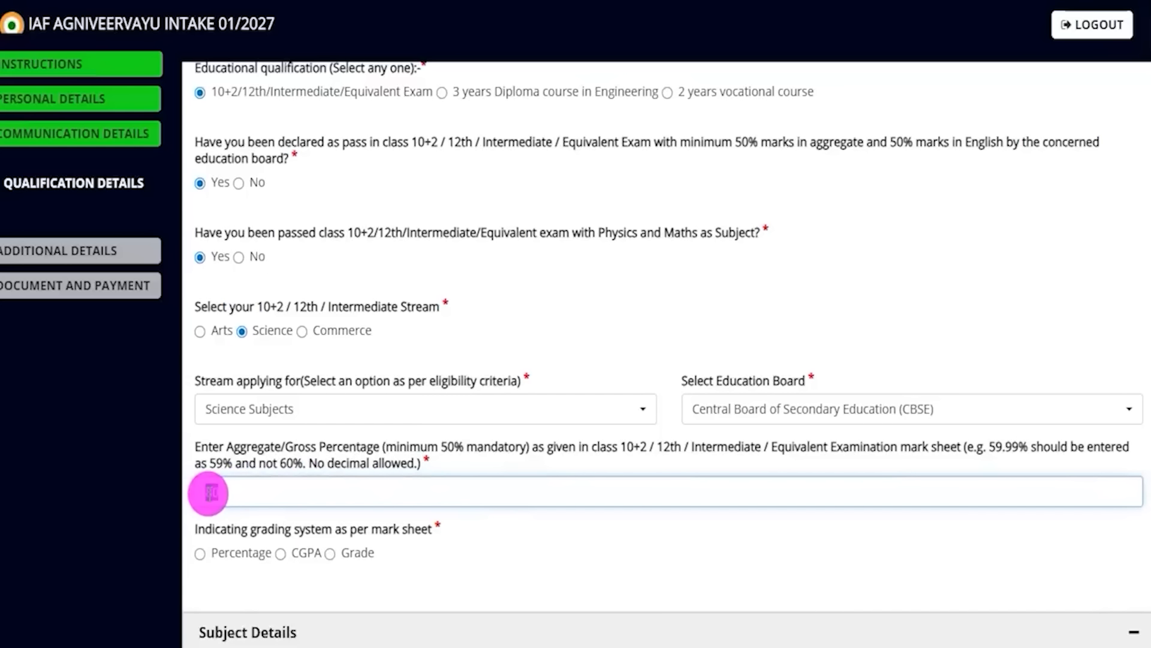
{"action": "left_click_drag", "start_coordinate": [208, 493], "coordinate": [230, 493]}
{"action": "type", "text": "80"}
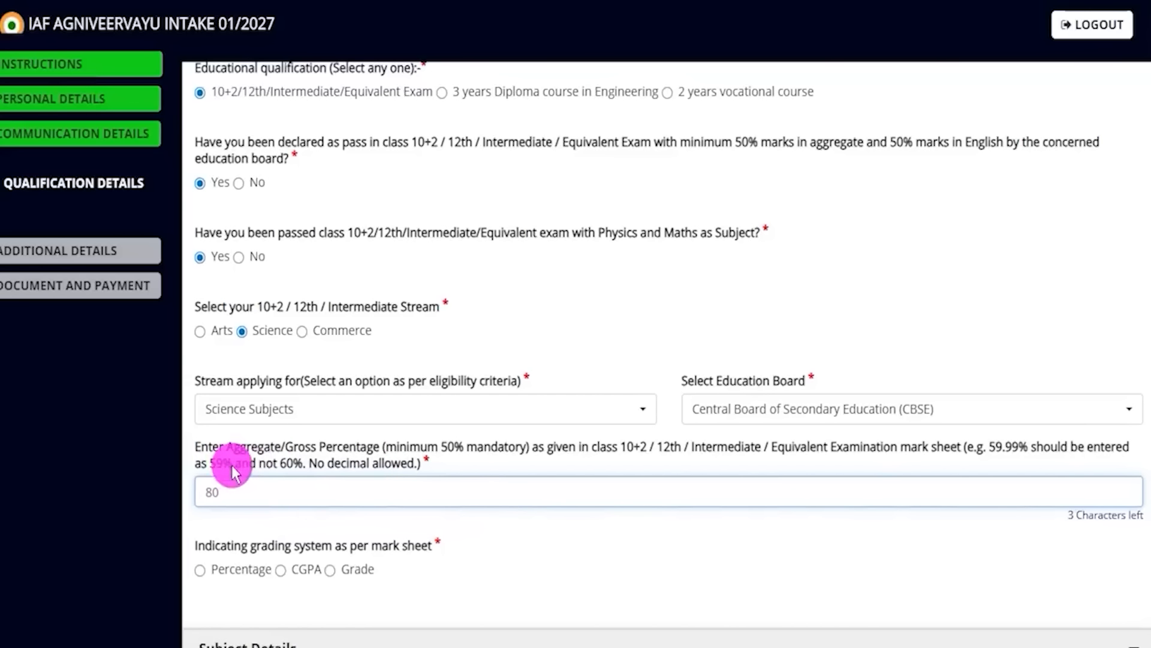
{"action": "double_click", "coordinate": [214, 464]}
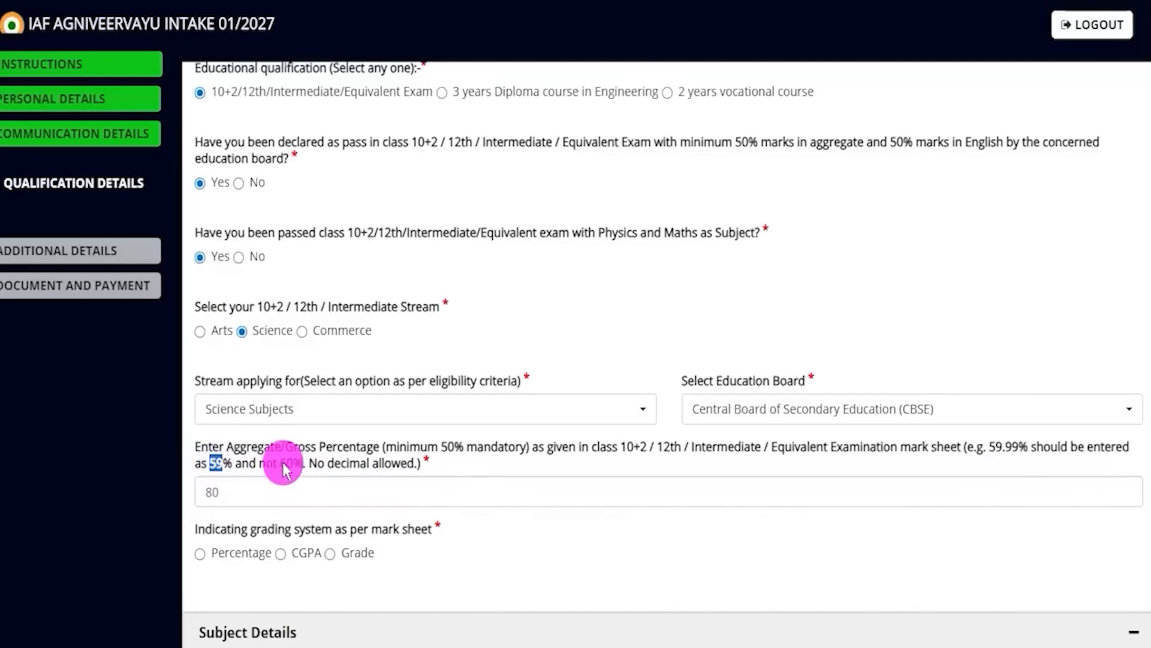
{"action": "left_click", "coordinate": [237, 495]}
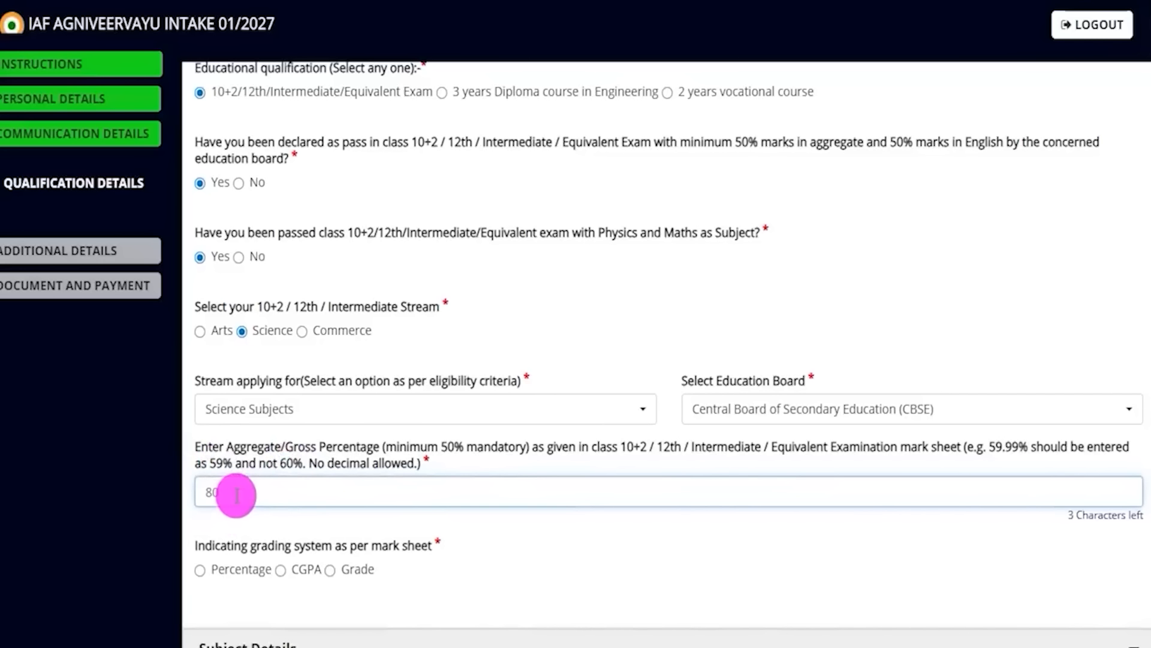
- Set the mark sheet grading system to Percentage after comparing the subject fields for the Grade and CGPA options
{"action": "scroll", "coordinate": [532, 581], "scroll_direction": "down", "scroll_amount": 2}
{"action": "left_click", "coordinate": [228, 386]}
{"action": "scroll", "coordinate": [285, 329], "scroll_direction": "up", "scroll_amount": 1}
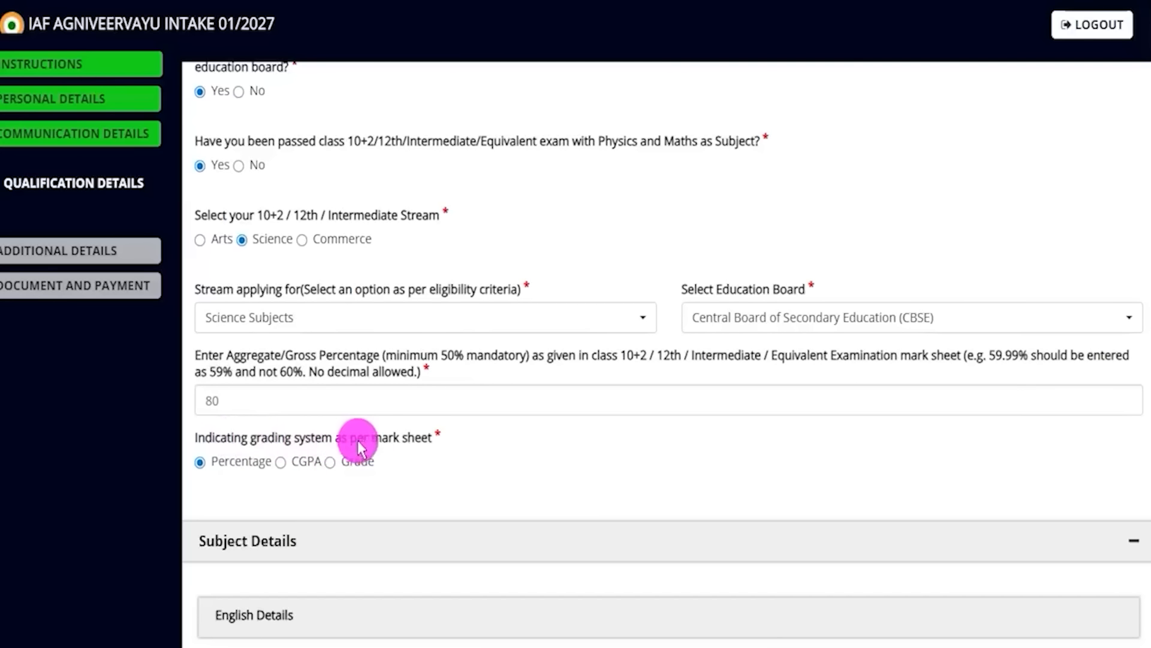
{"action": "scroll", "coordinate": [278, 459], "scroll_direction": "down", "scroll_amount": 3}
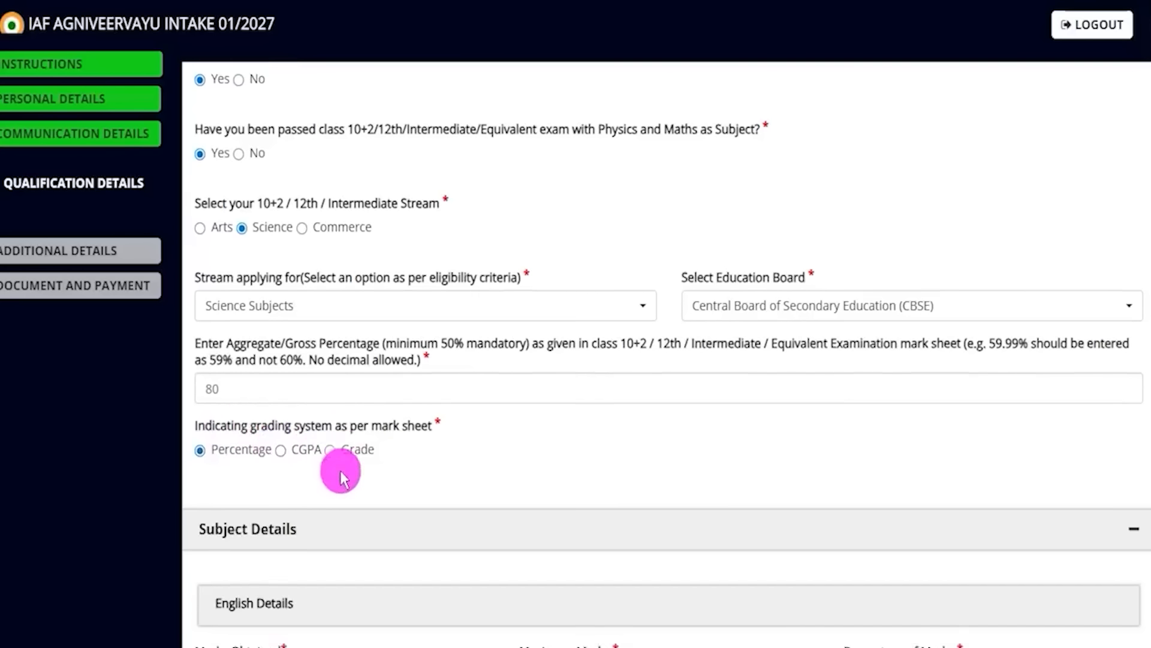
{"action": "left_click", "coordinate": [330, 279]}
{"action": "left_click", "coordinate": [276, 280]}
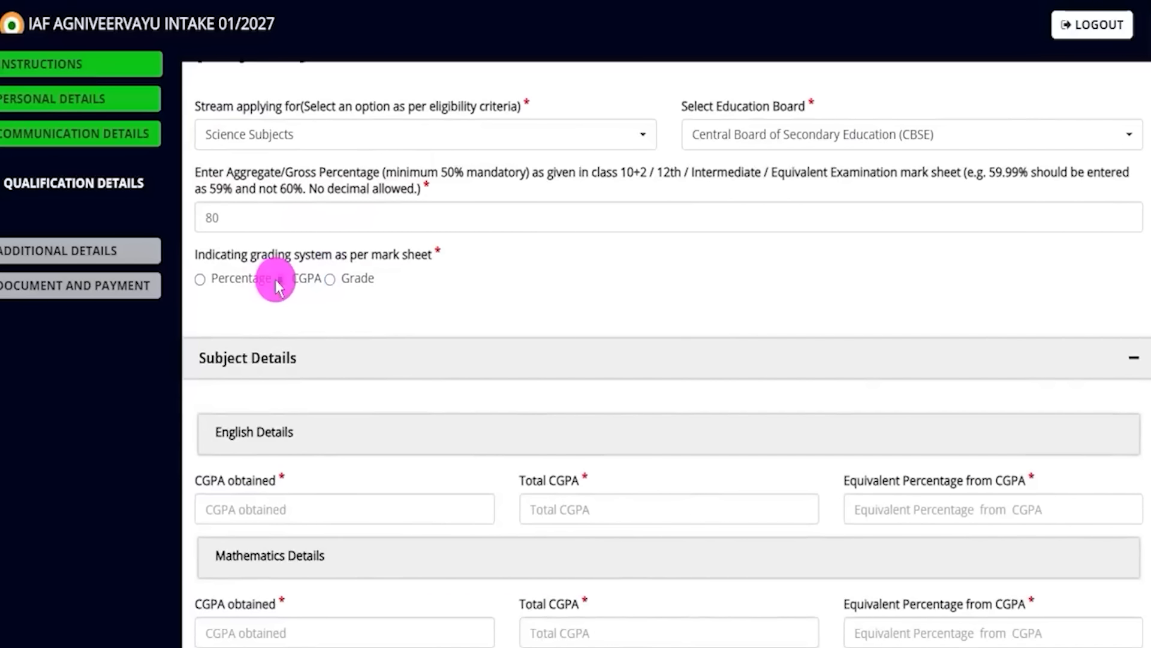
{"action": "left_click", "coordinate": [200, 280]}
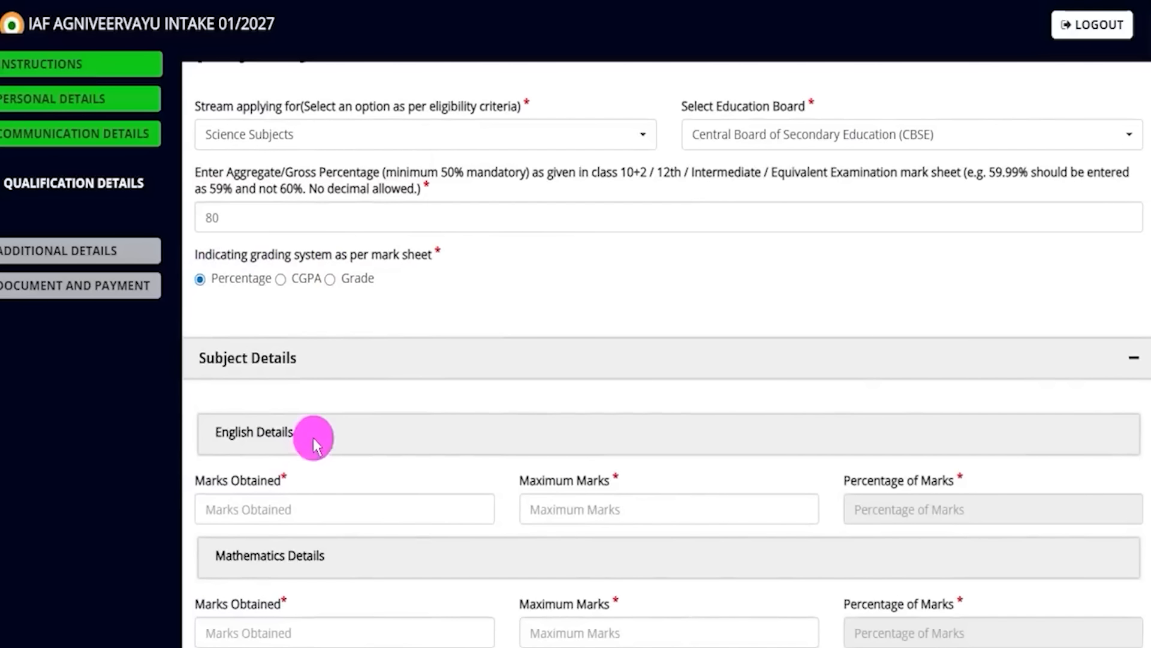
- Enter 80 marks obtained out of a maximum of 100 in the English subject details
{"action": "scroll", "coordinate": [313, 430], "scroll_direction": "down", "scroll_amount": 3}
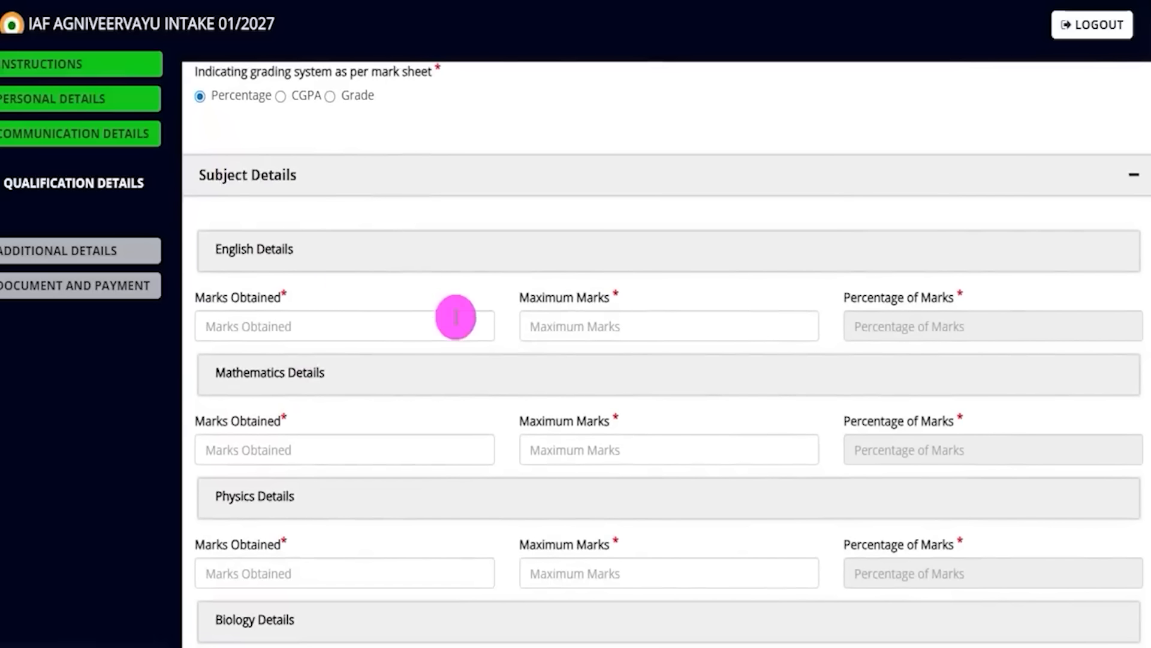
{"action": "scroll", "coordinate": [404, 297], "scroll_direction": "down", "scroll_amount": 2}
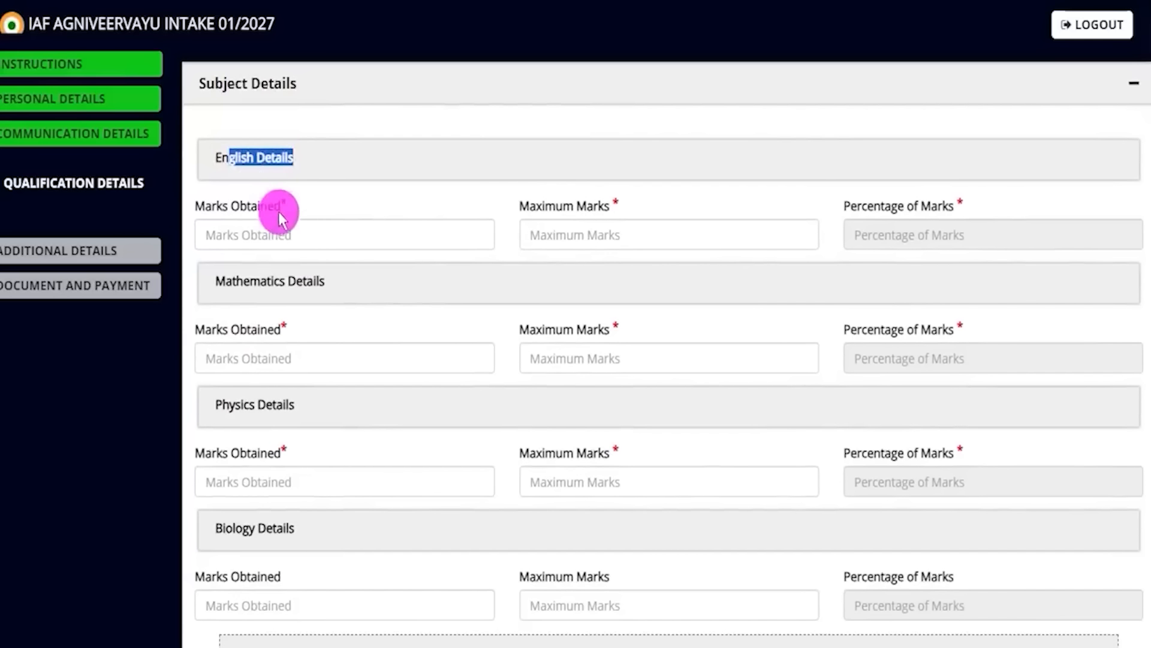
{"action": "left_click", "coordinate": [265, 234]}
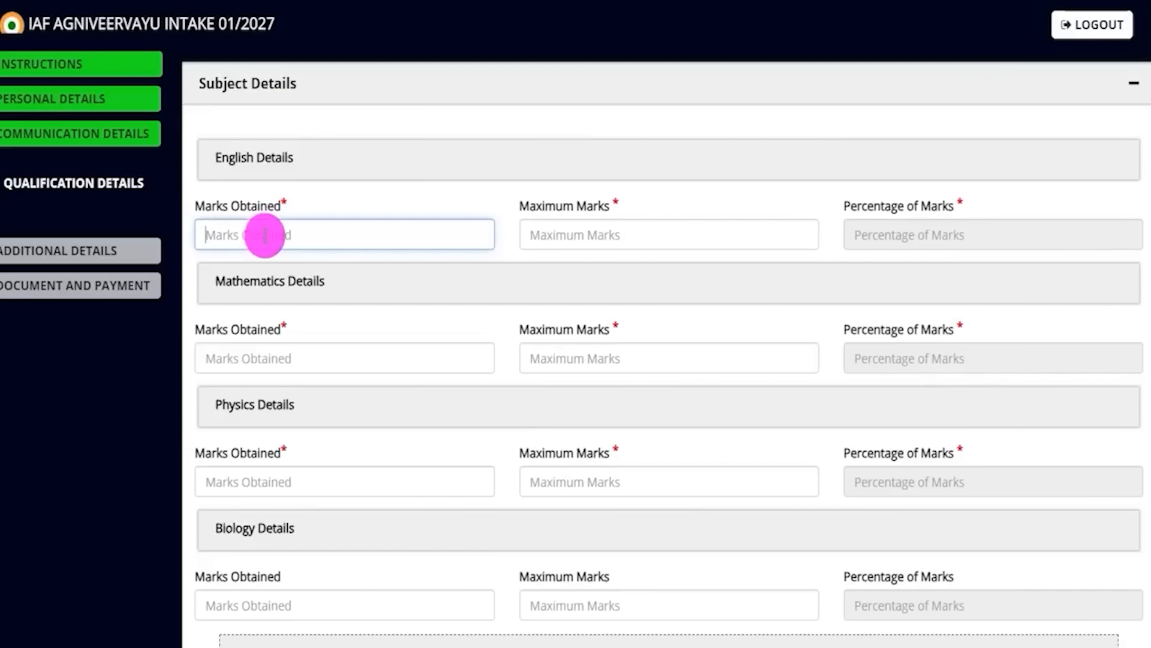
{"action": "type", "text": "80"}
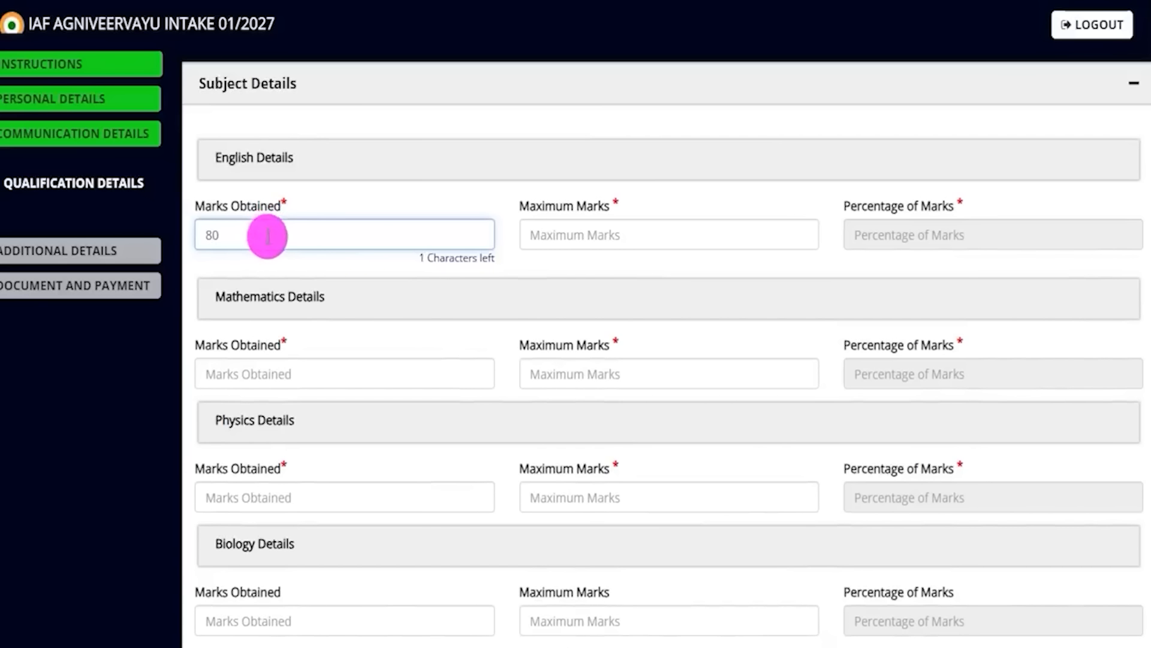
{"action": "left_click", "coordinate": [600, 236]}
{"action": "type", "text": "10"}
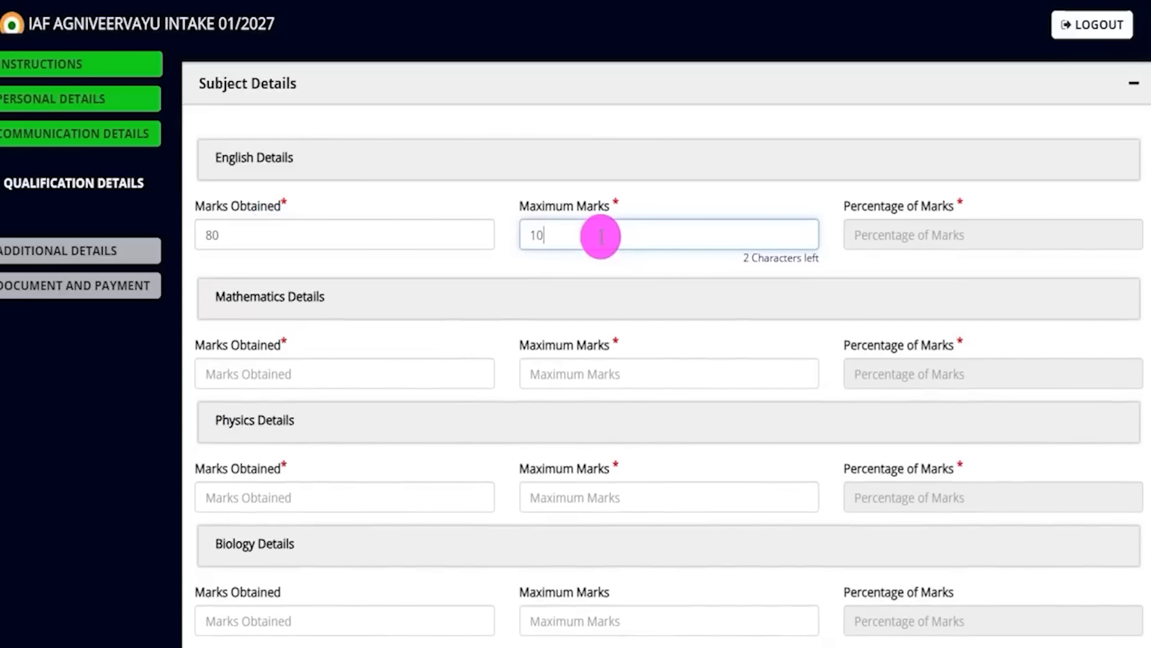
{"action": "type", "text": "0"}
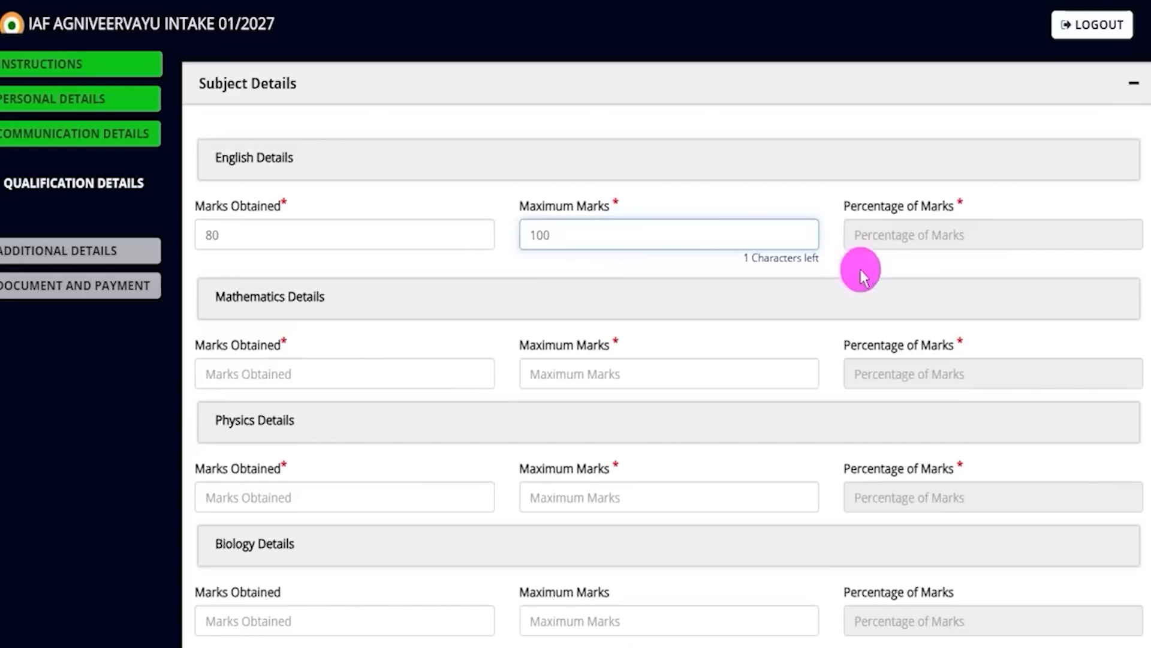
{"action": "left_click", "coordinate": [833, 276]}
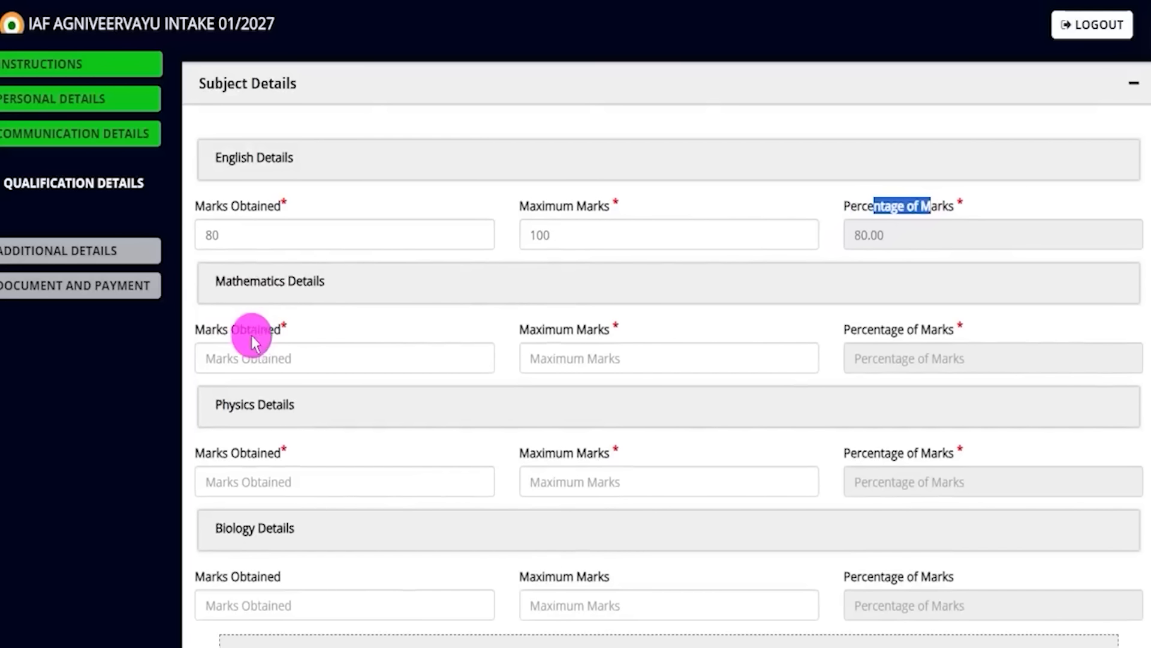
- Enter 80 marks obtained out of a maximum of 100 in the Mathematics subject details
{"action": "left_click_drag", "start_coordinate": [232, 280], "coordinate": [282, 276]}
{"action": "left_click", "coordinate": [247, 358]}
{"action": "left_click", "coordinate": [247, 358]}
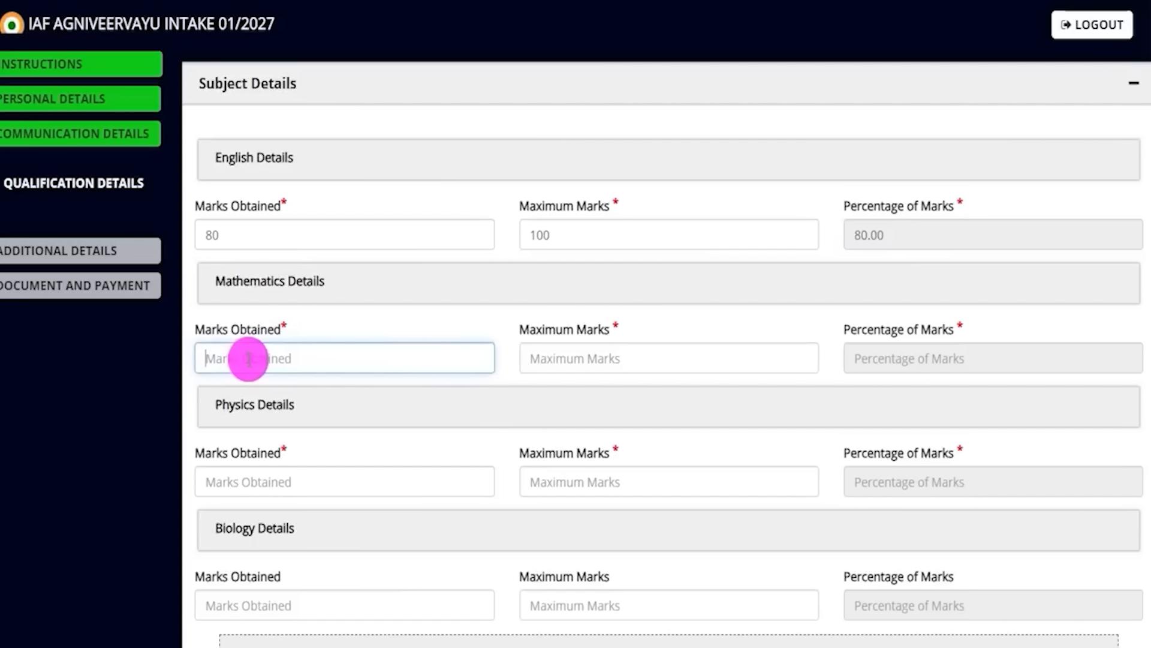
{"action": "type", "text": "8"}
{"action": "type", "text": "100"}
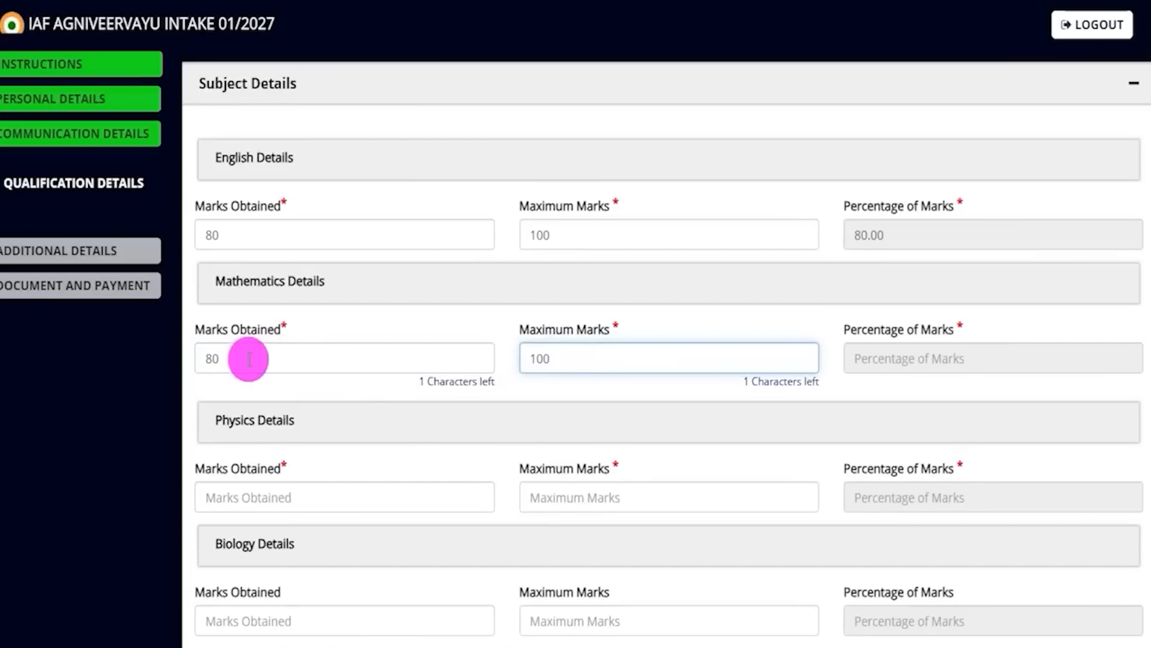
{"action": "left_click", "coordinate": [837, 376]}
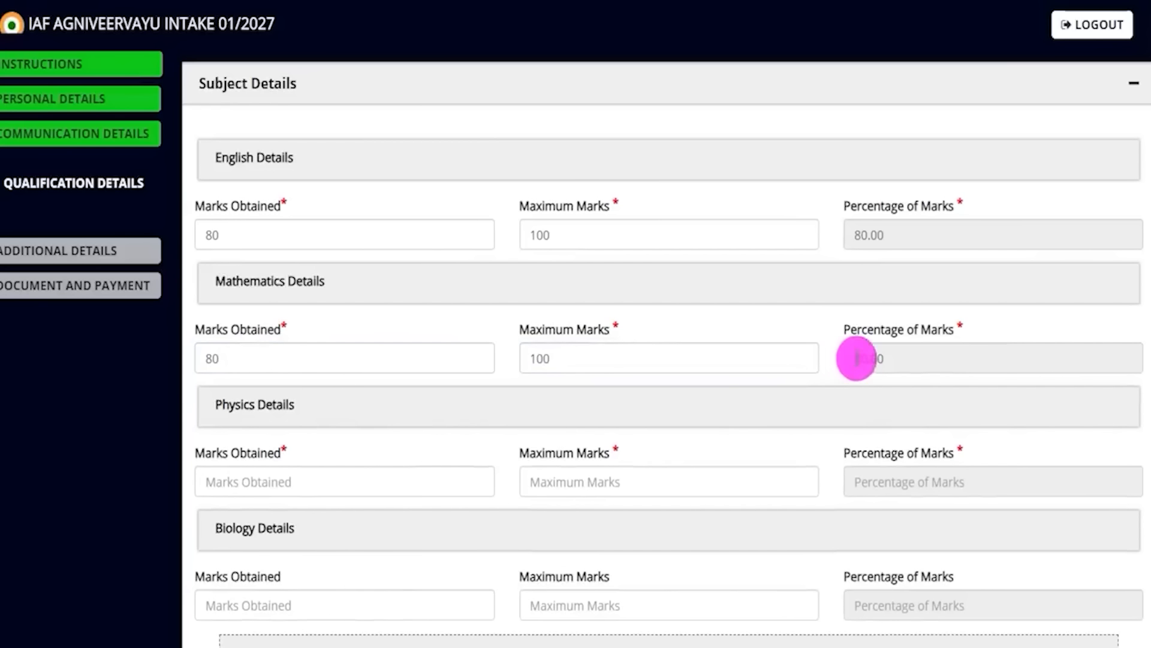
- Enter 80 marks obtained out of a maximum of 100 in the Physics subject details
{"action": "scroll", "coordinate": [514, 406], "scroll_direction": "down", "scroll_amount": 3}
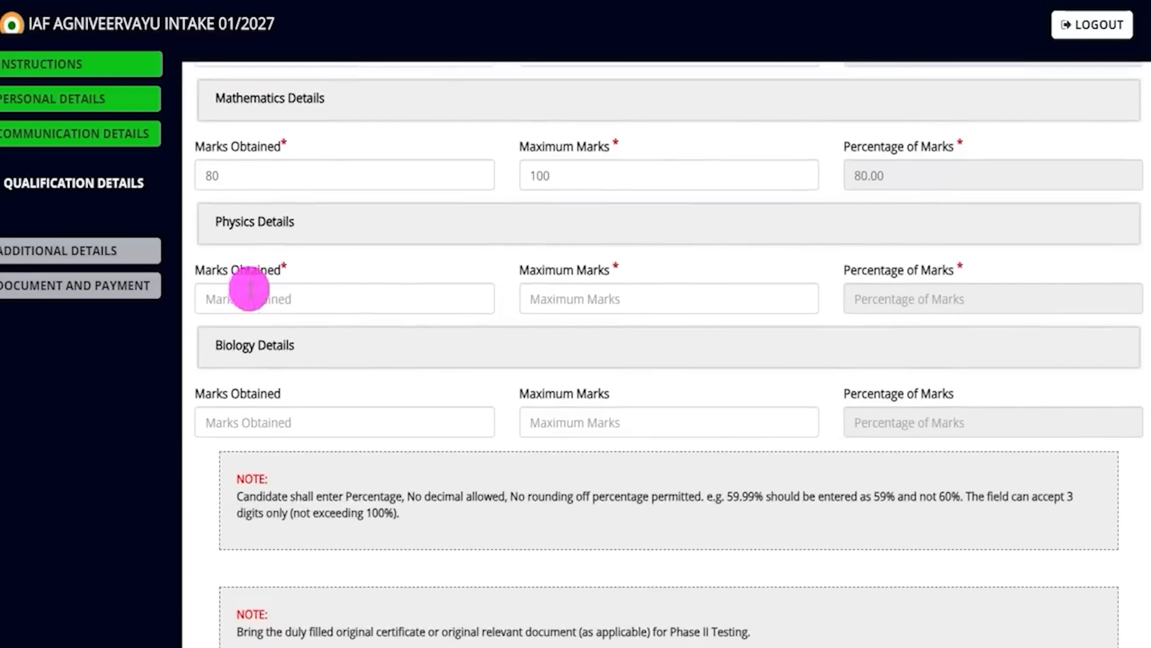
{"action": "left_click", "coordinate": [263, 297]}
{"action": "type", "text": "80"}
{"action": "key", "text": "Tab"}
{"action": "type", "text": "1"}
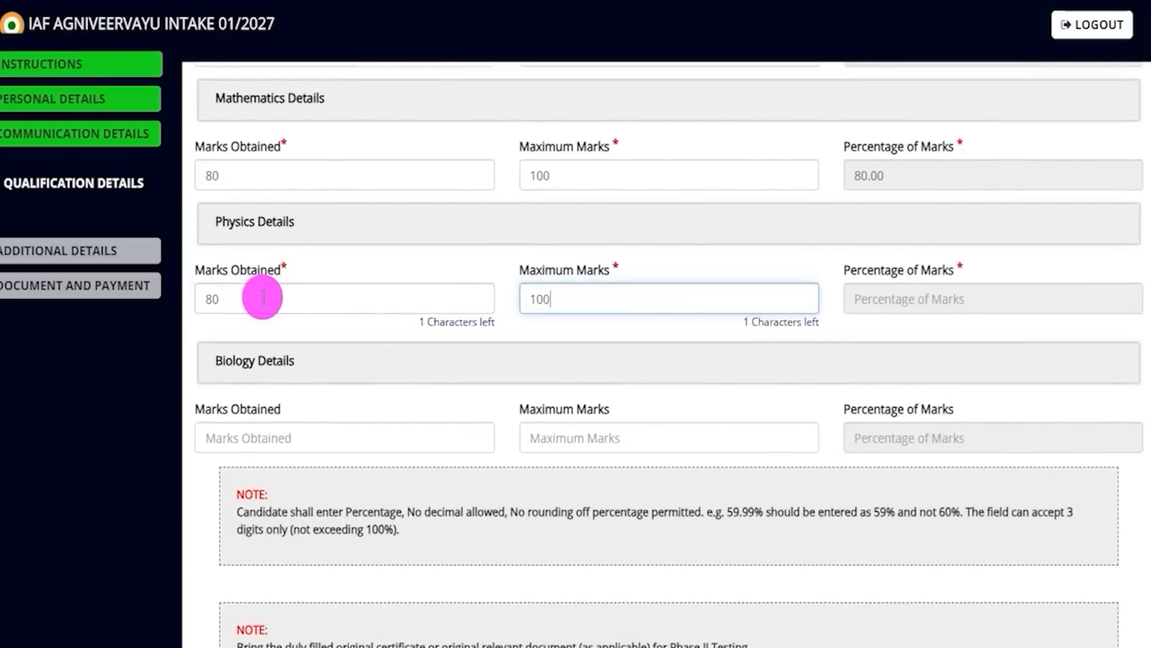
{"action": "left_click", "coordinate": [334, 324]}
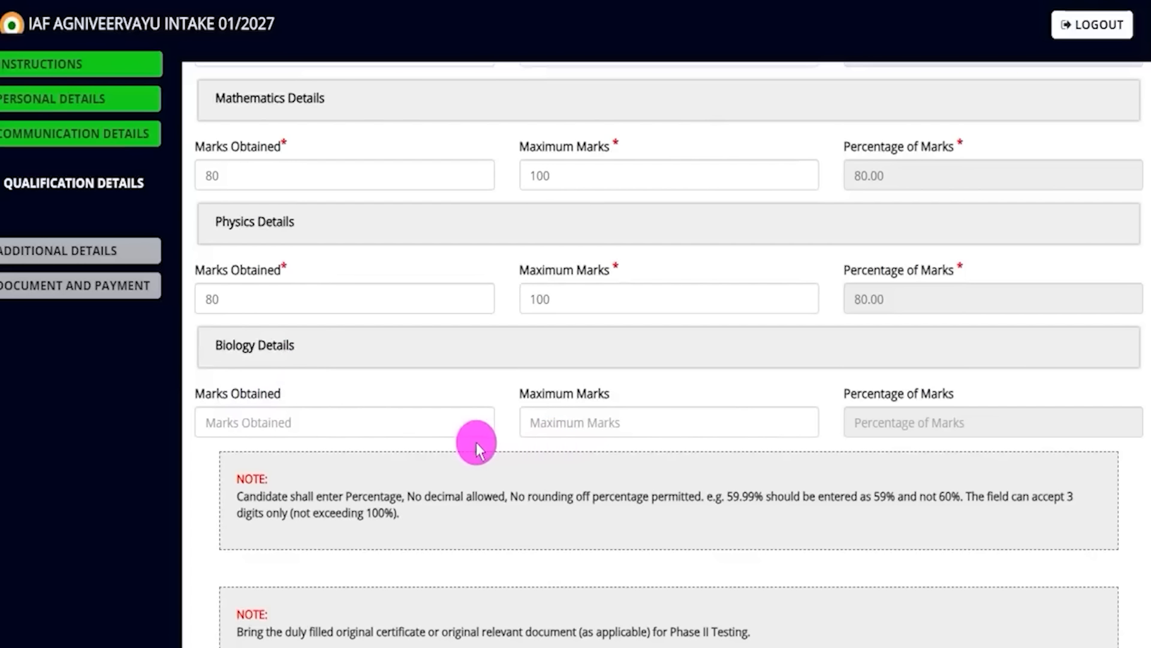
- Answer No to having an additional or improvement mark sheet for any subject
{"action": "scroll", "coordinate": [476, 441], "scroll_direction": "down", "scroll_amount": 5}
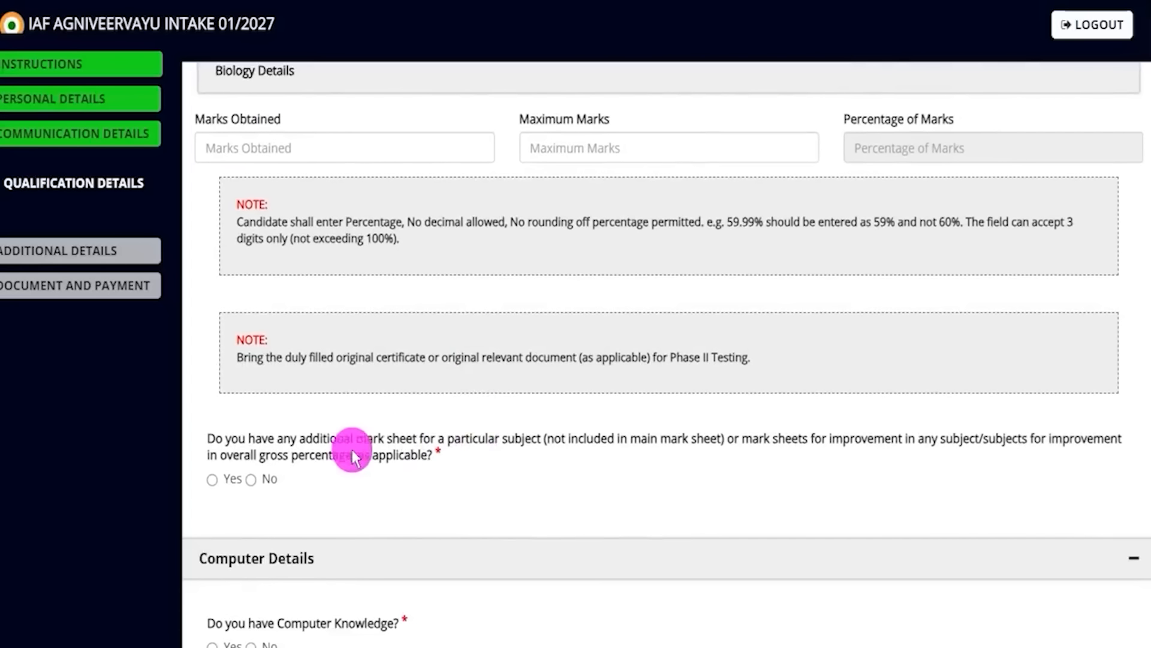
{"action": "left_click_drag", "start_coordinate": [306, 438], "coordinate": [468, 443]}
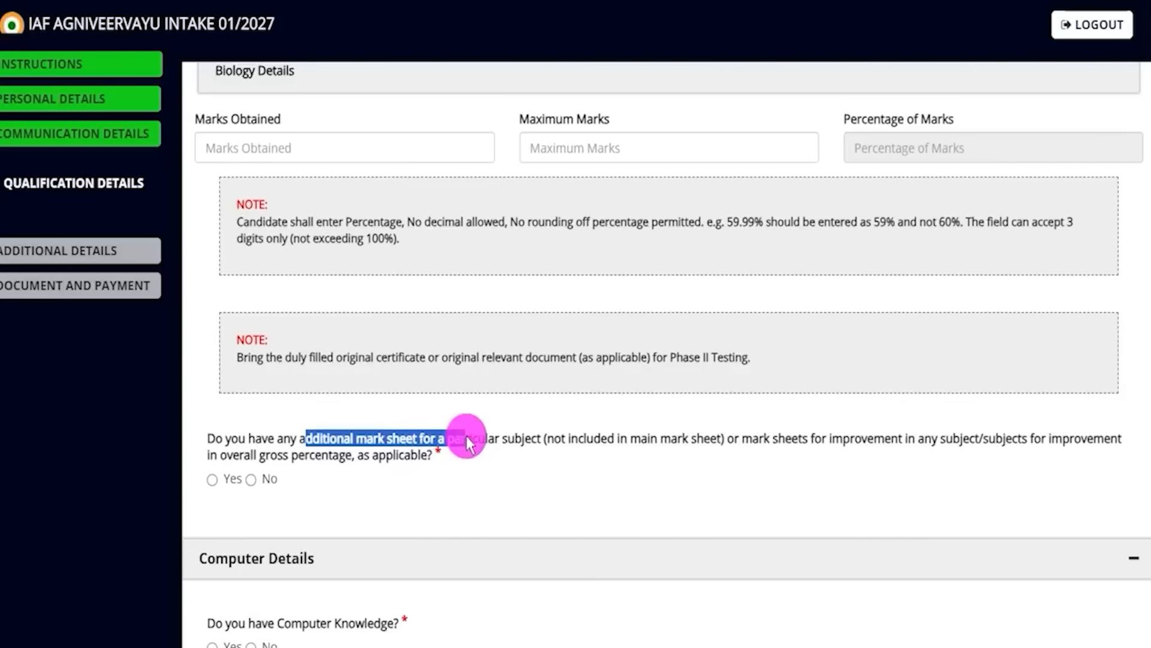
{"action": "left_click", "coordinate": [212, 480]}
{"action": "scroll", "coordinate": [621, 492], "scroll_direction": "down", "scroll_amount": 3}
{"action": "left_click", "coordinate": [250, 296]}
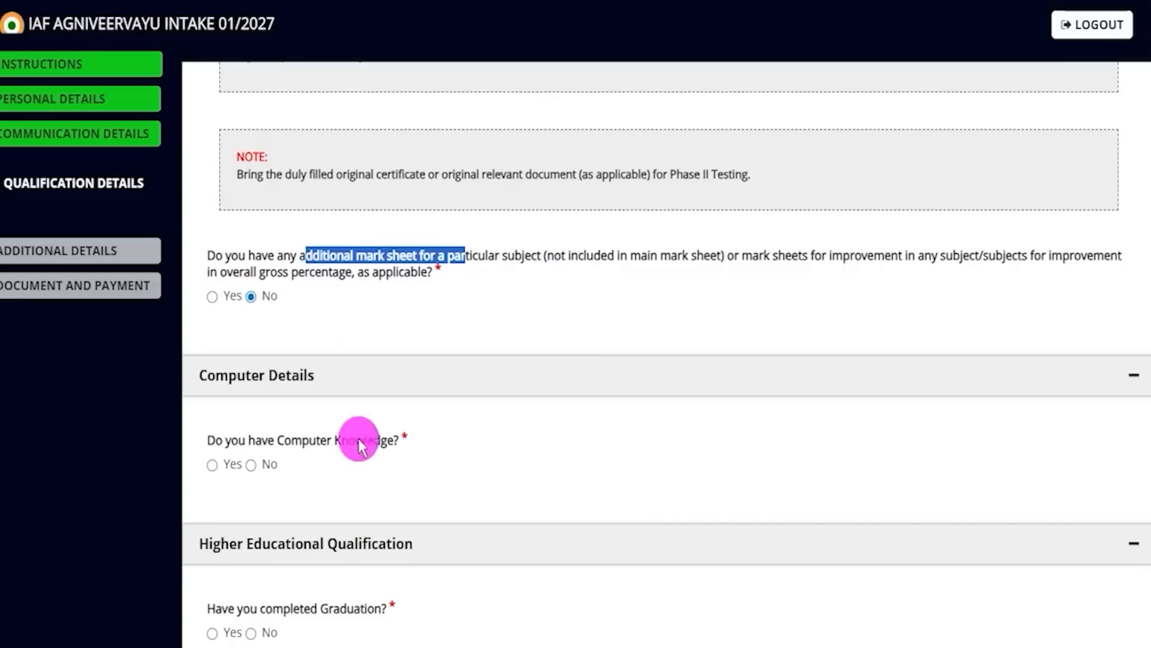
- Answer Yes to having computer knowledge and set the computer knowledge type to Basic
{"action": "scroll", "coordinate": [359, 444], "scroll_direction": "down", "scroll_amount": 3}
{"action": "left_click_drag", "start_coordinate": [231, 257], "coordinate": [364, 257]}
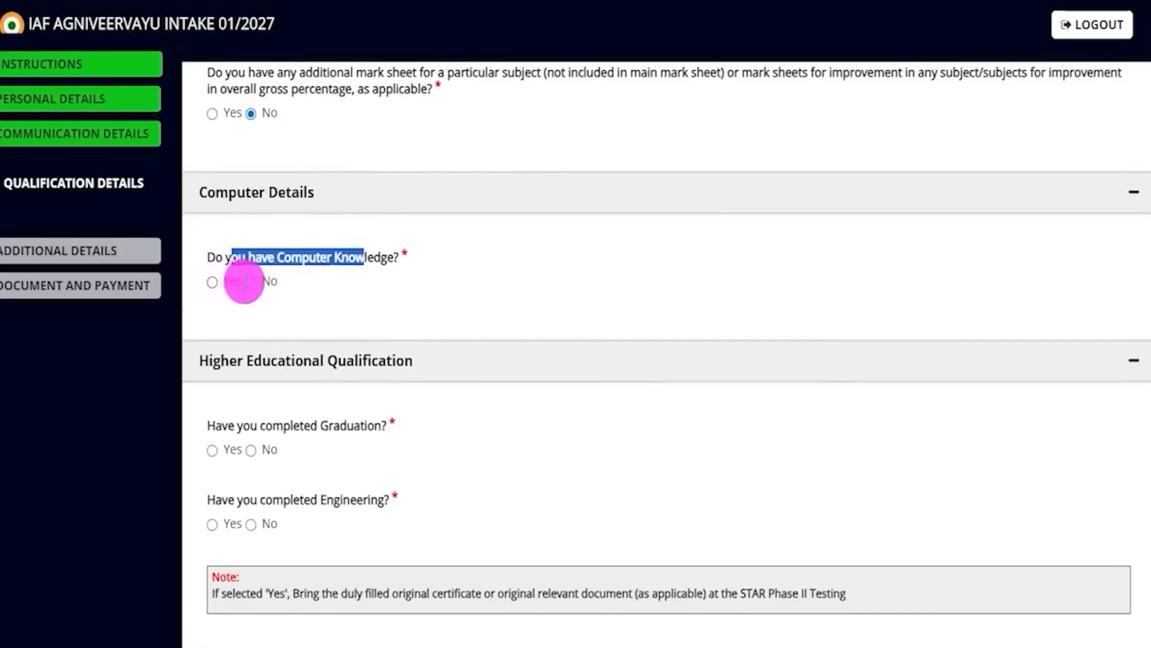
{"action": "left_click", "coordinate": [213, 283]}
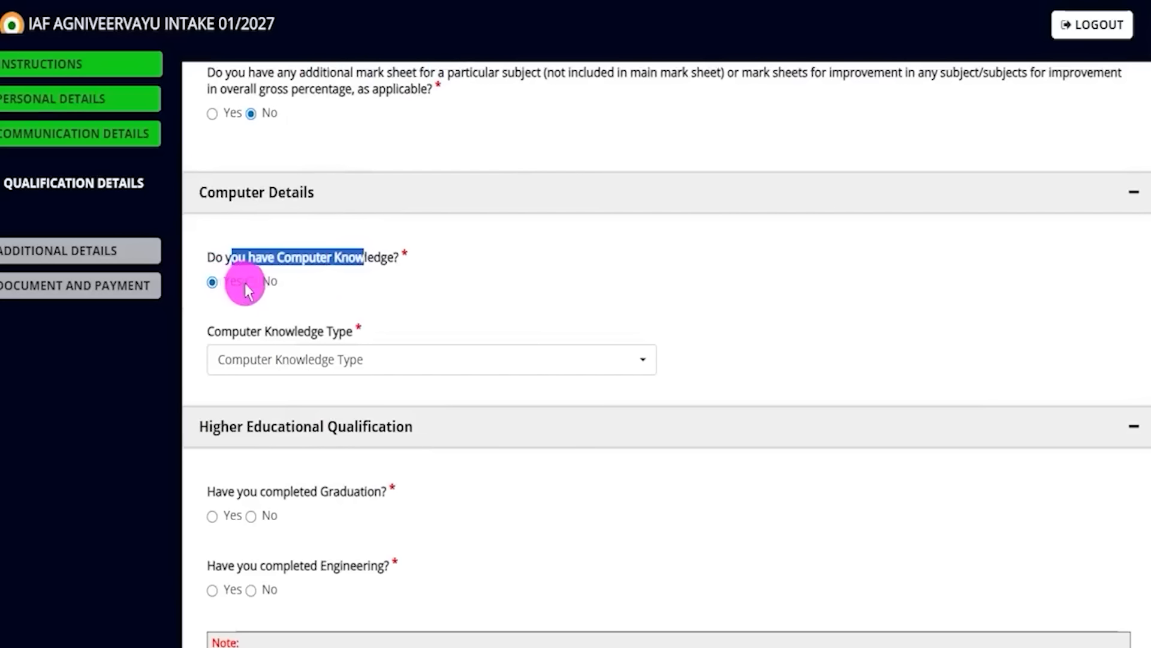
{"action": "left_click", "coordinate": [288, 367]}
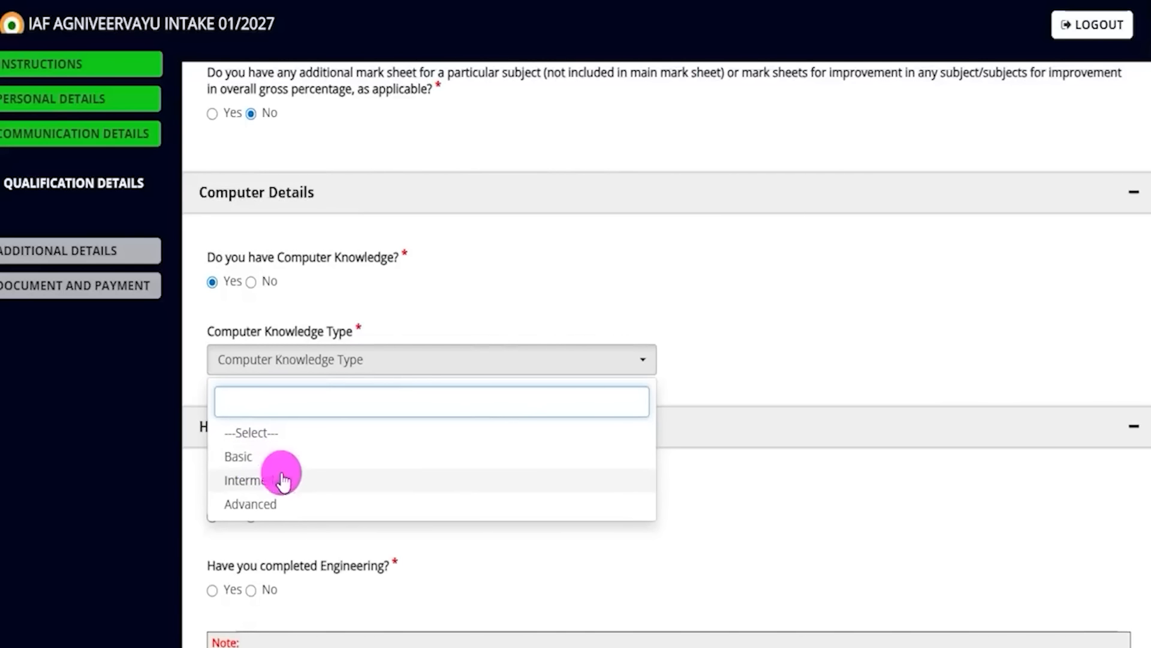
{"action": "left_click", "coordinate": [251, 283]}
{"action": "left_click", "coordinate": [213, 282]}
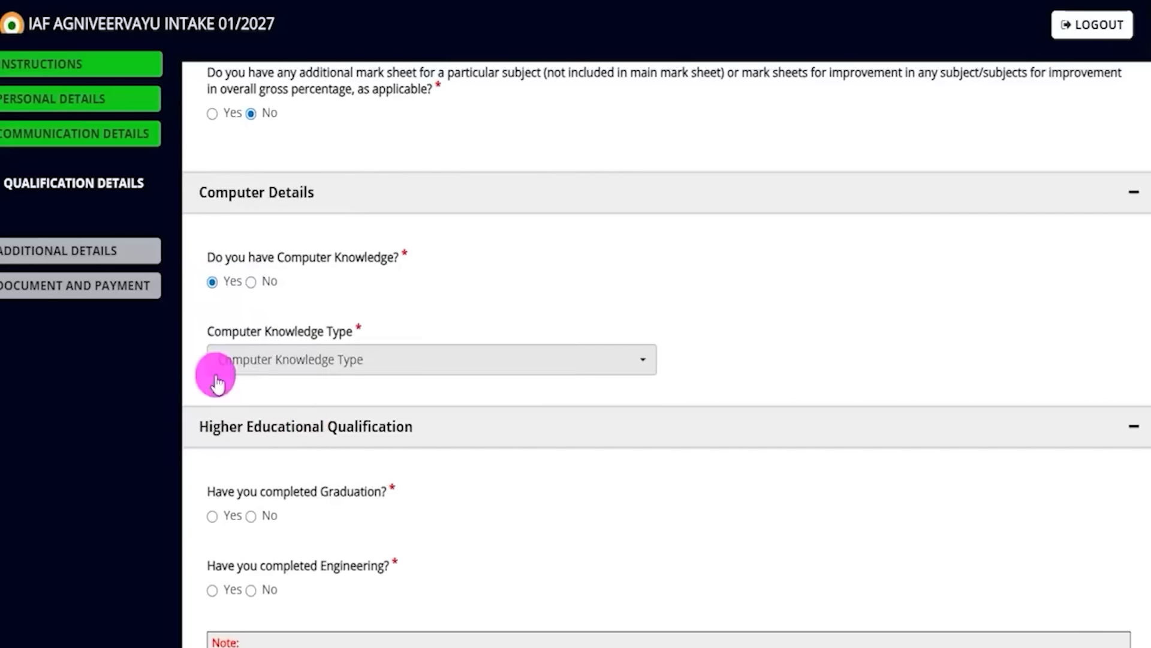
{"action": "left_click", "coordinate": [290, 369]}
{"action": "left_click", "coordinate": [267, 455]}
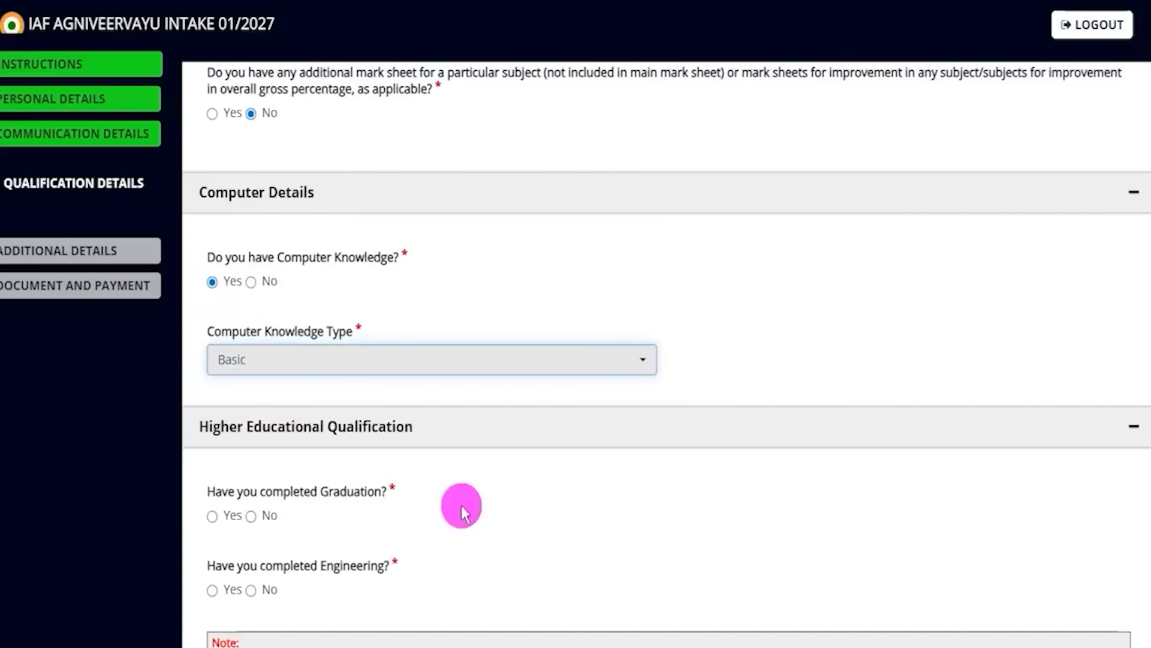
- Answer No to having completed Graduation, after trying Yes with the graduation stream Arts
{"action": "scroll", "coordinate": [462, 507], "scroll_direction": "down", "scroll_amount": 3}
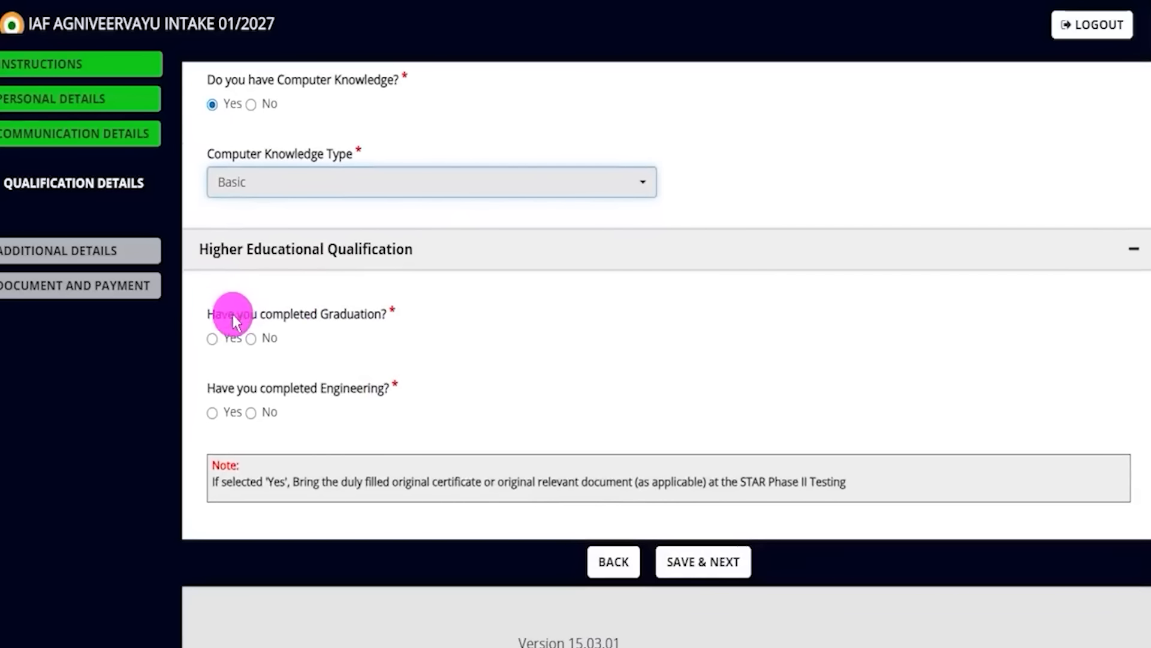
{"action": "left_click_drag", "start_coordinate": [227, 319], "coordinate": [353, 317]}
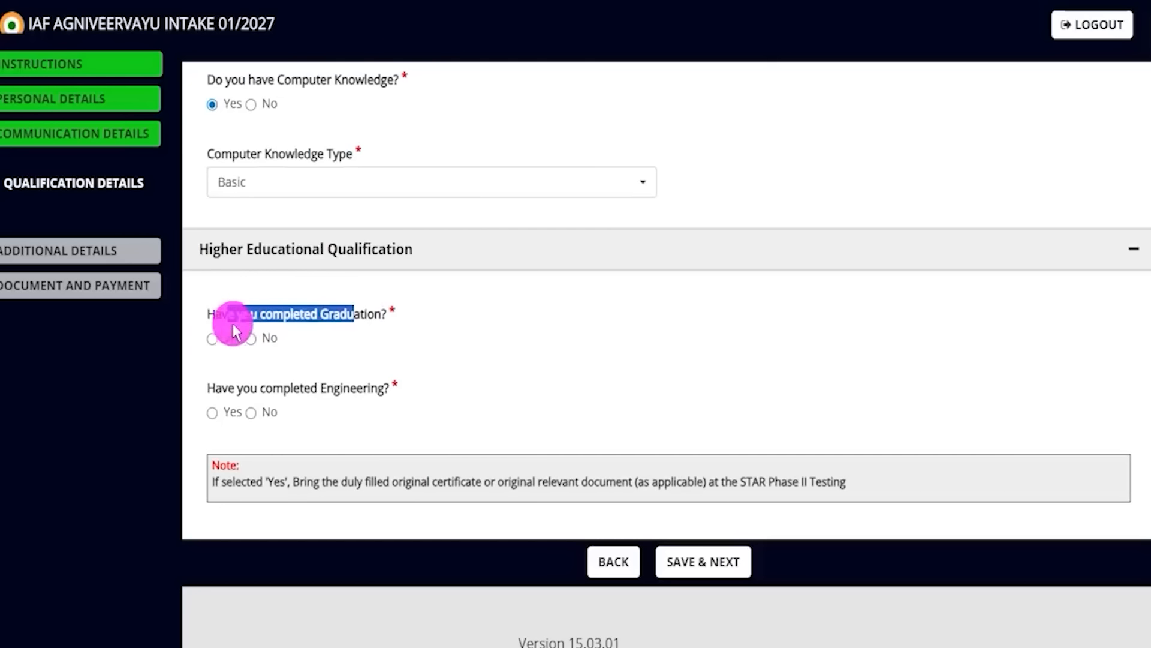
{"action": "left_click", "coordinate": [213, 338]}
{"action": "left_click", "coordinate": [252, 418]}
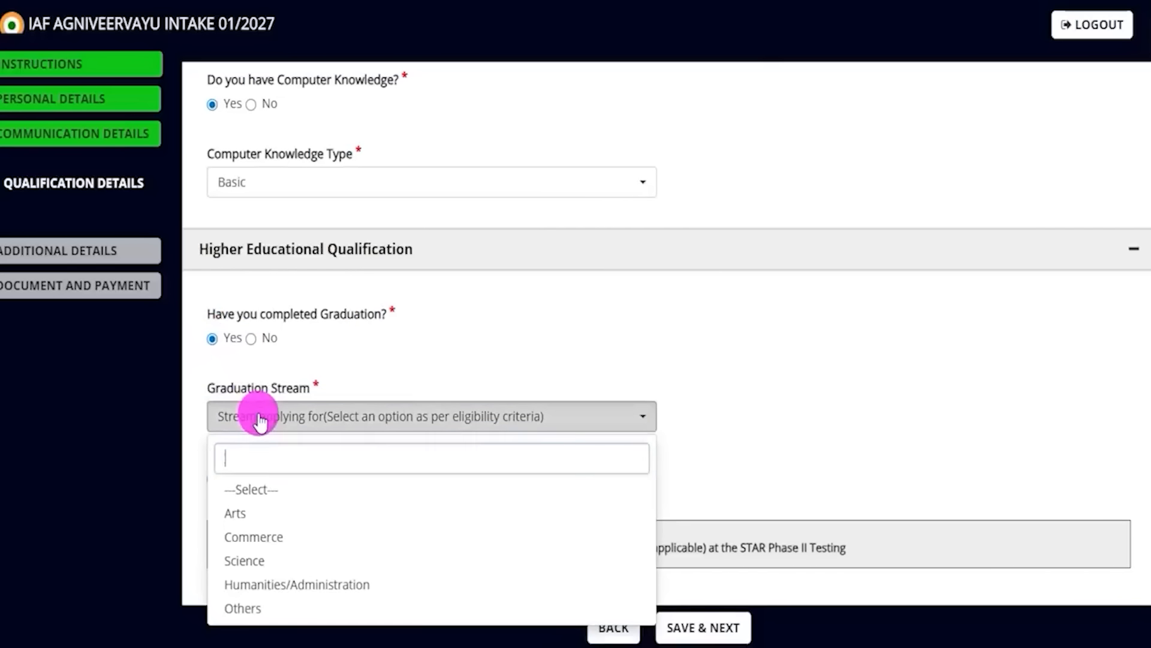
{"action": "left_click", "coordinate": [252, 516]}
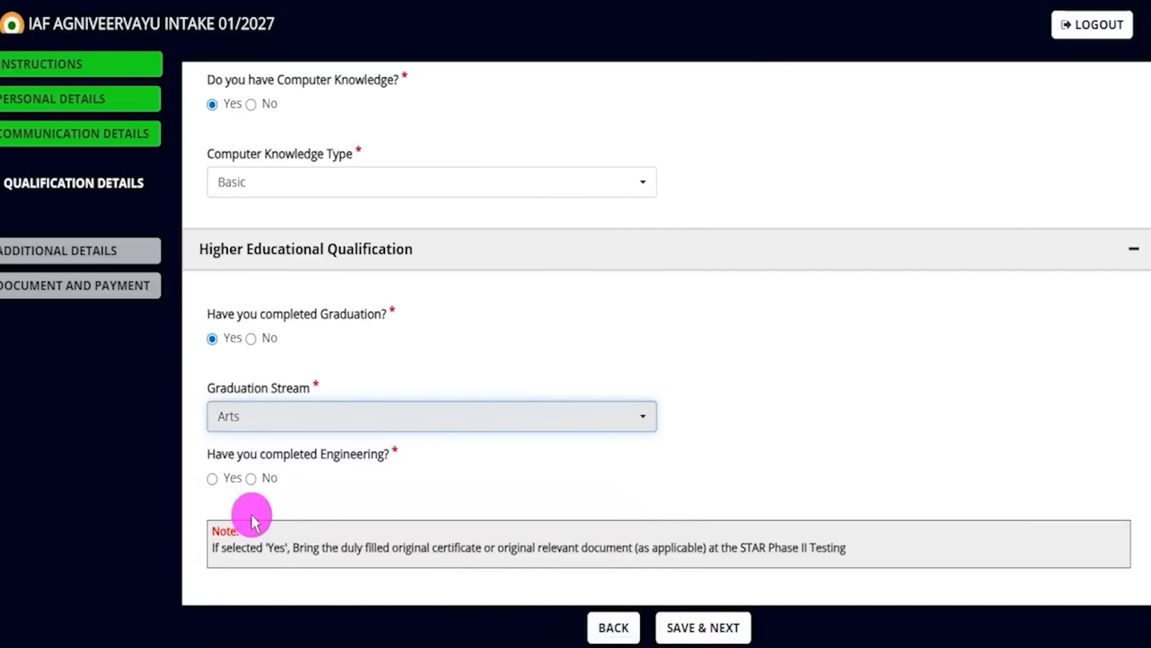
{"action": "left_click", "coordinate": [251, 338]}
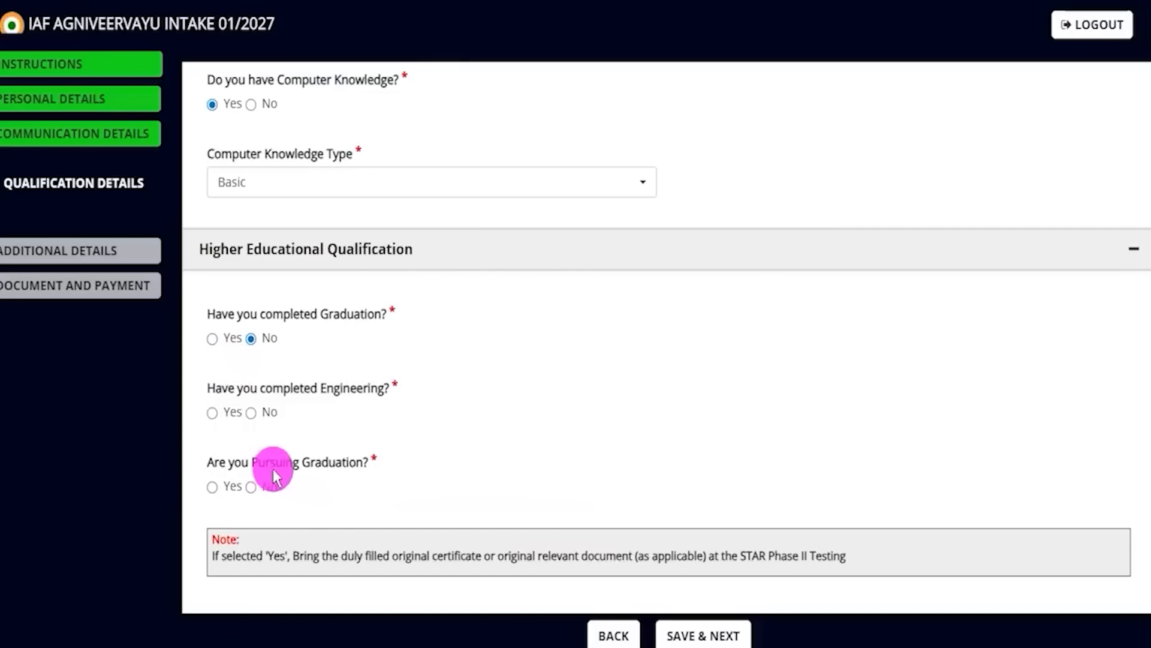
- Answer No to having completed Engineering, after trying Yes and checking the available engineering streams
{"action": "left_click_drag", "start_coordinate": [221, 390], "coordinate": [368, 390]}
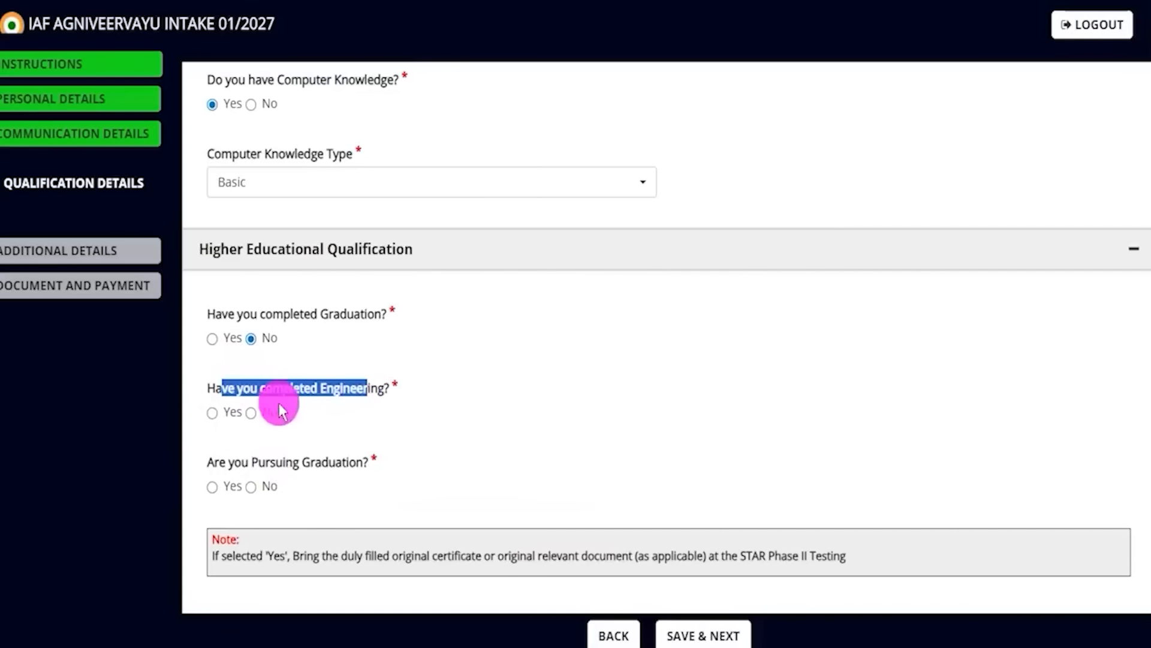
{"action": "left_click", "coordinate": [213, 413]}
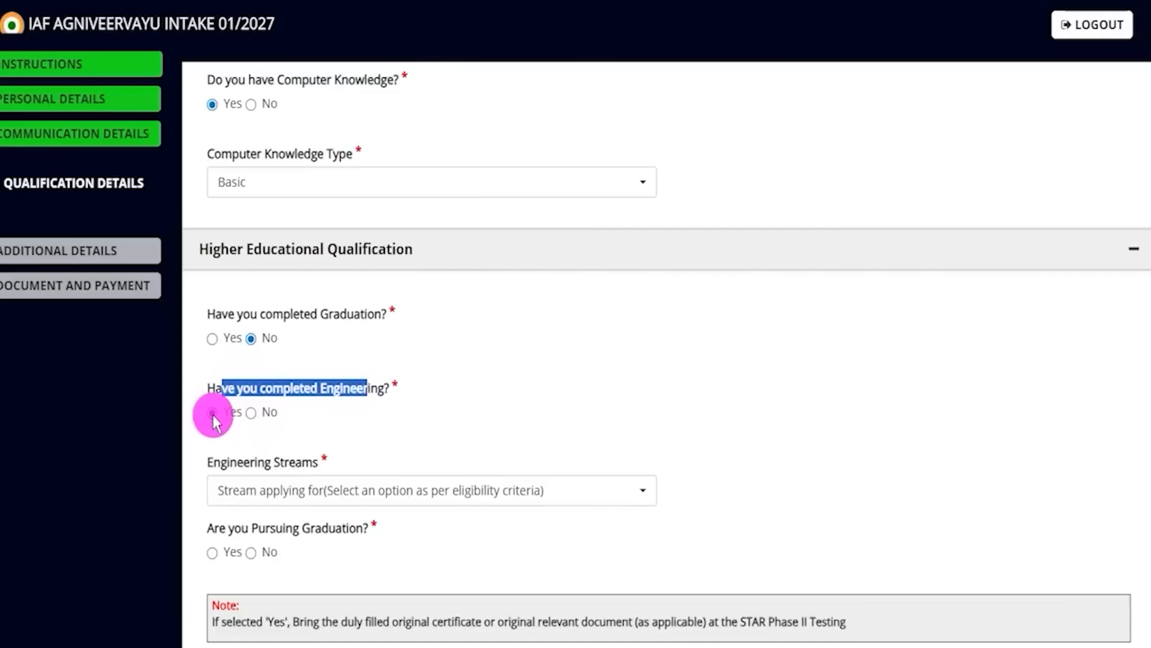
{"action": "left_click", "coordinate": [247, 502]}
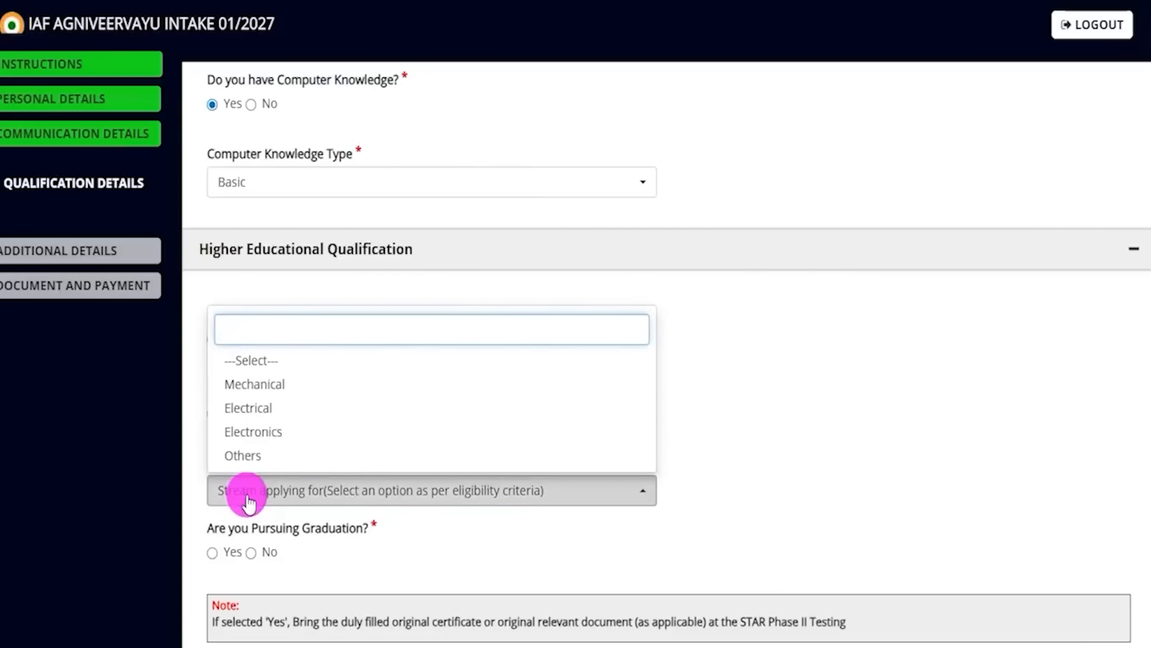
{"action": "left_click", "coordinate": [247, 503]}
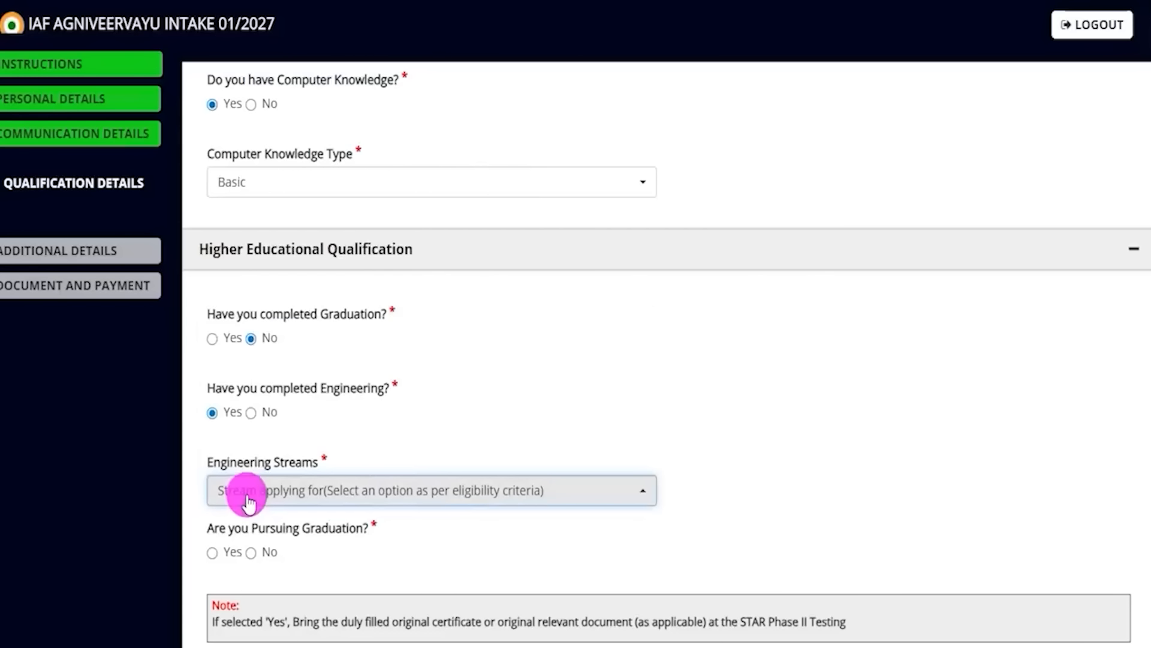
{"action": "left_click", "coordinate": [250, 412]}
{"action": "left_click", "coordinate": [262, 487]}
{"action": "scroll", "coordinate": [264, 489], "scroll_direction": "down", "scroll_amount": 2}
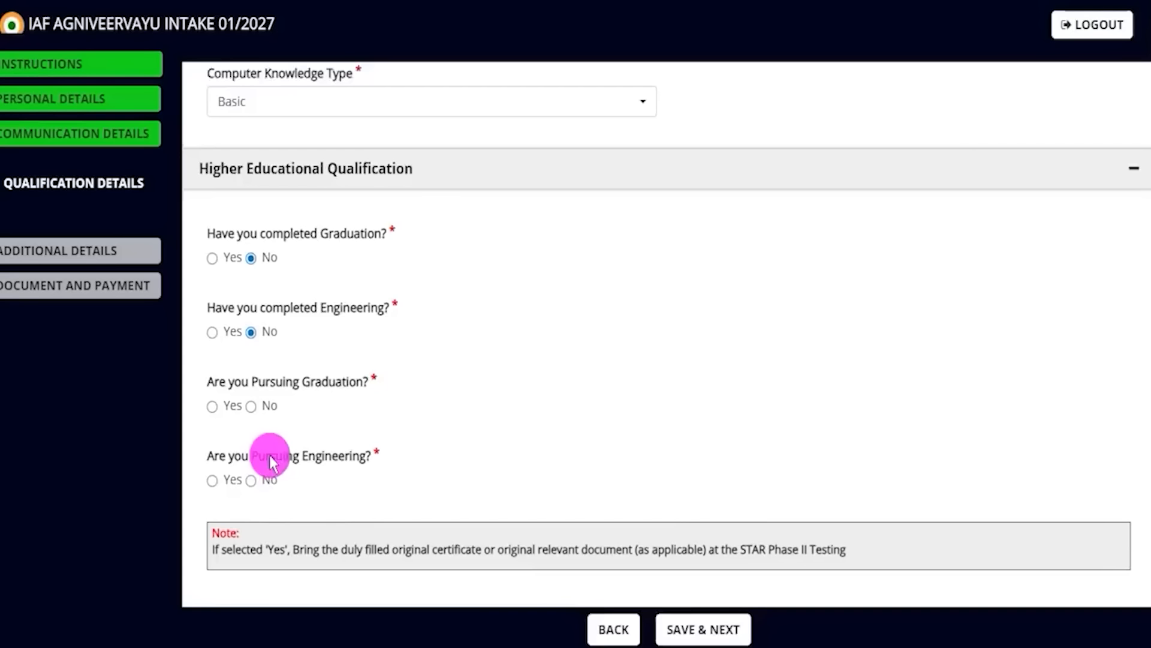
- Answer No to currently pursuing Graduation, after trying Yes and checking the stream choice it requires
{"action": "left_click_drag", "start_coordinate": [236, 373], "coordinate": [287, 372]}
{"action": "left_click", "coordinate": [212, 396]}
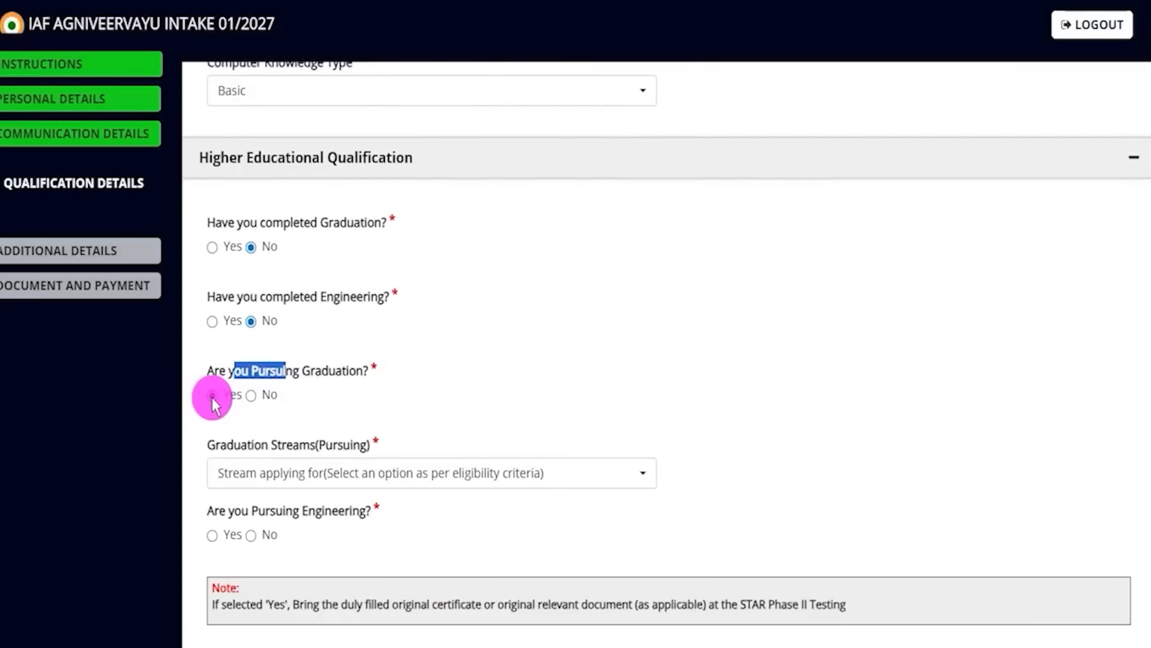
{"action": "left_click", "coordinate": [287, 475]}
{"action": "left_click", "coordinate": [287, 481]}
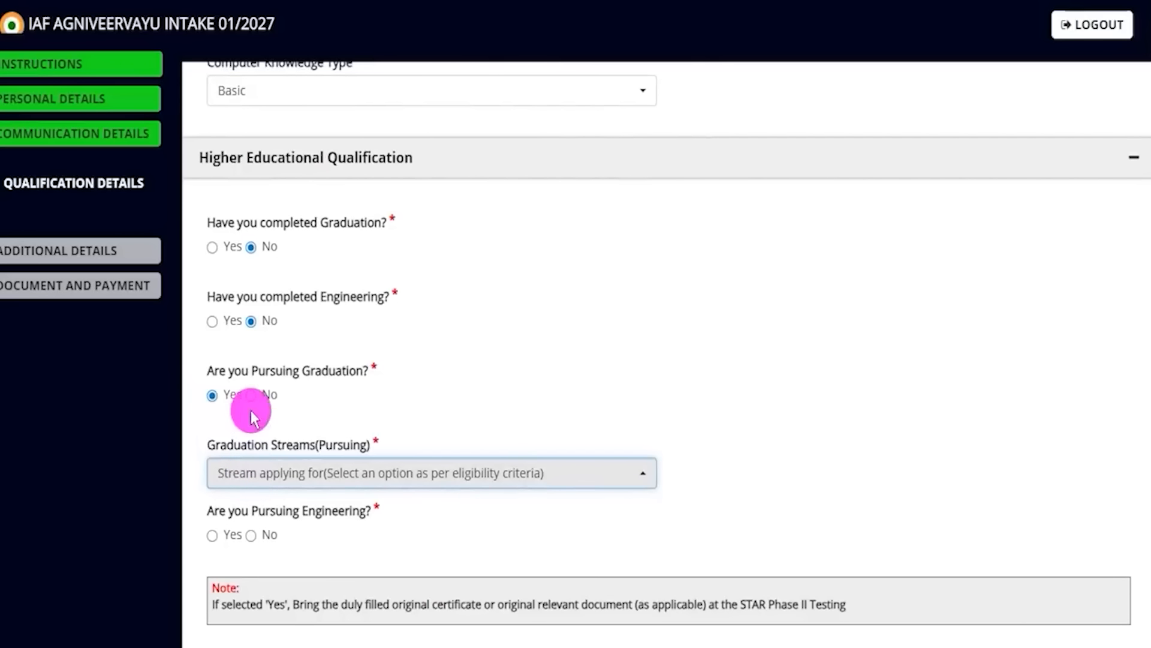
{"action": "left_click", "coordinate": [250, 395]}
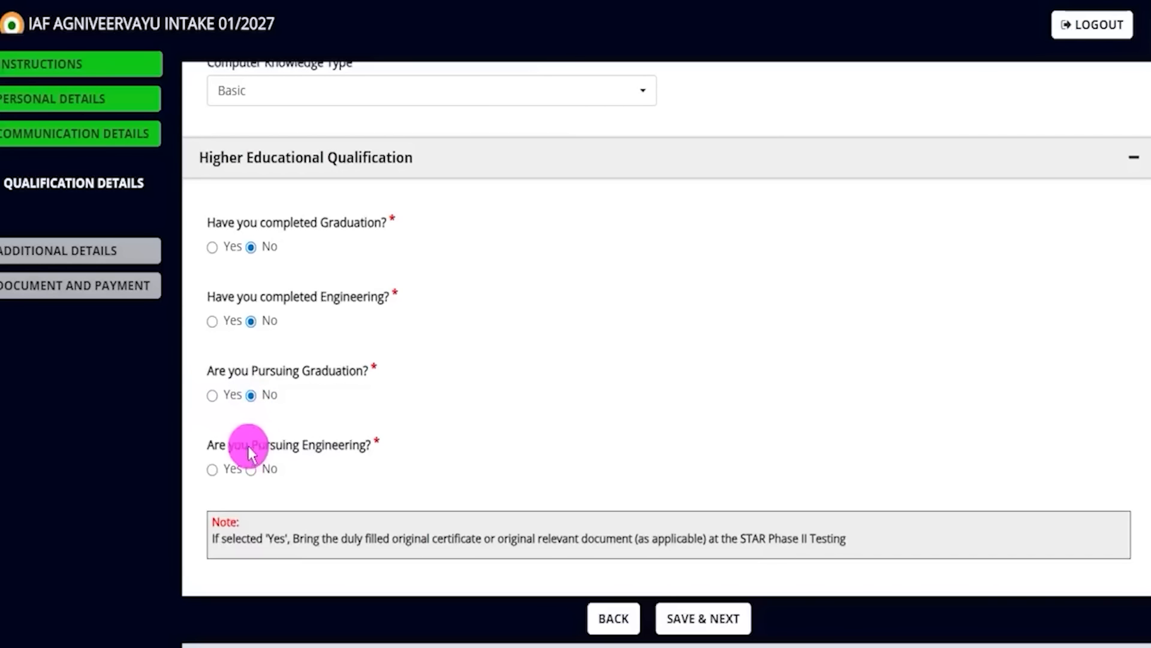
- Answer No to currently pursuing Engineering, after trying Yes and checking the stream choice it requires
{"action": "mouse_move", "coordinate": [266, 442]}
{"action": "left_mouse_down"}
{"action": "mouse_move", "coordinate": [311, 444]}
{"action": "mouse_move", "coordinate": [282, 452]}
{"action": "left_mouse_up"}
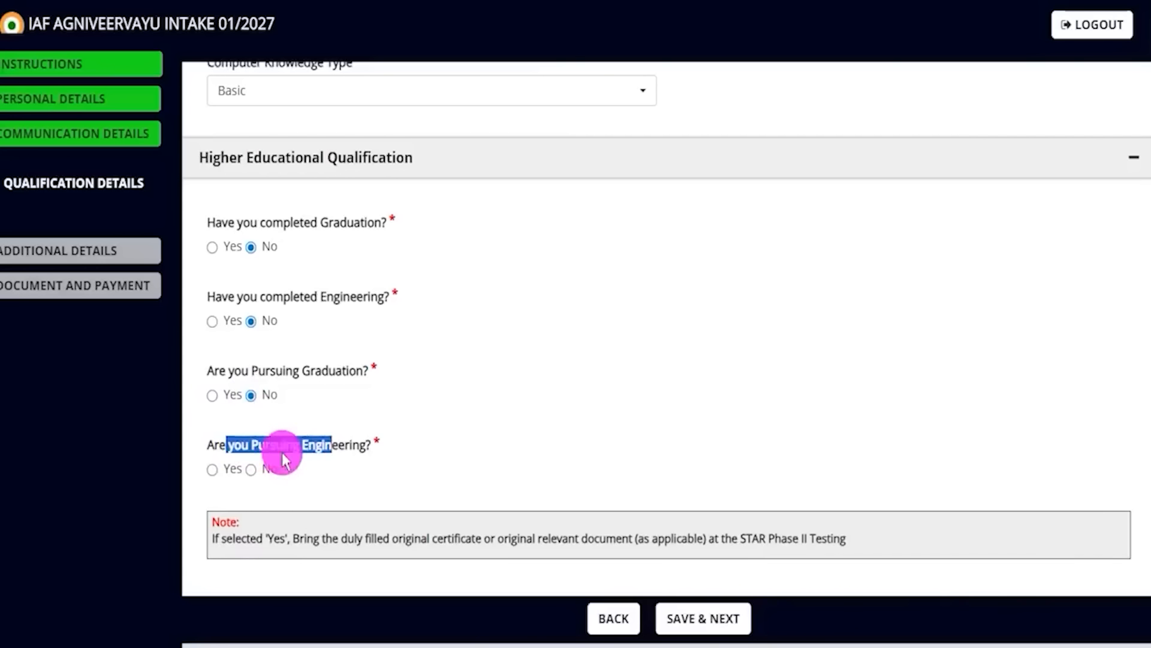
{"action": "left_click", "coordinate": [211, 469]}
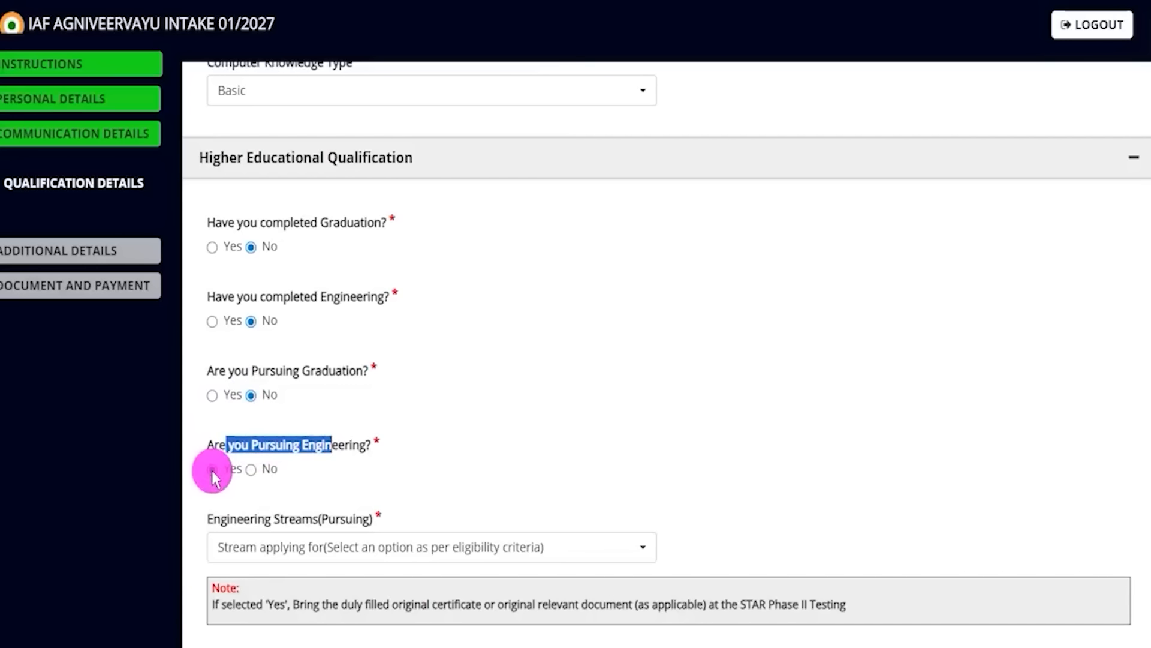
{"action": "left_click", "coordinate": [251, 470]}
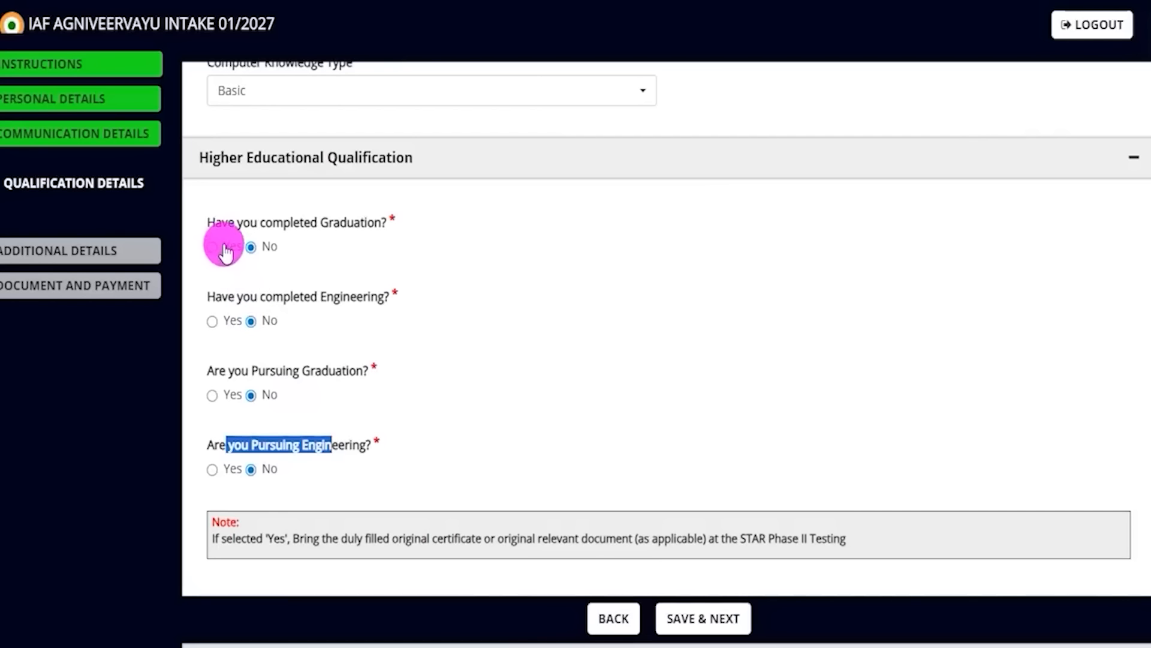
{"action": "left_click", "coordinate": [307, 367]}
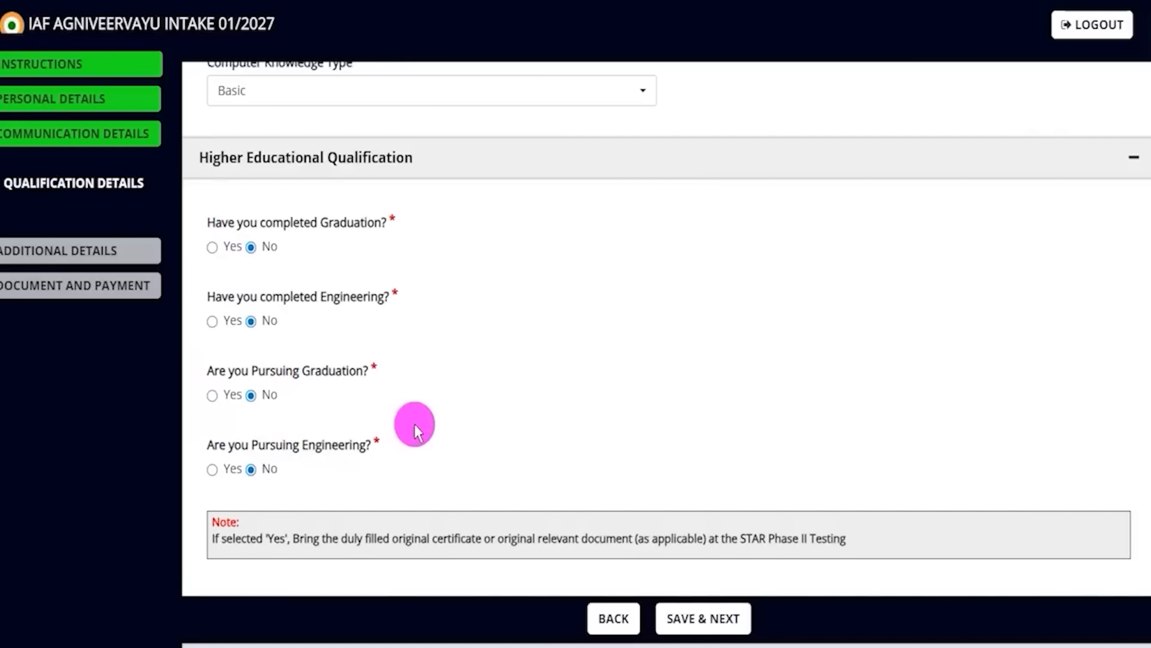
- Save the qualification details and continue to the Additional Details section
{"action": "scroll", "coordinate": [418, 430], "scroll_direction": "down", "scroll_amount": 1}
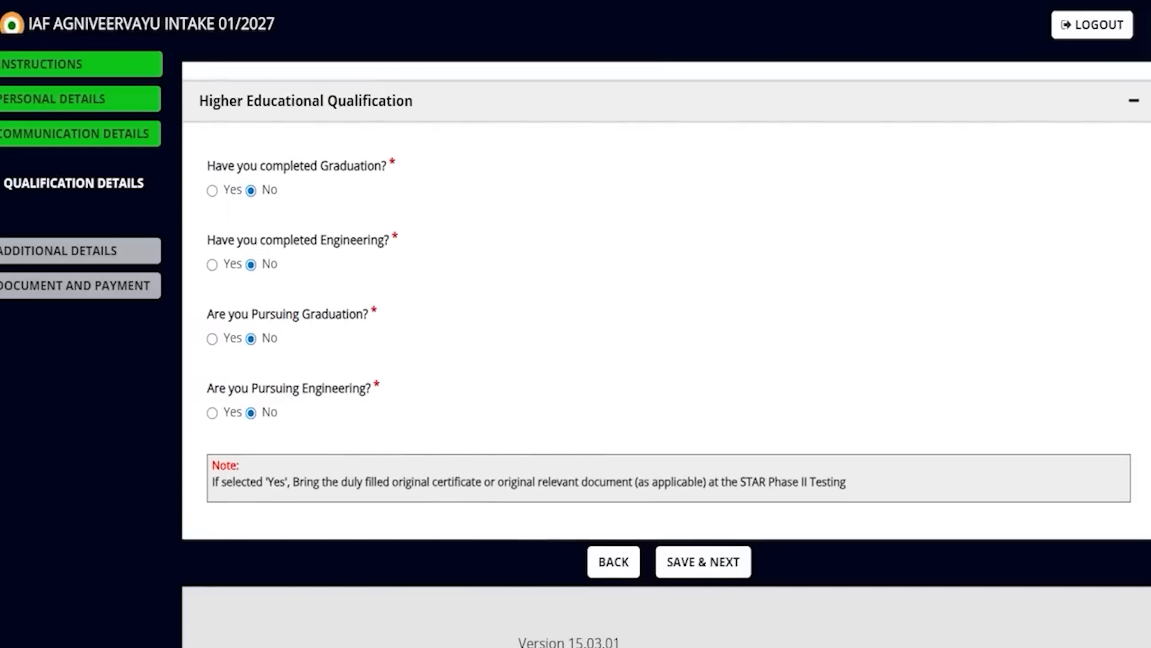
{"action": "left_click_drag", "start_coordinate": [869, 372], "coordinate": [753, 543]}
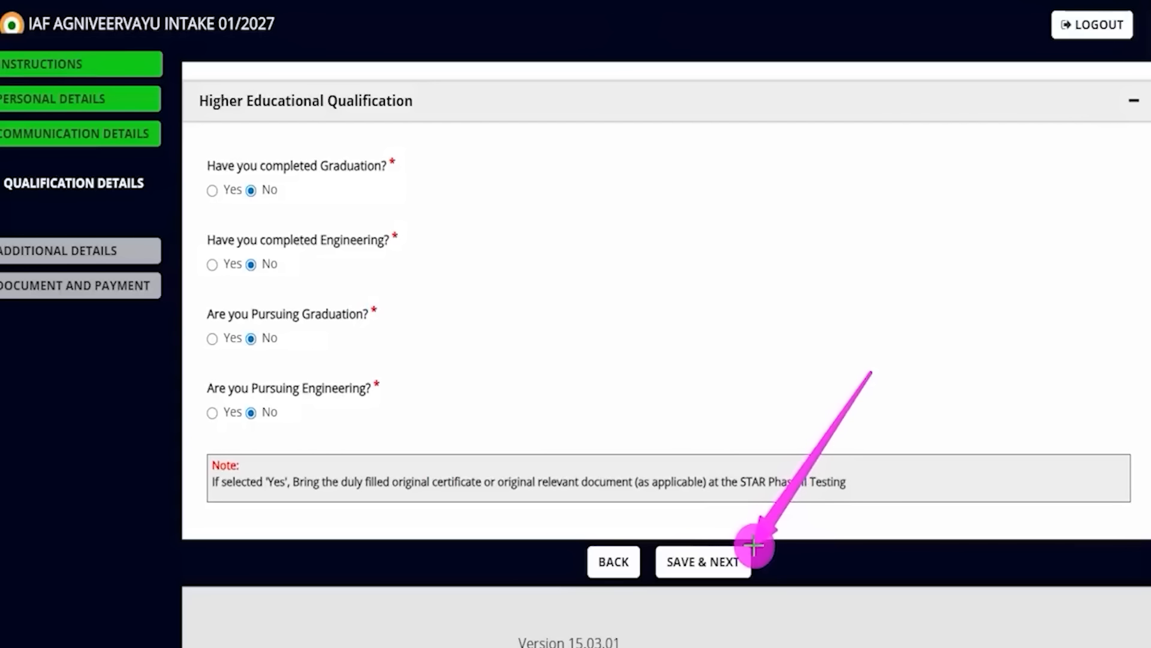
{"action": "left_click", "coordinate": [722, 544]}
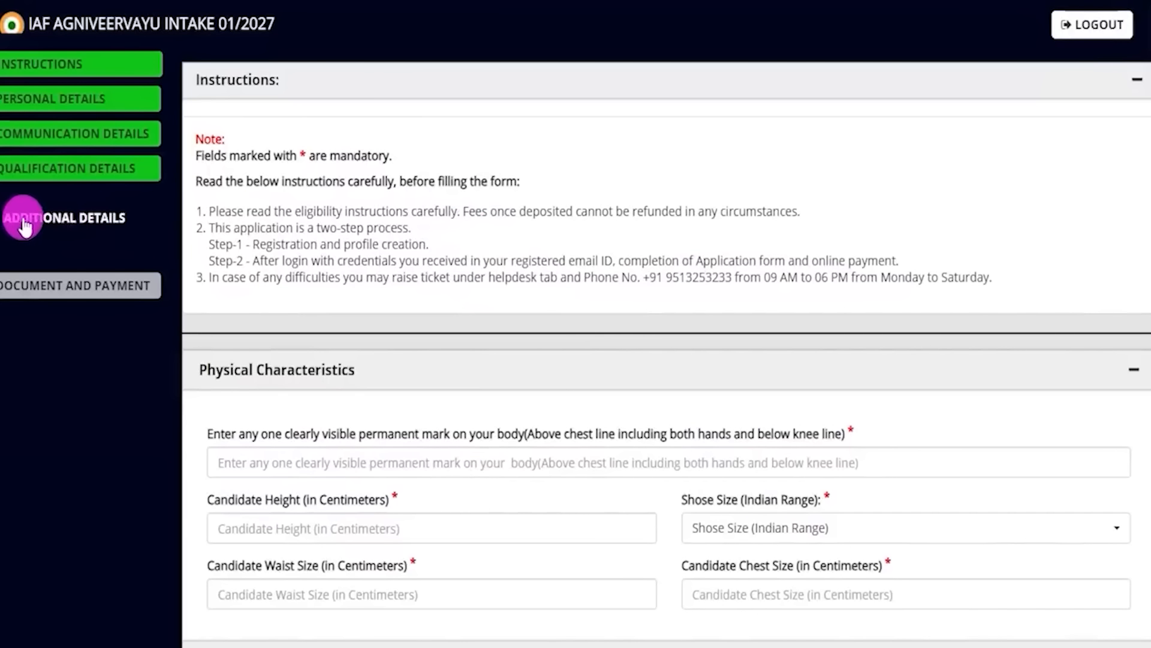
- Enter NECK as the clearly visible permanent body mark under Physical Characteristics
{"action": "scroll", "coordinate": [403, 367], "scroll_direction": "down", "scroll_amount": 3}
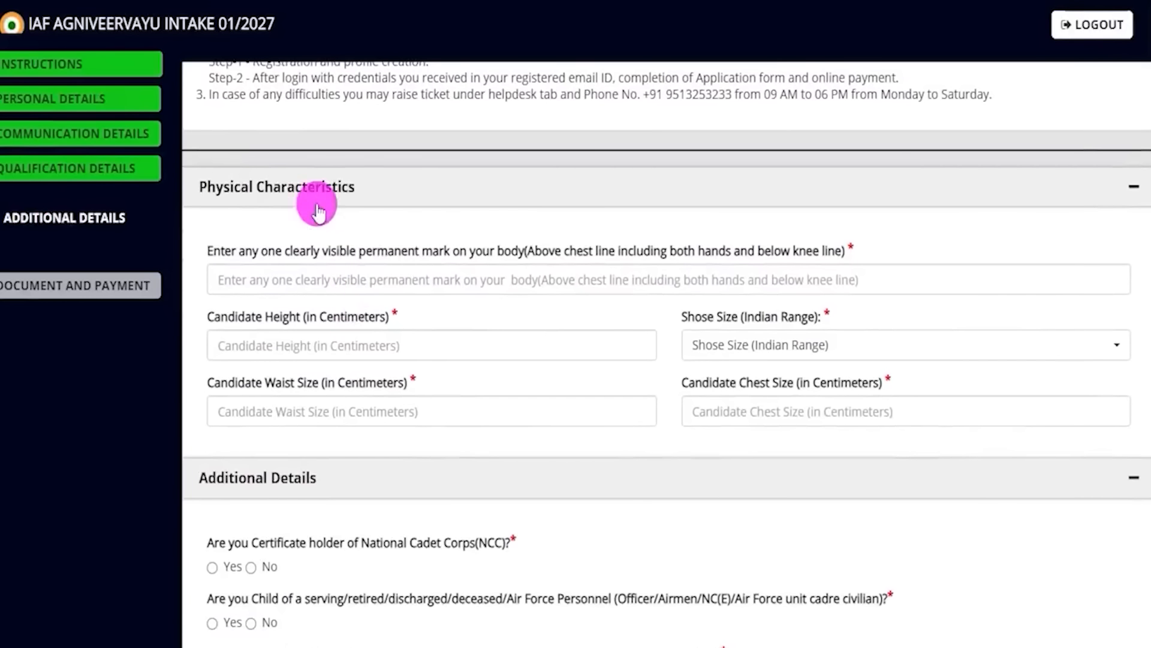
{"action": "scroll", "coordinate": [466, 324], "scroll_direction": "down", "scroll_amount": 2}
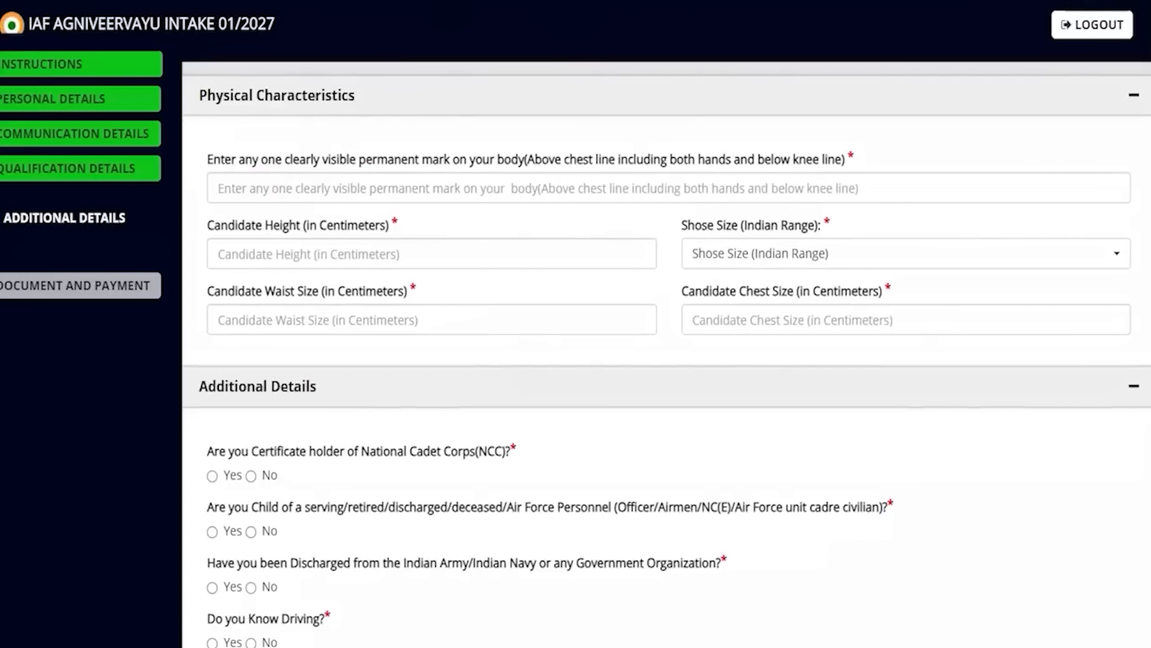
{"action": "left_click", "coordinate": [366, 180]}
{"action": "type", "text": "Neck"}
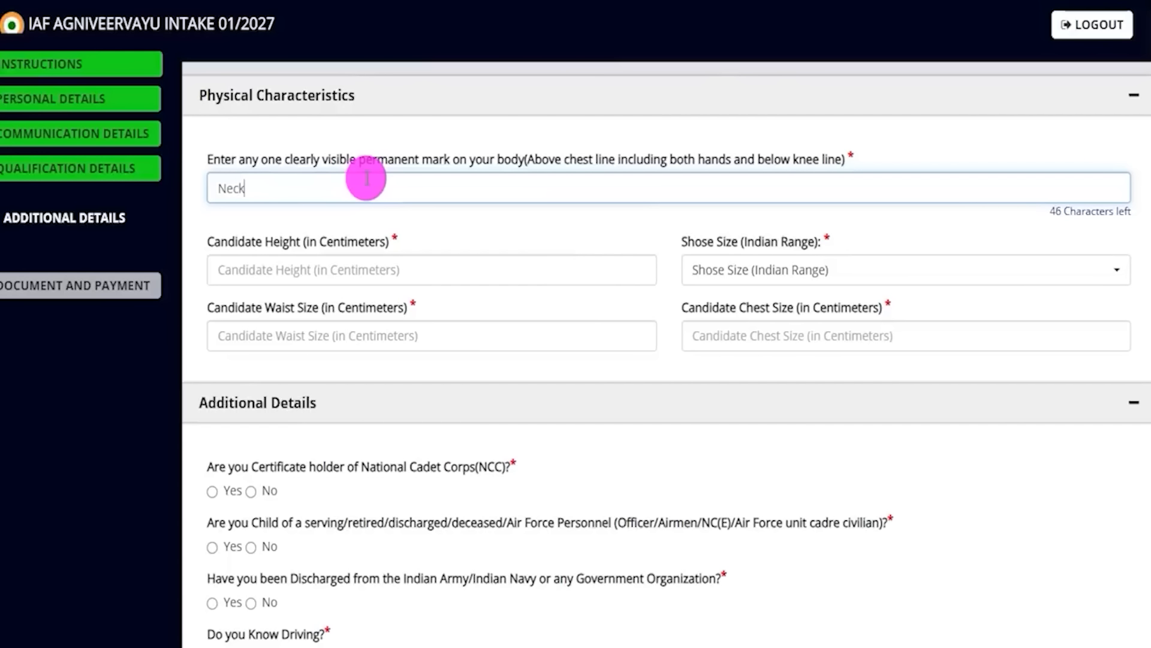
{"action": "left_click", "coordinate": [481, 225]}
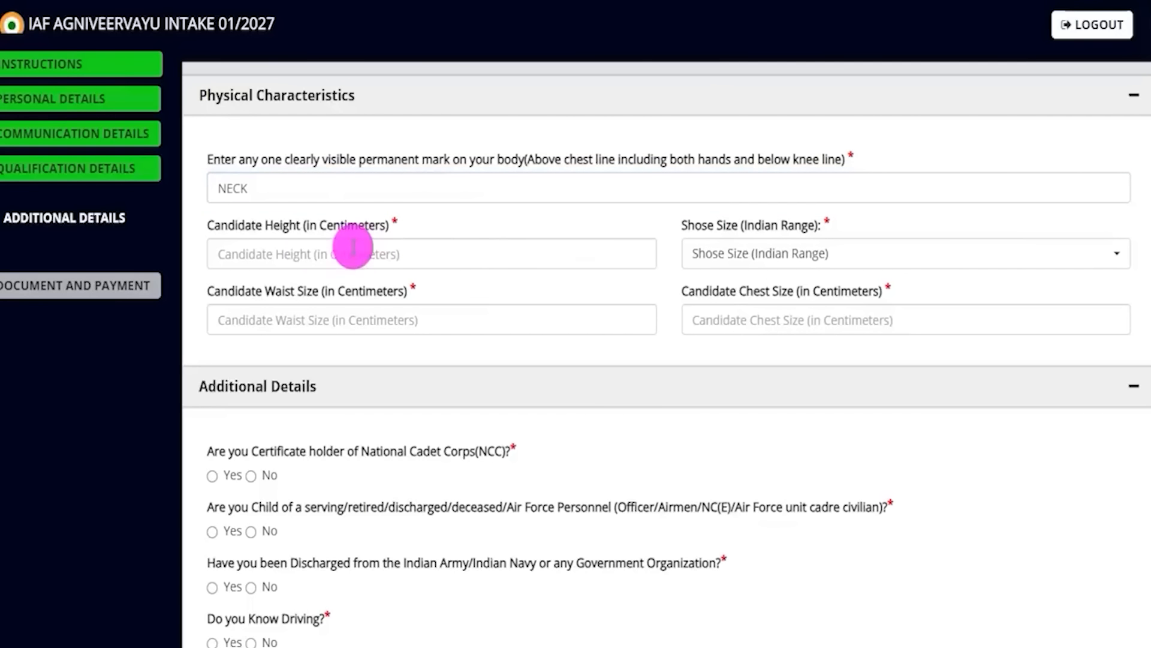
- Set the candidate's height to 170 cm and the shoe size to 9
{"action": "left_click_drag", "start_coordinate": [253, 228], "coordinate": [340, 228]}
{"action": "left_click", "coordinate": [310, 255]}
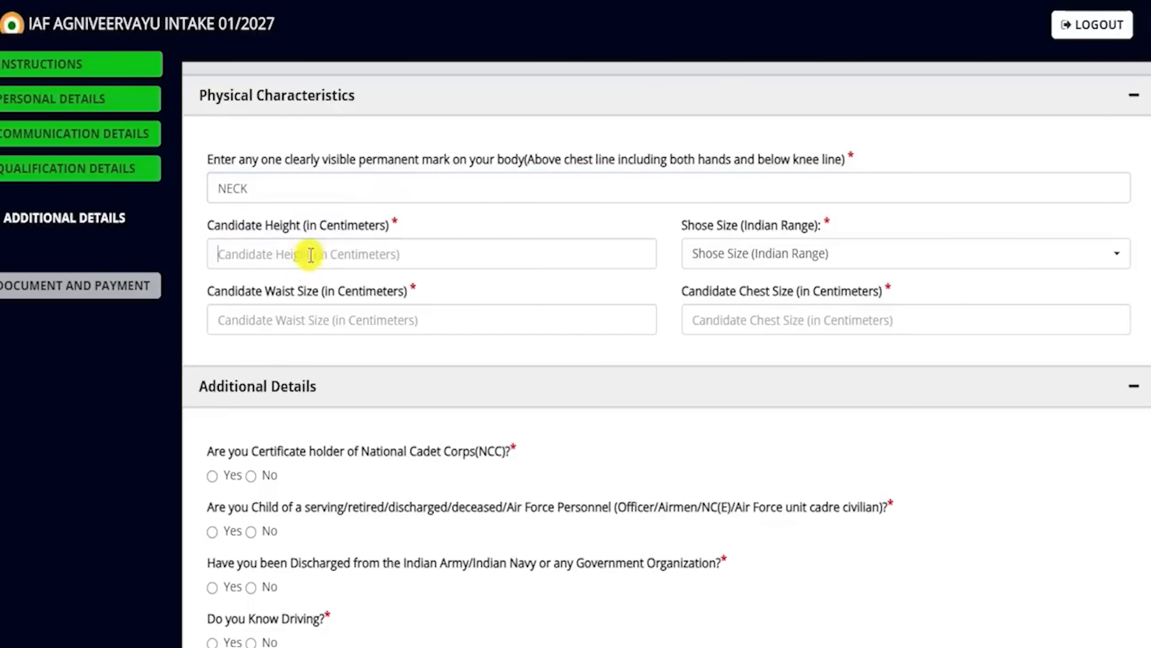
{"action": "type", "text": "17"}
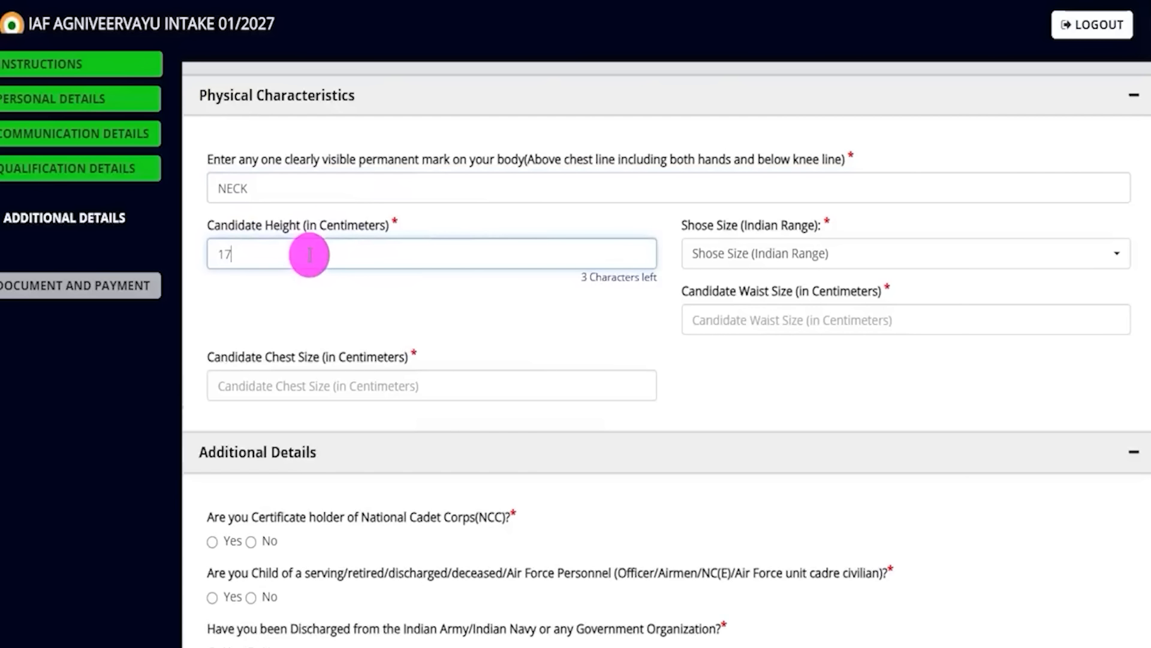
{"action": "left_click", "coordinate": [716, 254]}
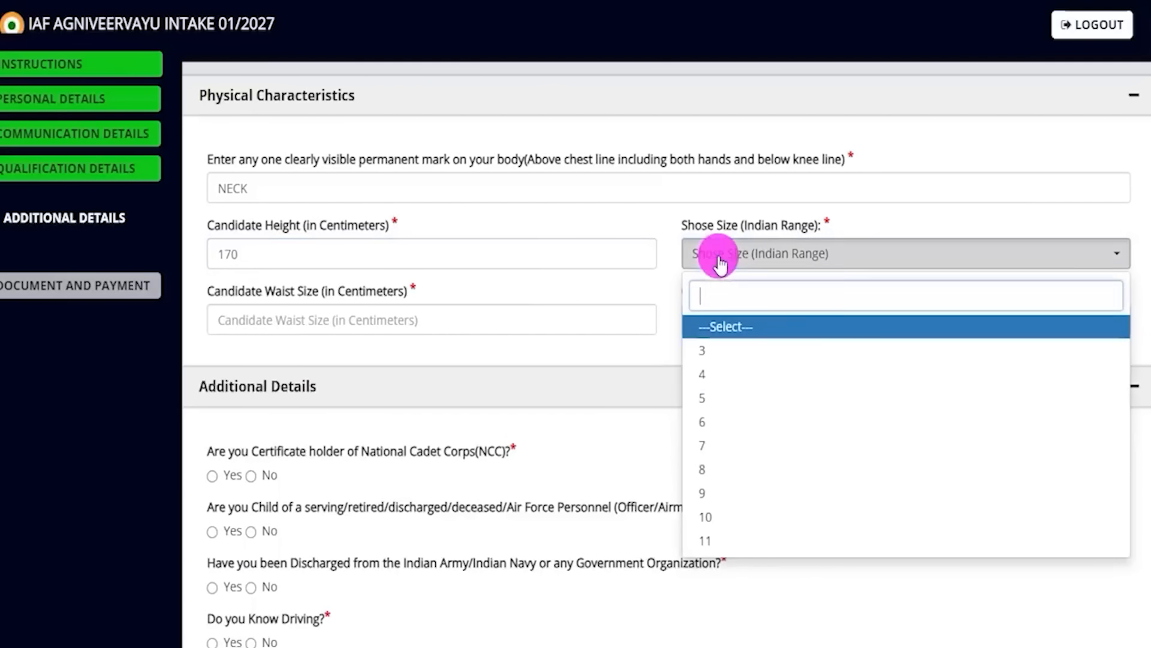
{"action": "left_click", "coordinate": [711, 490]}
- Check the candidate waist size and chest size fields without entering values
{"action": "left_click_drag", "start_coordinate": [239, 293], "coordinate": [295, 316]}
{"action": "left_click", "coordinate": [292, 323]}
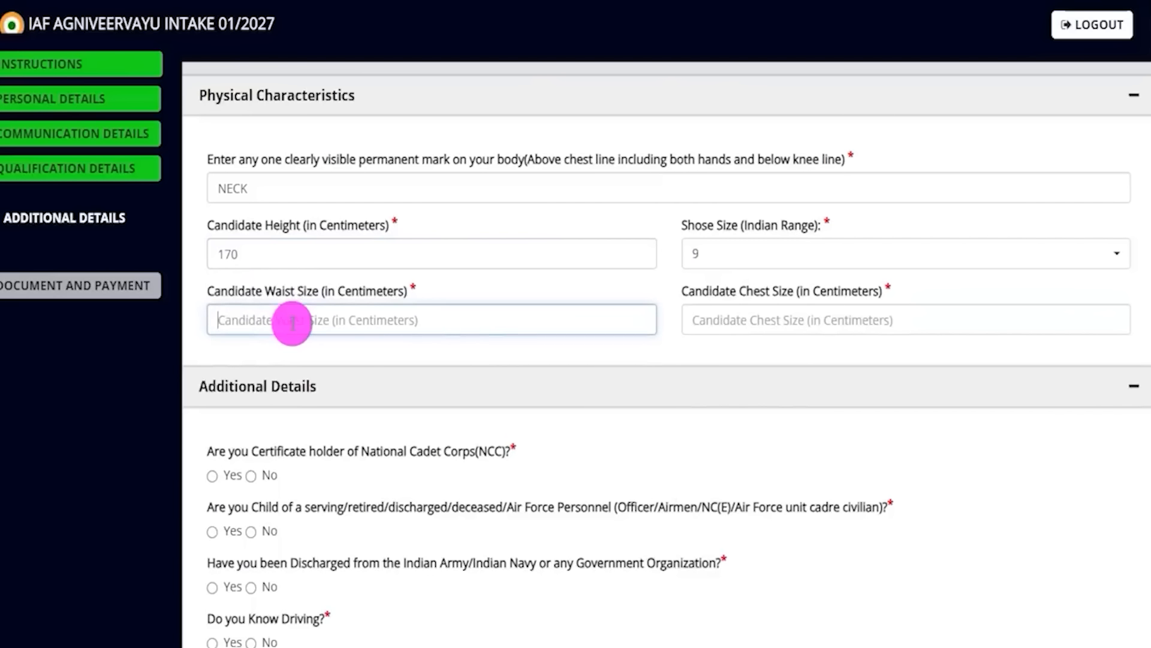
{"action": "left_click_drag", "start_coordinate": [687, 288], "coordinate": [772, 293]}
{"action": "left_click", "coordinate": [738, 321]}
{"action": "left_click_drag", "start_coordinate": [693, 288], "coordinate": [745, 317]}
{"action": "left_click", "coordinate": [744, 318]}
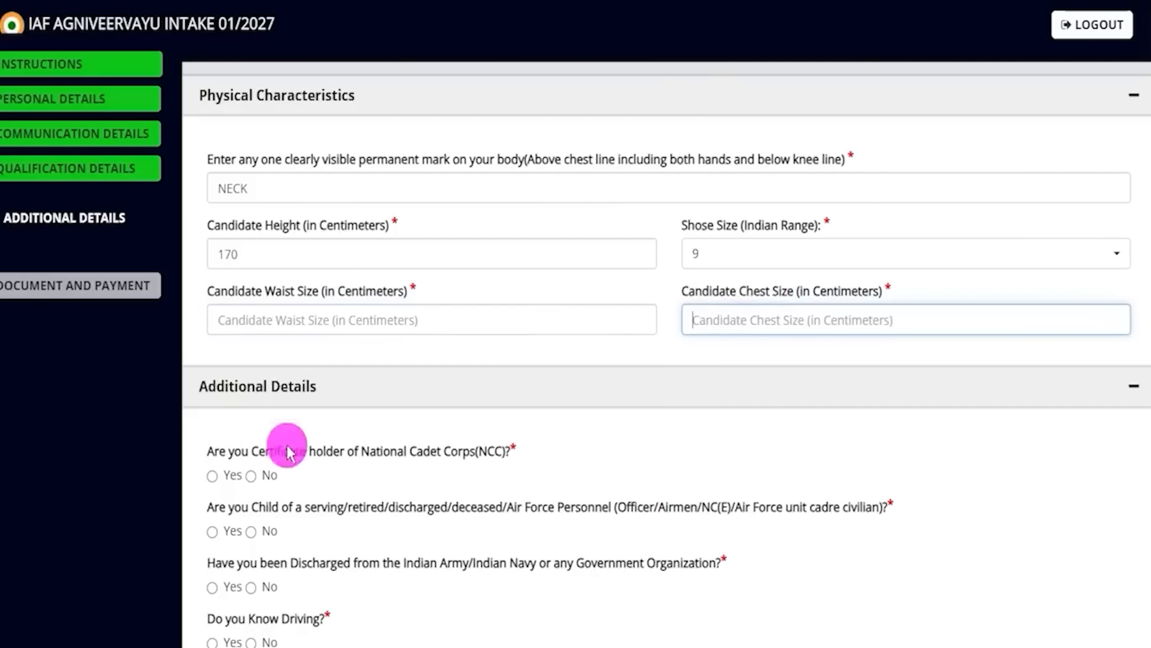
- Answer No to holding an NCC certificate, after trying Yes and checking the certificate type and number fields
{"action": "scroll", "coordinate": [321, 381], "scroll_direction": "down", "scroll_amount": 4}
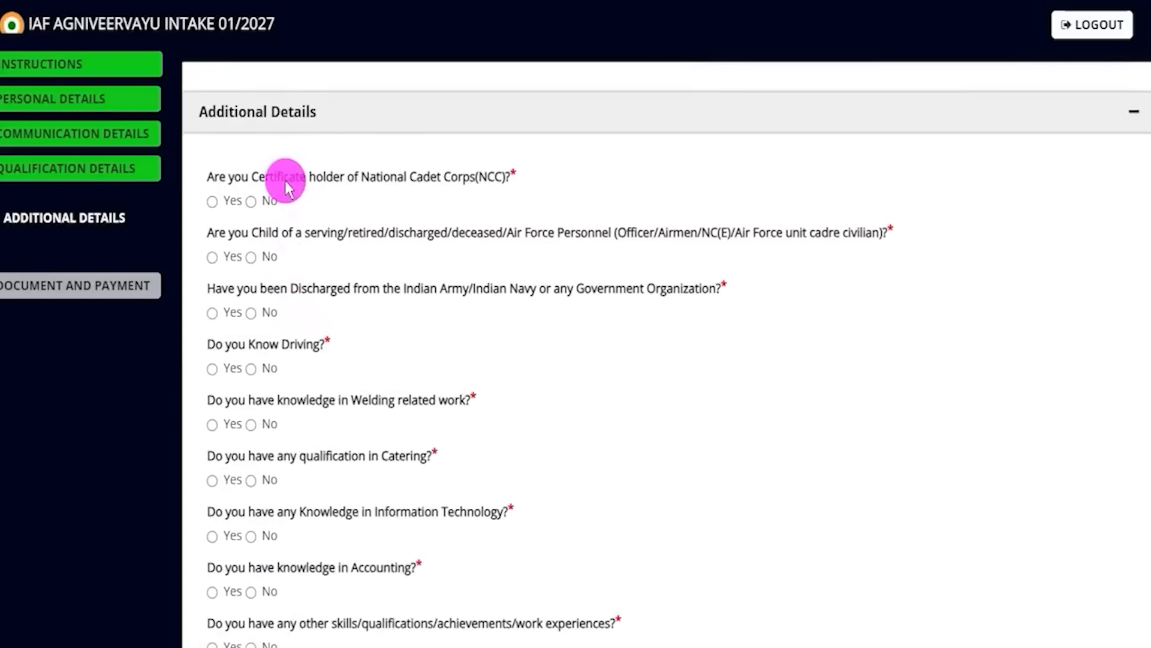
{"action": "left_click_drag", "start_coordinate": [284, 180], "coordinate": [416, 177]}
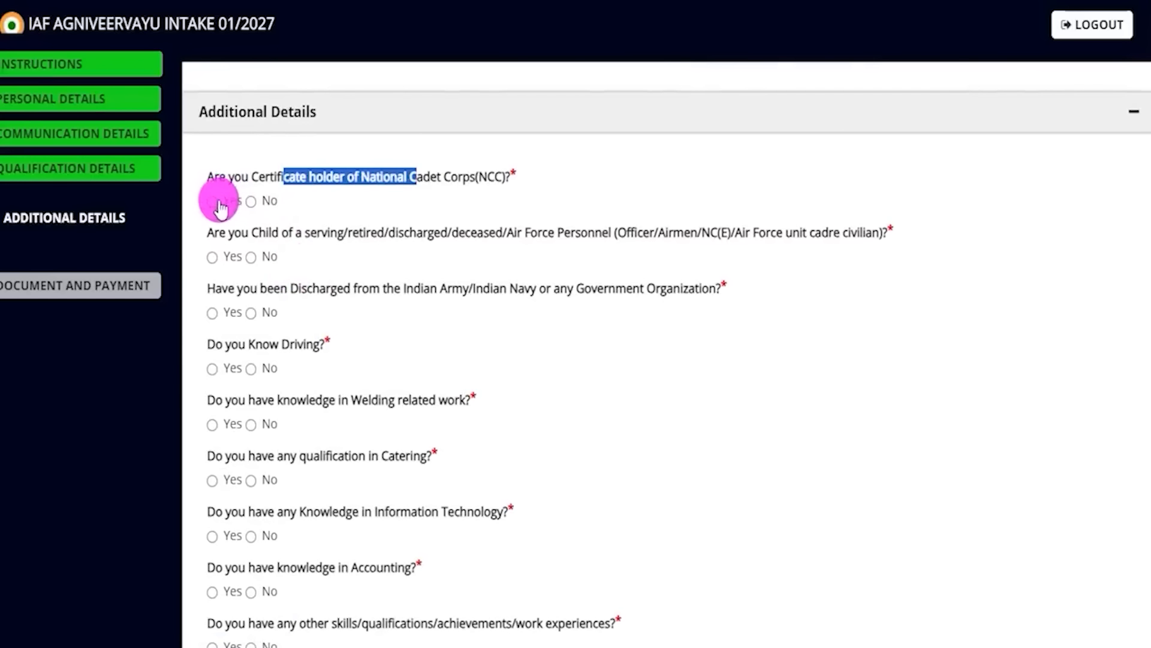
{"action": "left_click", "coordinate": [212, 201]}
{"action": "left_click", "coordinate": [259, 259]}
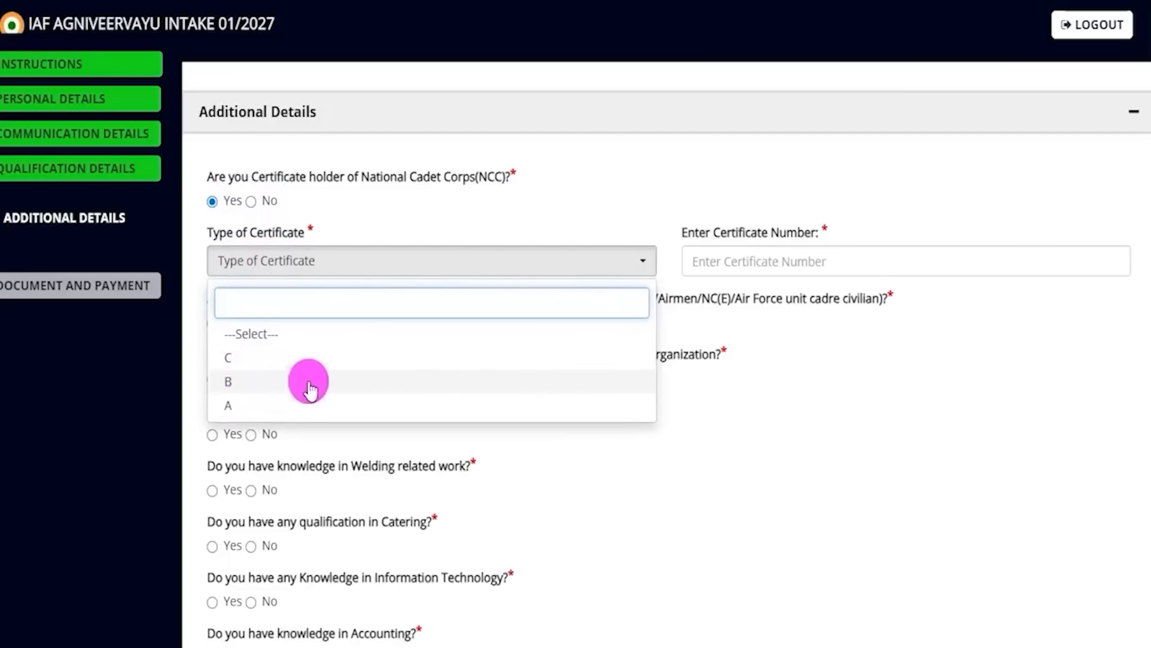
{"action": "left_click_drag", "start_coordinate": [694, 233], "coordinate": [743, 257]}
{"action": "left_click", "coordinate": [738, 260]}
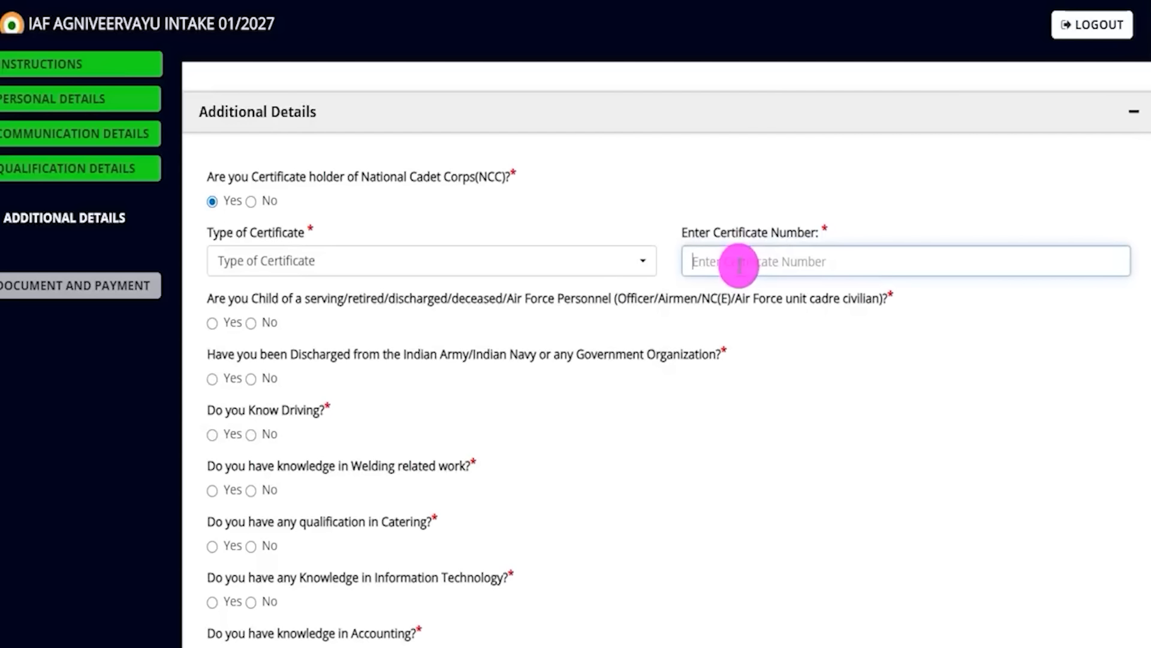
{"action": "left_click", "coordinate": [252, 203]}
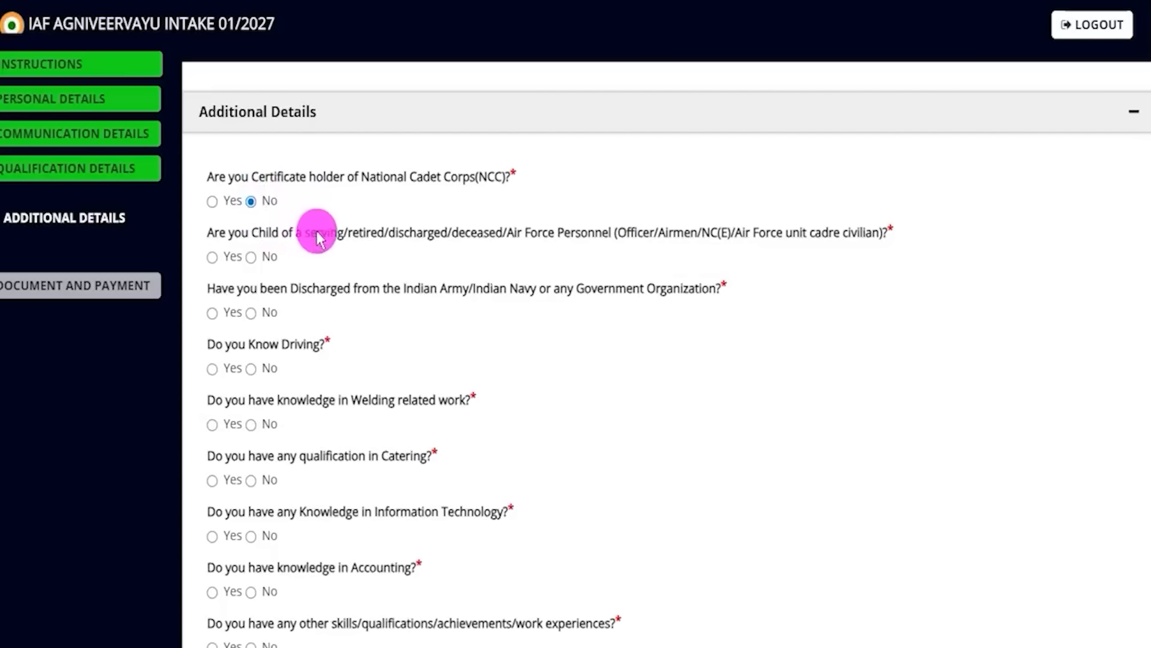
- Answer No to being a child of Air Force personnel, after trying Yes and checking the certificate note
{"action": "left_click_drag", "start_coordinate": [405, 233], "coordinate": [483, 232]}
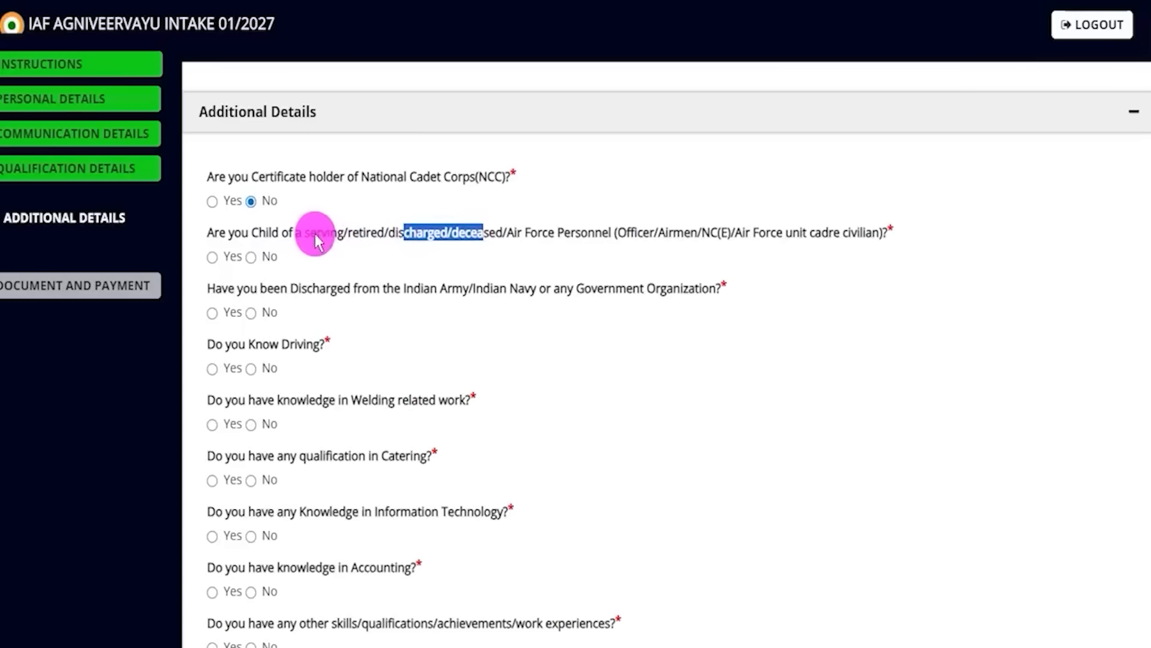
{"action": "left_click_drag", "start_coordinate": [365, 240], "coordinate": [496, 233]}
{"action": "left_click", "coordinate": [215, 258]}
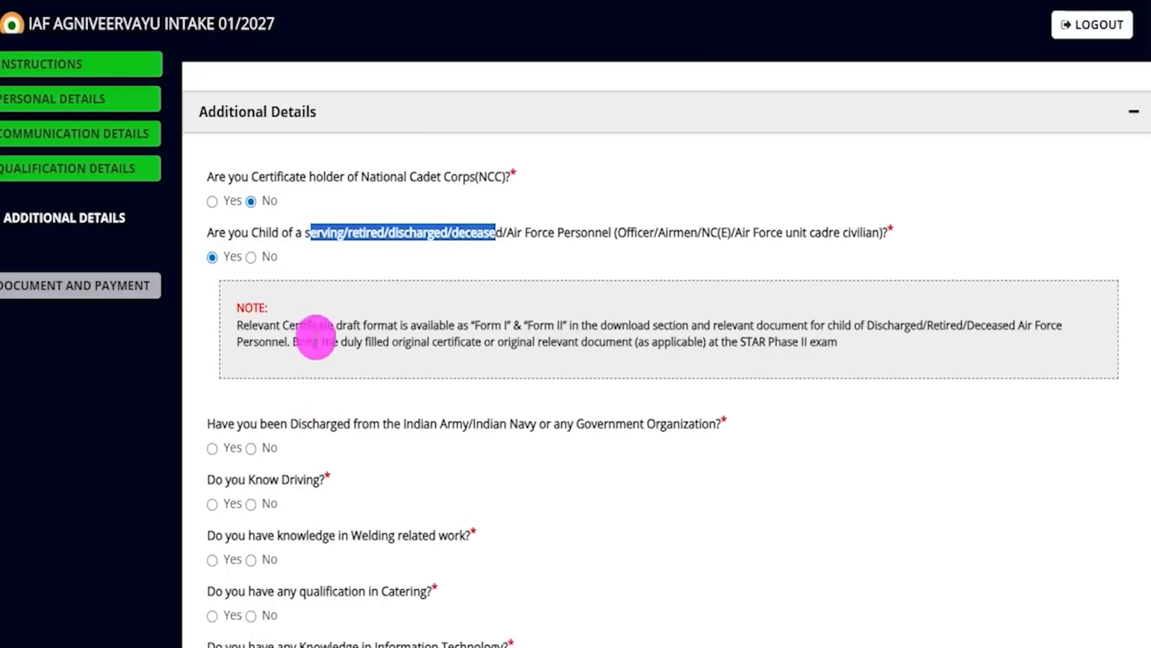
{"action": "left_click", "coordinate": [251, 258]}
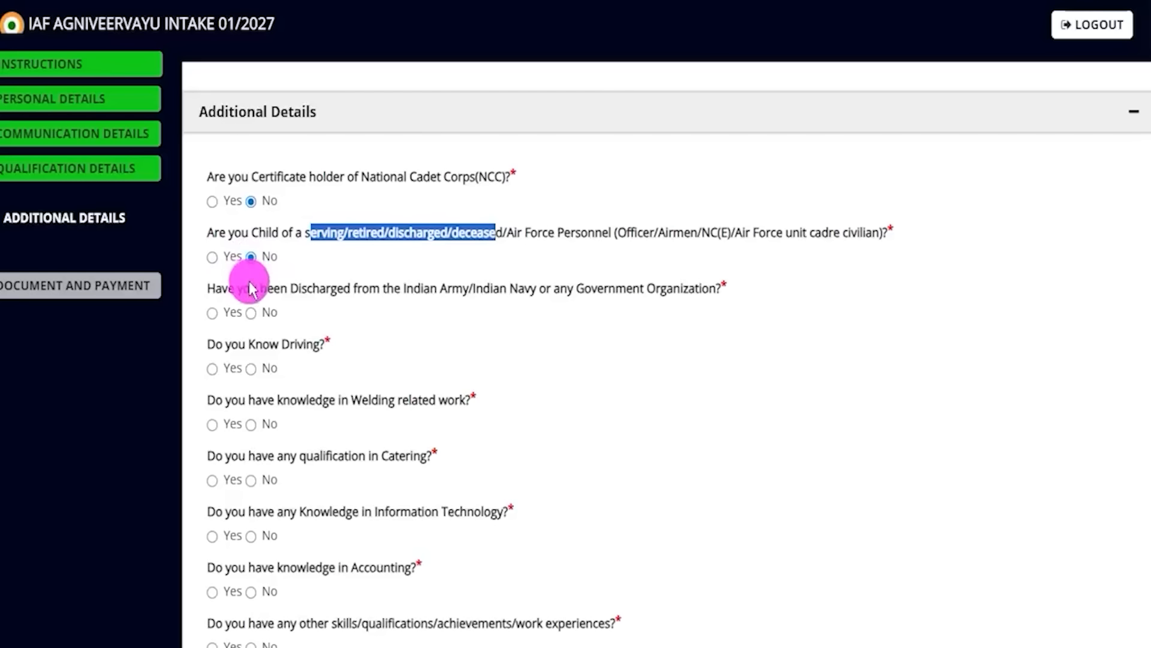
- Answer No to discharge from the Army, Navy or a government organization, after trying Yes and checking the organization name field
{"action": "left_click_drag", "start_coordinate": [240, 289], "coordinate": [394, 289]}
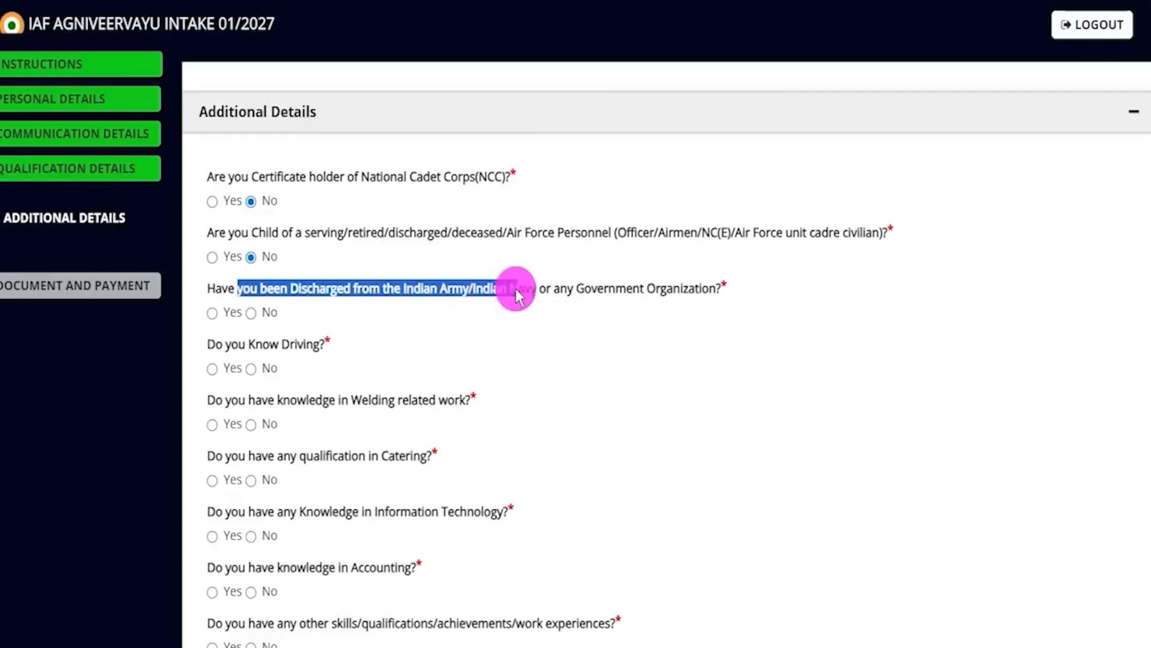
{"action": "left_click_drag", "start_coordinate": [561, 295], "coordinate": [675, 300]}
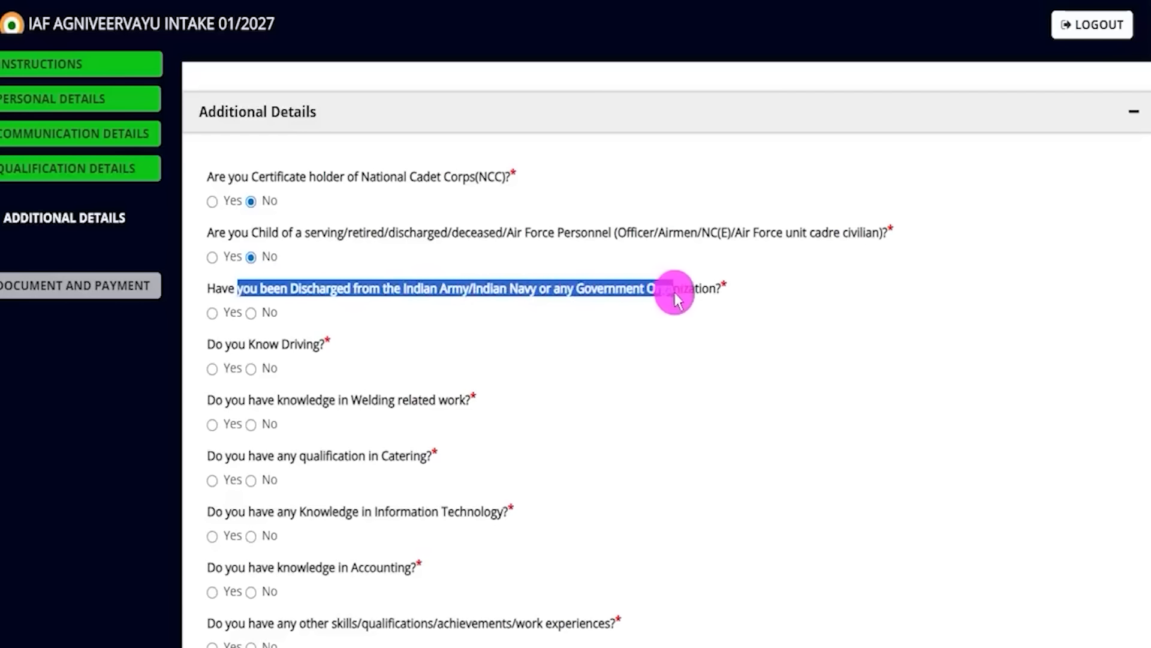
{"action": "left_click", "coordinate": [213, 313]}
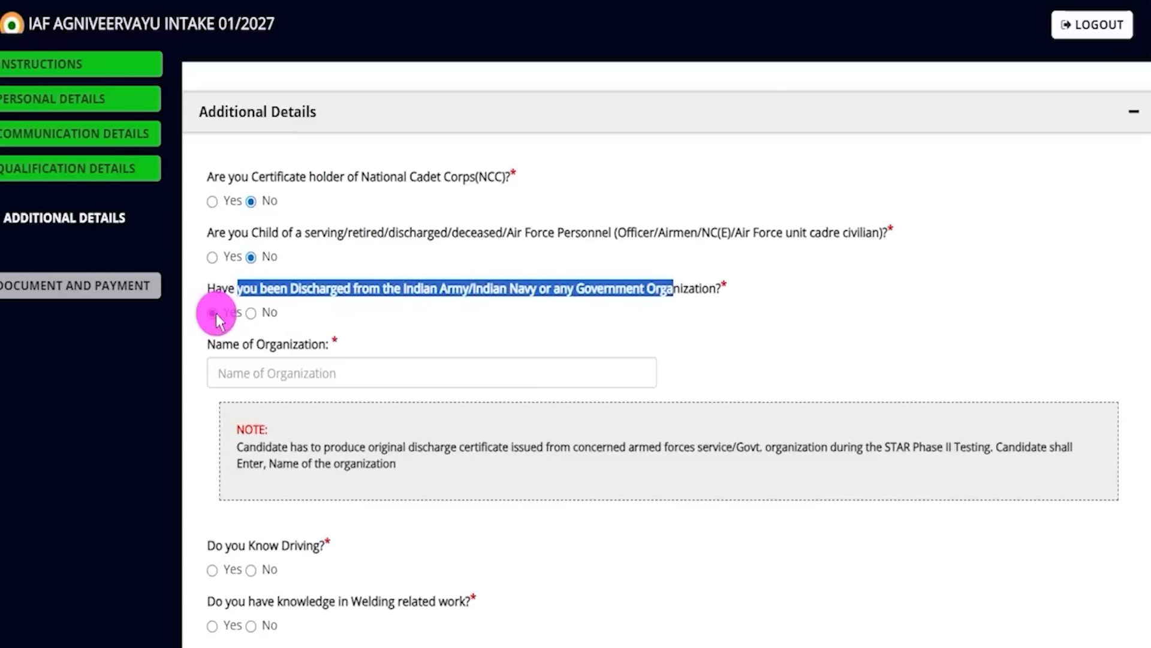
{"action": "left_click", "coordinate": [255, 371]}
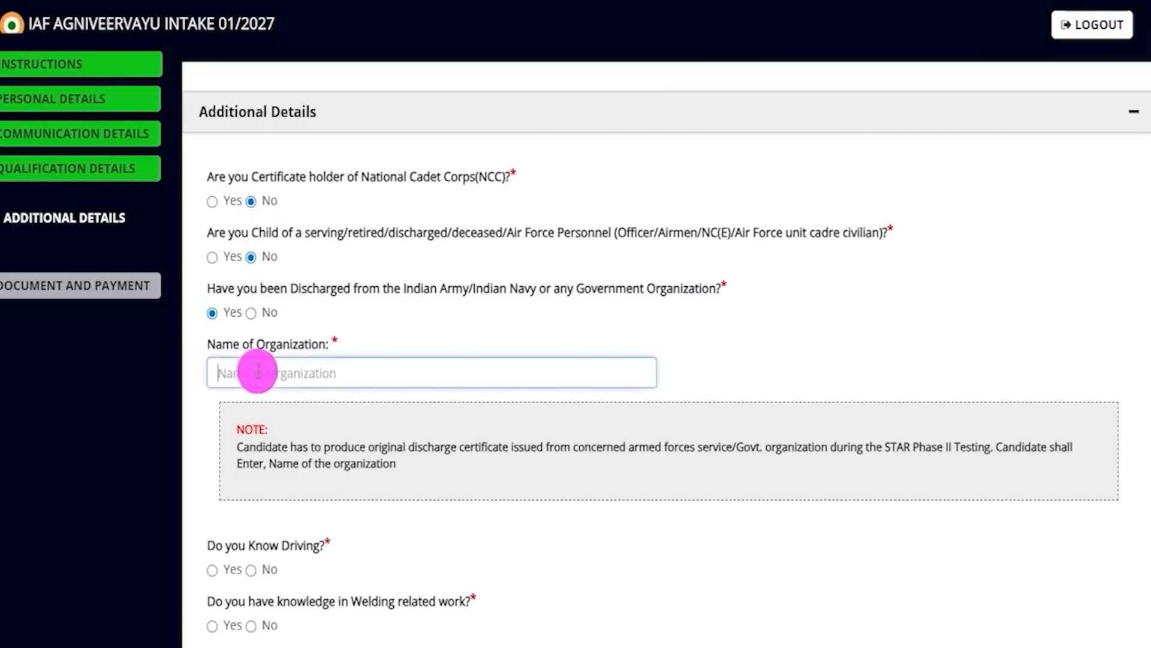
{"action": "left_click", "coordinate": [251, 312]}
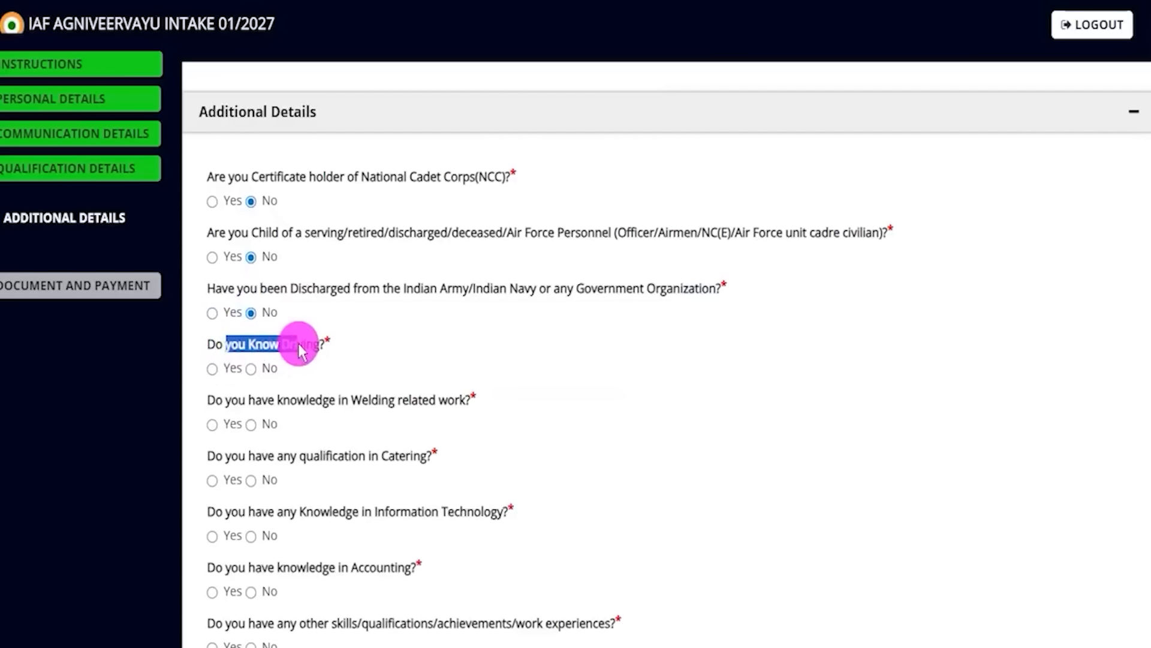
- Answer No to knowing driving, after trying Yes with the driving licence type LMV
{"action": "left_click", "coordinate": [212, 369]}
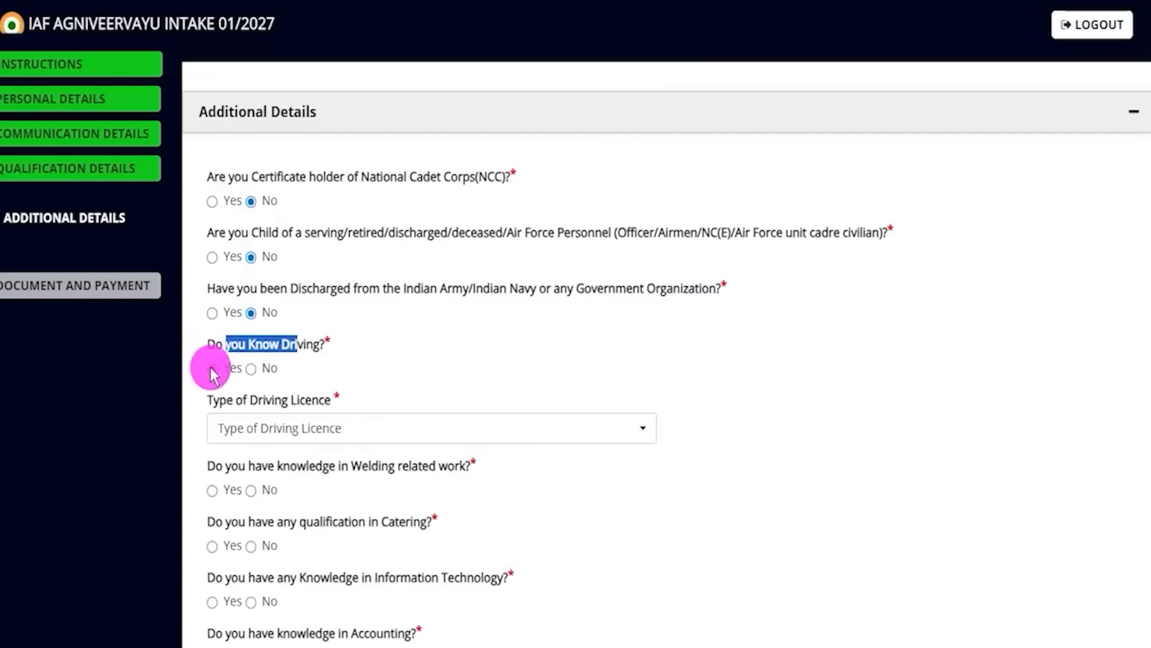
{"action": "left_click", "coordinate": [254, 435]}
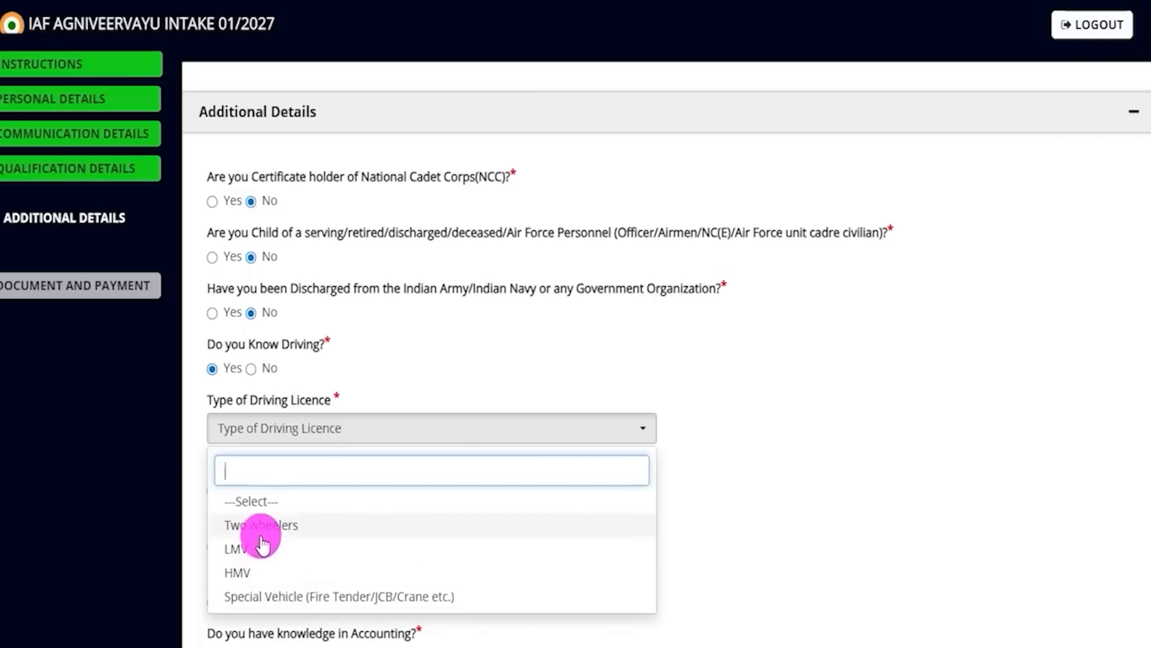
{"action": "left_click", "coordinate": [246, 547]}
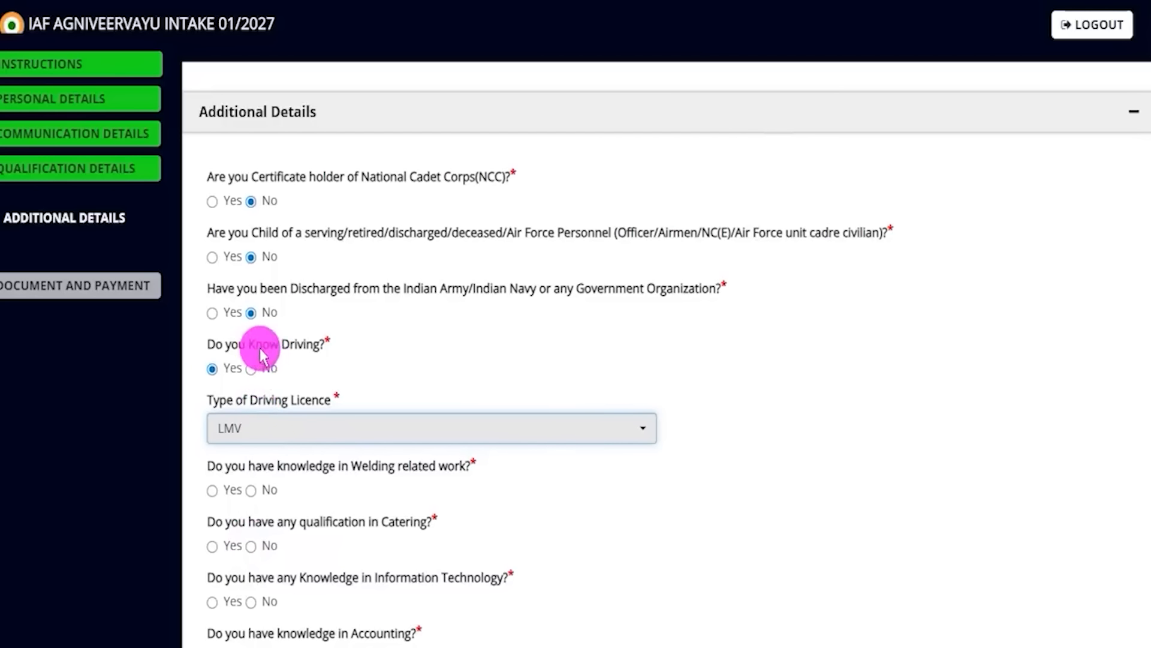
{"action": "left_click", "coordinate": [251, 368]}
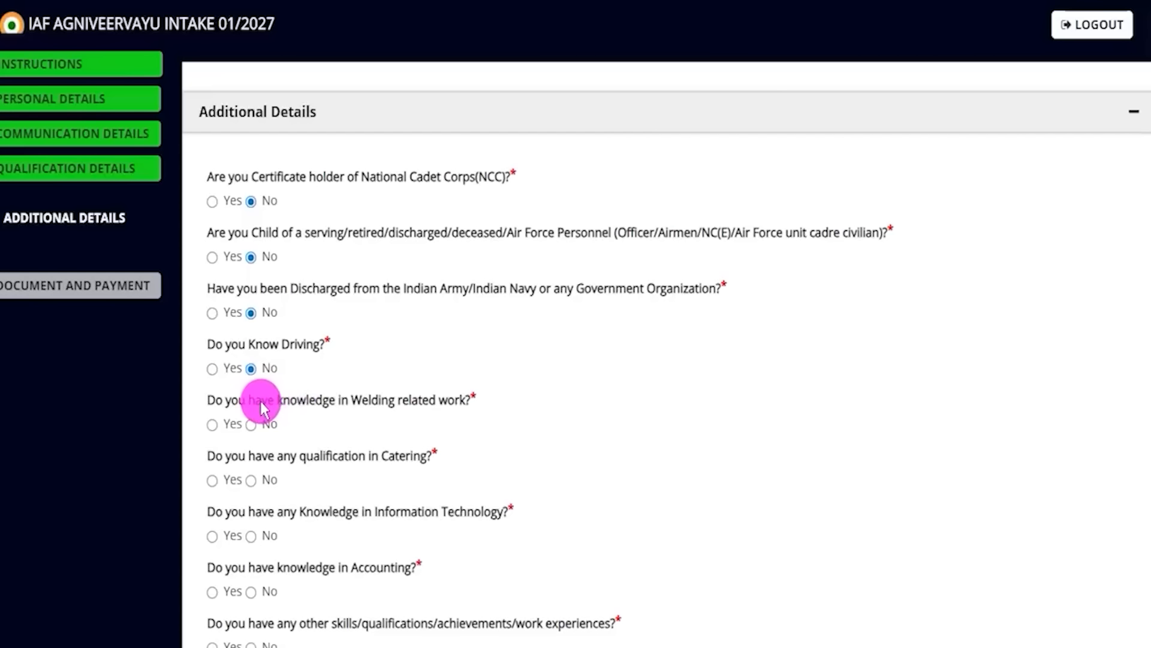
- Answer No to knowledge of welding related work, after trying Yes and checking the welding trade options
{"action": "left_click_drag", "start_coordinate": [249, 401], "coordinate": [271, 400]}
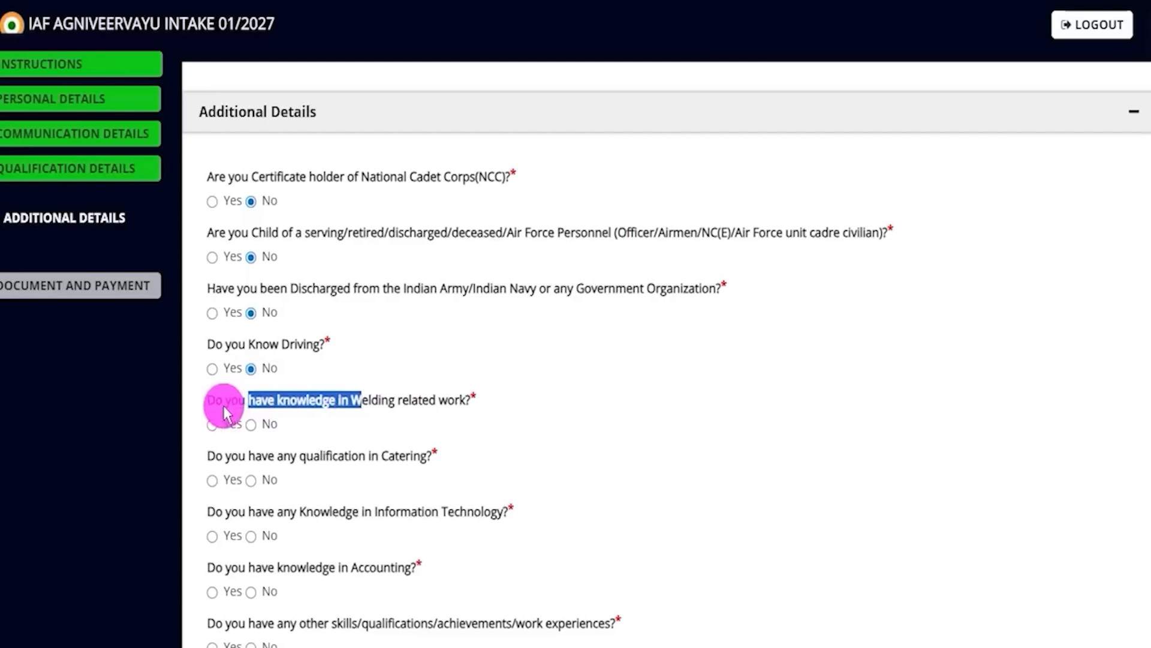
{"action": "left_click", "coordinate": [213, 424]}
{"action": "left_click", "coordinate": [243, 485]}
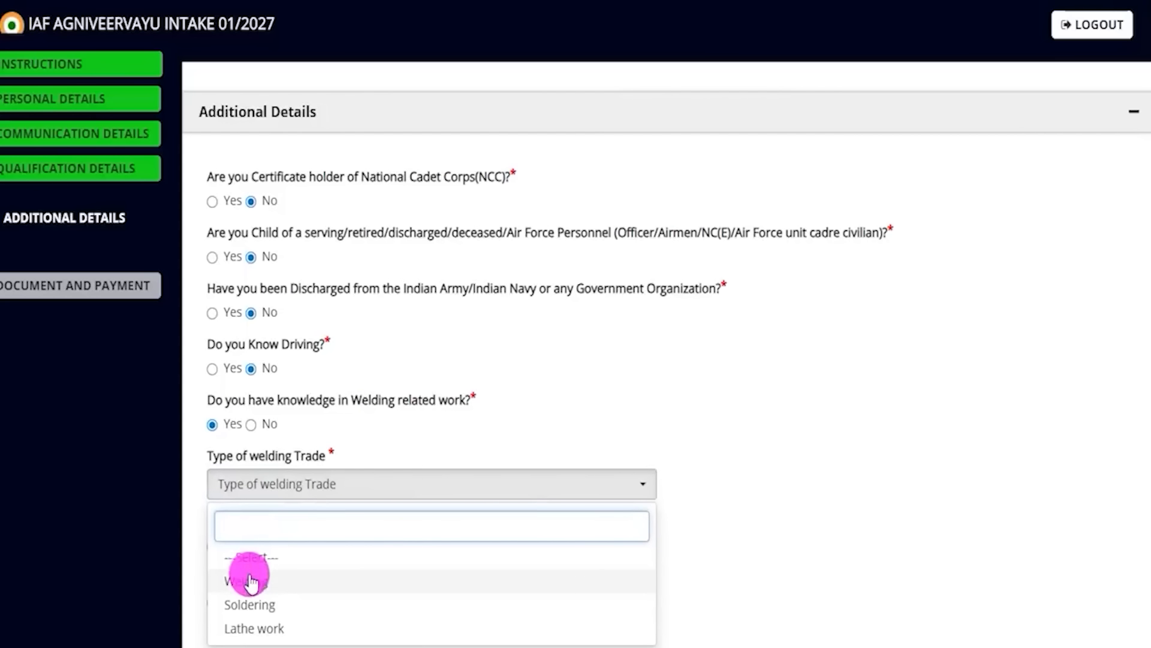
{"action": "left_click", "coordinate": [250, 425]}
- Answer No to holding a catering qualification, after trying Yes and checking the catering course options
{"action": "scroll", "coordinate": [291, 433], "scroll_direction": "down", "scroll_amount": 5}
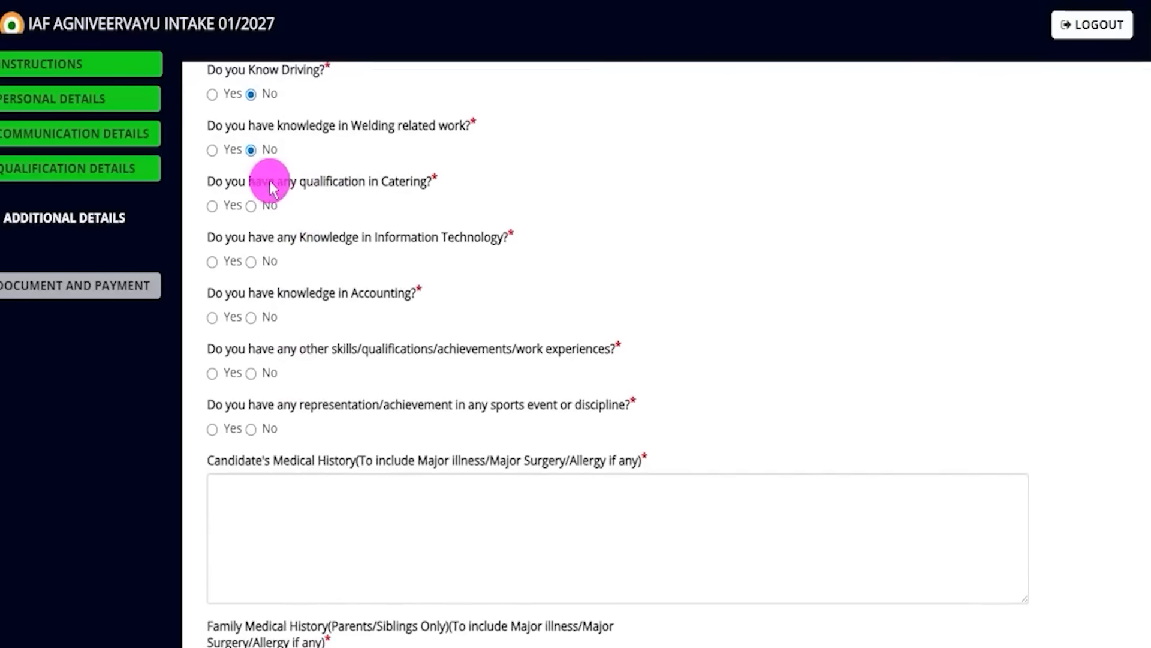
{"action": "left_click_drag", "start_coordinate": [274, 182], "coordinate": [327, 181]}
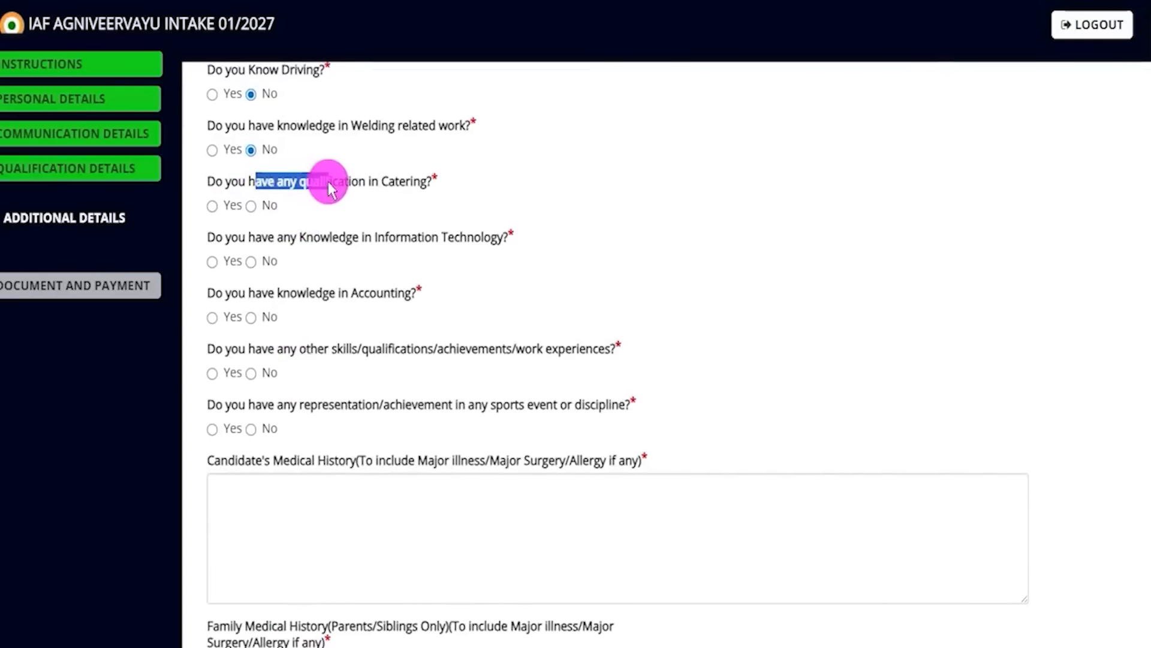
{"action": "left_click", "coordinate": [212, 207]}
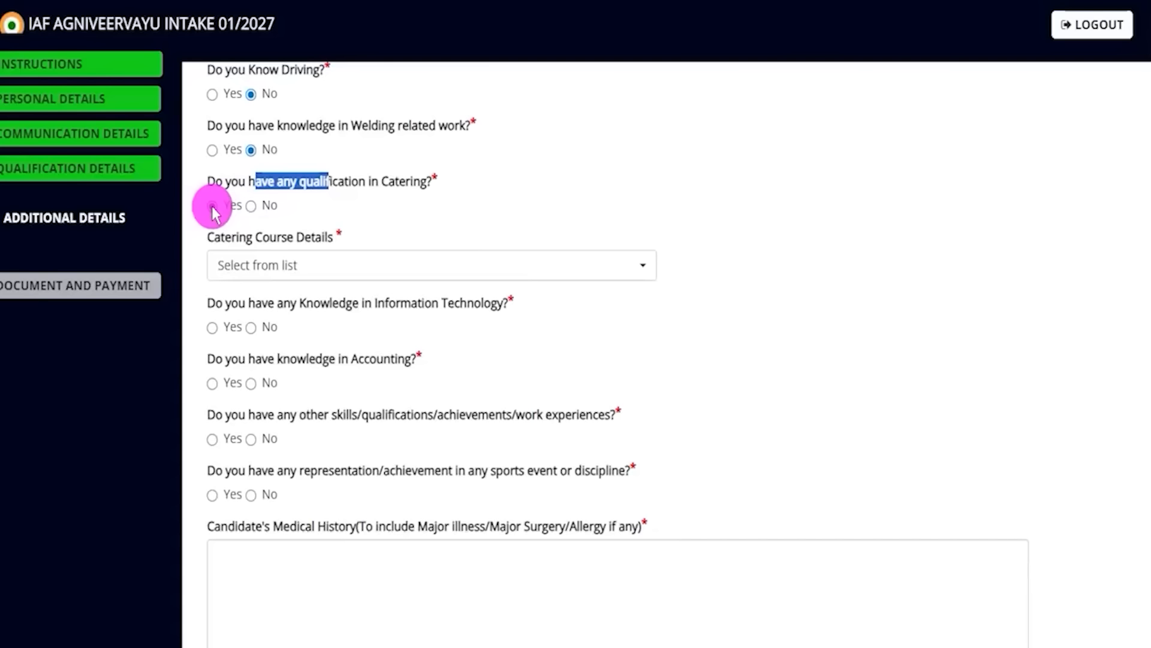
{"action": "left_click", "coordinate": [248, 267]}
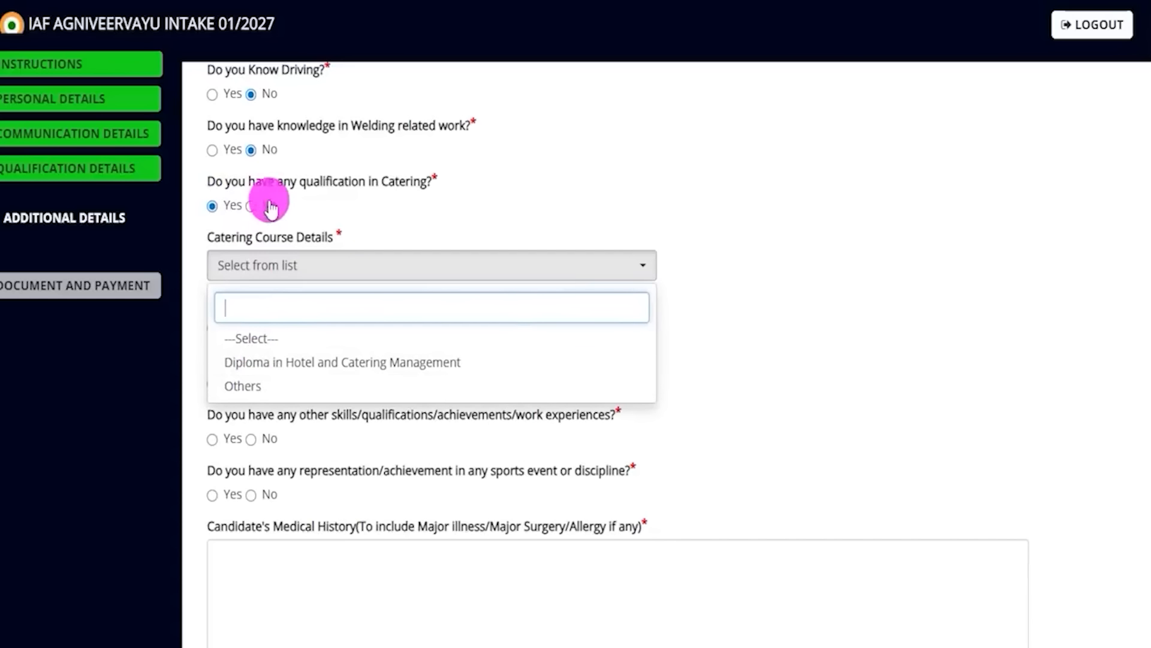
{"action": "left_click", "coordinate": [252, 207]}
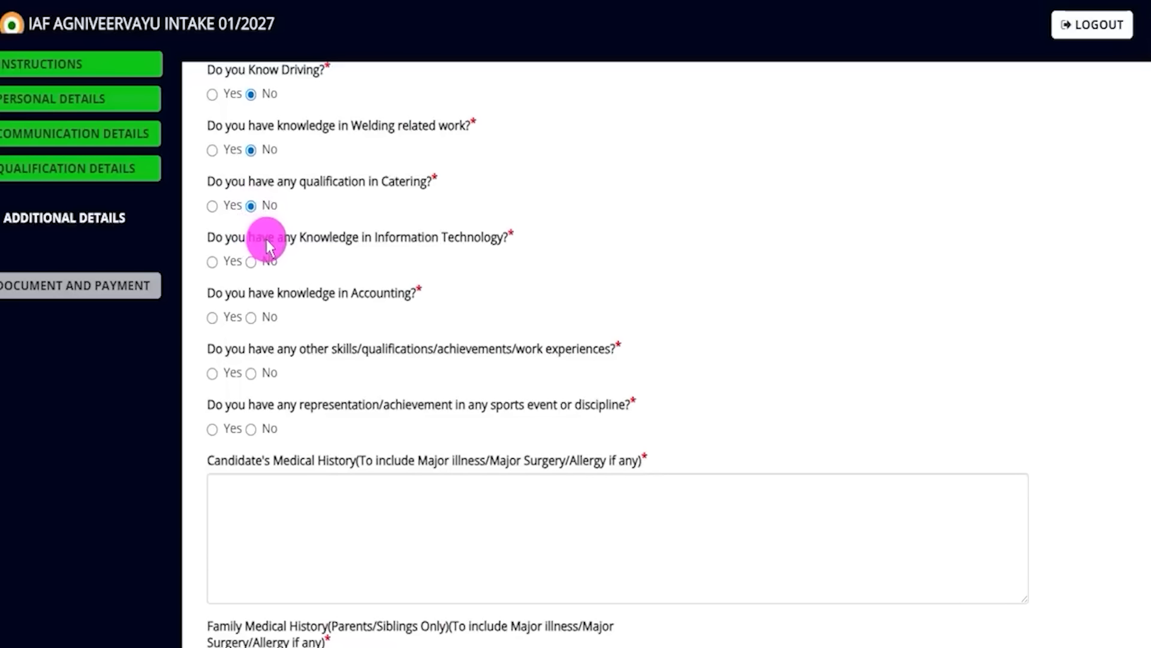
- Answer No to knowledge of Information Technology, after trying Yes and checking the areas field
{"action": "left_click_drag", "start_coordinate": [257, 238], "coordinate": [454, 238]}
{"action": "left_click", "coordinate": [214, 263]}
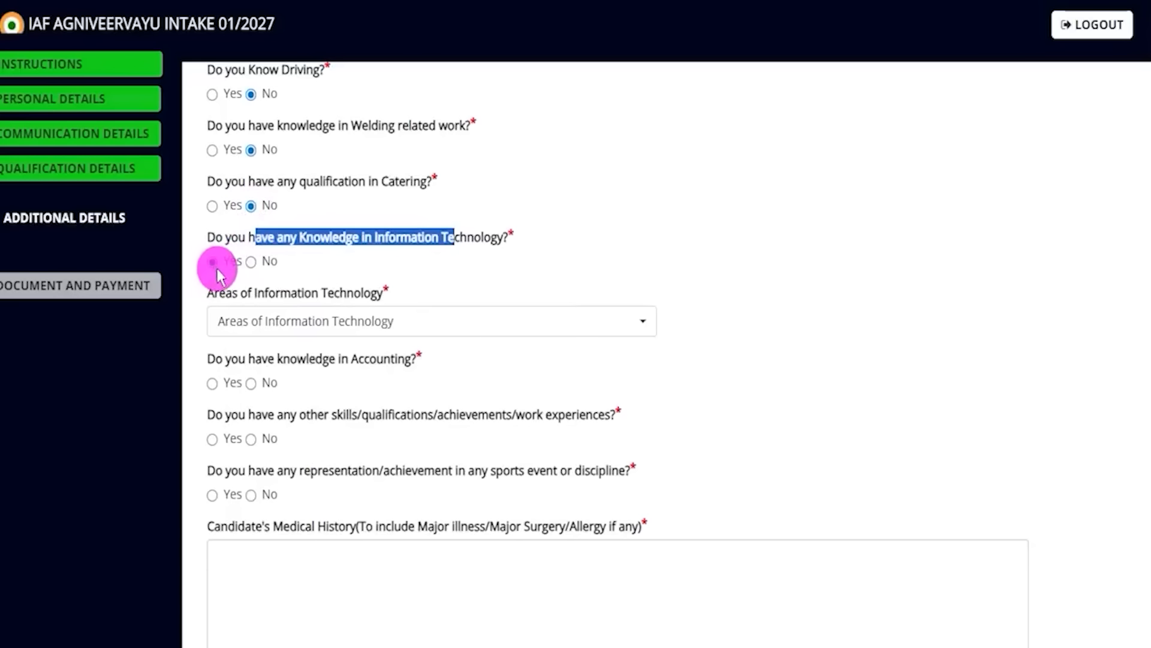
{"action": "left_click", "coordinate": [251, 262]}
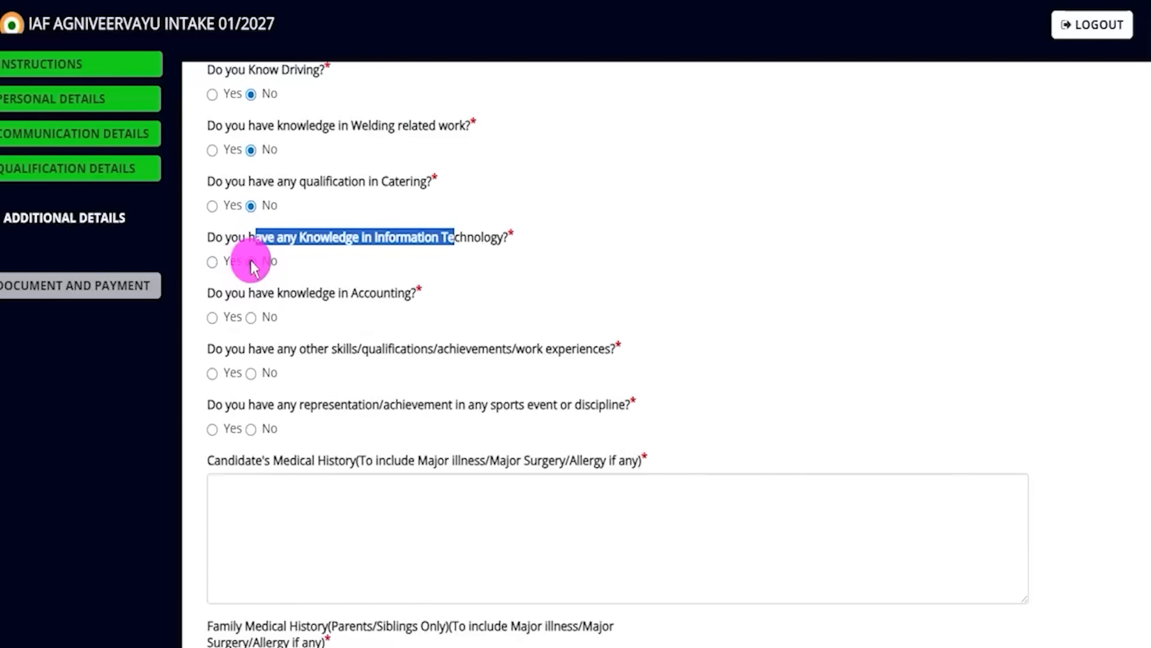
- Answer No to knowledge of accounting, after trying Yes and checking the Knowledge In Accounting field
{"action": "left_click_drag", "start_coordinate": [223, 294], "coordinate": [372, 295]}
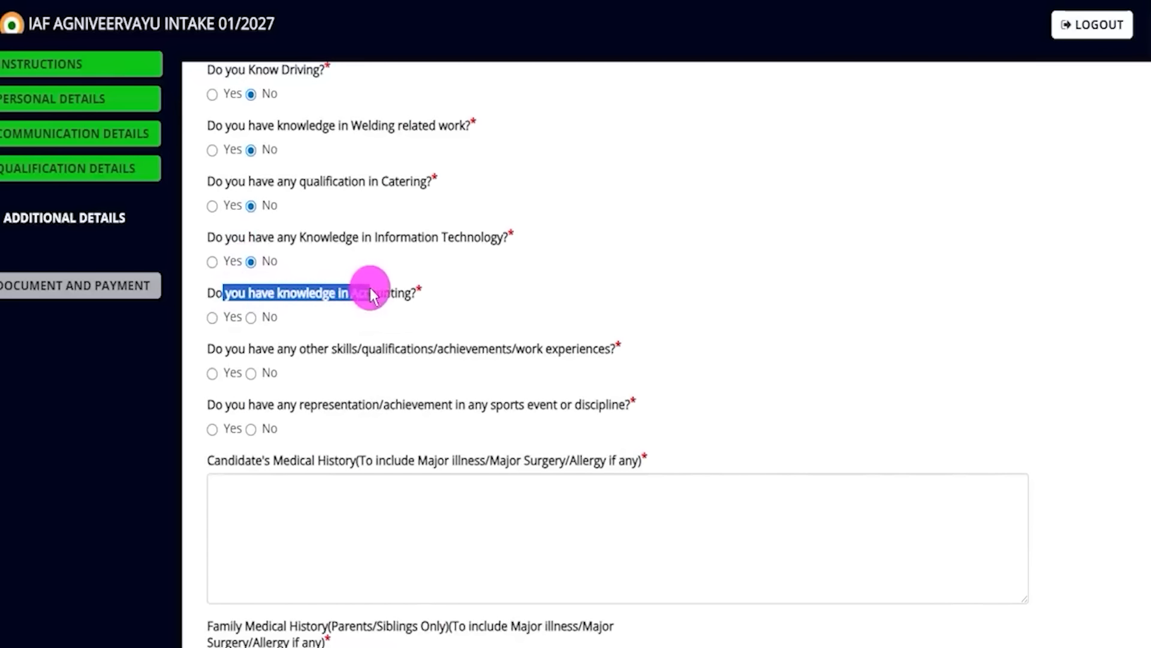
{"action": "left_click", "coordinate": [211, 317]}
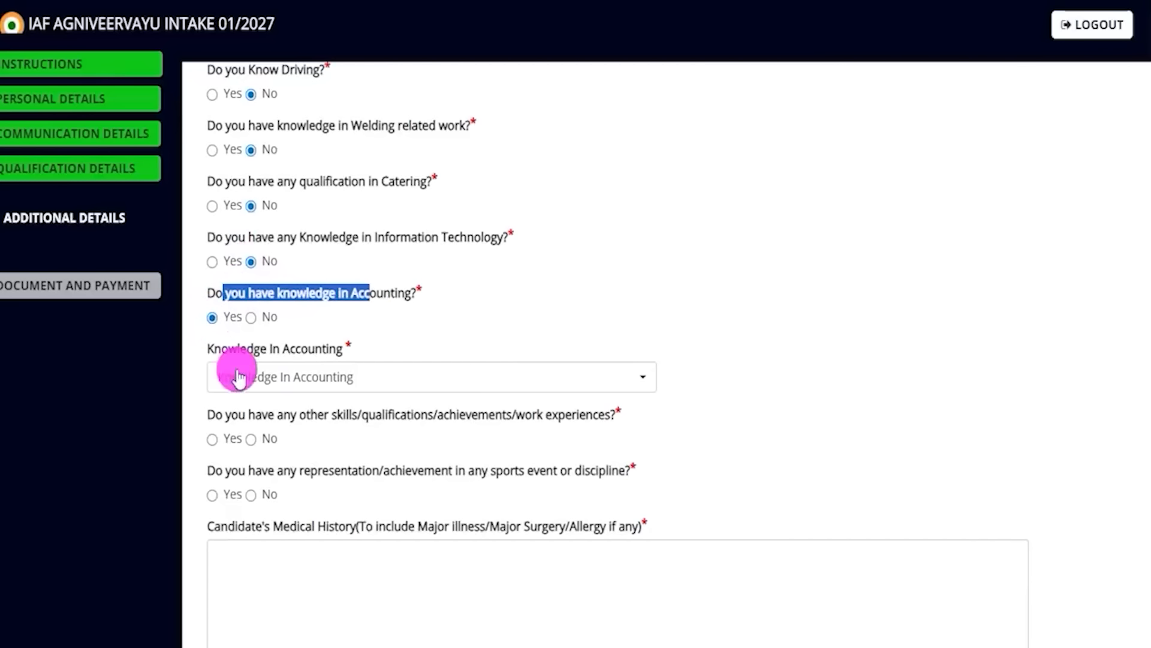
{"action": "left_click", "coordinate": [251, 317]}
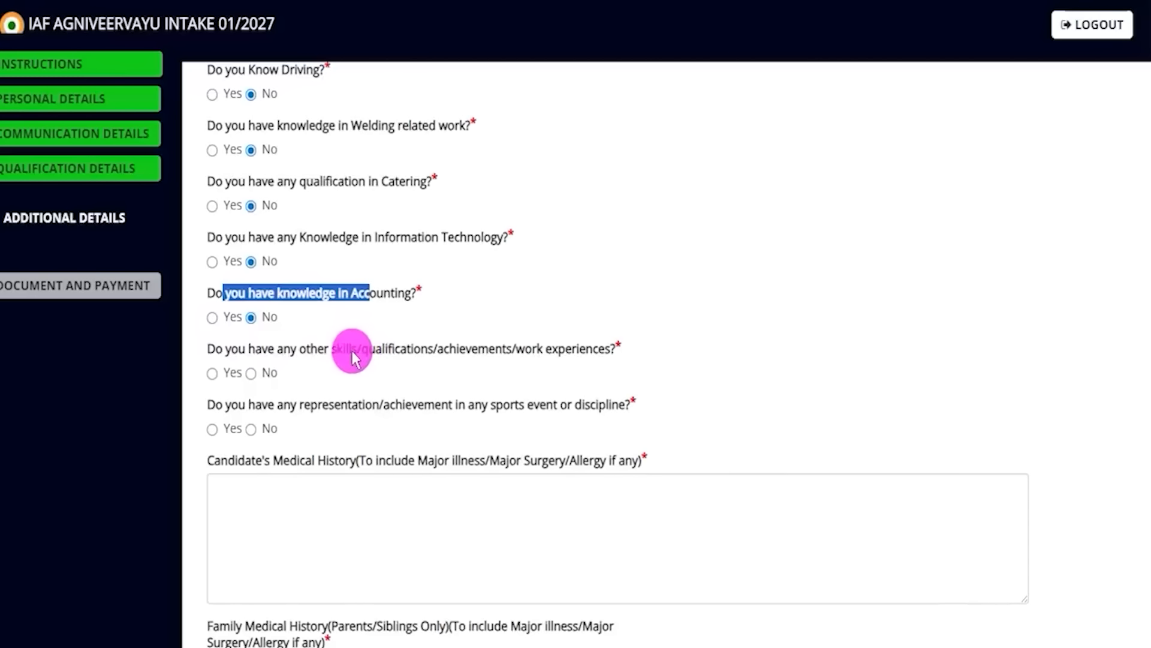
- Answer No to having other skills, qualifications, achievements or work experiences, after trying Yes
{"action": "left_click", "coordinate": [458, 355]}
{"action": "left_click_drag", "start_coordinate": [457, 350], "coordinate": [560, 350]}
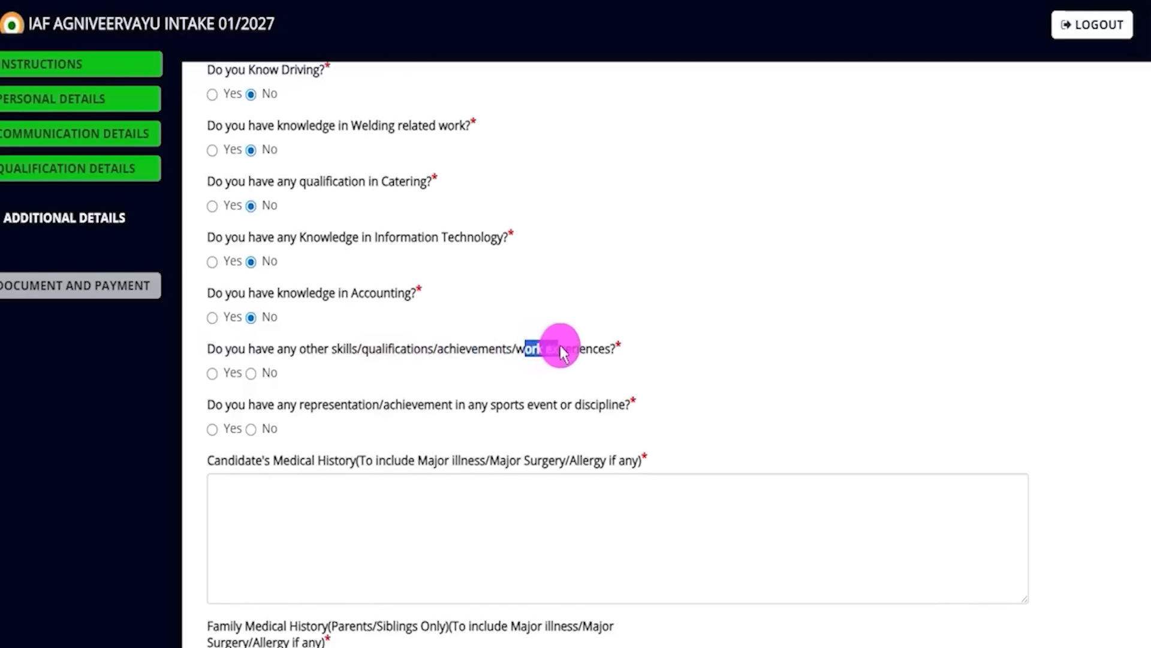
{"action": "left_click", "coordinate": [214, 373]}
{"action": "left_click", "coordinate": [273, 421]}
{"action": "left_click", "coordinate": [251, 374]}
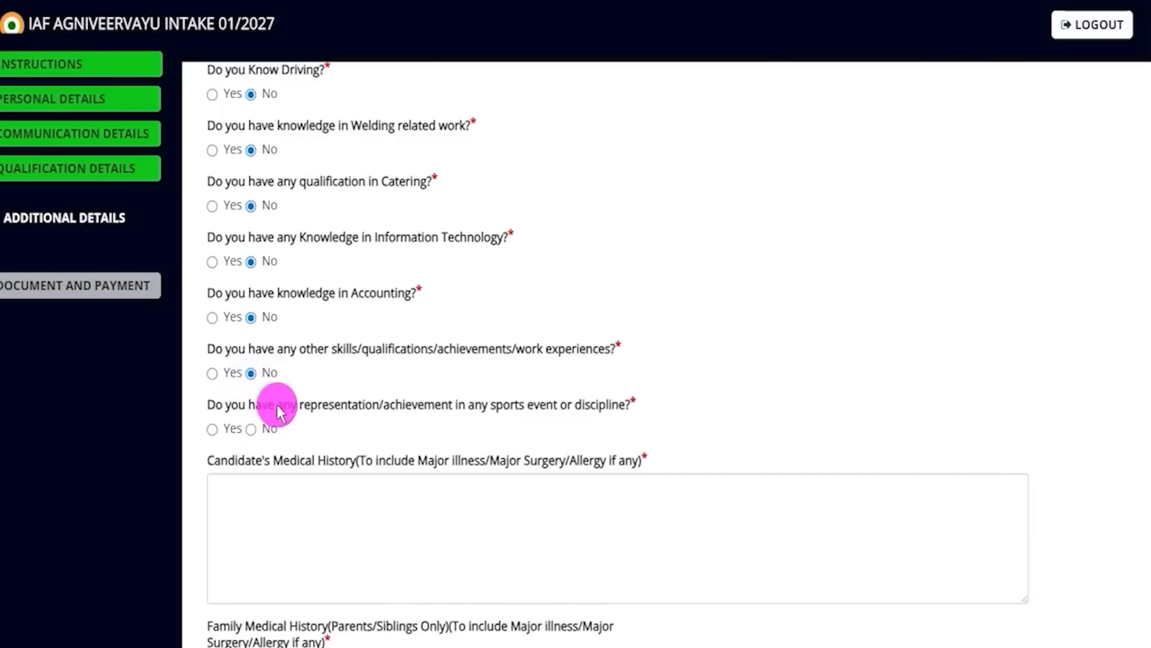
- Answer No to representation or achievement in a sports event, after trying Yes and checking the higher level represented options
{"action": "left_click_drag", "start_coordinate": [310, 404], "coordinate": [517, 403]}
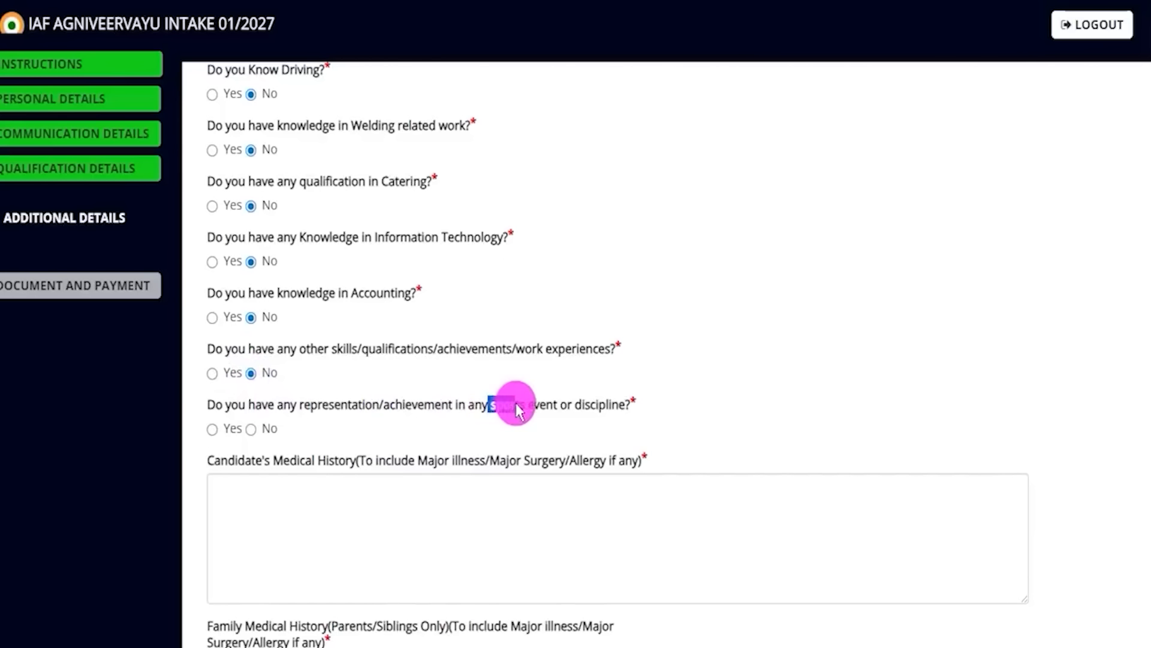
{"action": "left_click", "coordinate": [212, 429]}
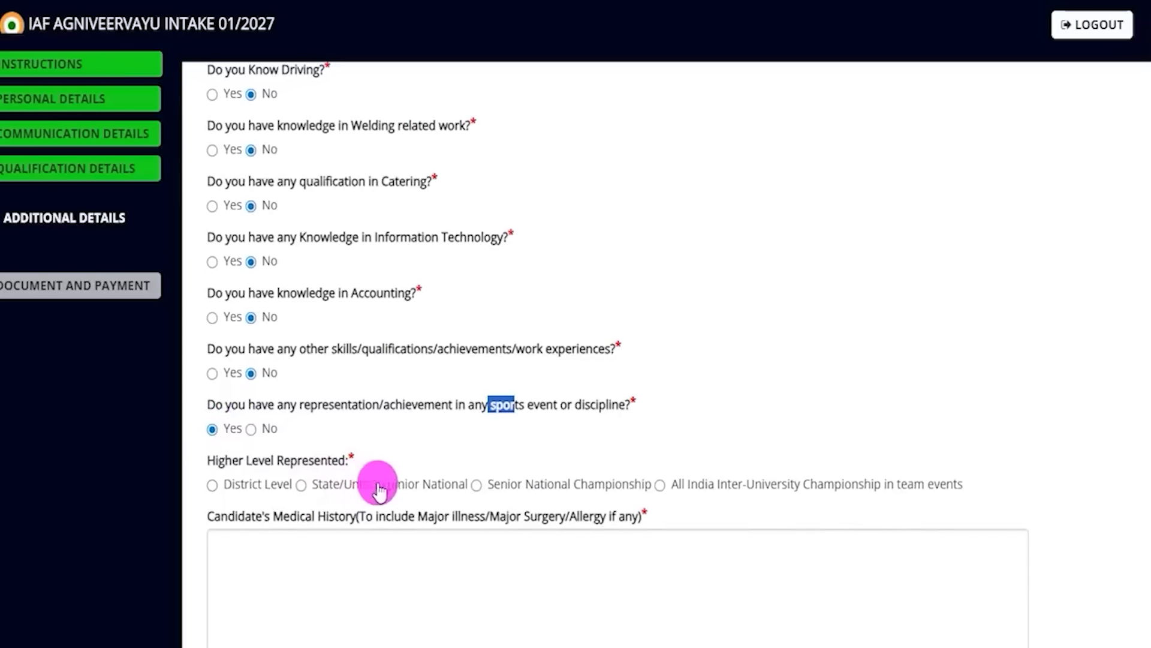
{"action": "left_click", "coordinate": [250, 428]}
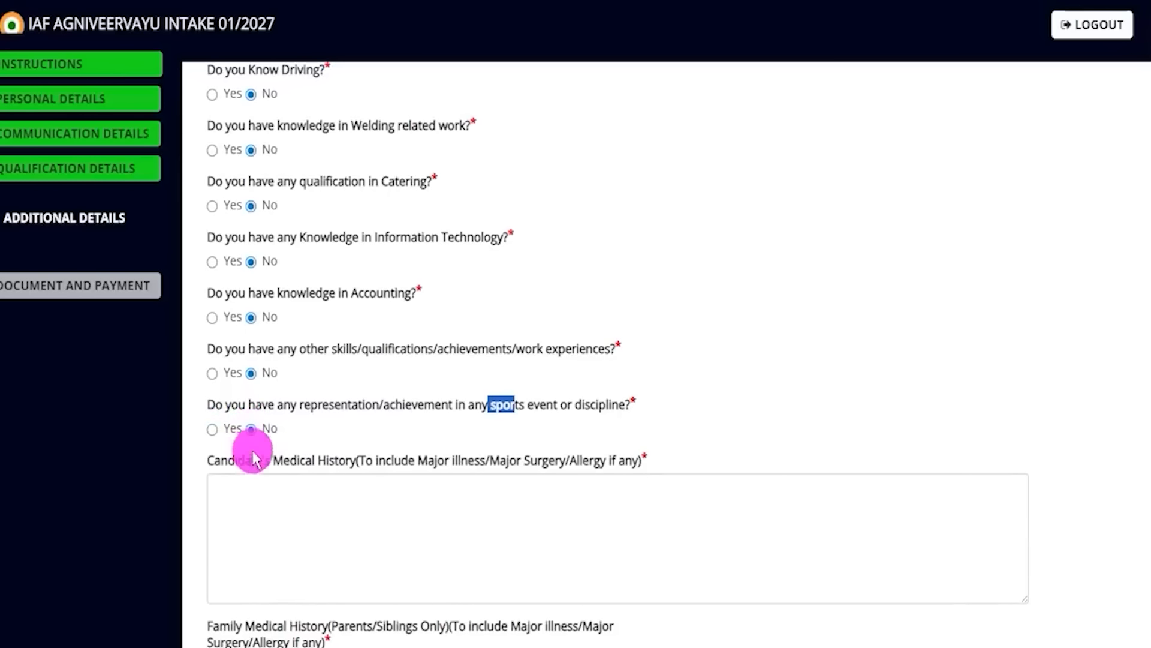
- Examine the candidate's medical history and family medical history fields and what illness, surgery and allergy details they require
{"action": "scroll", "coordinate": [264, 462], "scroll_direction": "down", "scroll_amount": 3}
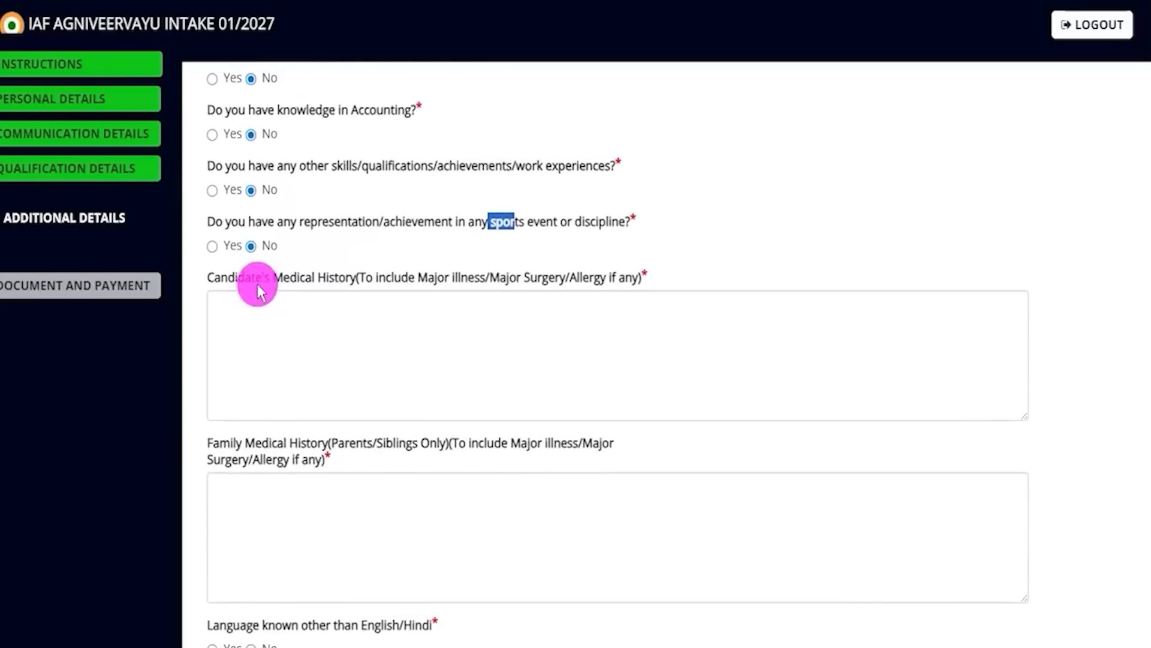
{"action": "left_click_drag", "start_coordinate": [239, 277], "coordinate": [330, 279]}
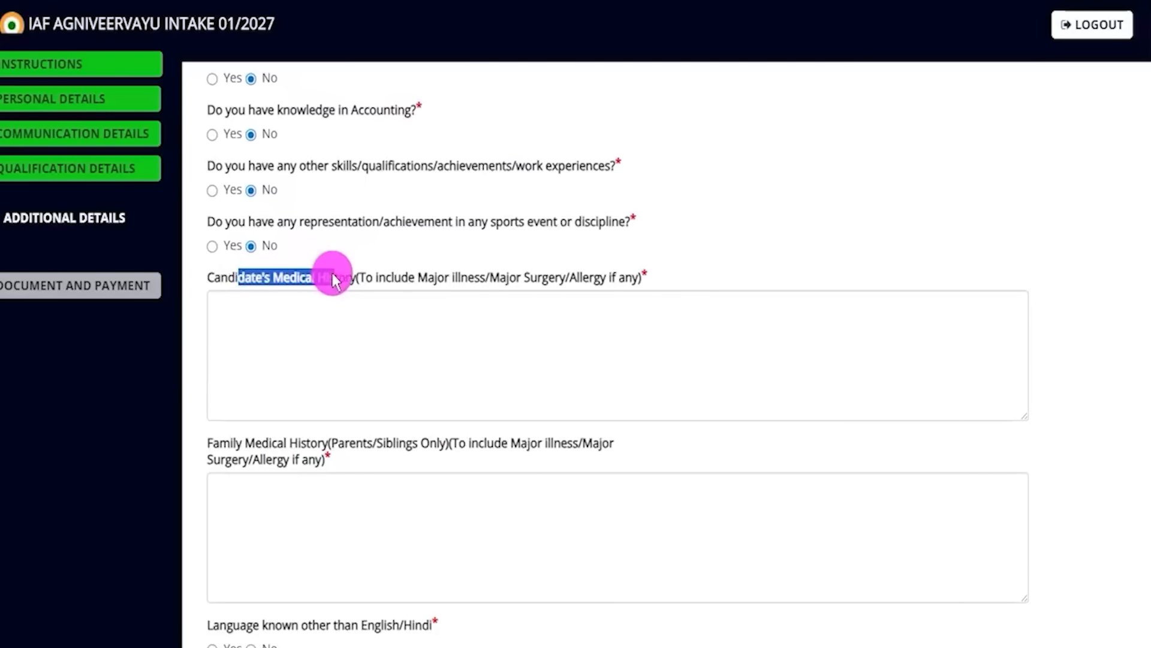
{"action": "left_click_drag", "start_coordinate": [420, 277], "coordinate": [617, 277]}
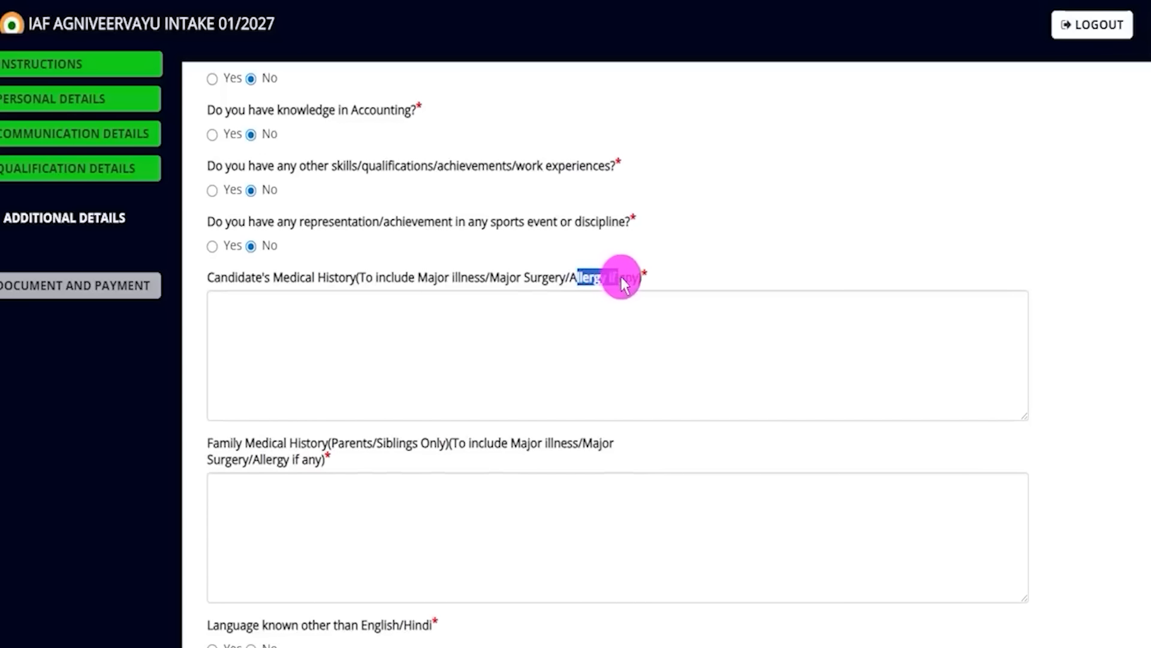
{"action": "left_click", "coordinate": [457, 319]}
{"action": "scroll", "coordinate": [390, 315], "scroll_direction": "down", "scroll_amount": 3}
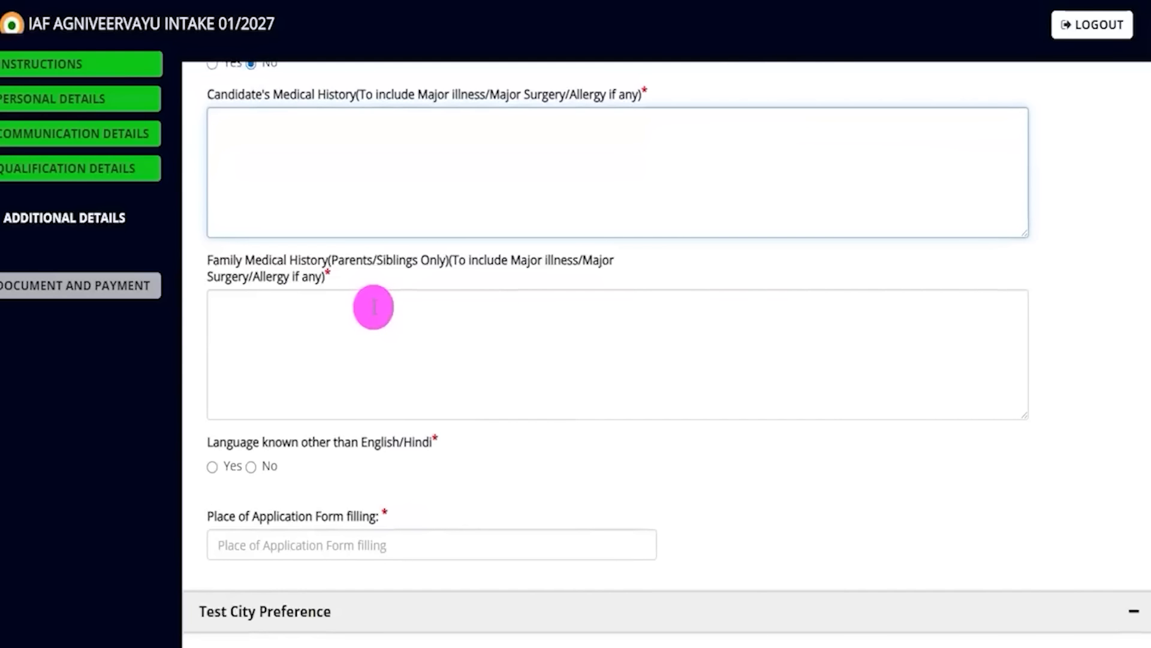
{"action": "left_click_drag", "start_coordinate": [219, 259], "coordinate": [328, 260]}
{"action": "left_click", "coordinate": [329, 327]}
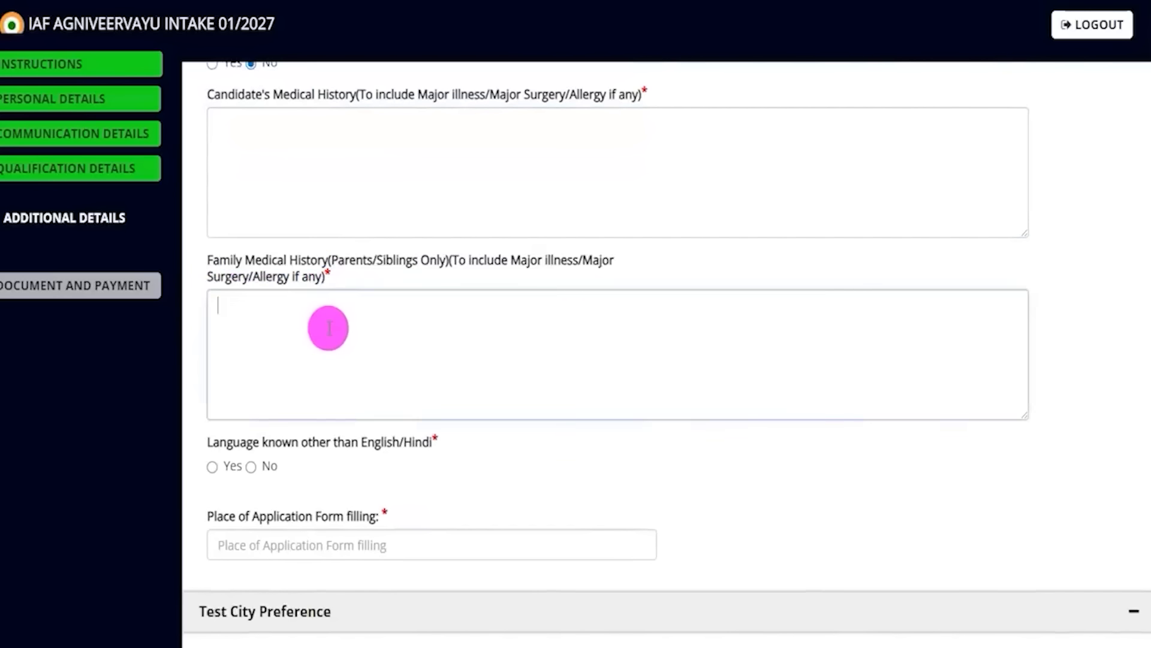
- Answer No to knowing a language other than English/Hindi, after trying Yes, and go to the Place of Application Form filling field
{"action": "scroll", "coordinate": [324, 329], "scroll_direction": "down", "scroll_amount": 3}
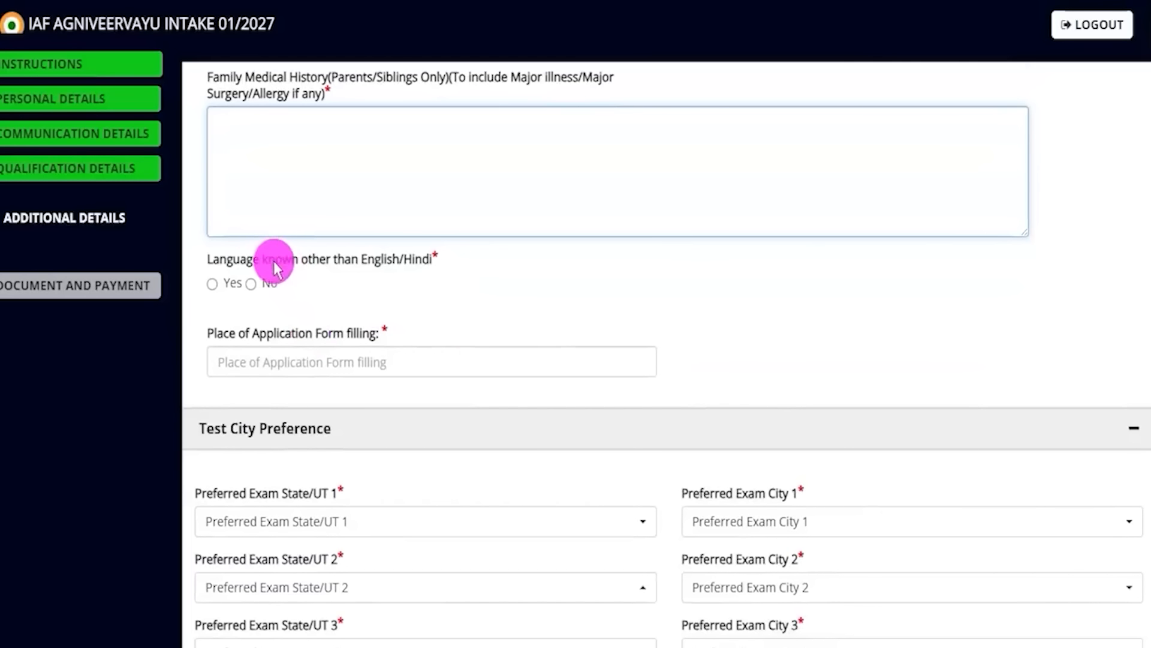
{"action": "left_click_drag", "start_coordinate": [240, 260], "coordinate": [415, 262]}
{"action": "left_click", "coordinate": [213, 285]}
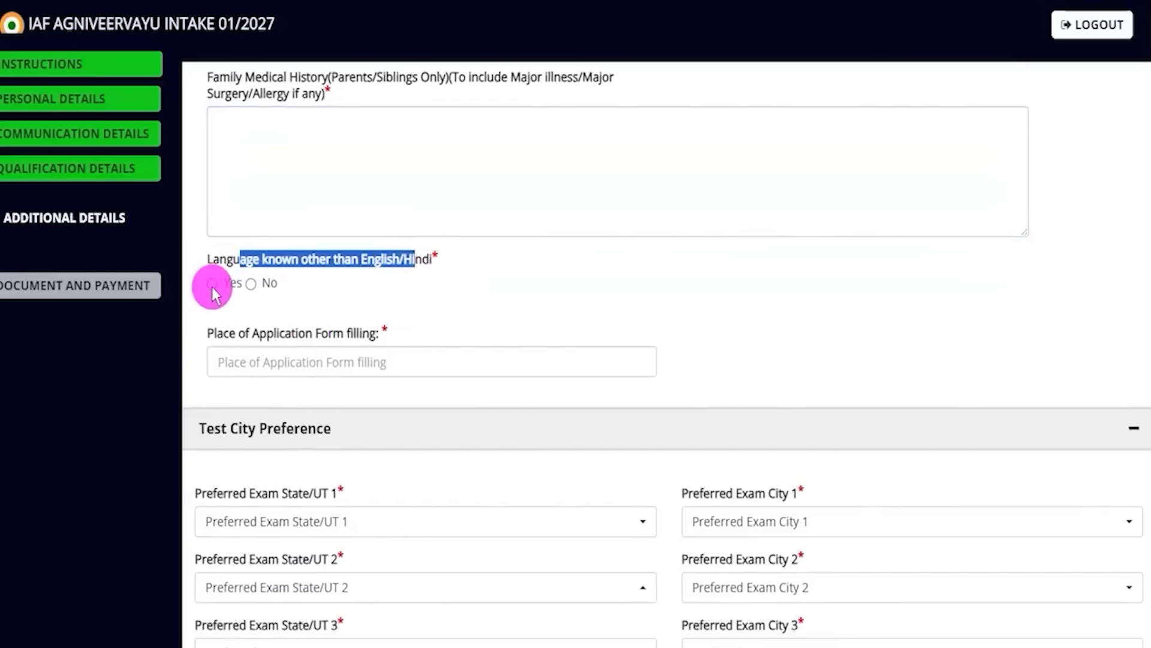
{"action": "left_click", "coordinate": [279, 365]}
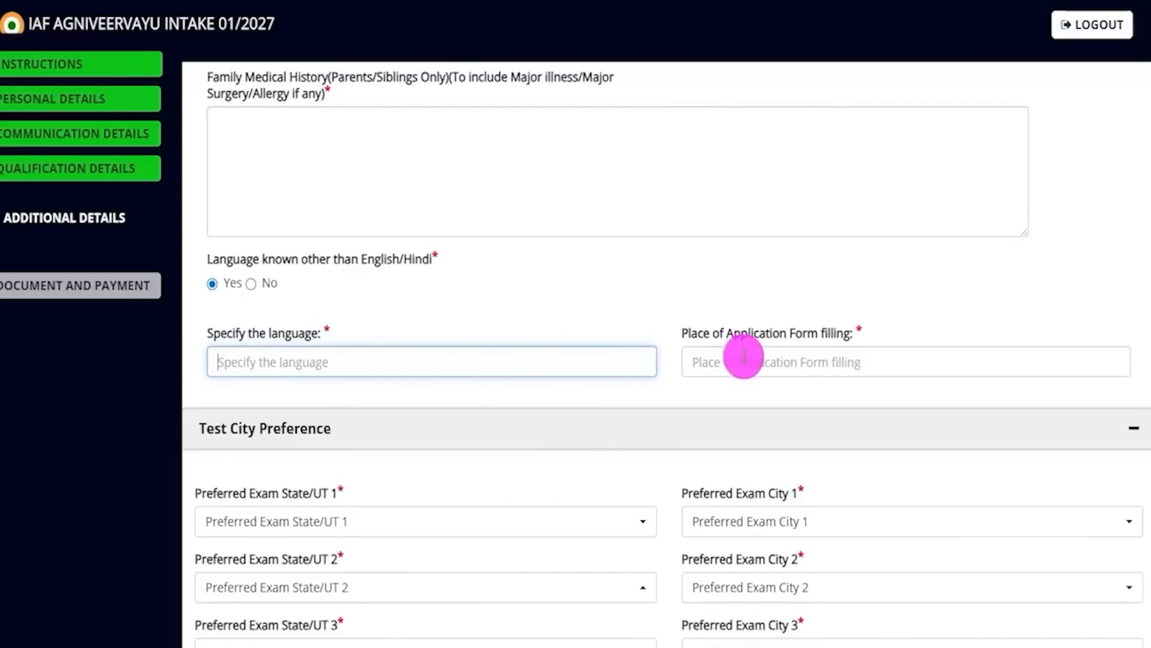
{"action": "left_click", "coordinate": [251, 283]}
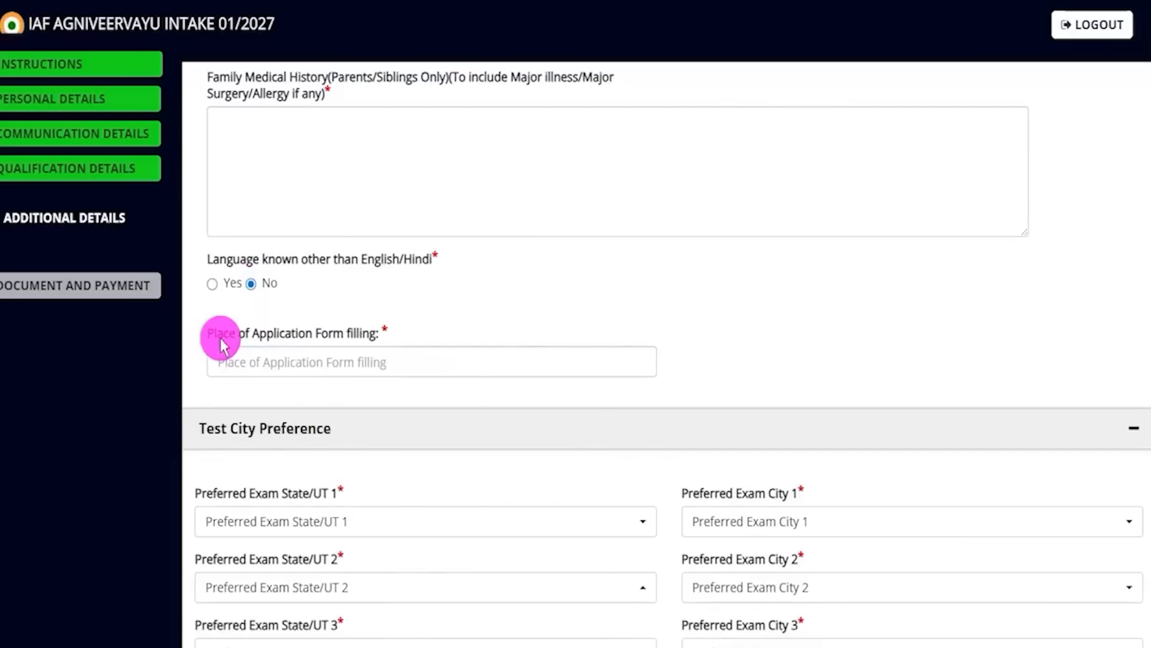
{"action": "left_click_drag", "start_coordinate": [224, 333], "coordinate": [355, 329]}
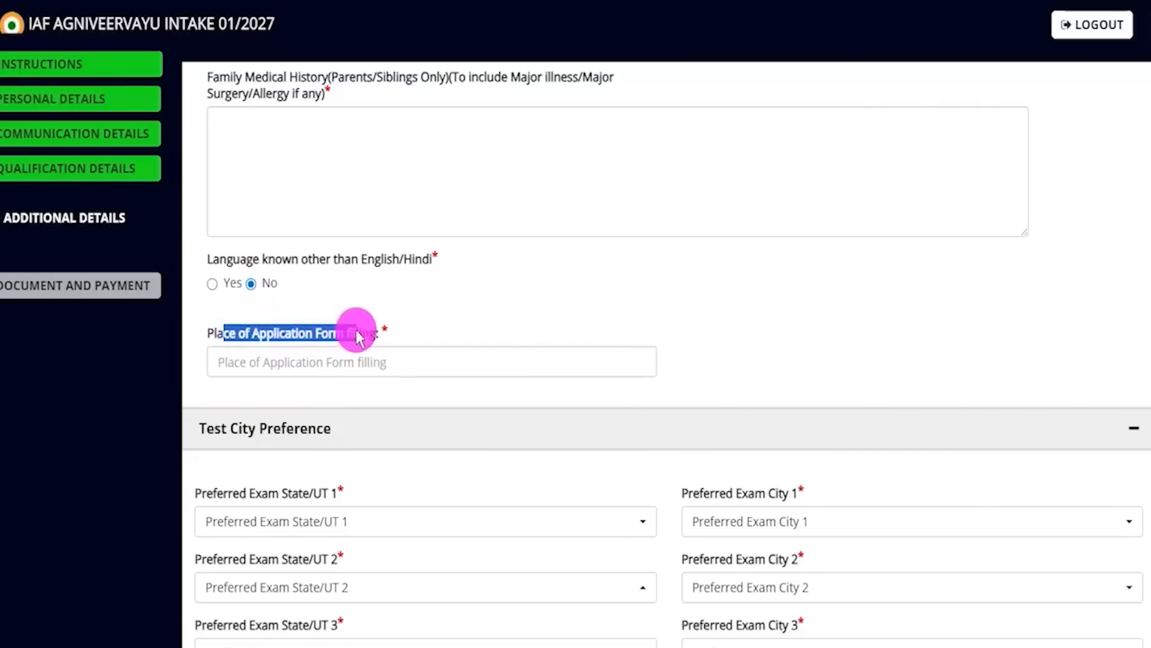
{"action": "left_click", "coordinate": [308, 362]}
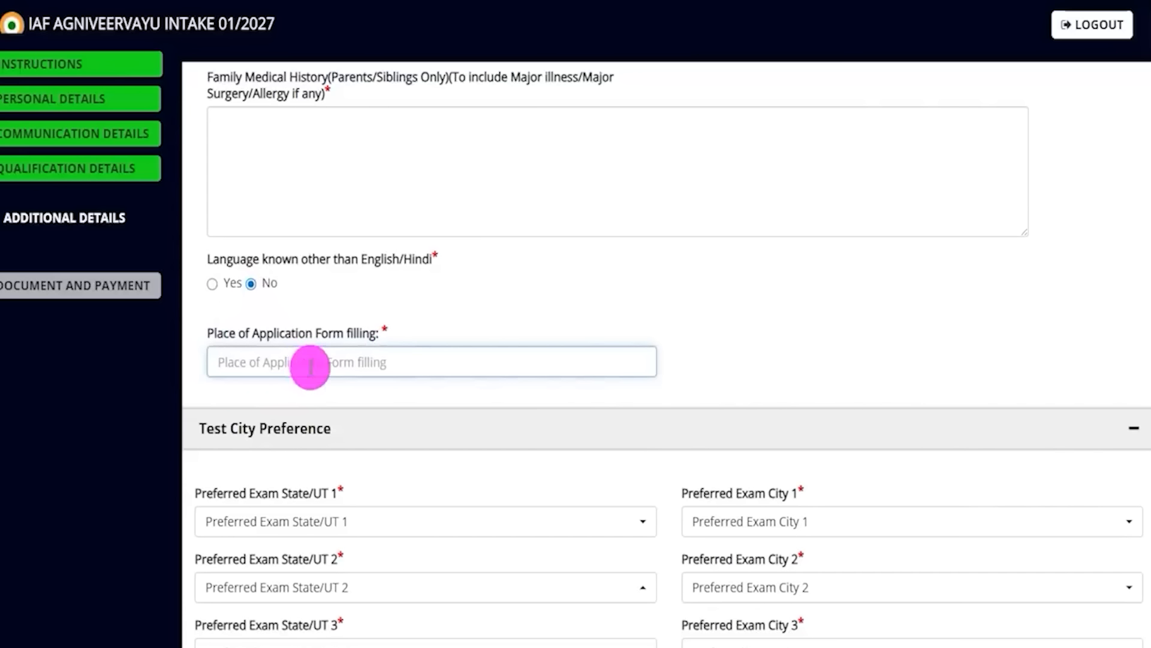
- Set the first test city preference to Uttarakhand as the exam state and Dehradun as the exam city
{"action": "scroll", "coordinate": [312, 368], "scroll_direction": "down", "scroll_amount": 5}
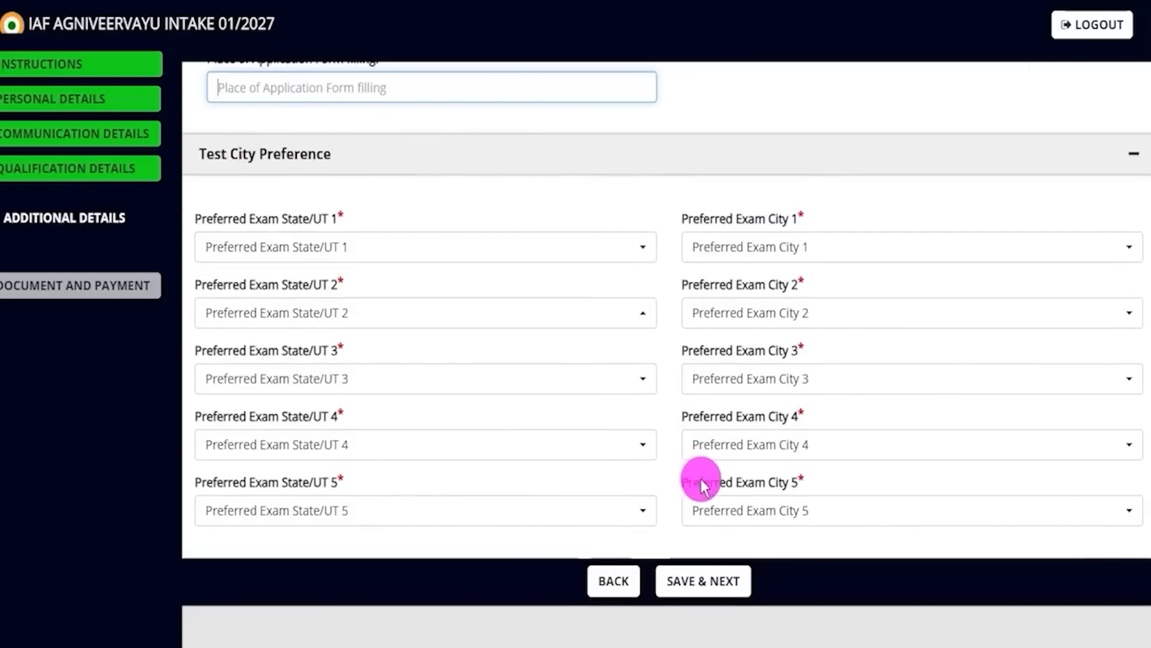
{"action": "left_click", "coordinate": [472, 255]}
{"action": "scroll", "coordinate": [308, 437], "scroll_direction": "down", "scroll_amount": 10}
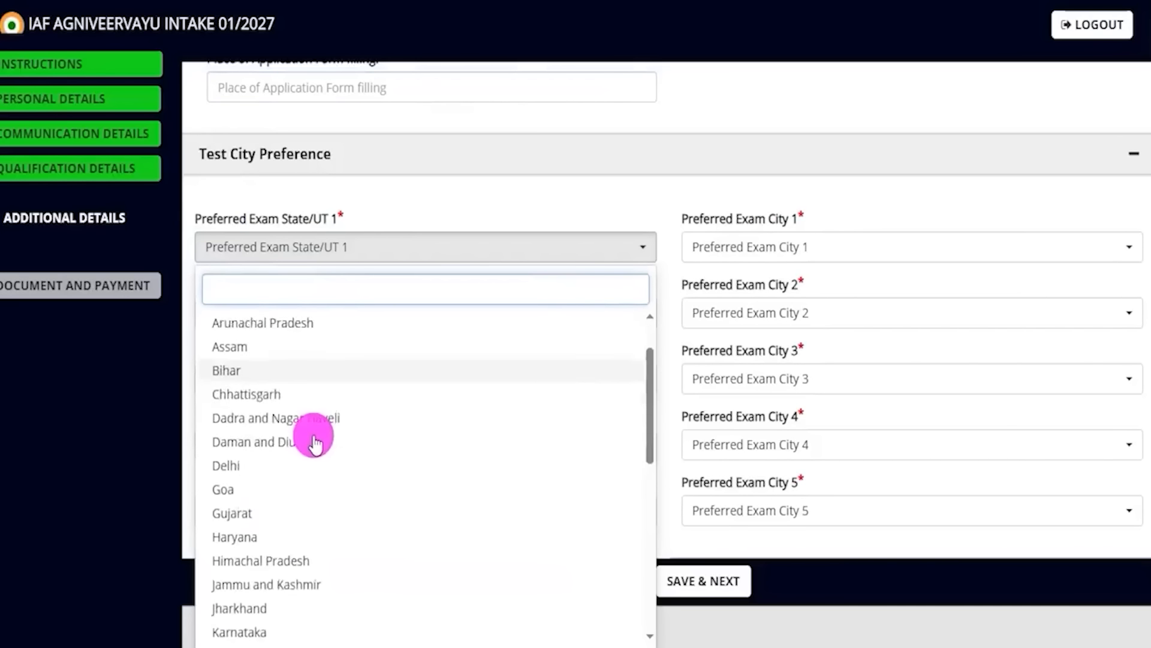
{"action": "left_click", "coordinate": [261, 606]}
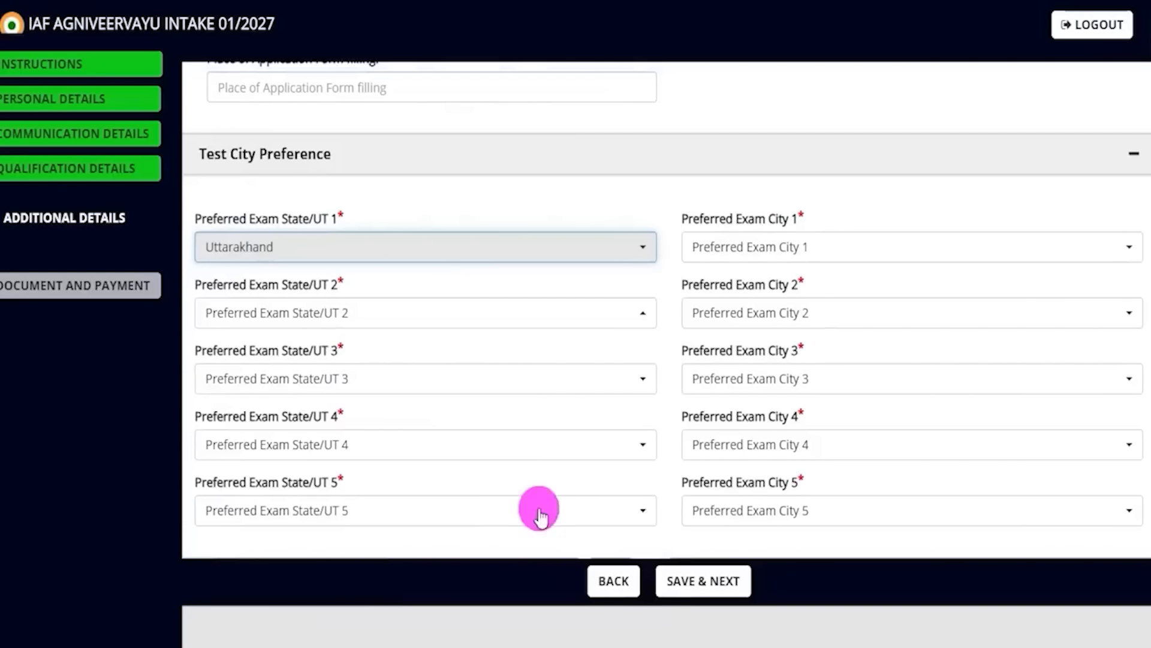
{"action": "left_click", "coordinate": [785, 256]}
{"action": "left_click", "coordinate": [738, 368]}
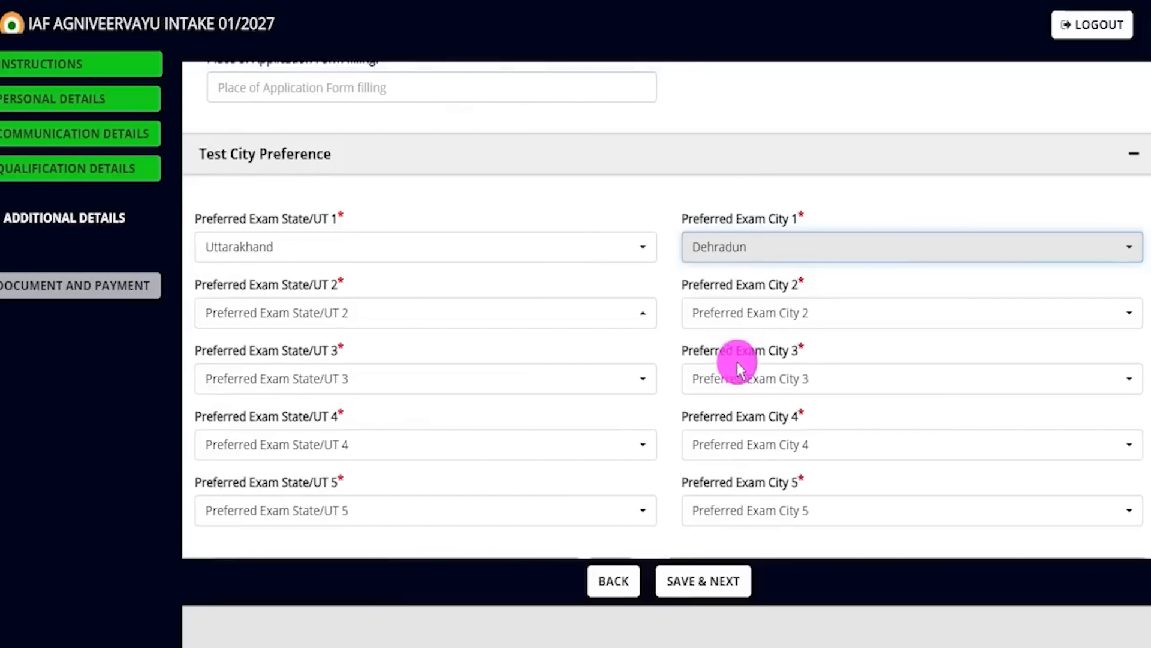
- Set the second test city preference to Uttarakhand as the exam state and Haldwani as the exam city
{"action": "left_click", "coordinate": [382, 318]}
{"action": "scroll", "coordinate": [275, 503], "scroll_direction": "down", "scroll_amount": 10}
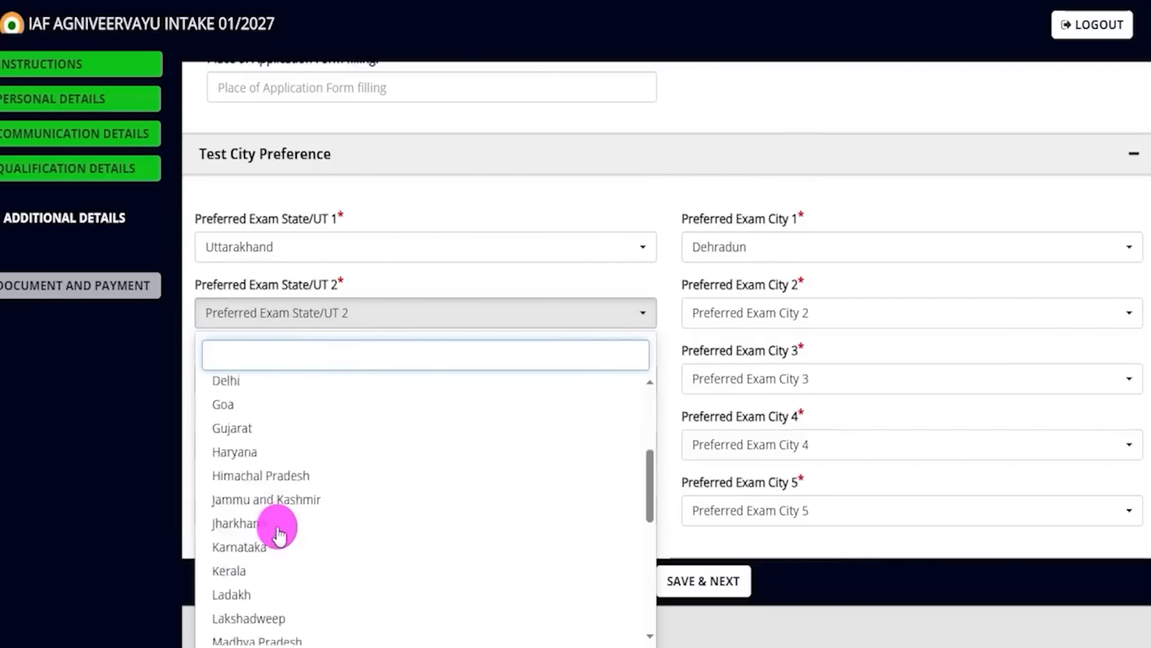
{"action": "left_click", "coordinate": [191, 606]}
{"action": "left_click", "coordinate": [761, 325]}
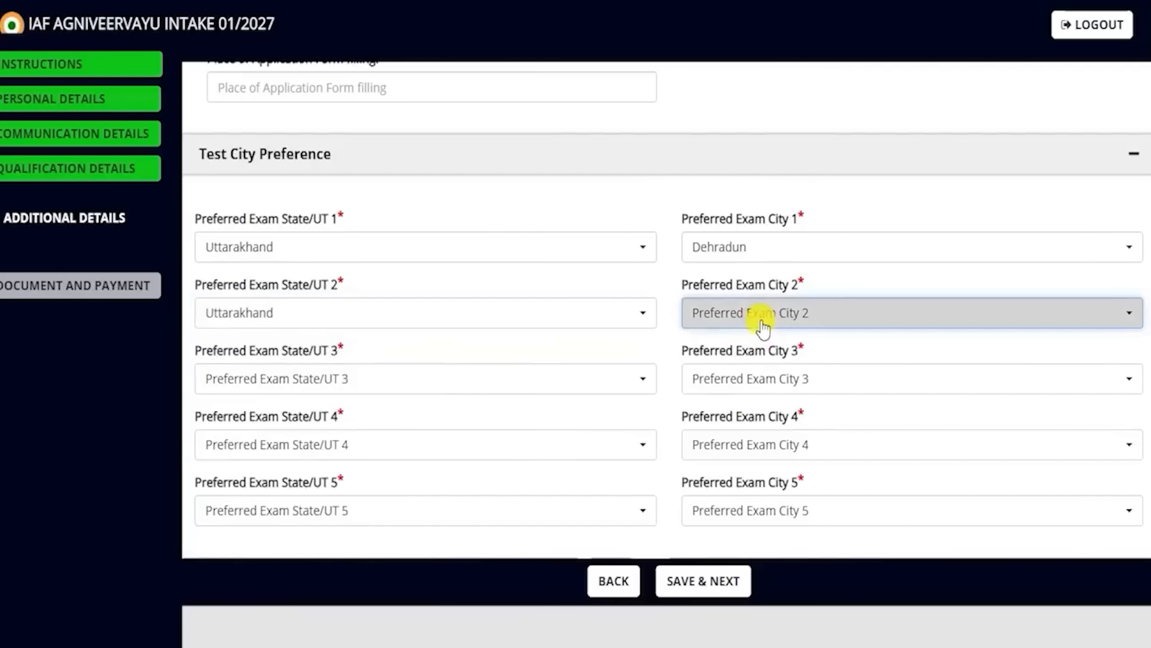
{"action": "left_click", "coordinate": [738, 455]}
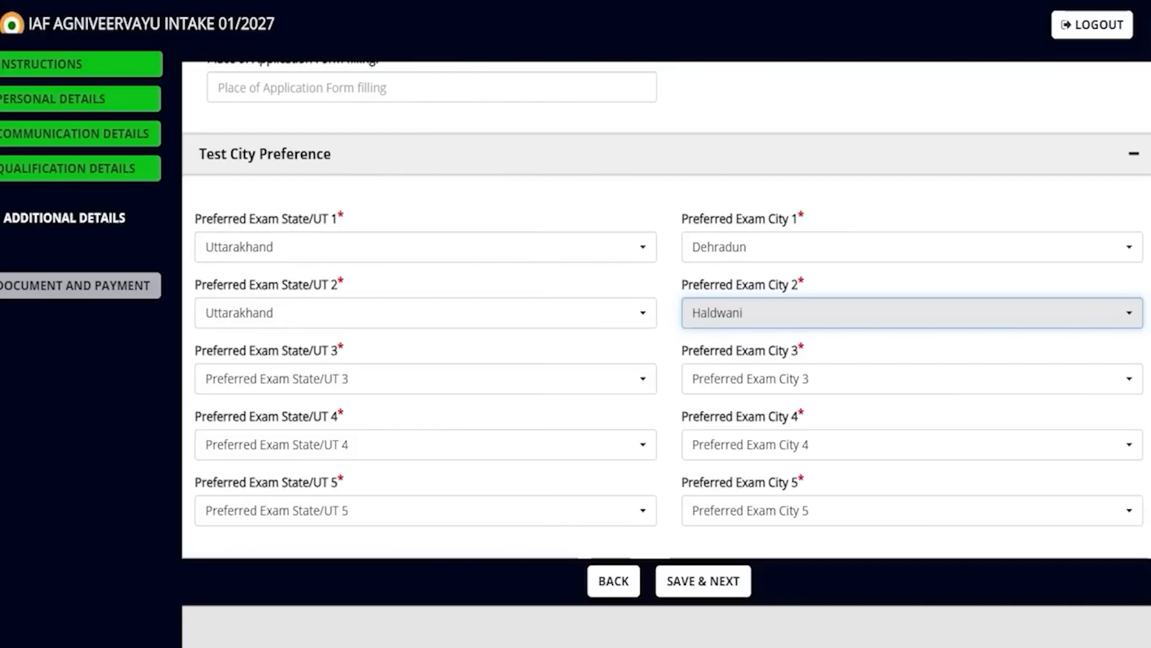
- Save the additional details and proceed to the Documents Upload part of the Document and Payment section
{"action": "left_click_drag", "start_coordinate": [969, 389], "coordinate": [752, 570]}
{"action": "left_click", "coordinate": [730, 570]}
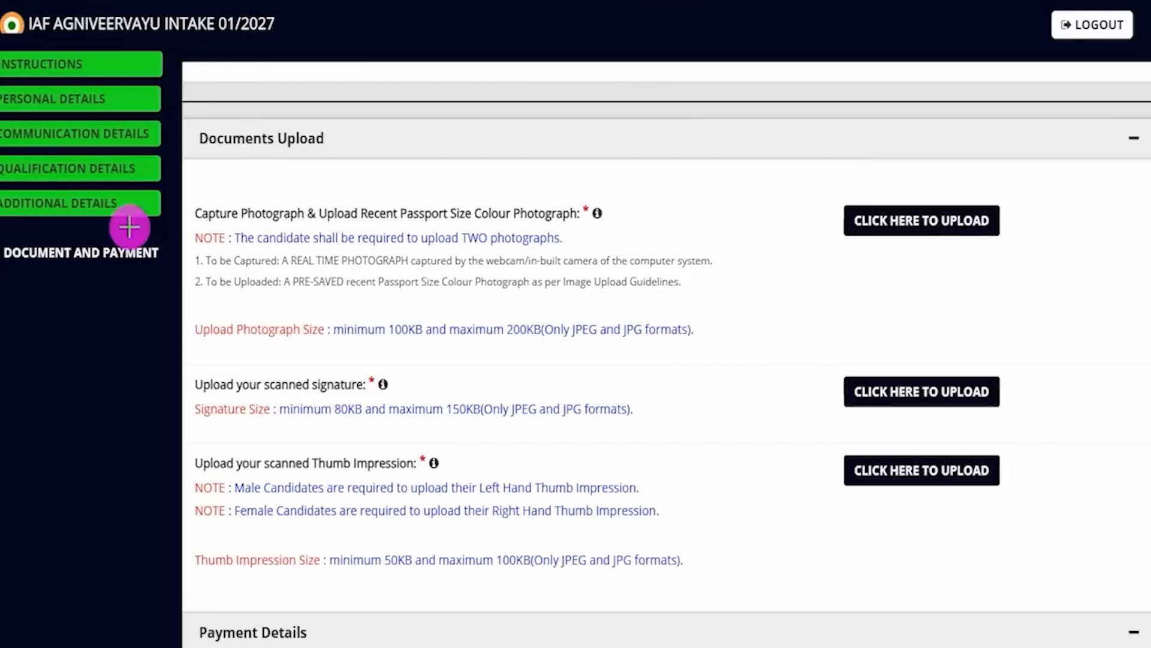
{"action": "left_click_drag", "start_coordinate": [334, 150], "coordinate": [381, 98]}
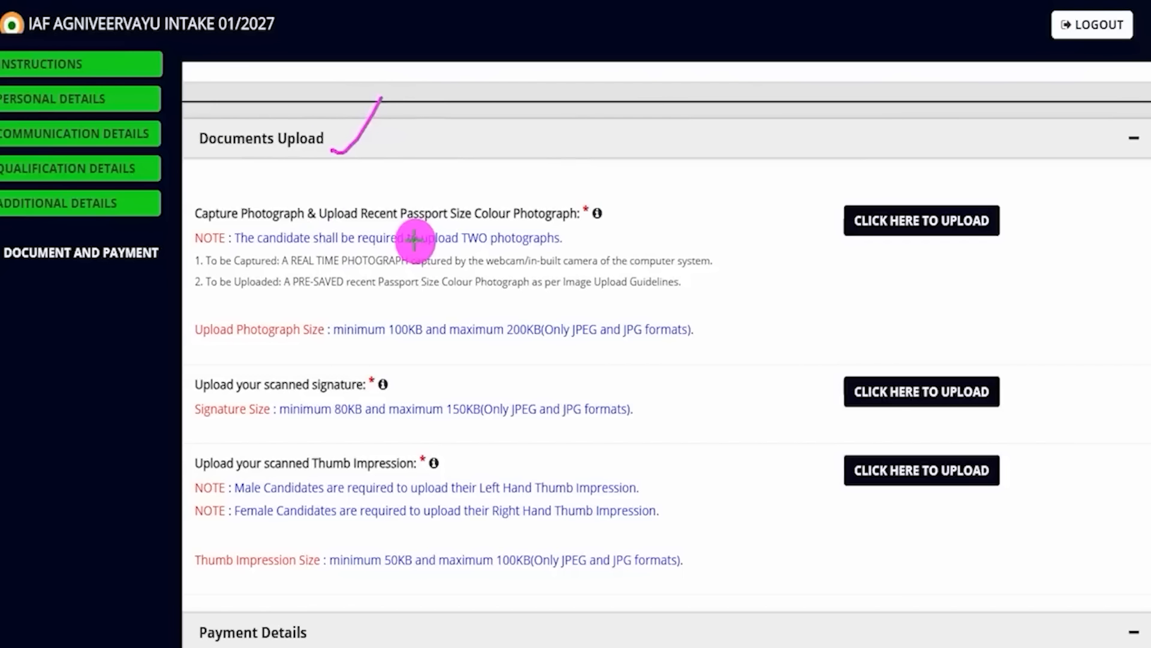
- Examine the file size and format requirements for the photograph, scanned signature and thumb impression, including which hand's thumb each candidate needs
{"action": "left_click_drag", "start_coordinate": [269, 229], "coordinate": [331, 223]}
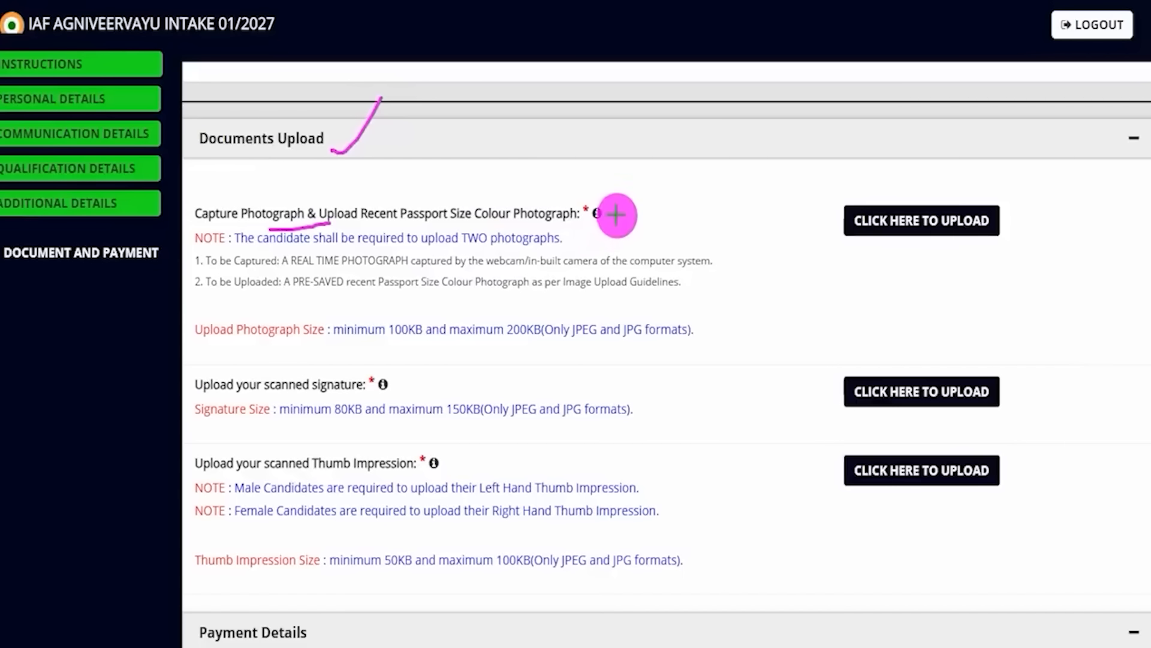
{"action": "left_click_drag", "start_coordinate": [616, 215], "coordinate": [645, 185]}
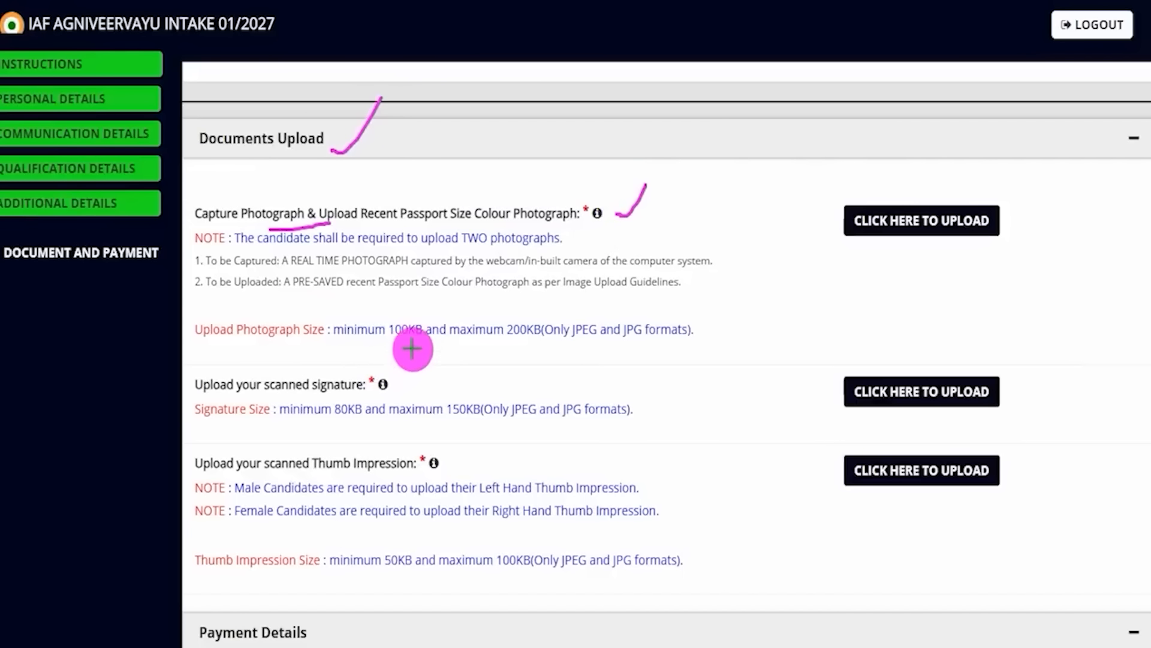
{"action": "left_click_drag", "start_coordinate": [376, 342], "coordinate": [651, 343]}
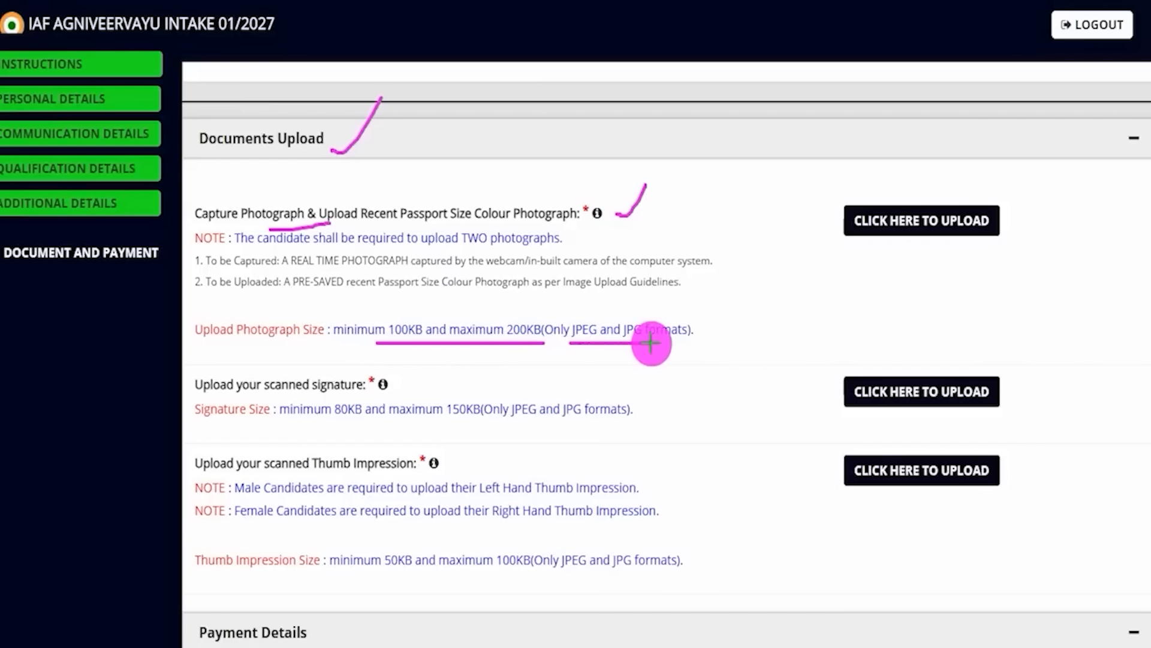
{"action": "left_click_drag", "start_coordinate": [402, 384], "coordinate": [438, 351]}
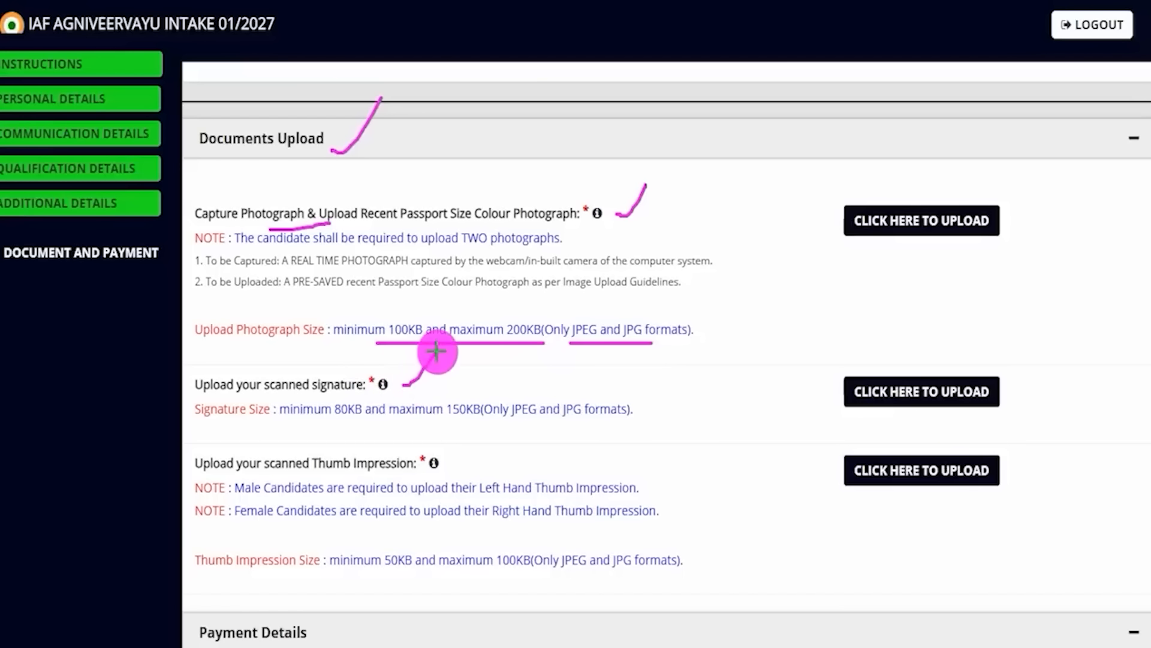
{"action": "left_click_drag", "start_coordinate": [324, 426], "coordinate": [467, 426]}
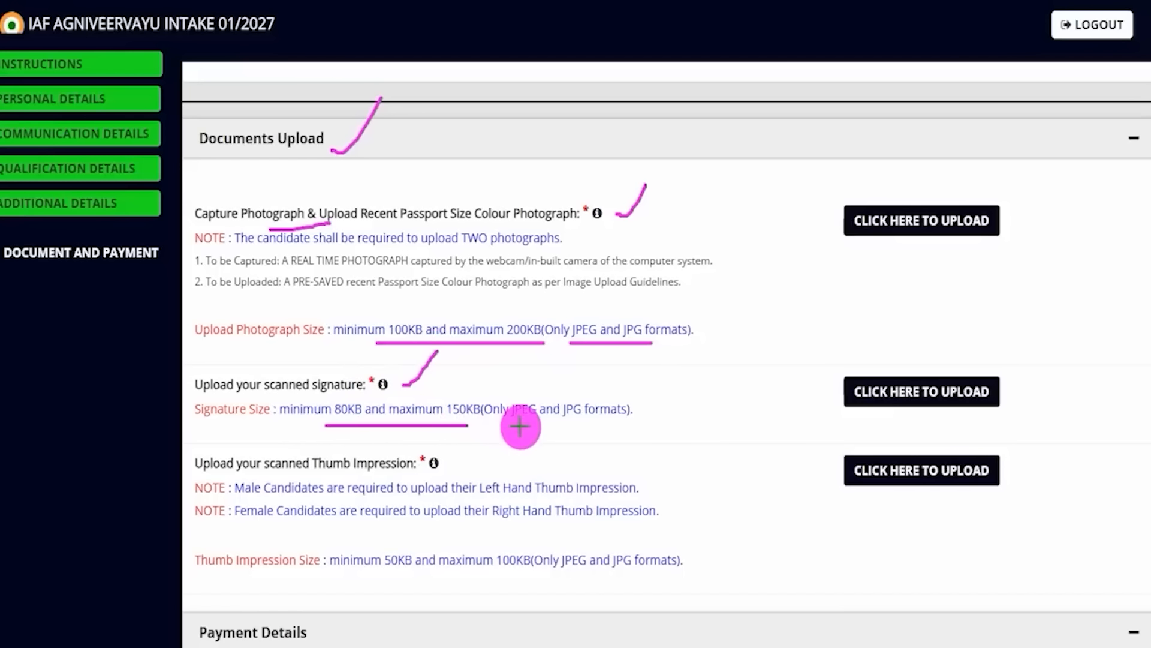
{"action": "left_click_drag", "start_coordinate": [505, 425], "coordinate": [627, 427]}
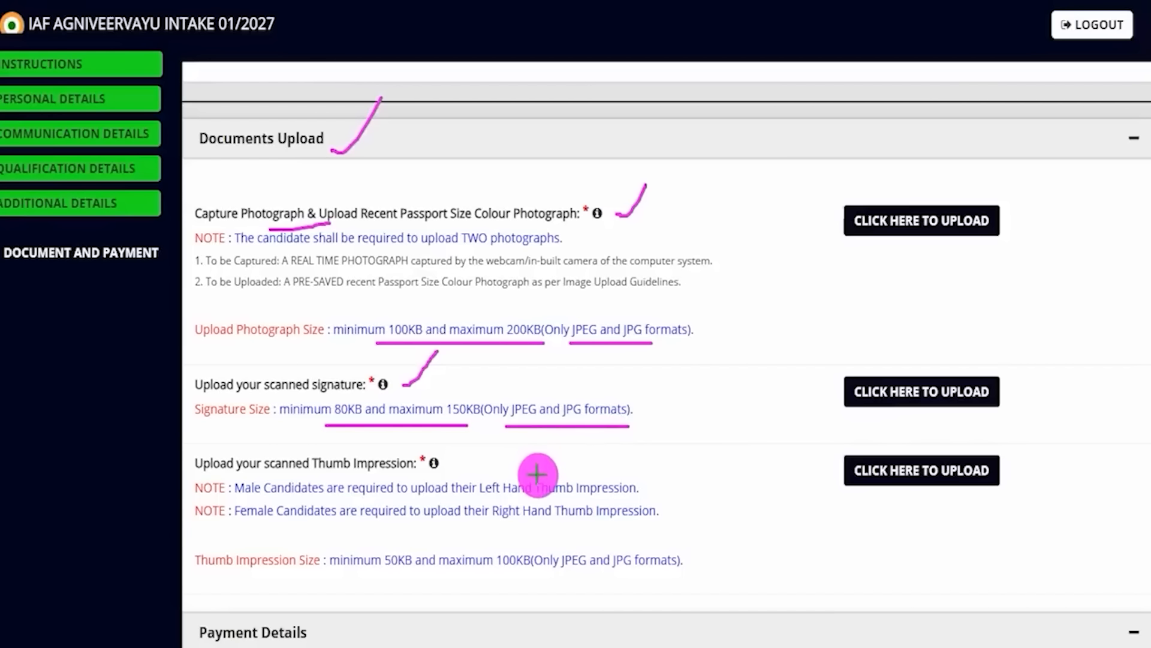
{"action": "left_click_drag", "start_coordinate": [537, 476], "coordinate": [561, 446]}
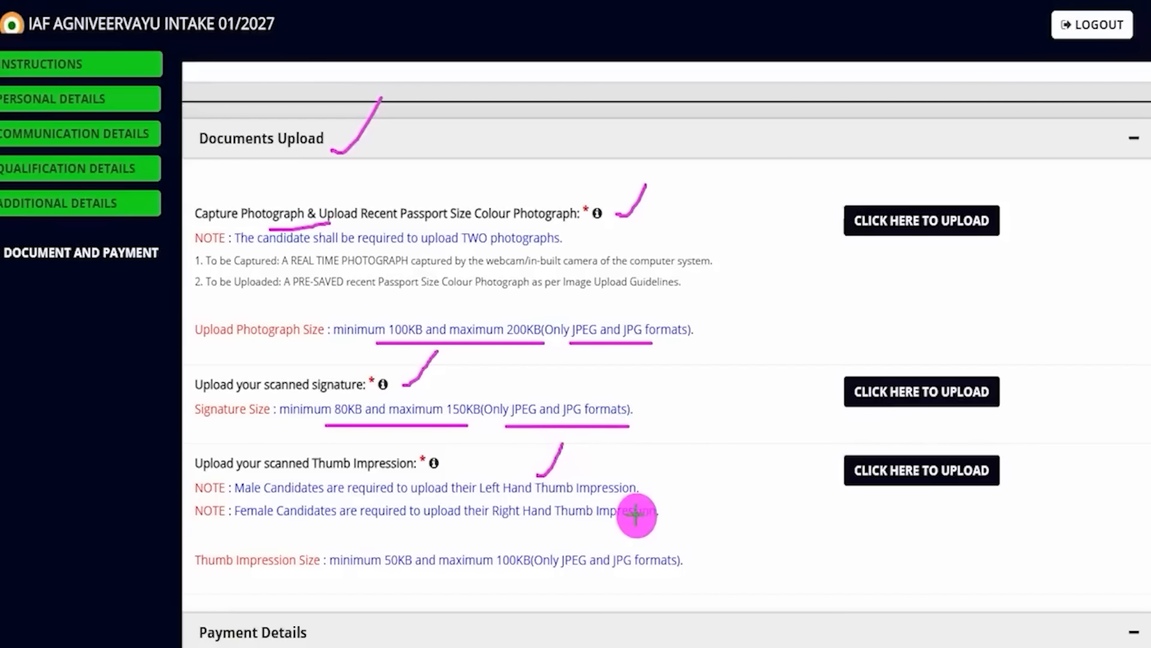
{"action": "mouse_move", "coordinate": [653, 511]}
{"action": "left_mouse_down"}
{"action": "mouse_move", "coordinate": [673, 504]}
{"action": "mouse_move", "coordinate": [688, 475]}
{"action": "left_mouse_up"}
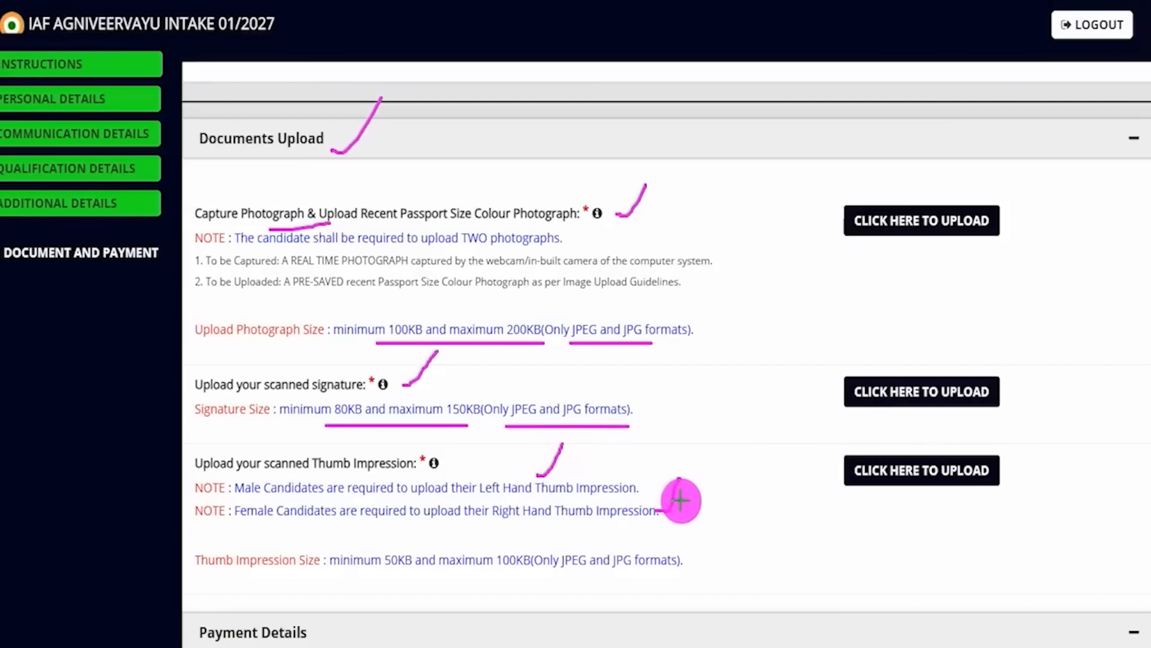
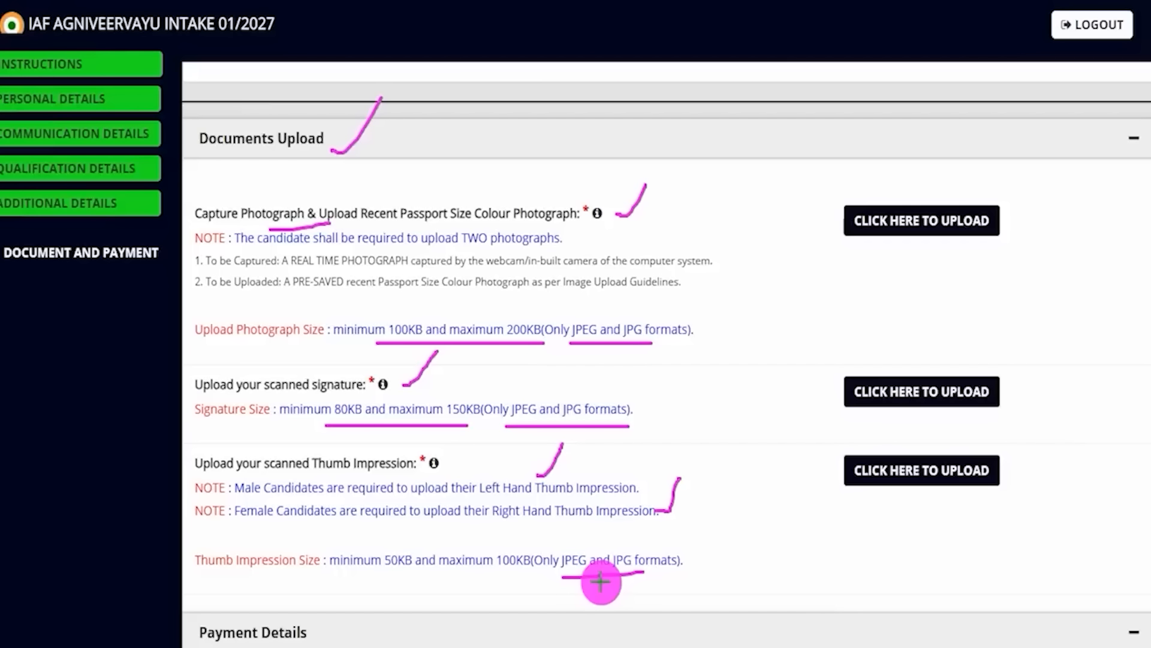
{"action": "left_click_drag", "start_coordinate": [379, 570], "coordinate": [401, 571]}
{"action": "left_click_drag", "start_coordinate": [483, 571], "coordinate": [529, 571]}
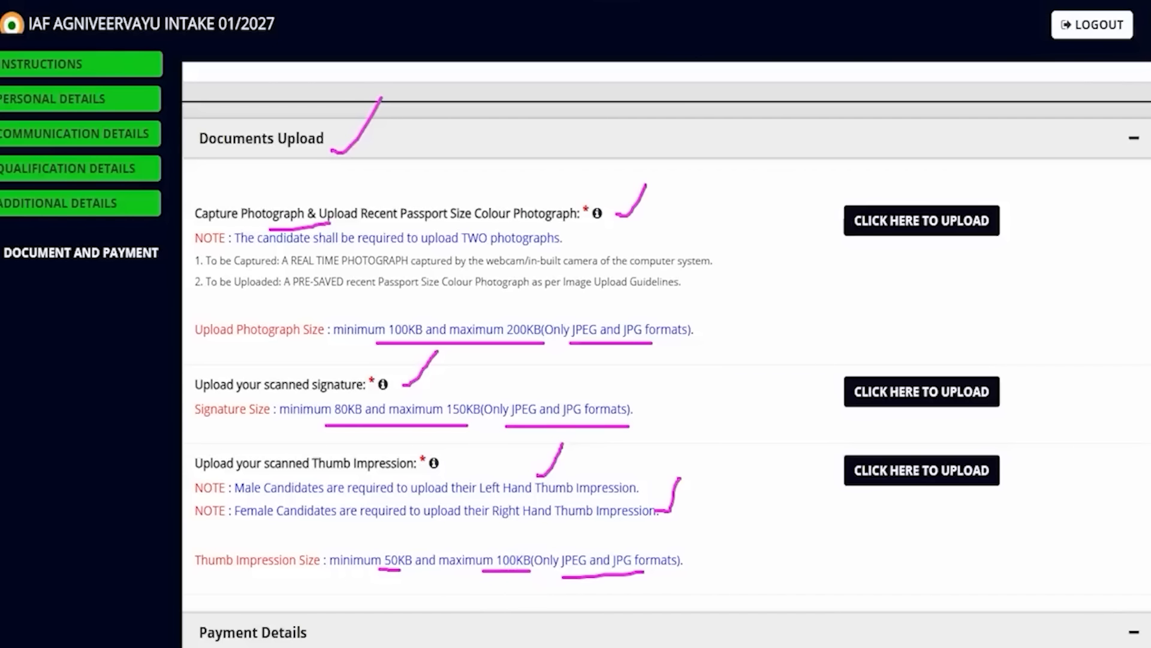
{"action": "key", "text": "Escape"}
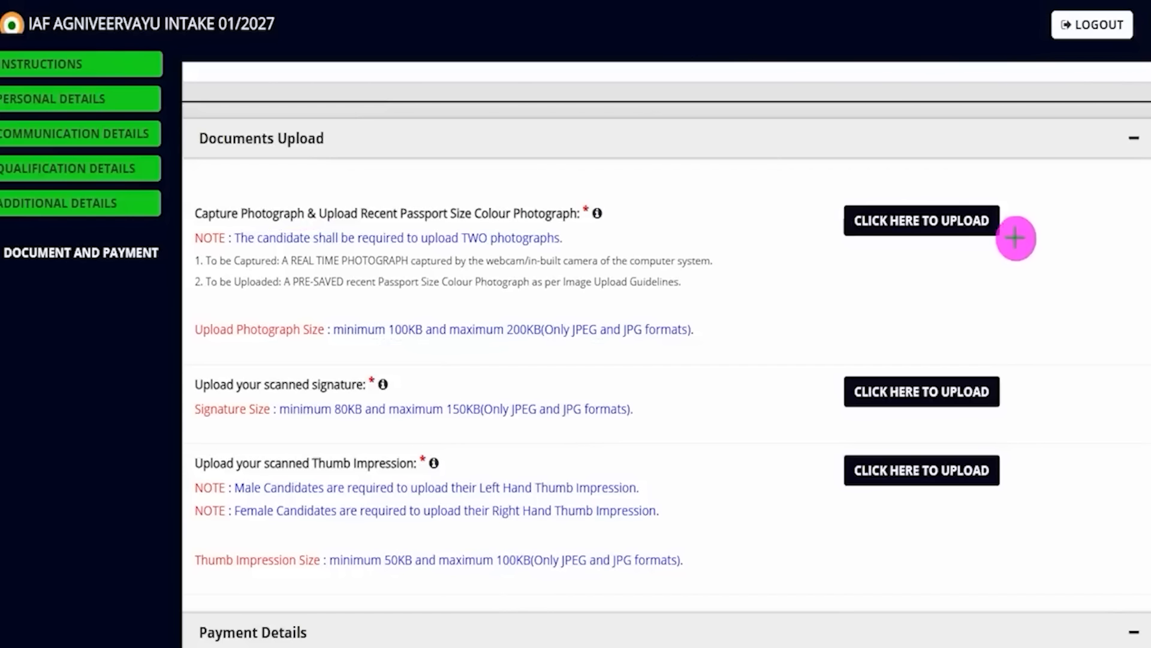
- Open the photograph upload dialog and examine the instructions for capturing a live photograph
{"action": "left_click_drag", "start_coordinate": [1001, 218], "coordinate": [1039, 187]}
{"action": "left_click_drag", "start_coordinate": [548, 226], "coordinate": [643, 223]}
{"action": "key", "text": "Escape"}
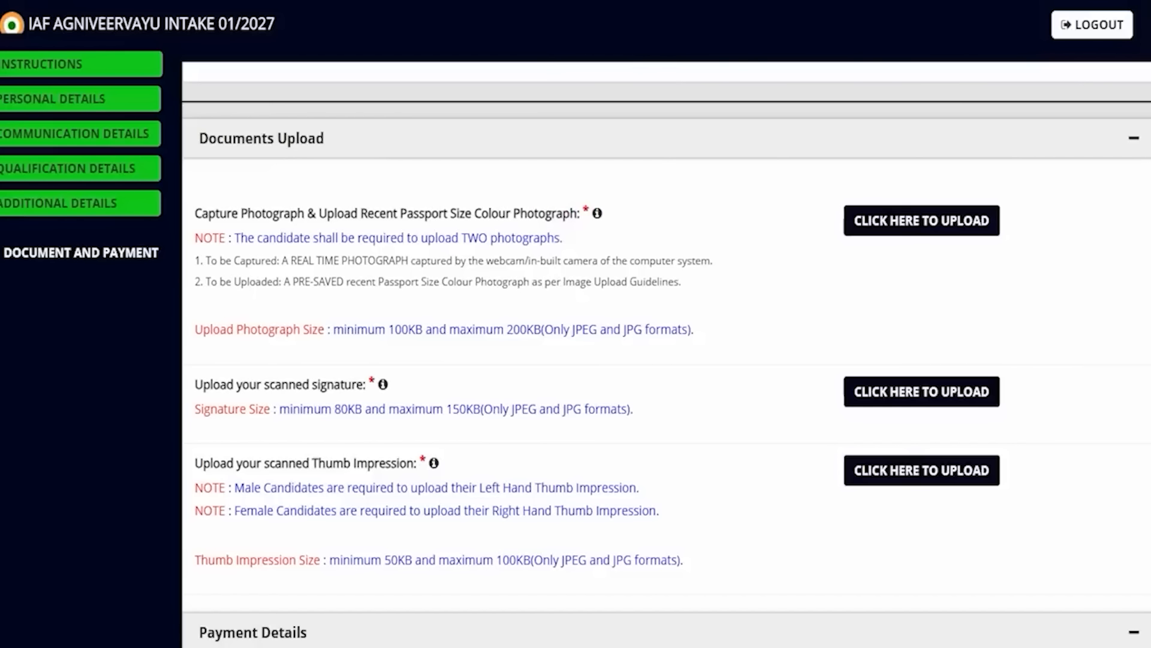
{"action": "left_click", "coordinate": [845, 210]}
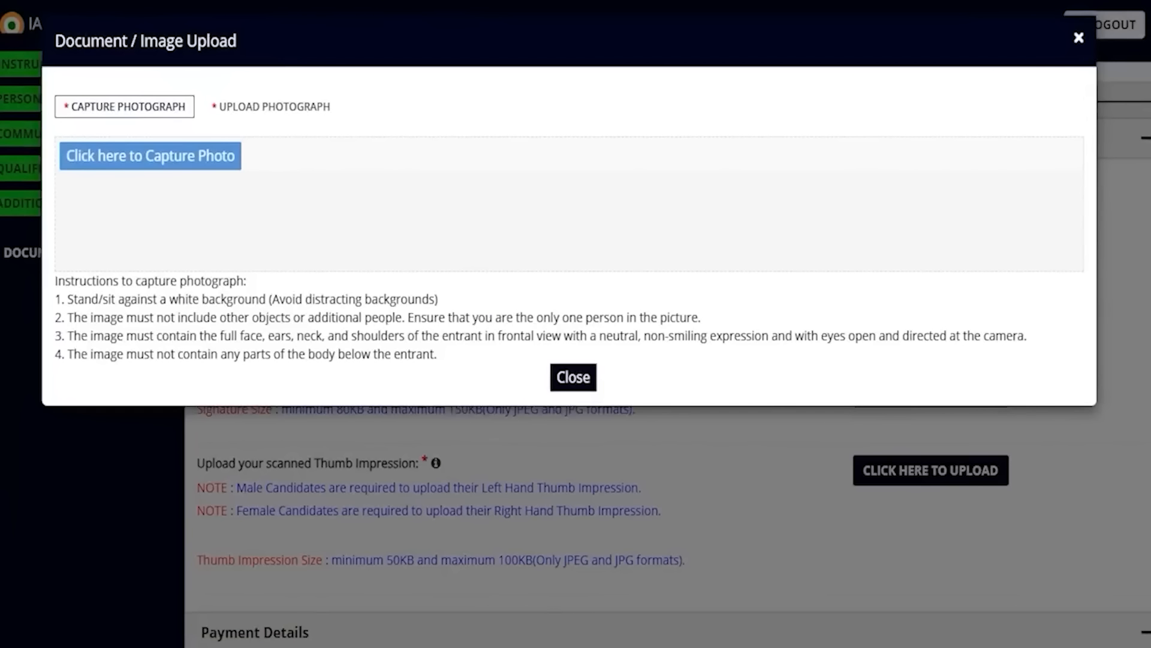
{"action": "left_click_drag", "start_coordinate": [242, 165], "coordinate": [309, 108]}
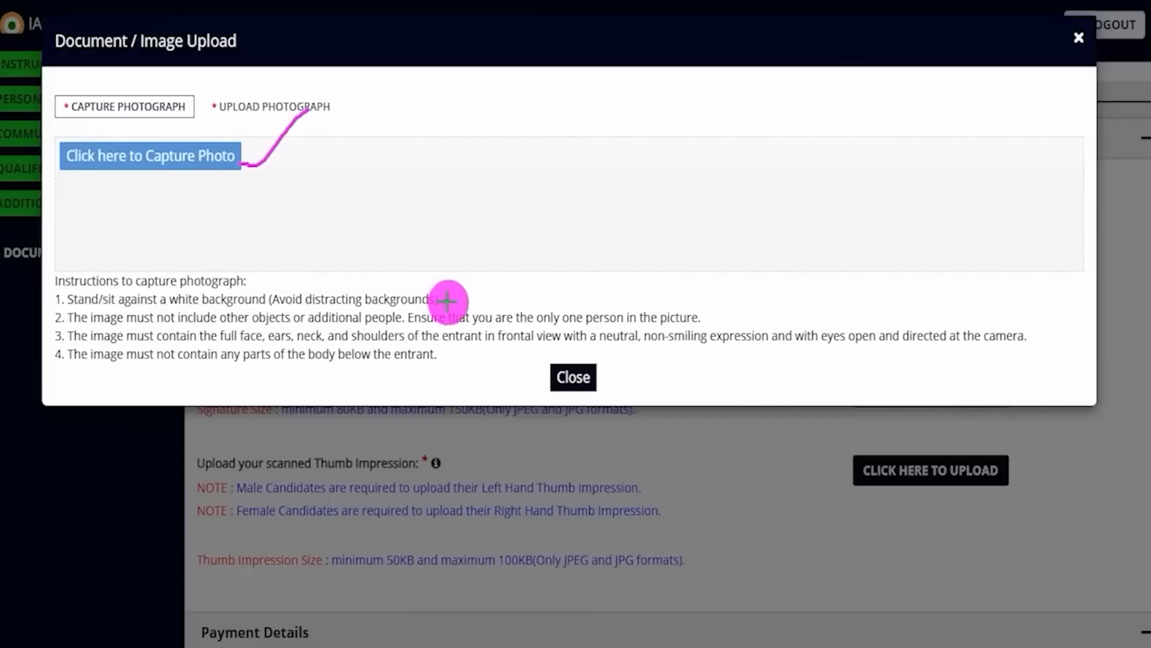
{"action": "left_click_drag", "start_coordinate": [446, 301], "coordinate": [475, 277]}
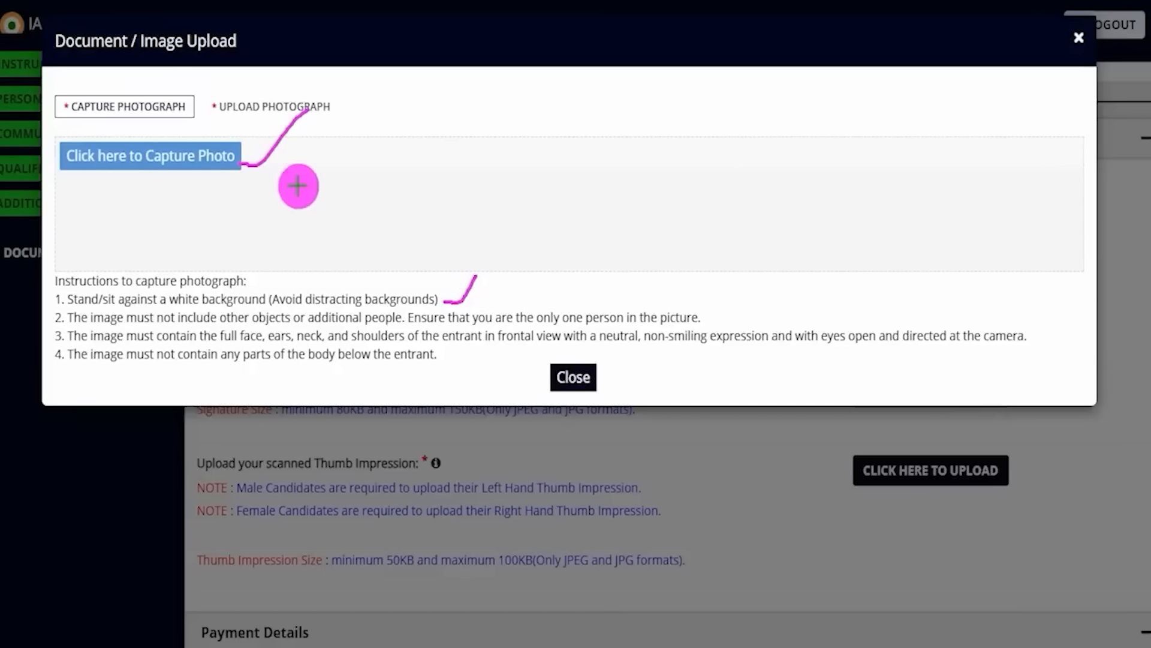
{"action": "left_click_drag", "start_coordinate": [232, 178], "coordinate": [270, 162]}
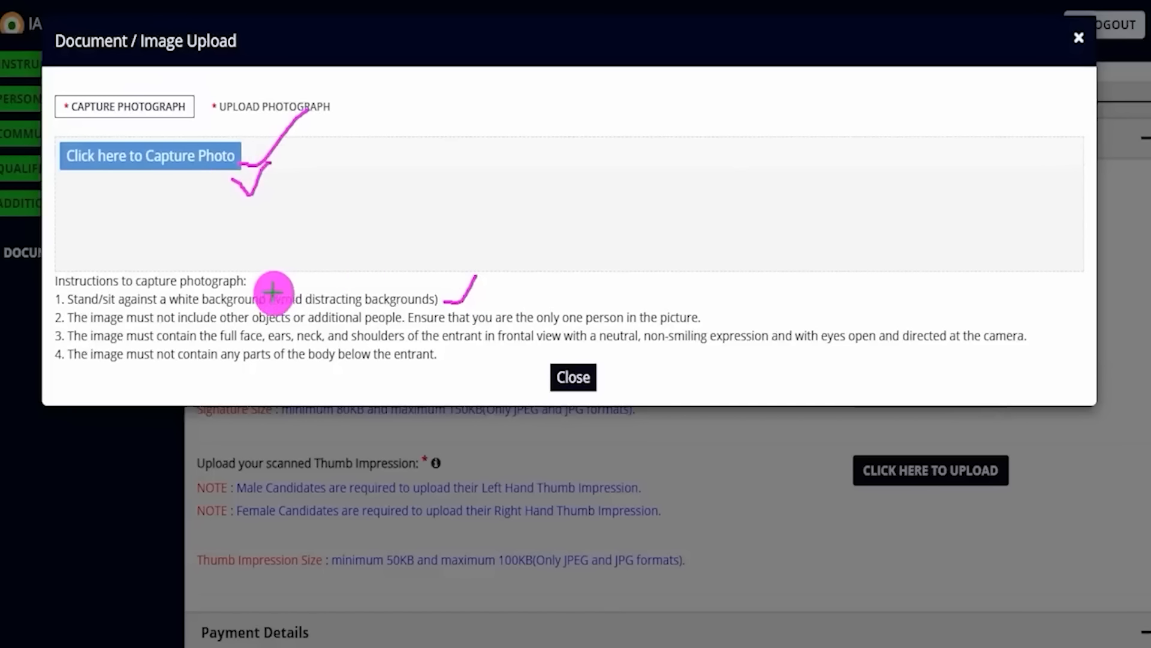
{"action": "left_click_drag", "start_coordinate": [341, 310], "coordinate": [414, 308]}
{"action": "mouse_move", "coordinate": [394, 327]}
{"action": "left_mouse_down"}
{"action": "mouse_move", "coordinate": [444, 326]}
{"action": "mouse_move", "coordinate": [469, 373]}
{"action": "left_mouse_up"}
{"action": "key", "text": "Escape"}
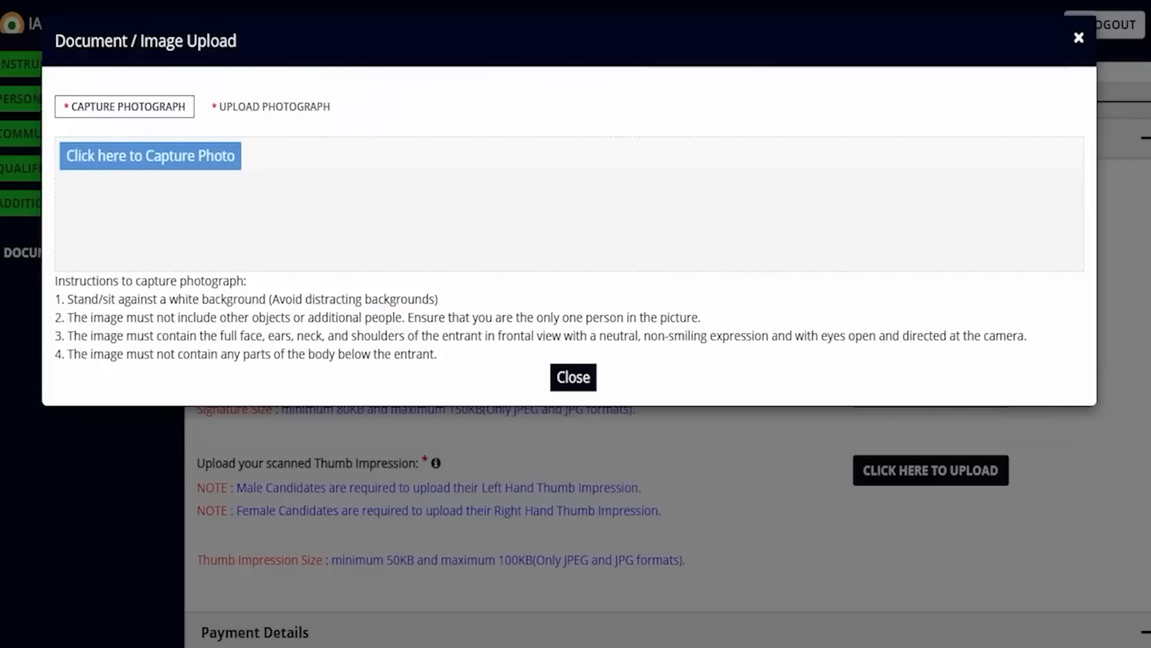
- Switch to the Upload Photograph option, review its background, size, format and dimension requirements, and close the dialog
{"action": "left_click", "coordinate": [248, 109]}
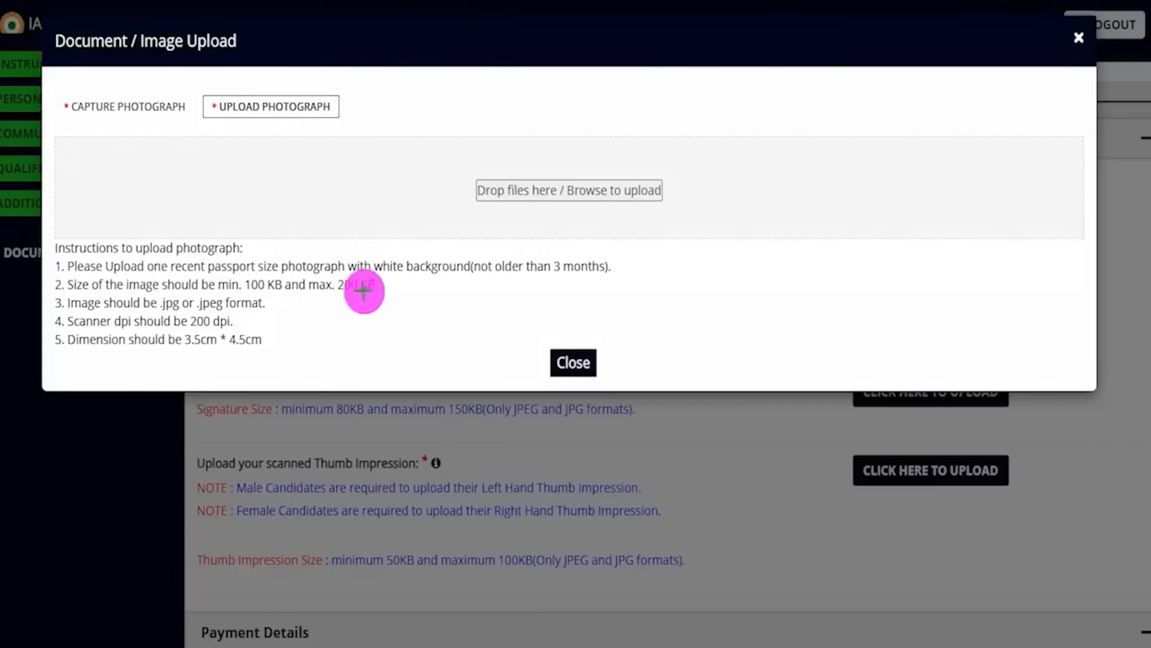
{"action": "left_click_drag", "start_coordinate": [445, 280], "coordinate": [497, 274]}
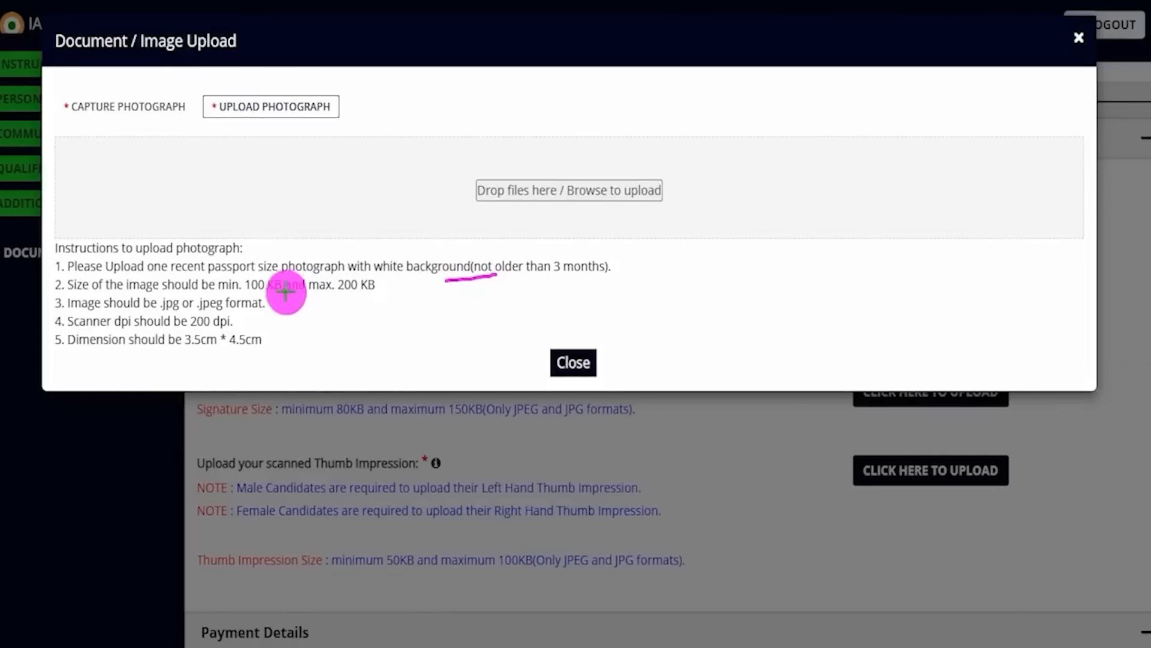
{"action": "left_click_drag", "start_coordinate": [260, 291], "coordinate": [406, 292]}
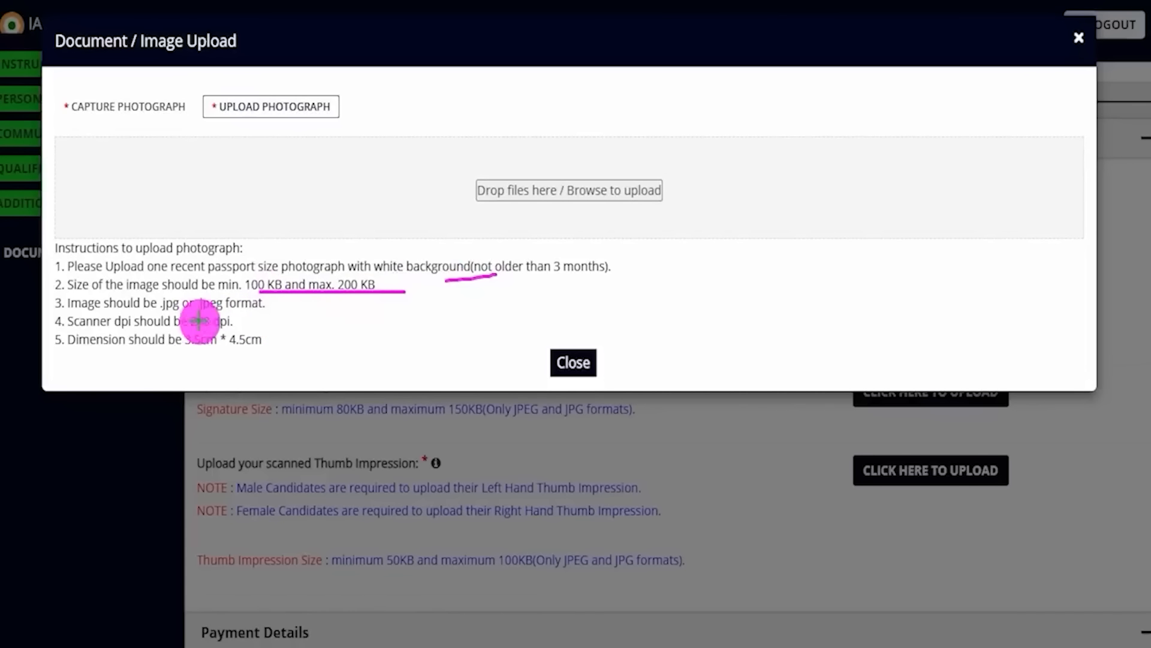
{"action": "left_click_drag", "start_coordinate": [160, 312], "coordinate": [312, 305]}
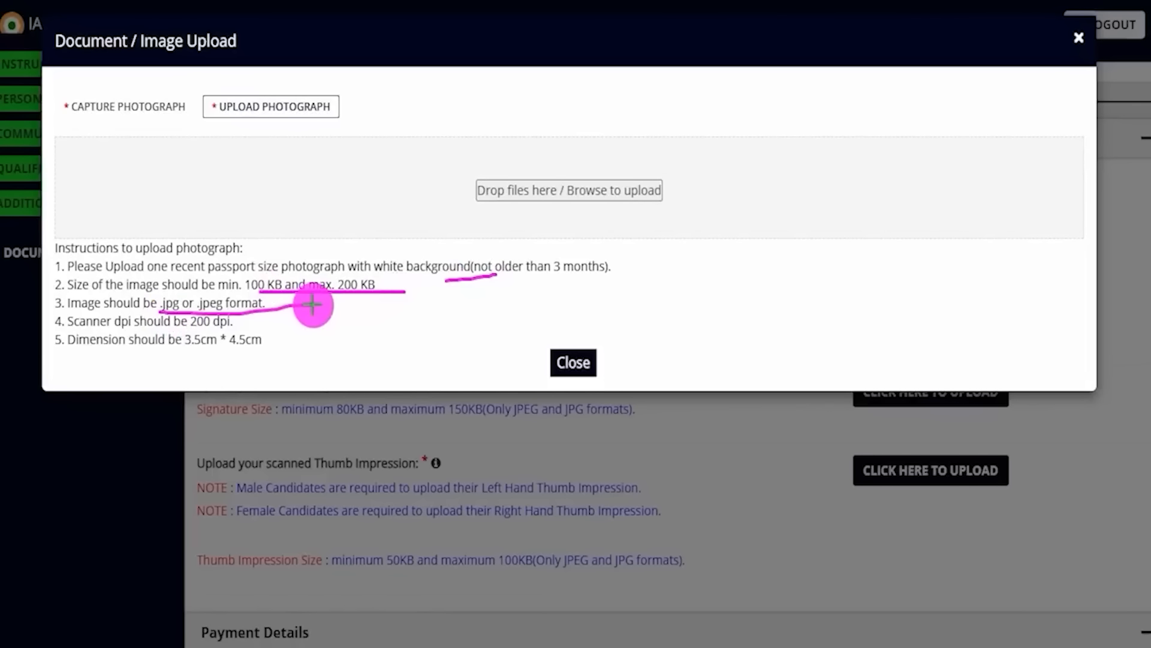
{"action": "left_click_drag", "start_coordinate": [184, 350], "coordinate": [258, 352]}
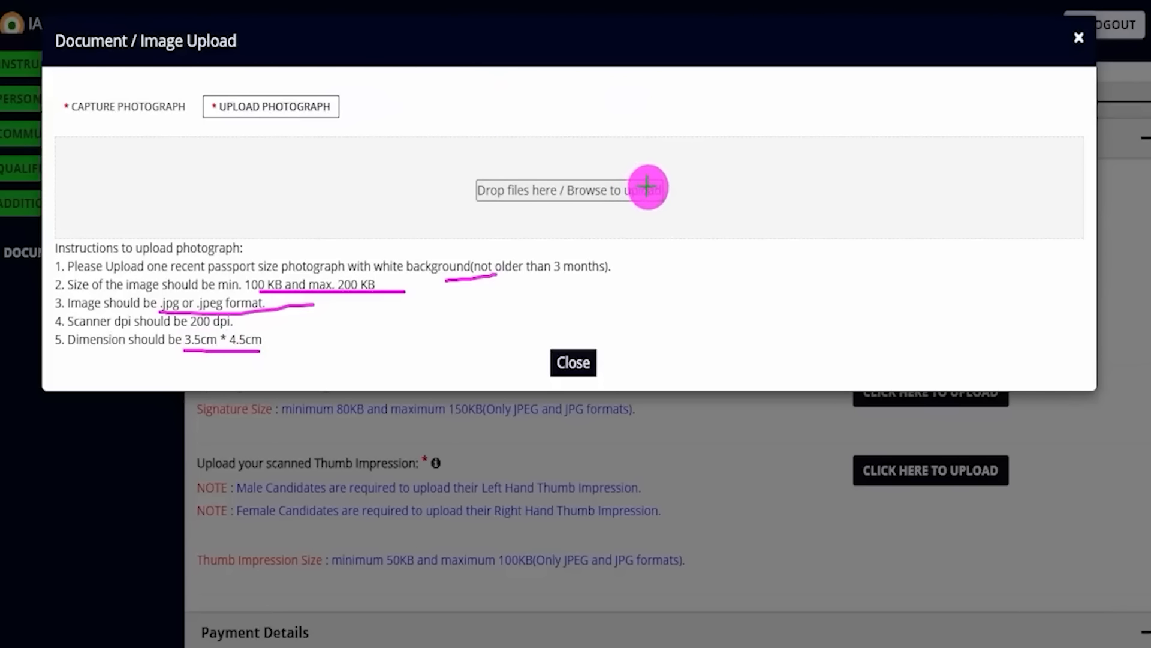
{"action": "left_click_drag", "start_coordinate": [676, 193], "coordinate": [753, 124]}
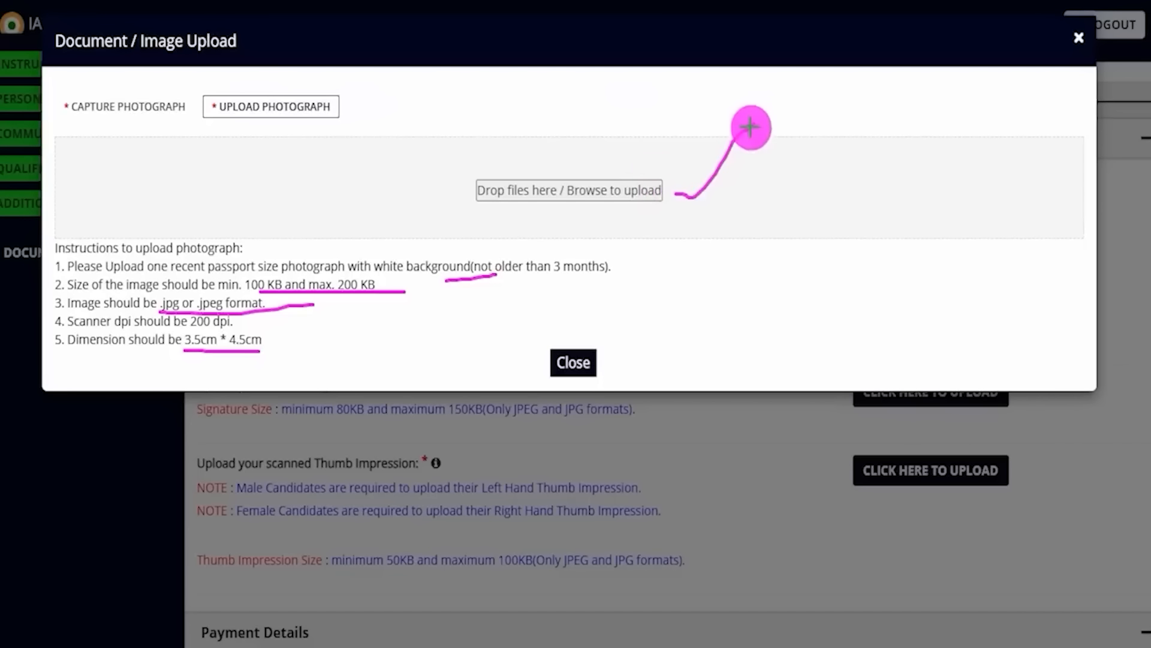
{"action": "left_click_drag", "start_coordinate": [489, 209], "coordinate": [665, 206]}
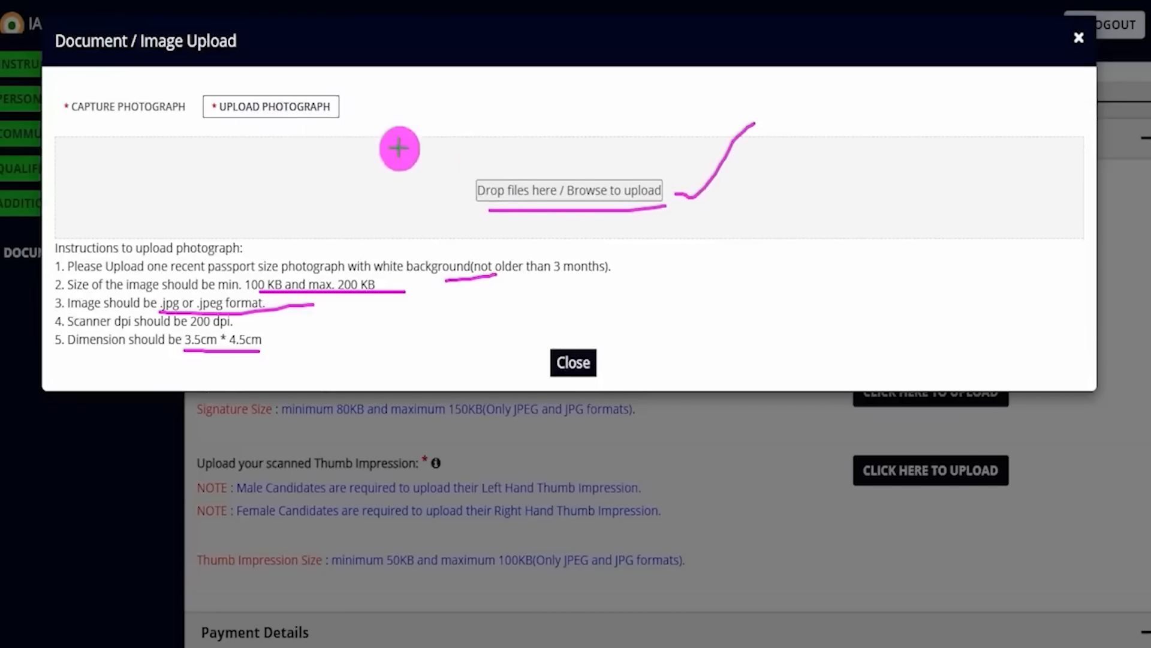
{"action": "left_click_drag", "start_coordinate": [614, 177], "coordinate": [646, 128]}
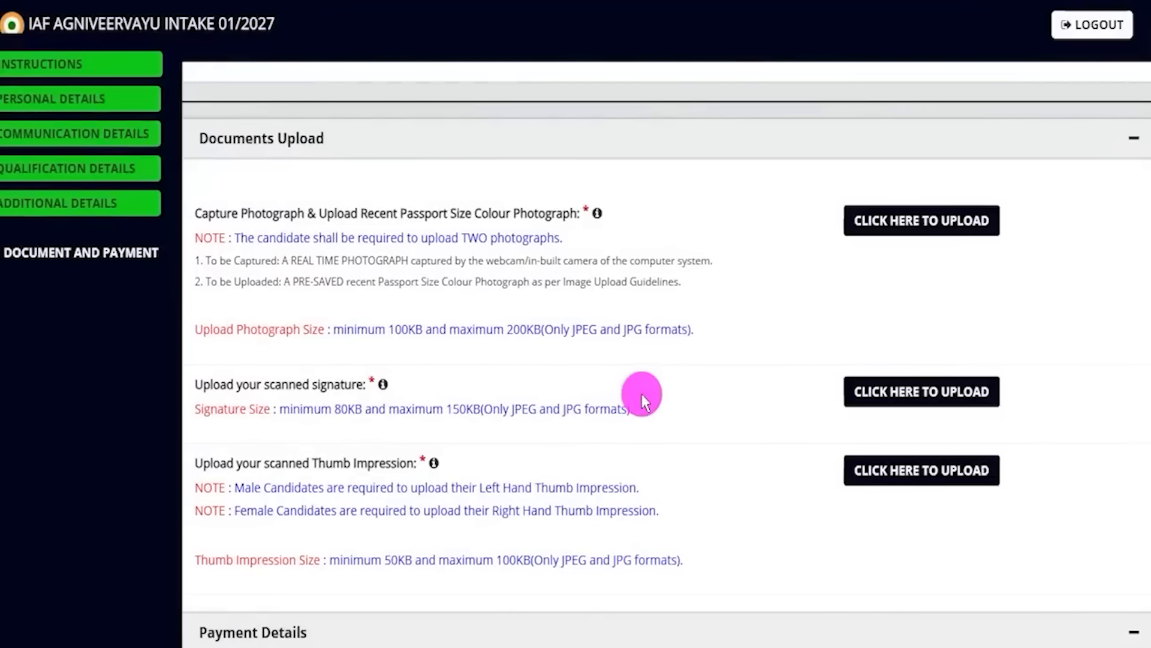
- Open the scanned signature upload dialog, check where the file is added and its limits, and close it
{"action": "left_click_drag", "start_coordinate": [213, 384], "coordinate": [334, 385]}
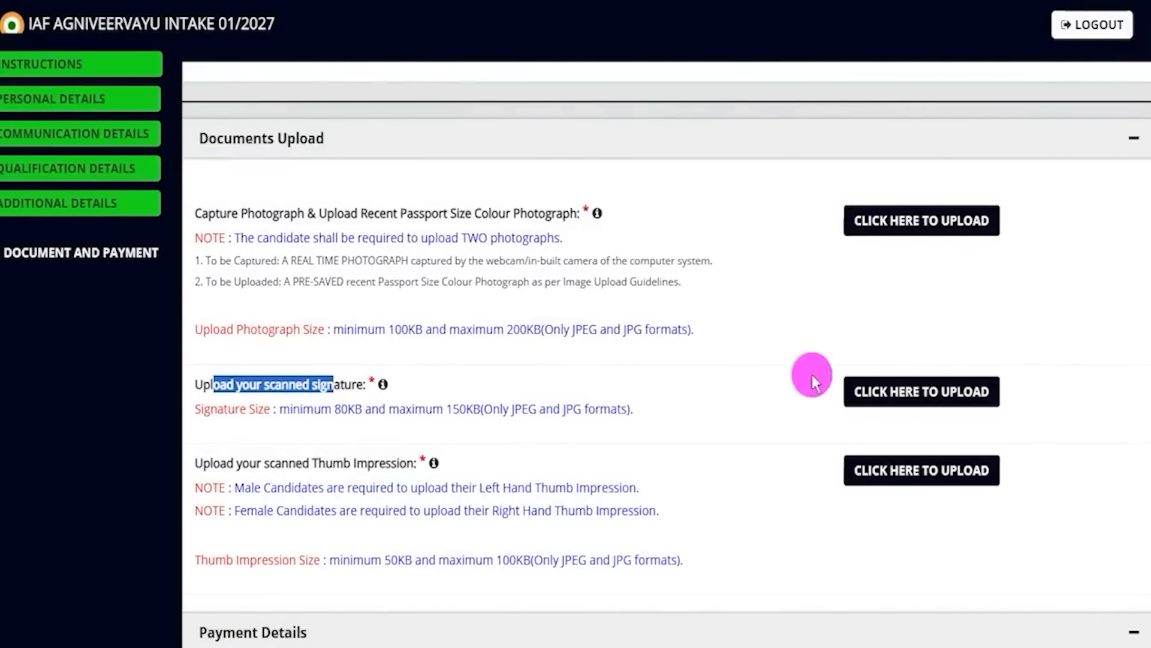
{"action": "left_click", "coordinate": [914, 391]}
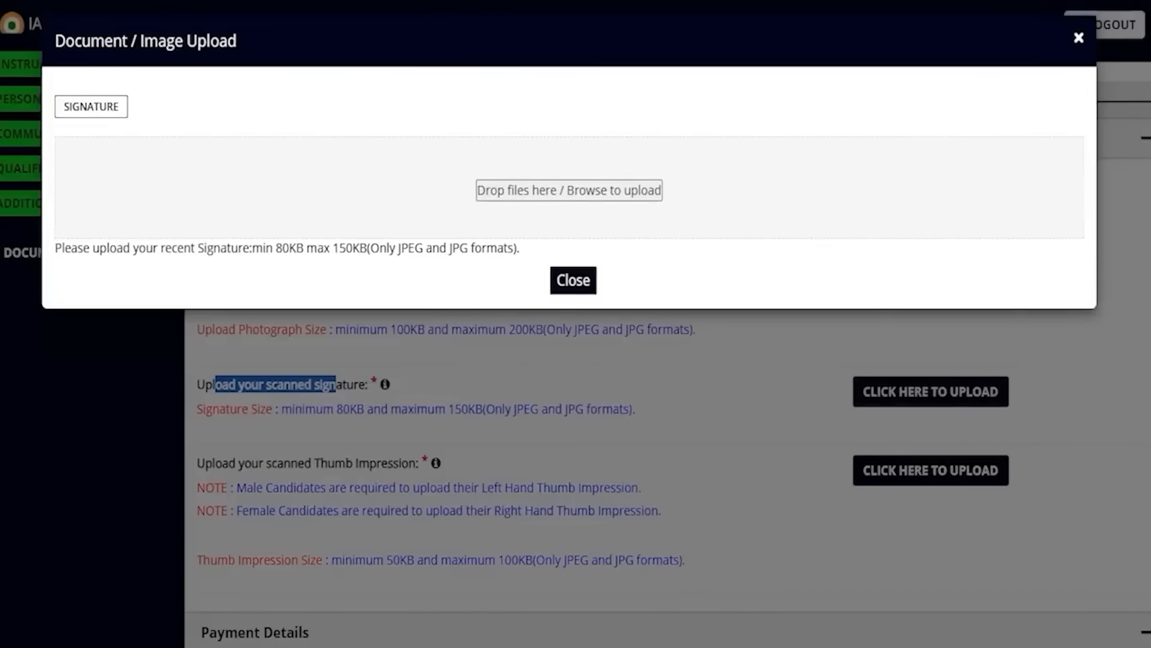
{"action": "key", "text": "ctrl+2"}
{"action": "left_click_drag", "start_coordinate": [680, 192], "coordinate": [723, 139]}
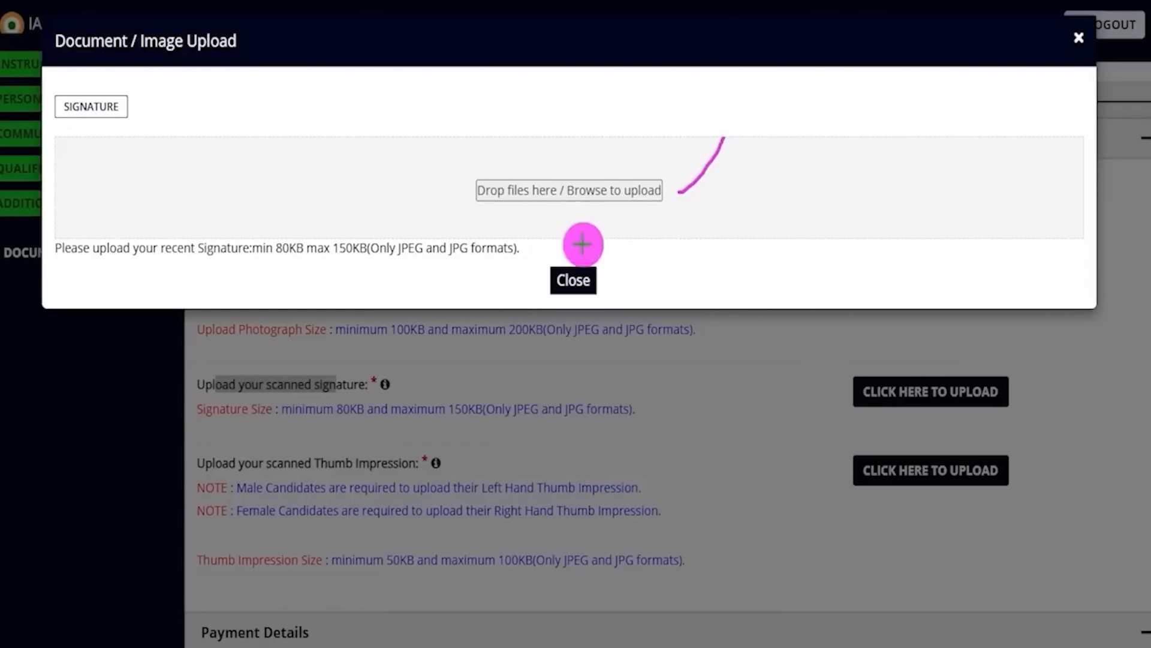
{"action": "left_click", "coordinate": [554, 288]}
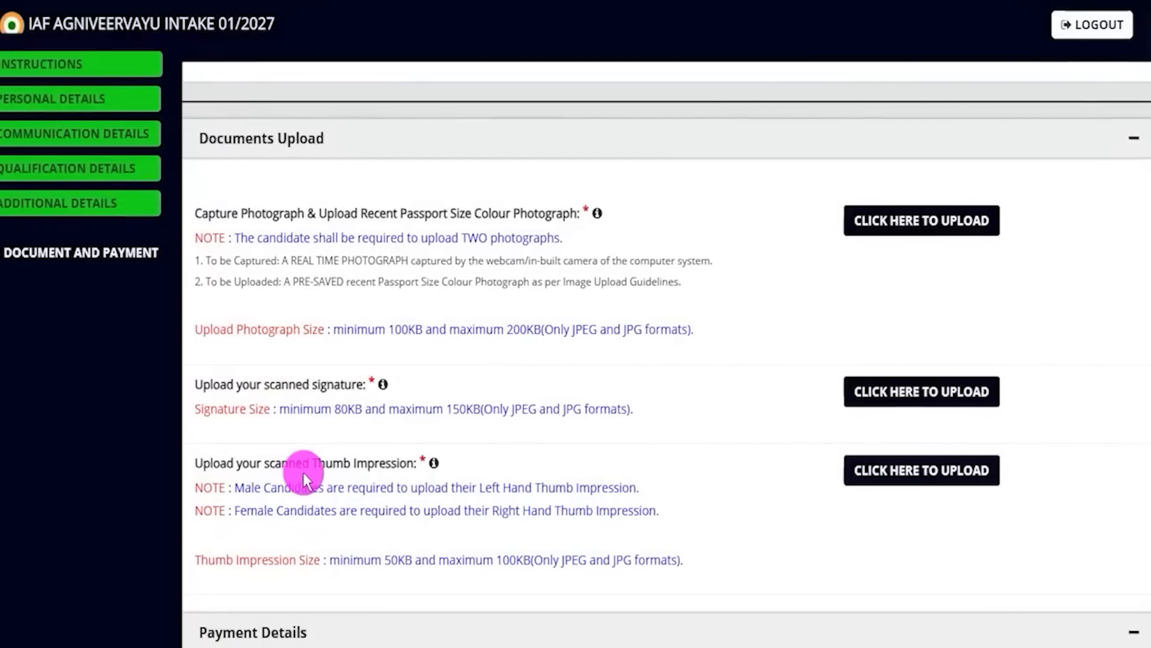
- Open the thumb impression upload dialog, review its file requirements, and close it without uploading
{"action": "left_click_drag", "start_coordinate": [320, 464], "coordinate": [387, 465]}
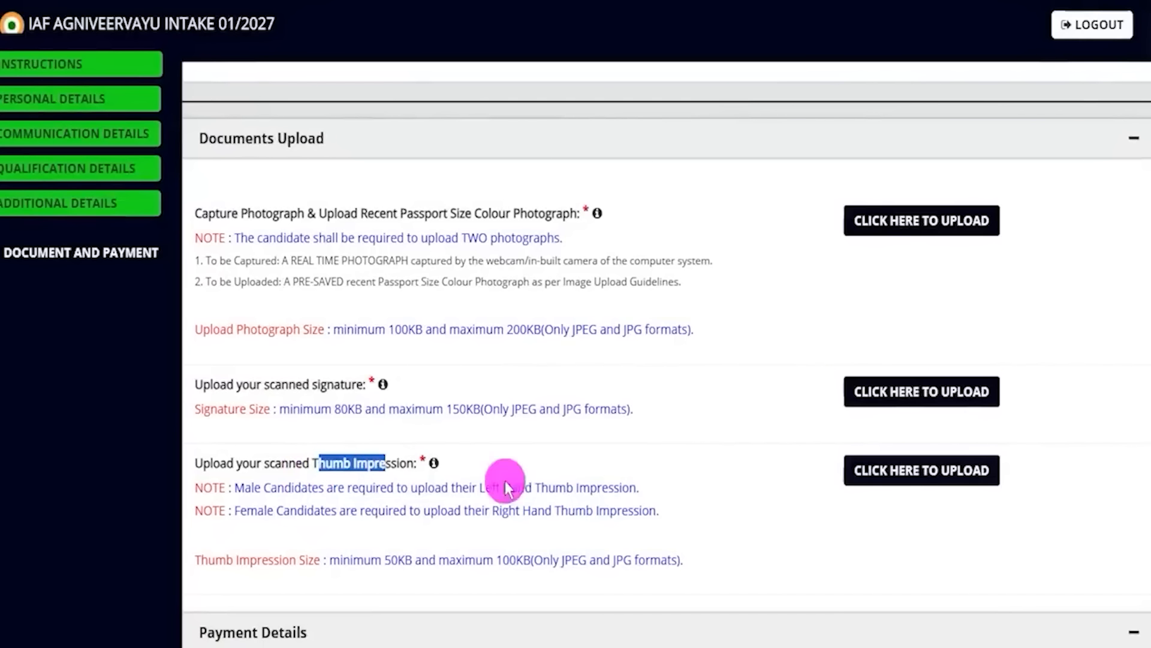
{"action": "left_click", "coordinate": [891, 469]}
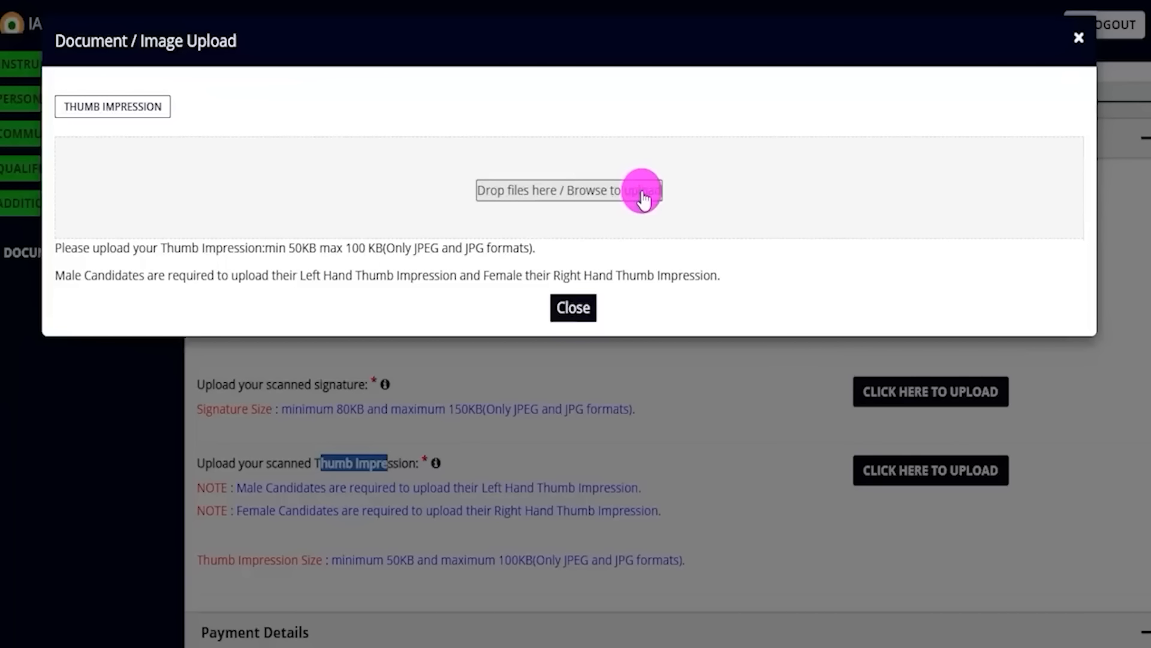
{"action": "left_click", "coordinate": [563, 309]}
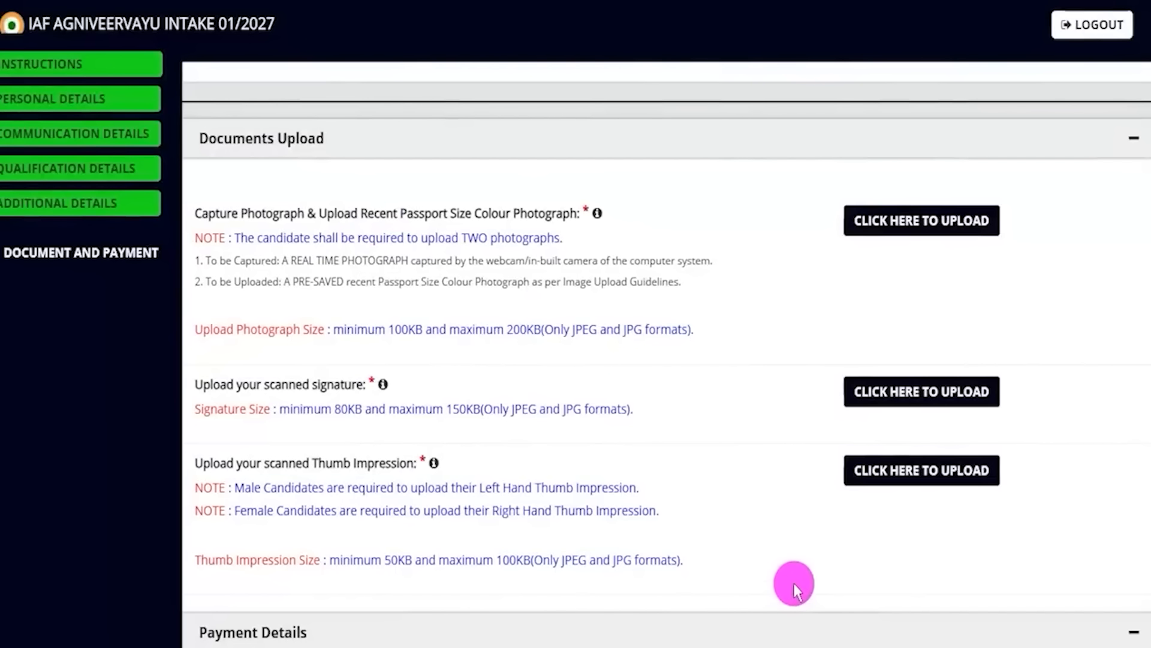
- Check the applicable registration fee in the payment details against the application fee listed on the recruitment information page
{"action": "scroll", "coordinate": [786, 580], "scroll_direction": "down", "scroll_amount": 10}
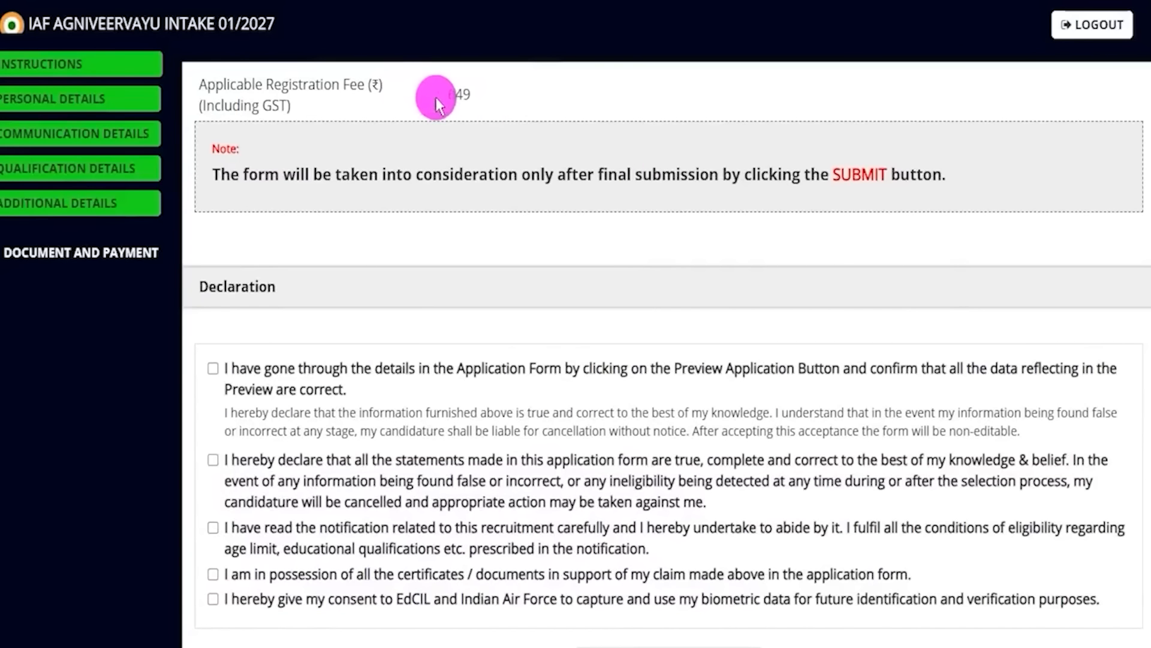
{"action": "left_click_drag", "start_coordinate": [450, 94], "coordinate": [471, 93]}
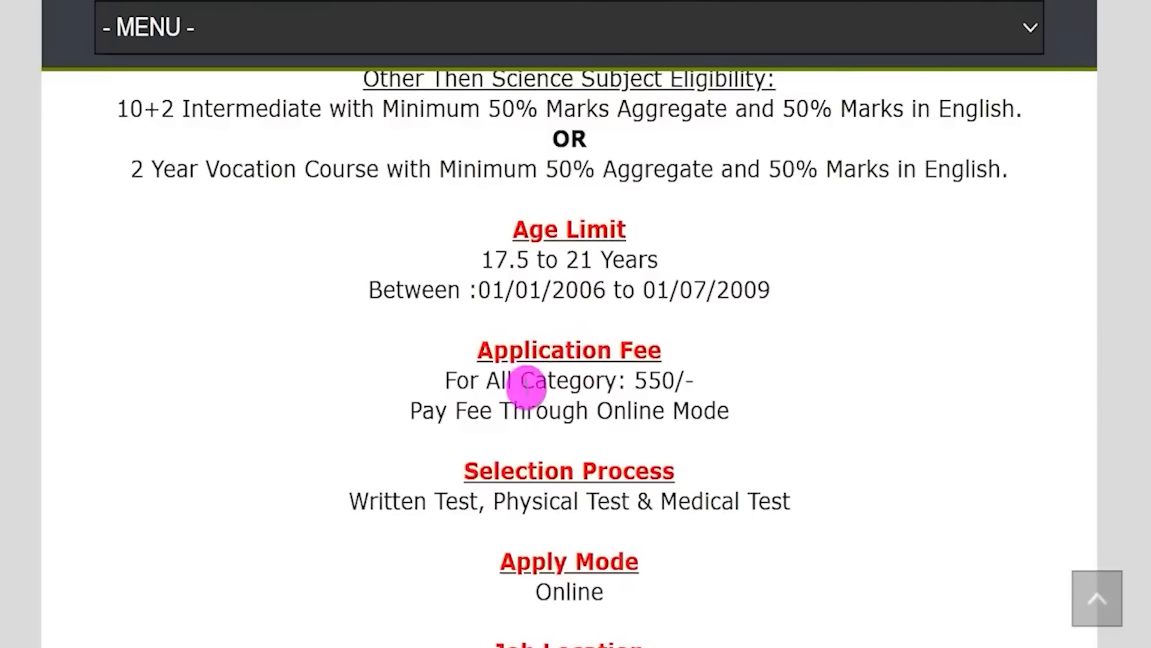
{"action": "left_click_drag", "start_coordinate": [634, 381], "coordinate": [694, 383]}
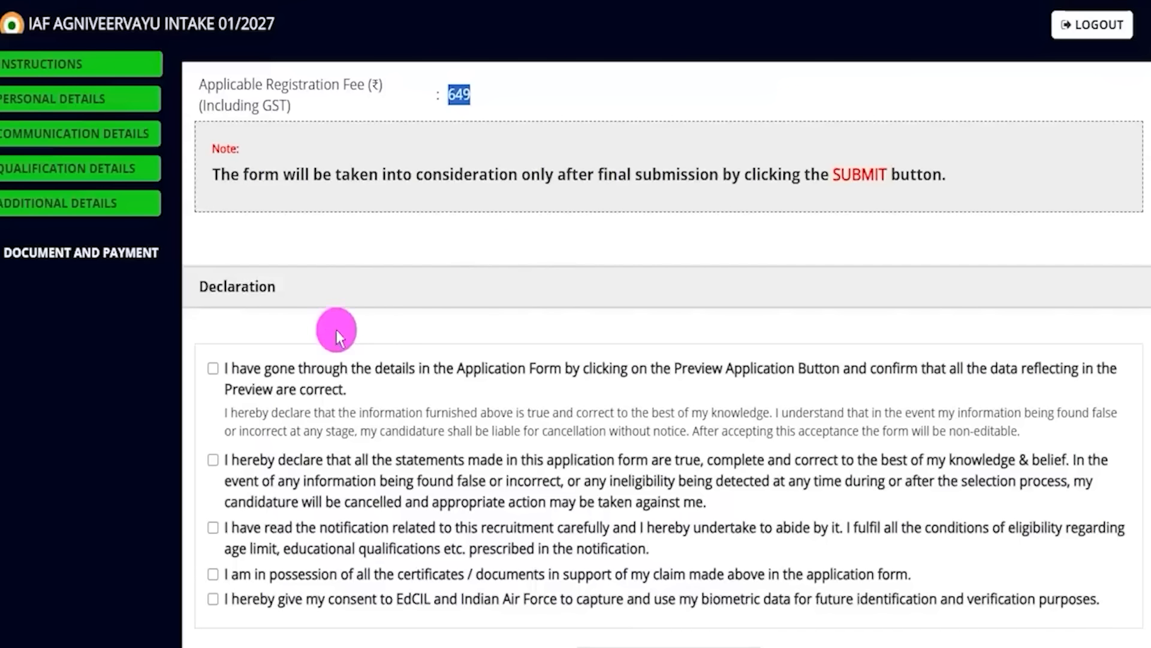
- Accept all five statements in the Declaration section, including the consent to capture and use biometric data
{"action": "scroll", "coordinate": [336, 329], "scroll_direction": "down", "scroll_amount": 2}
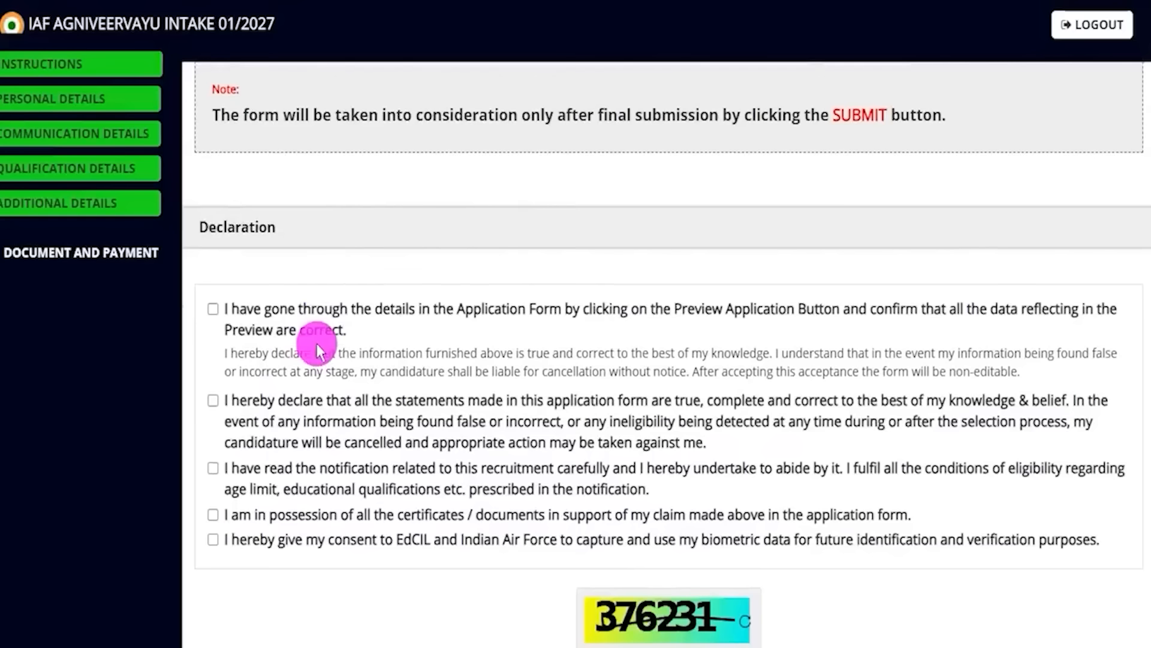
{"action": "left_click", "coordinate": [213, 278]}
{"action": "left_click", "coordinate": [213, 368]}
{"action": "left_click", "coordinate": [213, 436]}
{"action": "left_click", "coordinate": [213, 483]}
{"action": "left_click", "coordinate": [214, 508]}
{"action": "scroll", "coordinate": [412, 440], "scroll_direction": "down", "scroll_amount": 3}
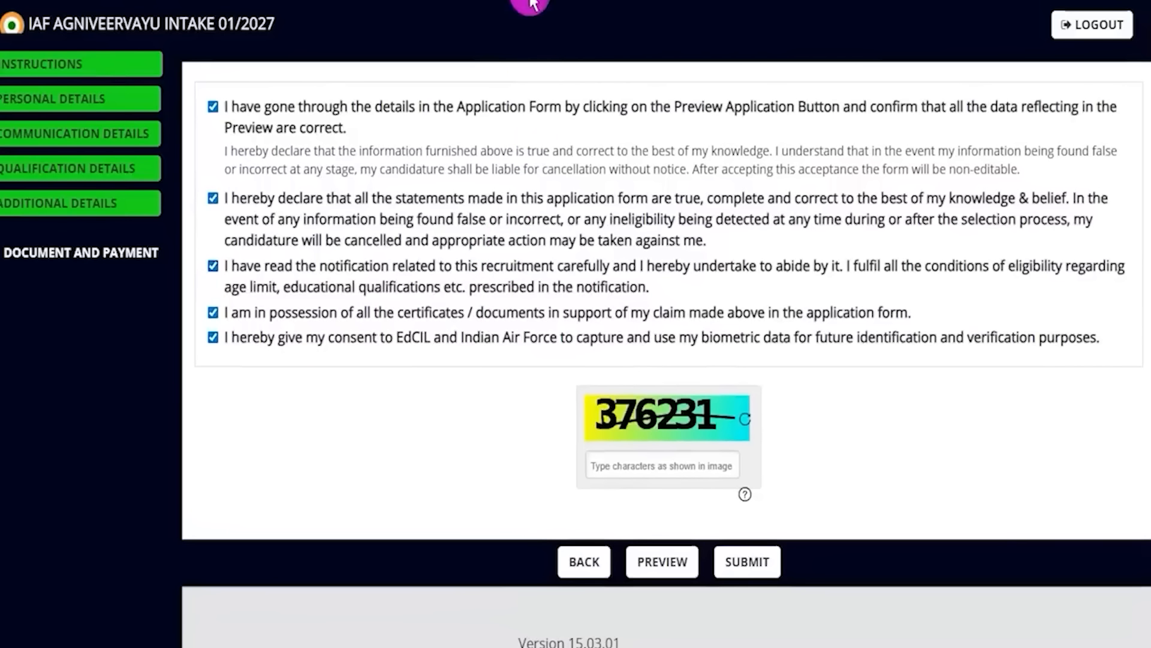
- Examine the captcha entry and the Preview, Back and Submit options at the end of the application form
{"action": "mouse_move", "coordinate": [652, 436]}
{"action": "left_mouse_down"}
{"action": "mouse_move", "coordinate": [736, 435]}
{"action": "mouse_move", "coordinate": [772, 406]}
{"action": "left_mouse_up"}
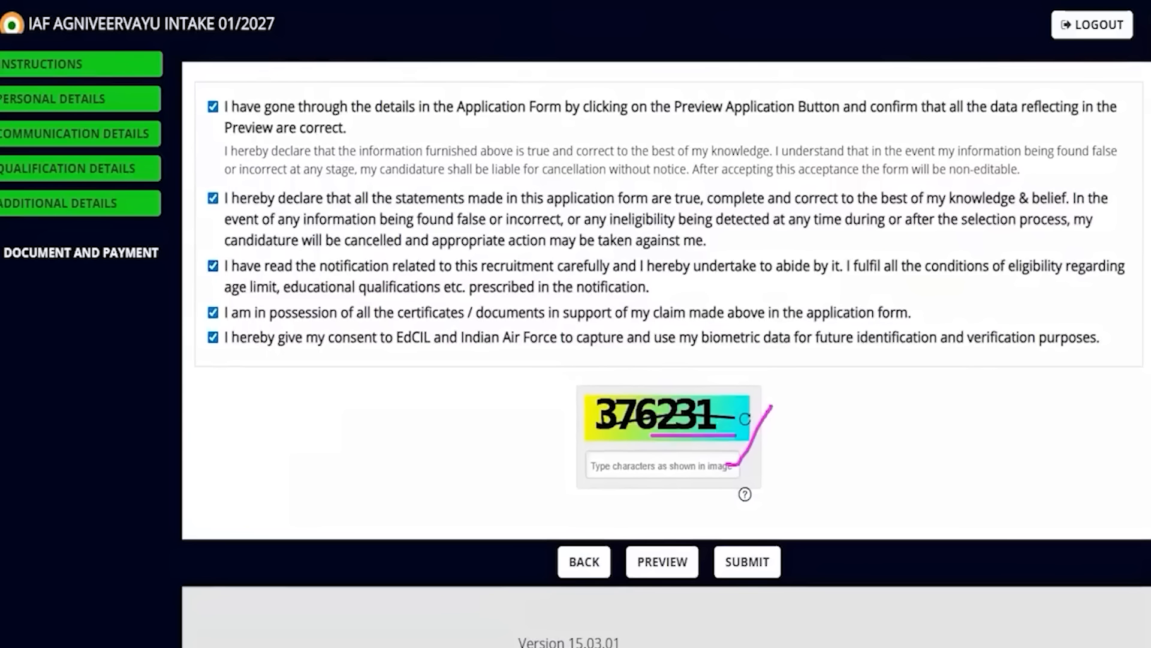
{"action": "mouse_move", "coordinate": [752, 645]}
{"action": "left_mouse_down"}
{"action": "mouse_move", "coordinate": [668, 597]}
{"action": "mouse_move", "coordinate": [665, 577]}
{"action": "left_mouse_up"}
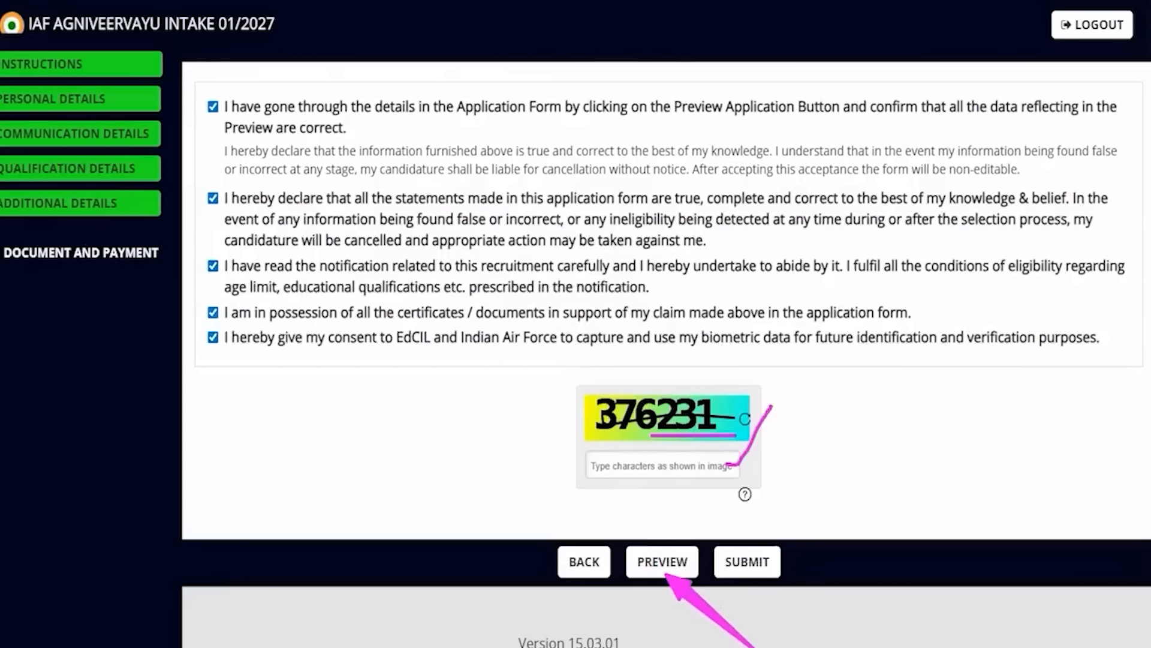
{"action": "left_click_drag", "start_coordinate": [480, 430], "coordinate": [560, 541]}
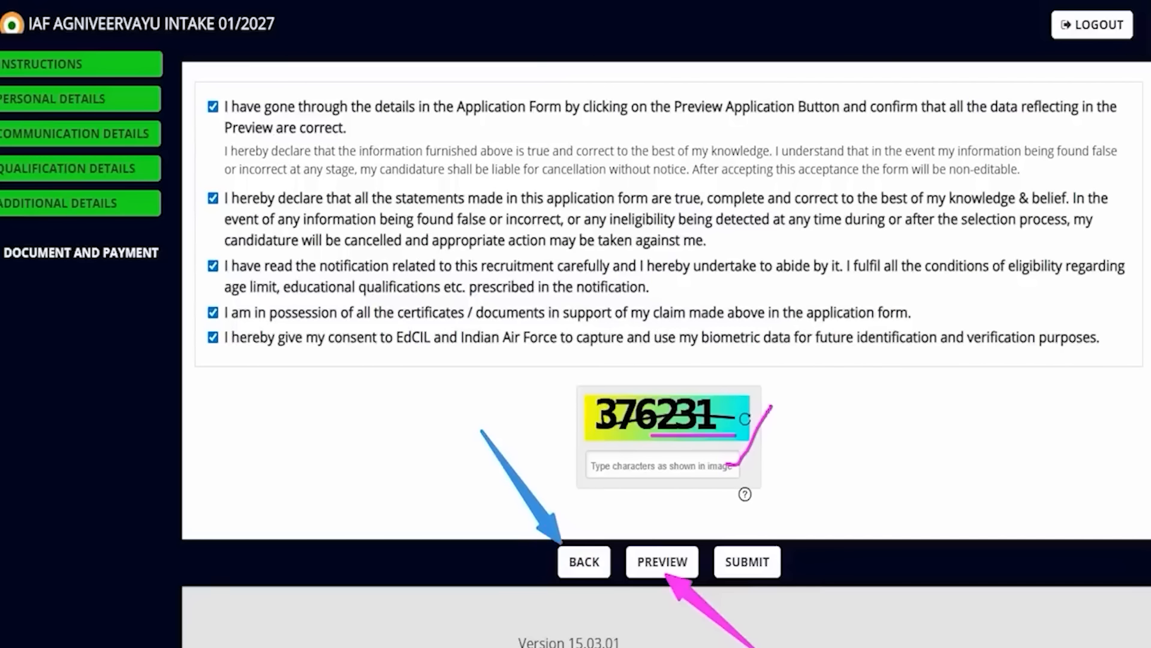
{"action": "mouse_move", "coordinate": [897, 391]}
{"action": "left_mouse_down"}
{"action": "mouse_move", "coordinate": [846, 475]}
{"action": "mouse_move", "coordinate": [786, 535]}
{"action": "left_mouse_up"}
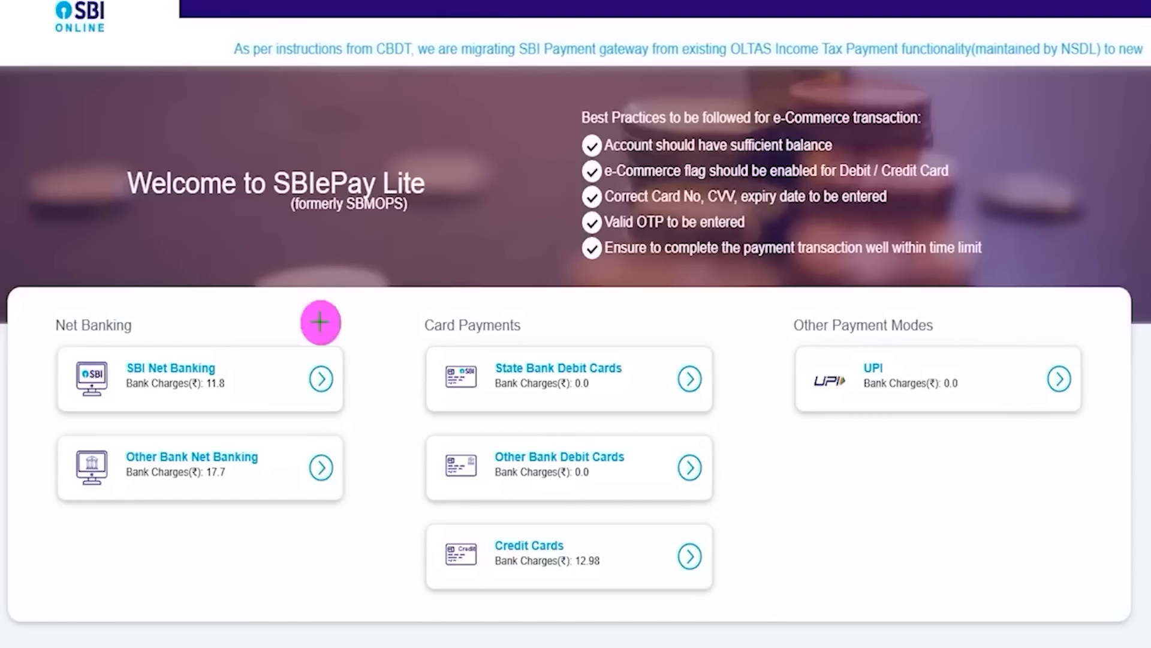
- Review the net banking, card and other payment modes on the SBIePay Lite page and choose UPI
{"action": "left_click_drag", "start_coordinate": [364, 315], "coordinate": [423, 250]}
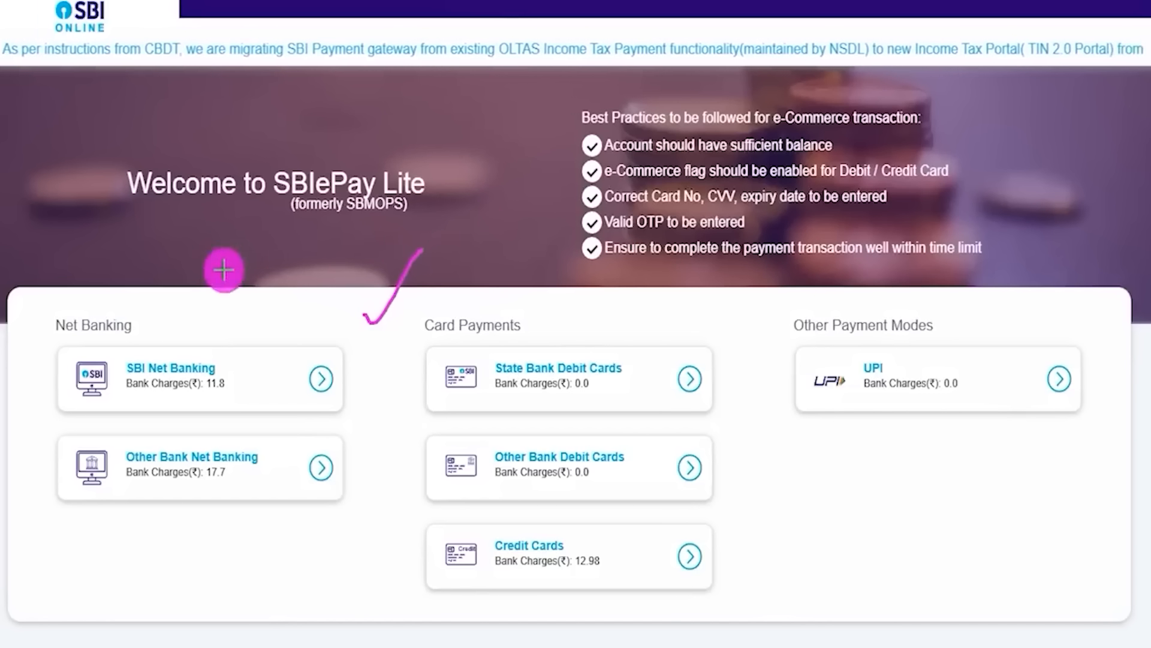
{"action": "left_click_drag", "start_coordinate": [163, 326], "coordinate": [228, 287]}
{"action": "left_click_drag", "start_coordinate": [547, 334], "coordinate": [579, 278]}
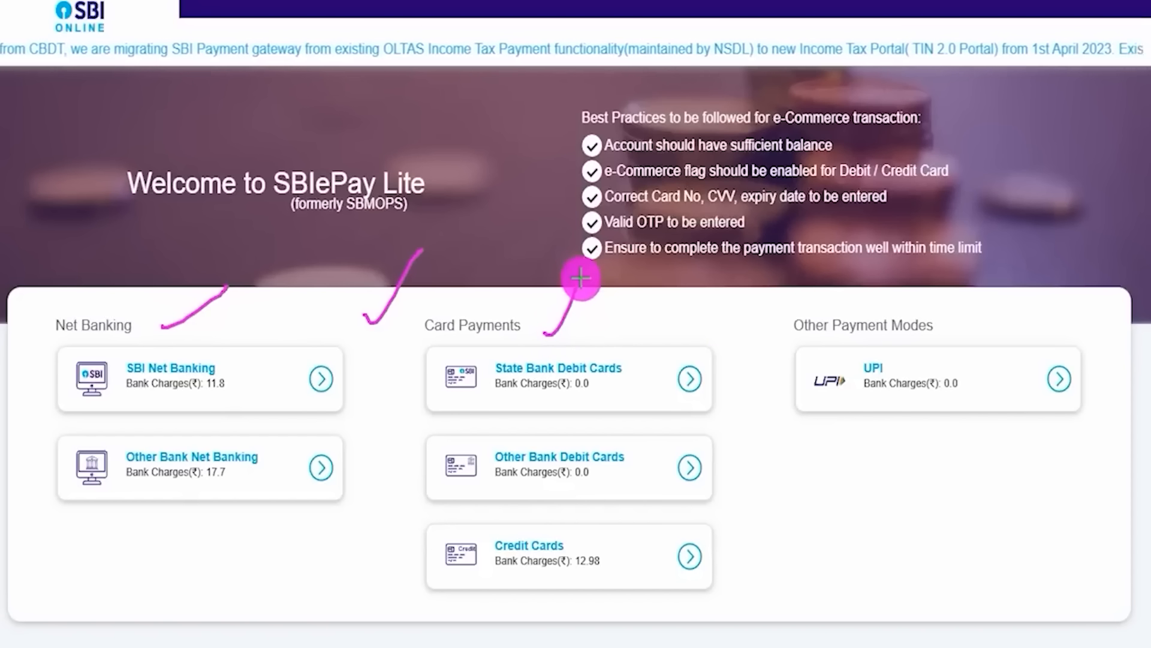
{"action": "left_click_drag", "start_coordinate": [953, 323], "coordinate": [986, 260]}
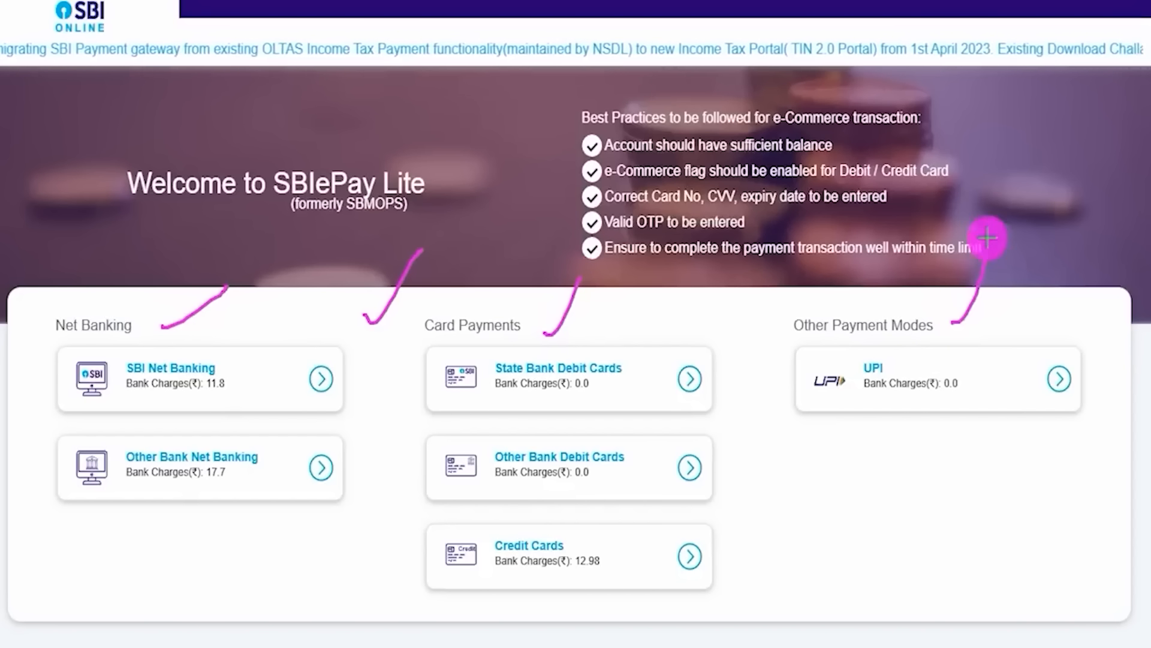
{"action": "mouse_move", "coordinate": [852, 337]}
{"action": "left_mouse_down"}
{"action": "mouse_move", "coordinate": [820, 334]}
{"action": "mouse_move", "coordinate": [812, 429]}
{"action": "mouse_move", "coordinate": [1094, 438]}
{"action": "mouse_move", "coordinate": [979, 319]}
{"action": "mouse_move", "coordinate": [864, 329]}
{"action": "left_mouse_up"}
{"action": "left_click", "coordinate": [856, 375]}
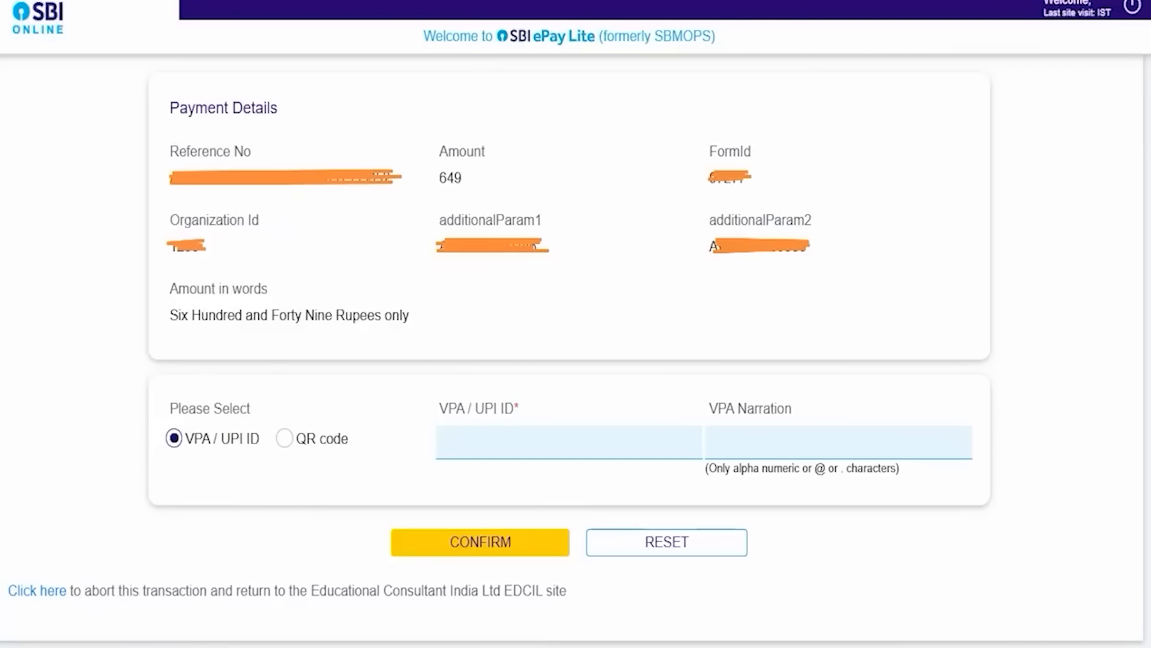
- Examine the VPA / UPI ID and QR code payment options, the UPI ID field and the confirmation option
{"action": "left_click_drag", "start_coordinate": [178, 471], "coordinate": [230, 429]}
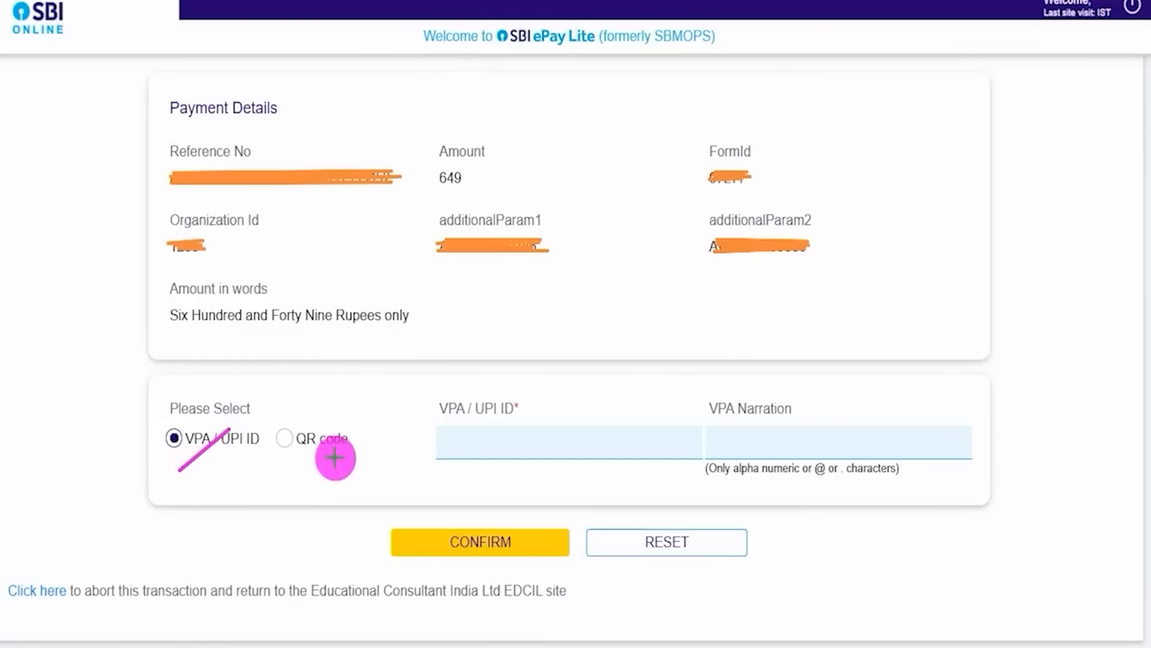
{"action": "left_click_drag", "start_coordinate": [348, 446], "coordinate": [403, 387]}
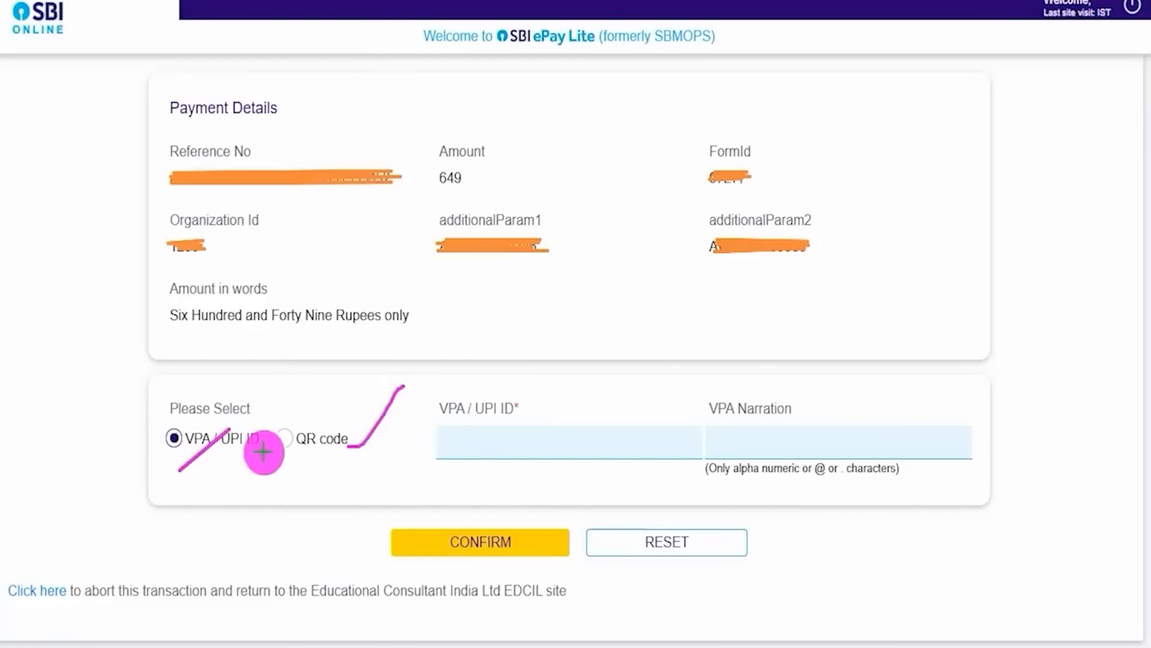
{"action": "left_click_drag", "start_coordinate": [227, 456], "coordinate": [268, 403]}
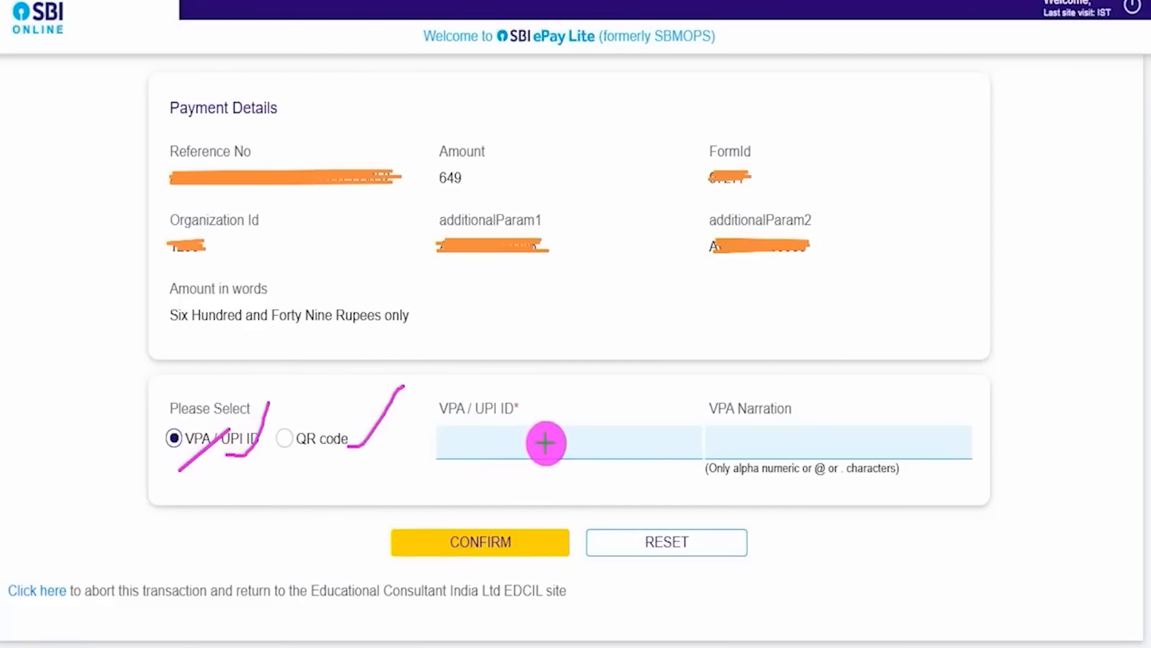
{"action": "left_click_drag", "start_coordinate": [540, 439], "coordinate": [600, 366]}
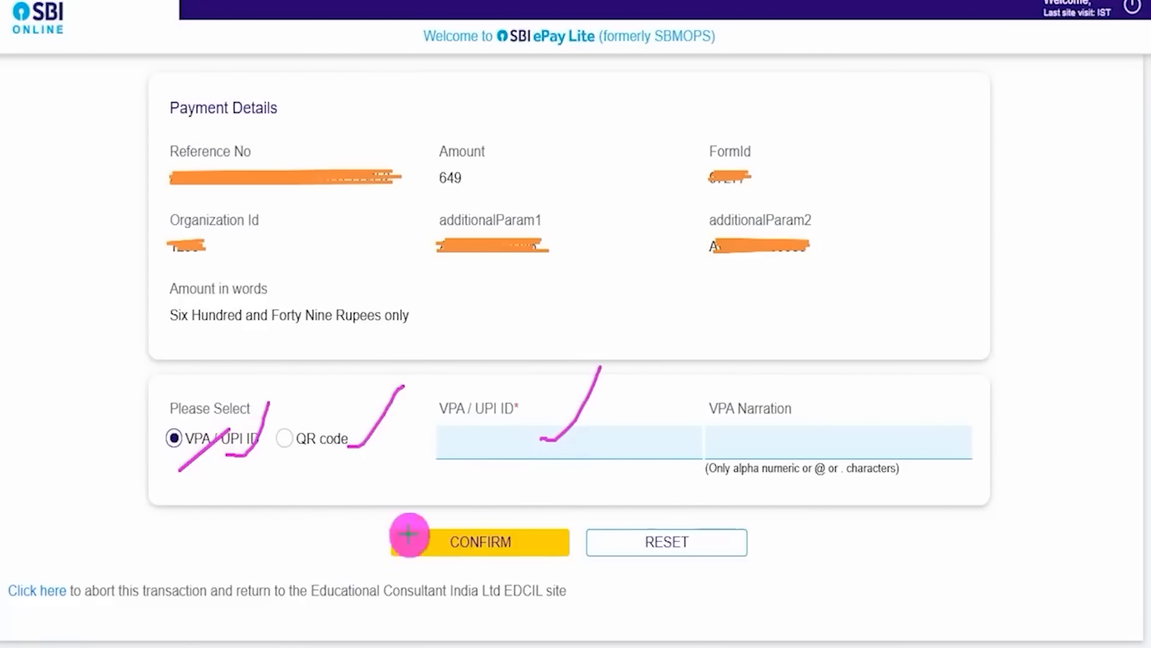
{"action": "left_click_drag", "start_coordinate": [160, 542], "coordinate": [380, 550]}
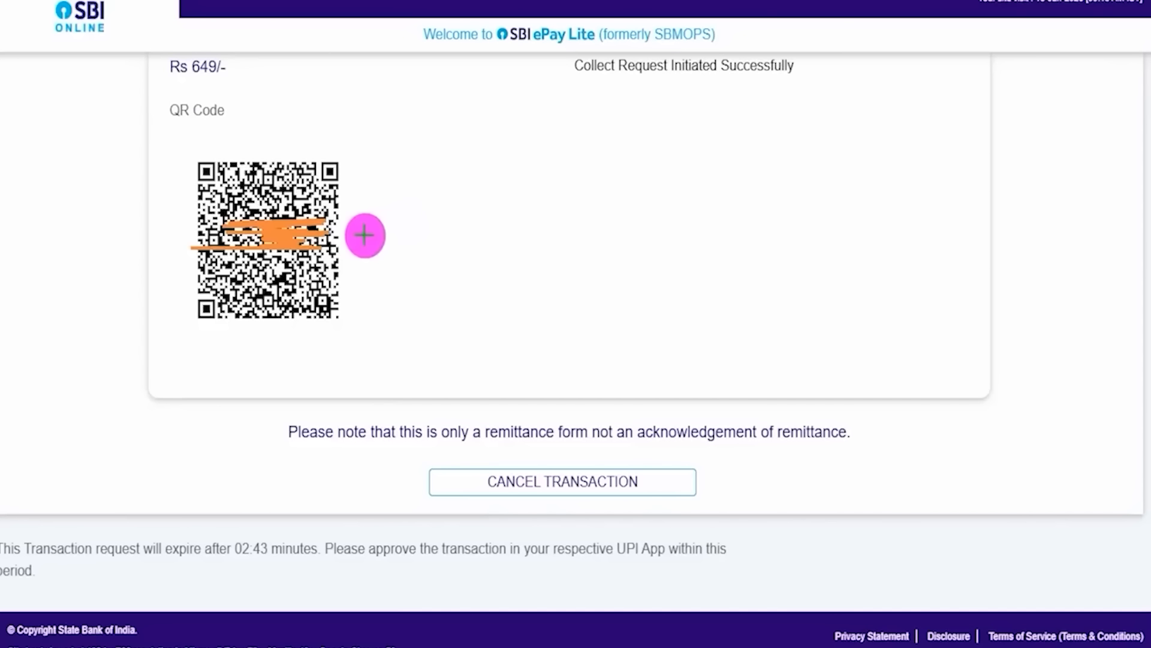
- Examine the generated QR code for paying the registration fee through a UPI app
{"action": "left_click_drag", "start_coordinate": [355, 223], "coordinate": [415, 159]}
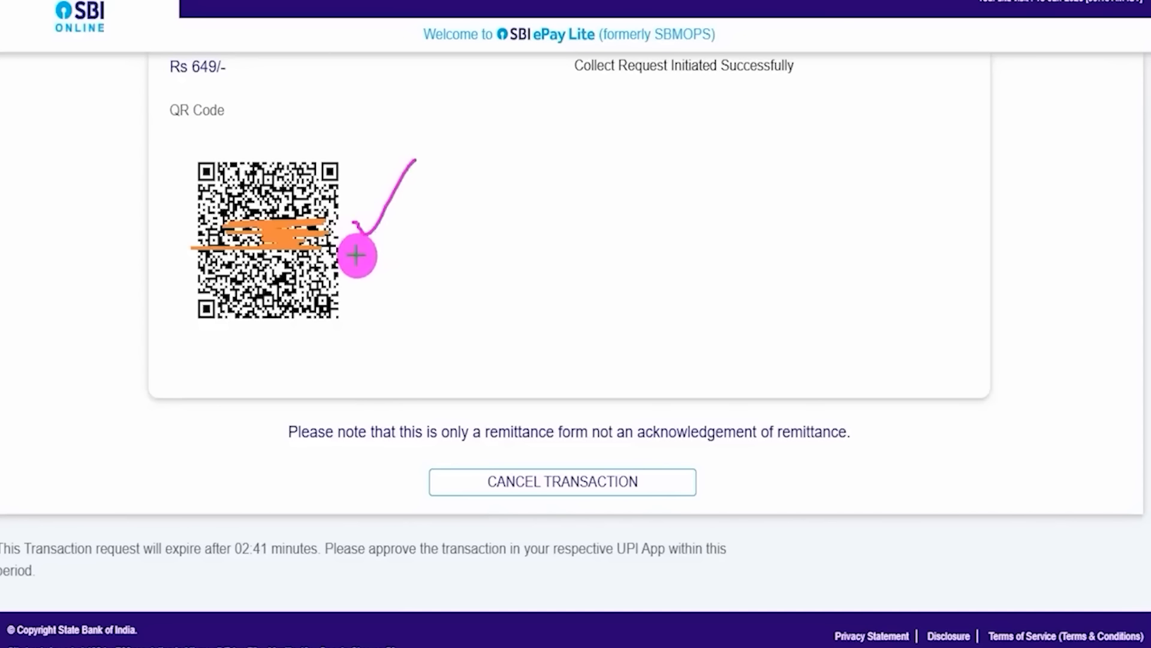
{"action": "left_click_drag", "start_coordinate": [357, 256], "coordinate": [413, 203]}
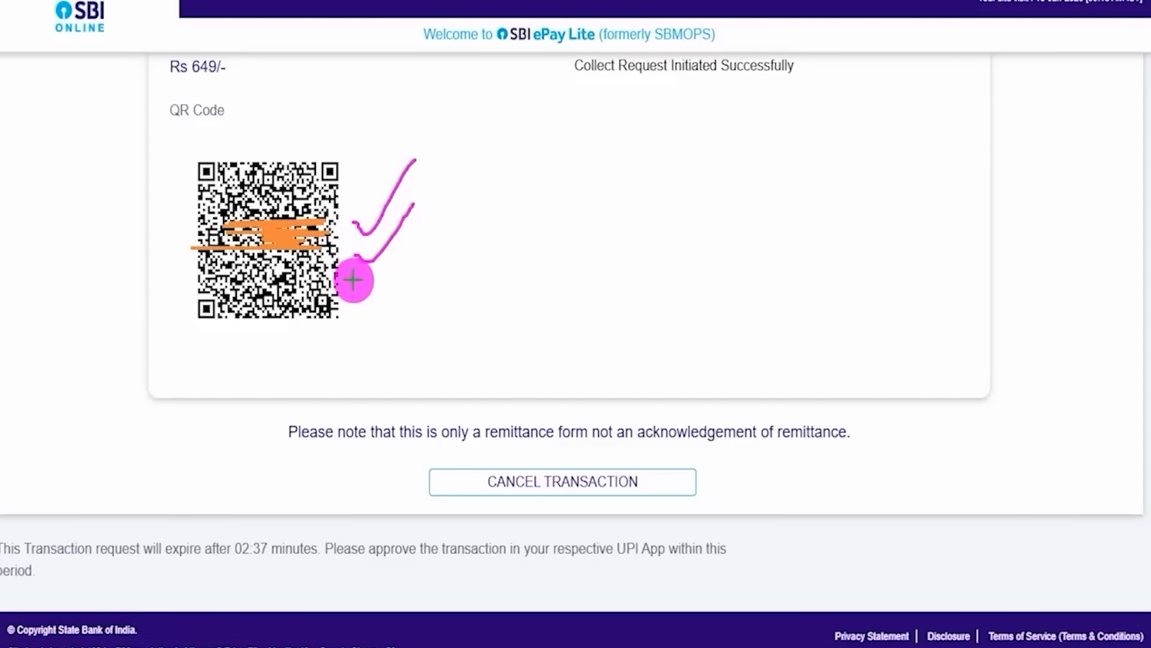
{"action": "left_click_drag", "start_coordinate": [353, 280], "coordinate": [415, 231]}
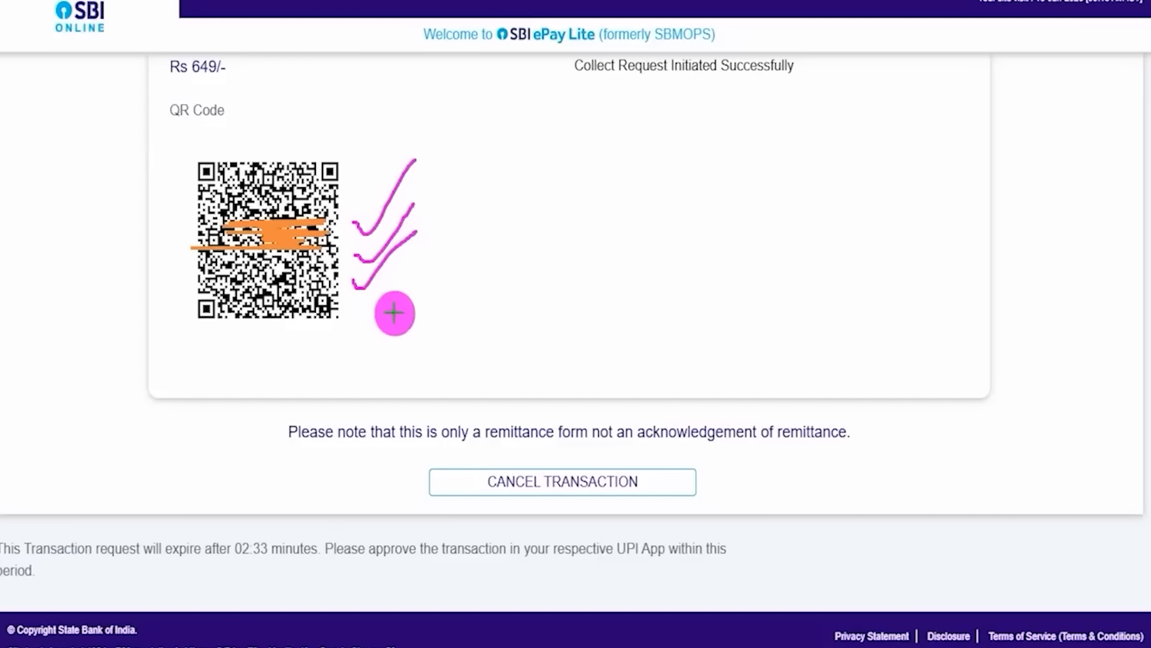
{"action": "left_click_drag", "start_coordinate": [350, 310], "coordinate": [436, 248]}
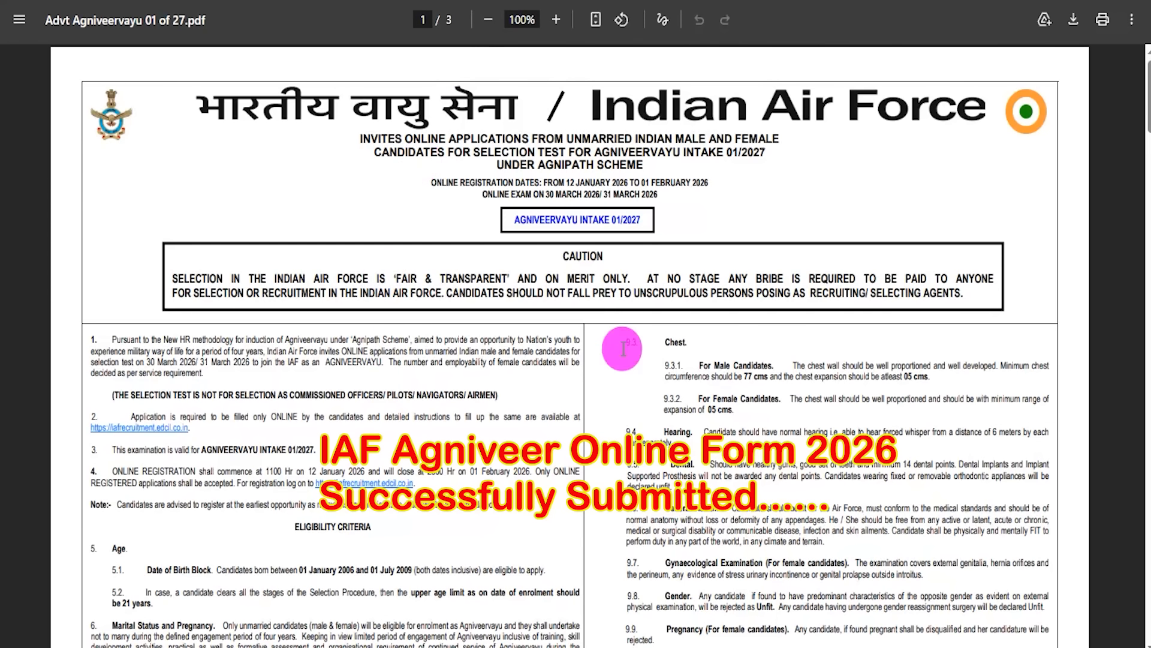
{"action": "left_click_drag", "start_coordinate": [610, 221], "coordinate": [647, 243]}
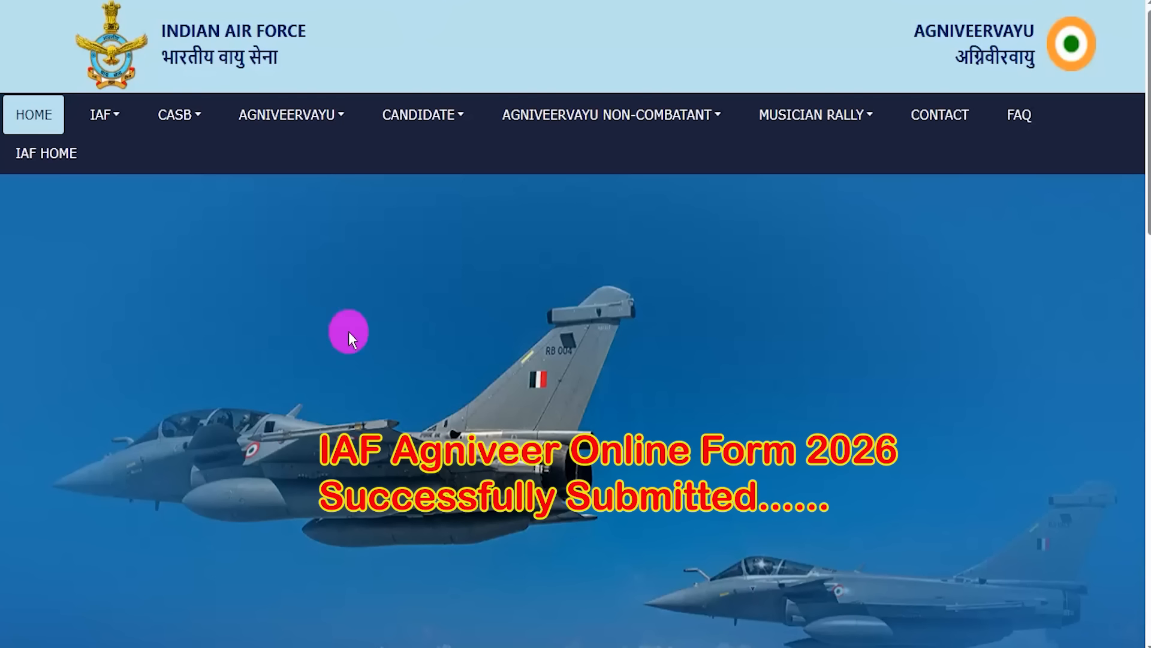
{"action": "scroll", "coordinate": [614, 437], "scroll_direction": "down", "scroll_amount": 2}
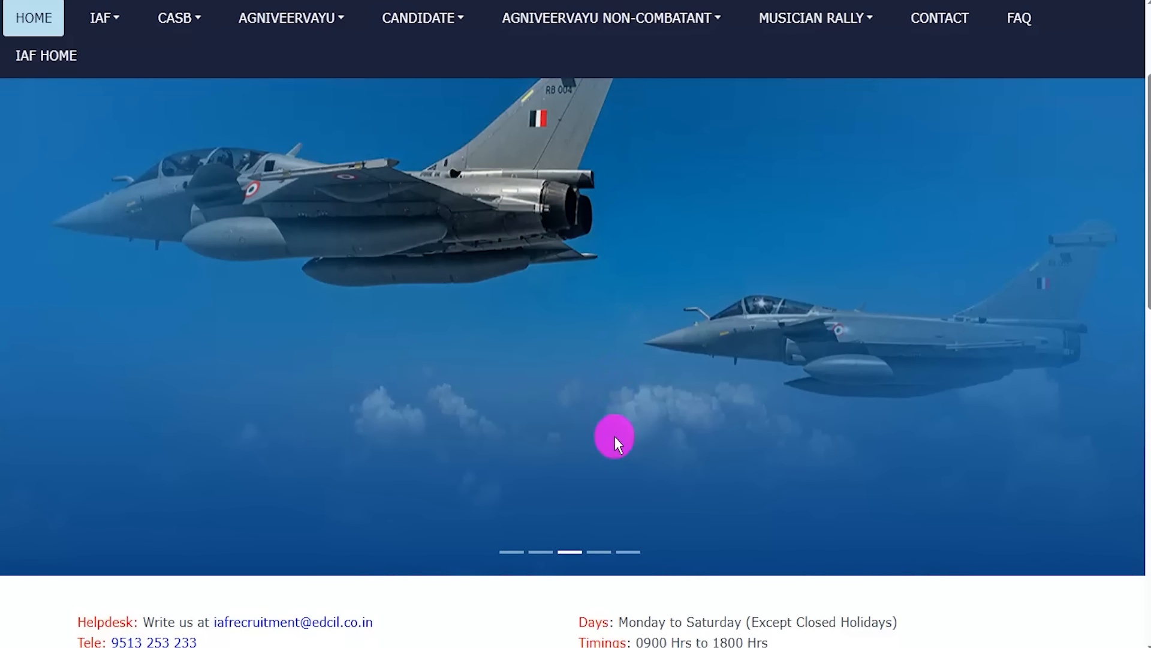
{"action": "left_click", "coordinate": [603, 552]}
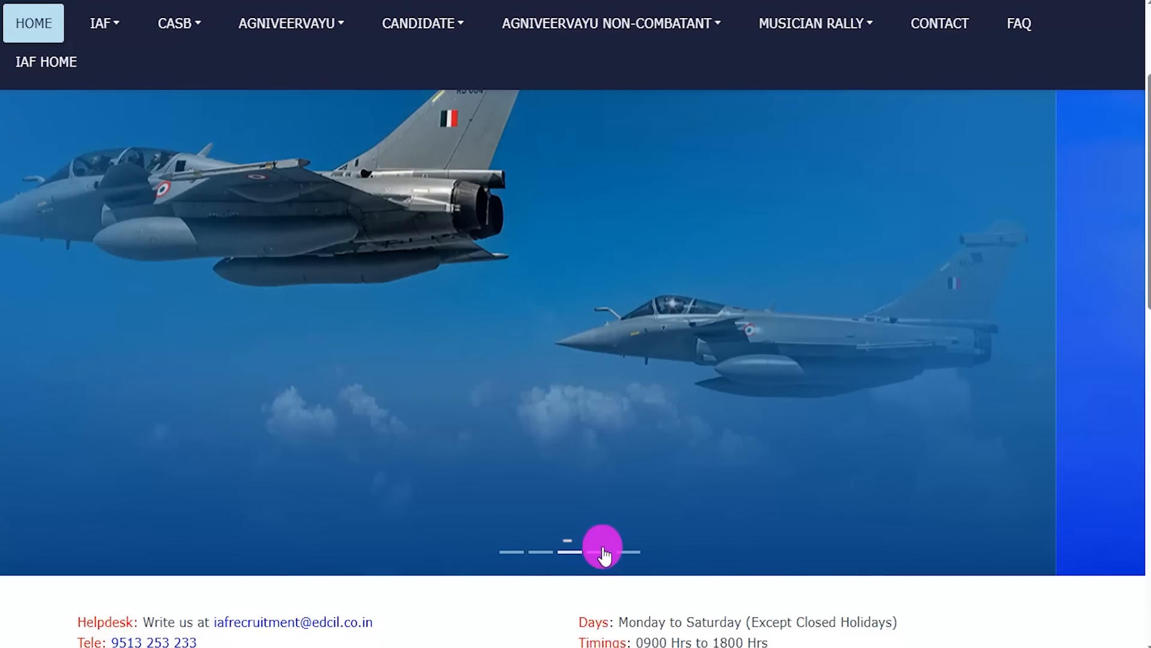
{"action": "left_click", "coordinate": [628, 552]}
{"action": "scroll", "coordinate": [588, 441], "scroll_direction": "up", "scroll_amount": 2}
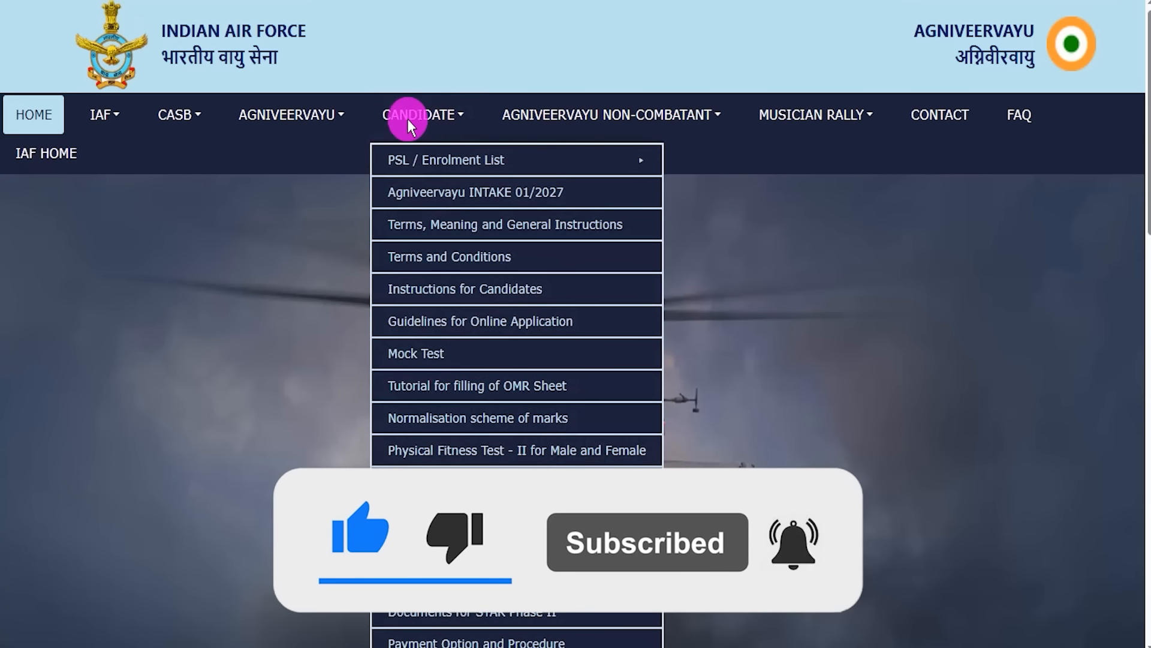
{"action": "mouse_move", "coordinate": [178, 119]}
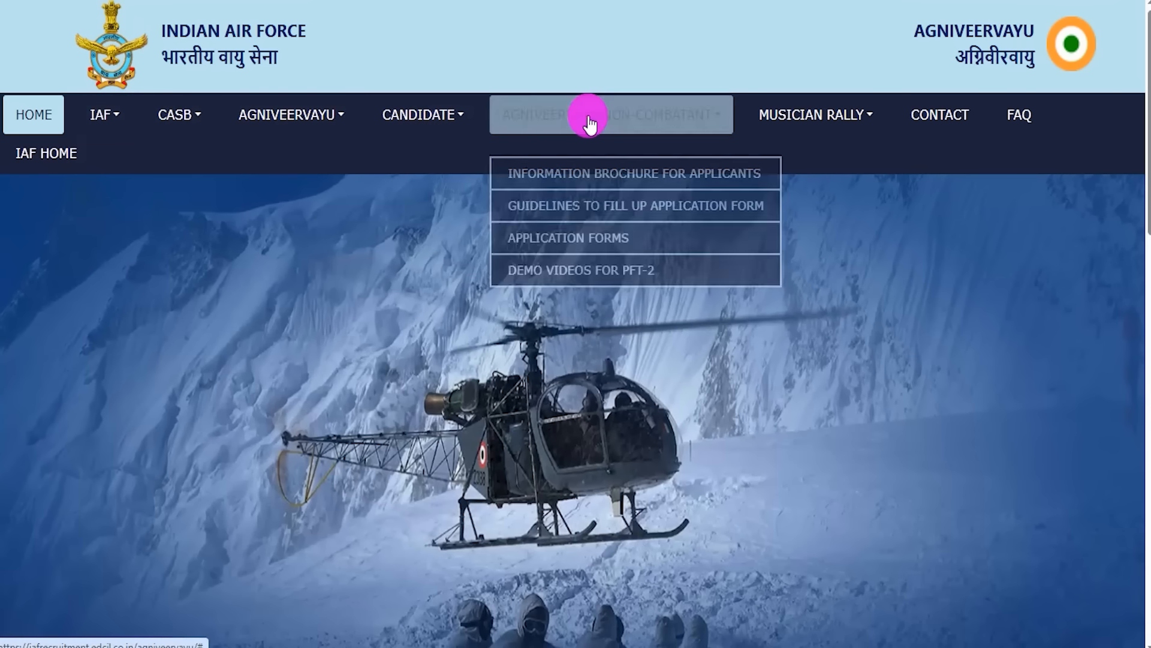